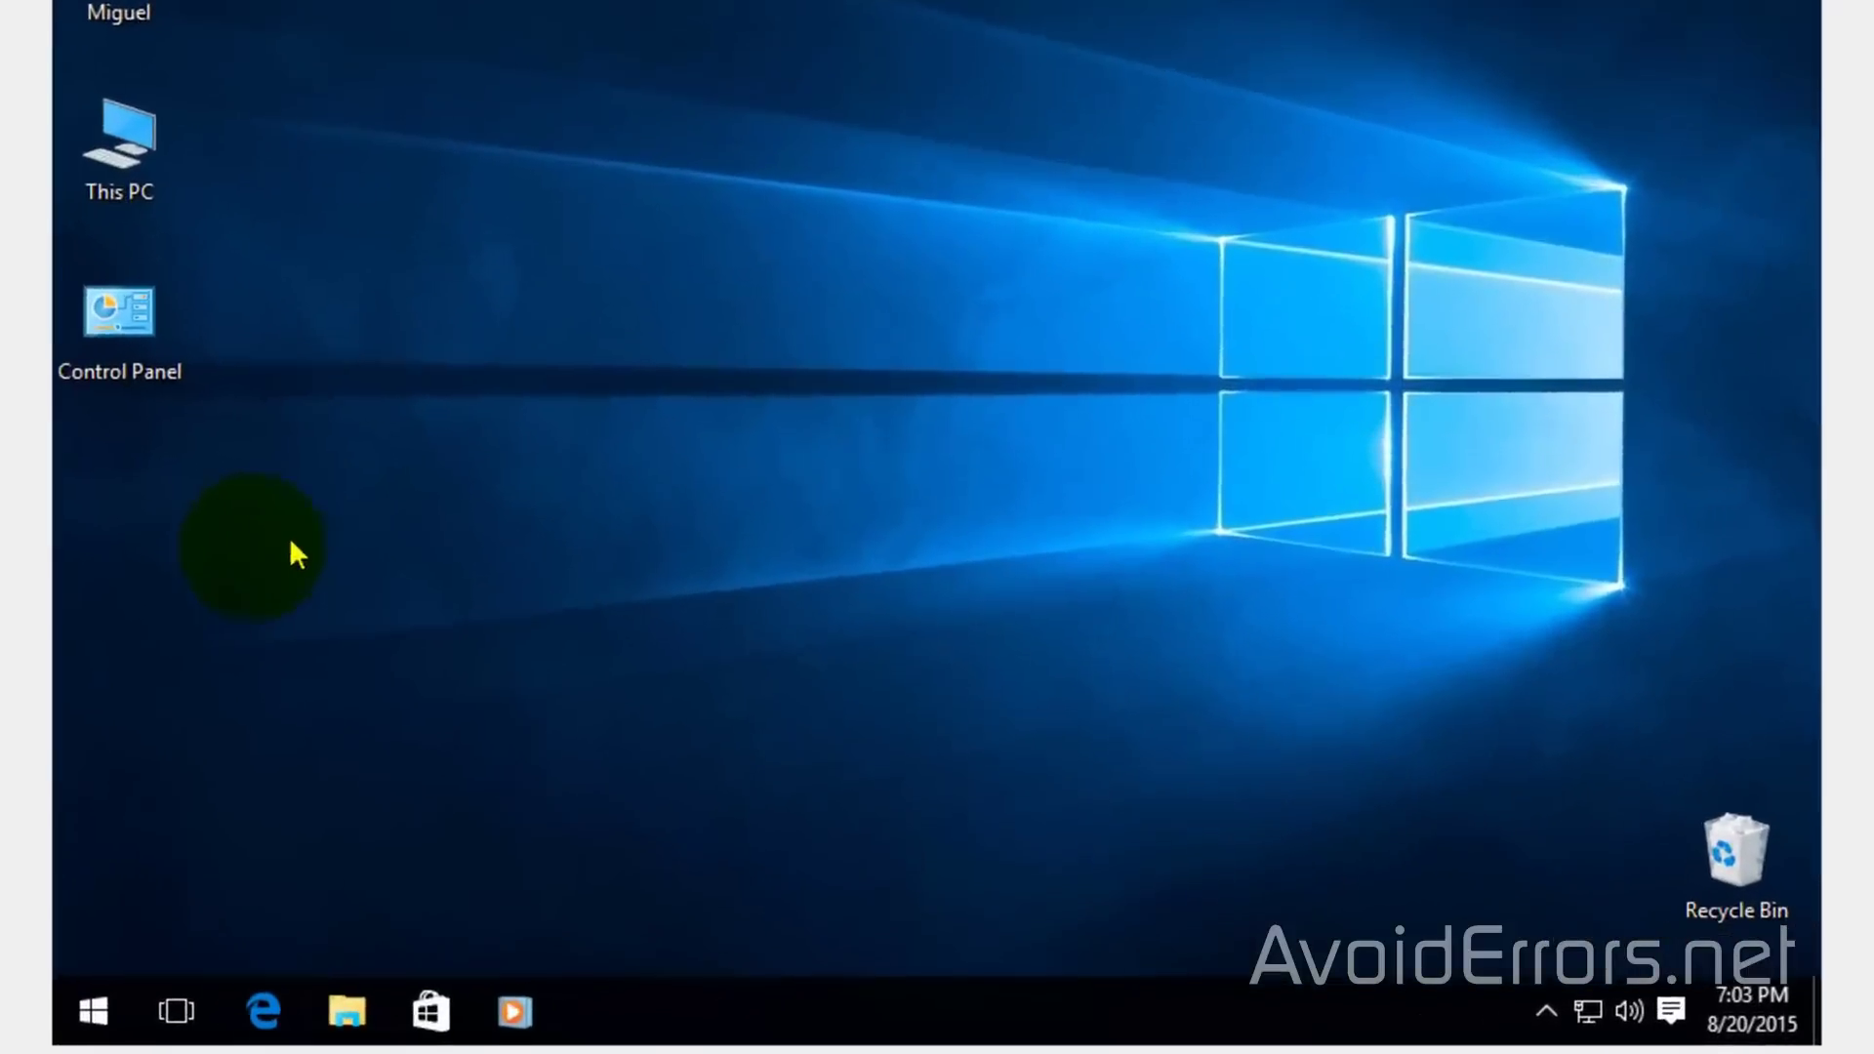
Create a new desktop folder named FTP-Folder
right_click(80, 431)
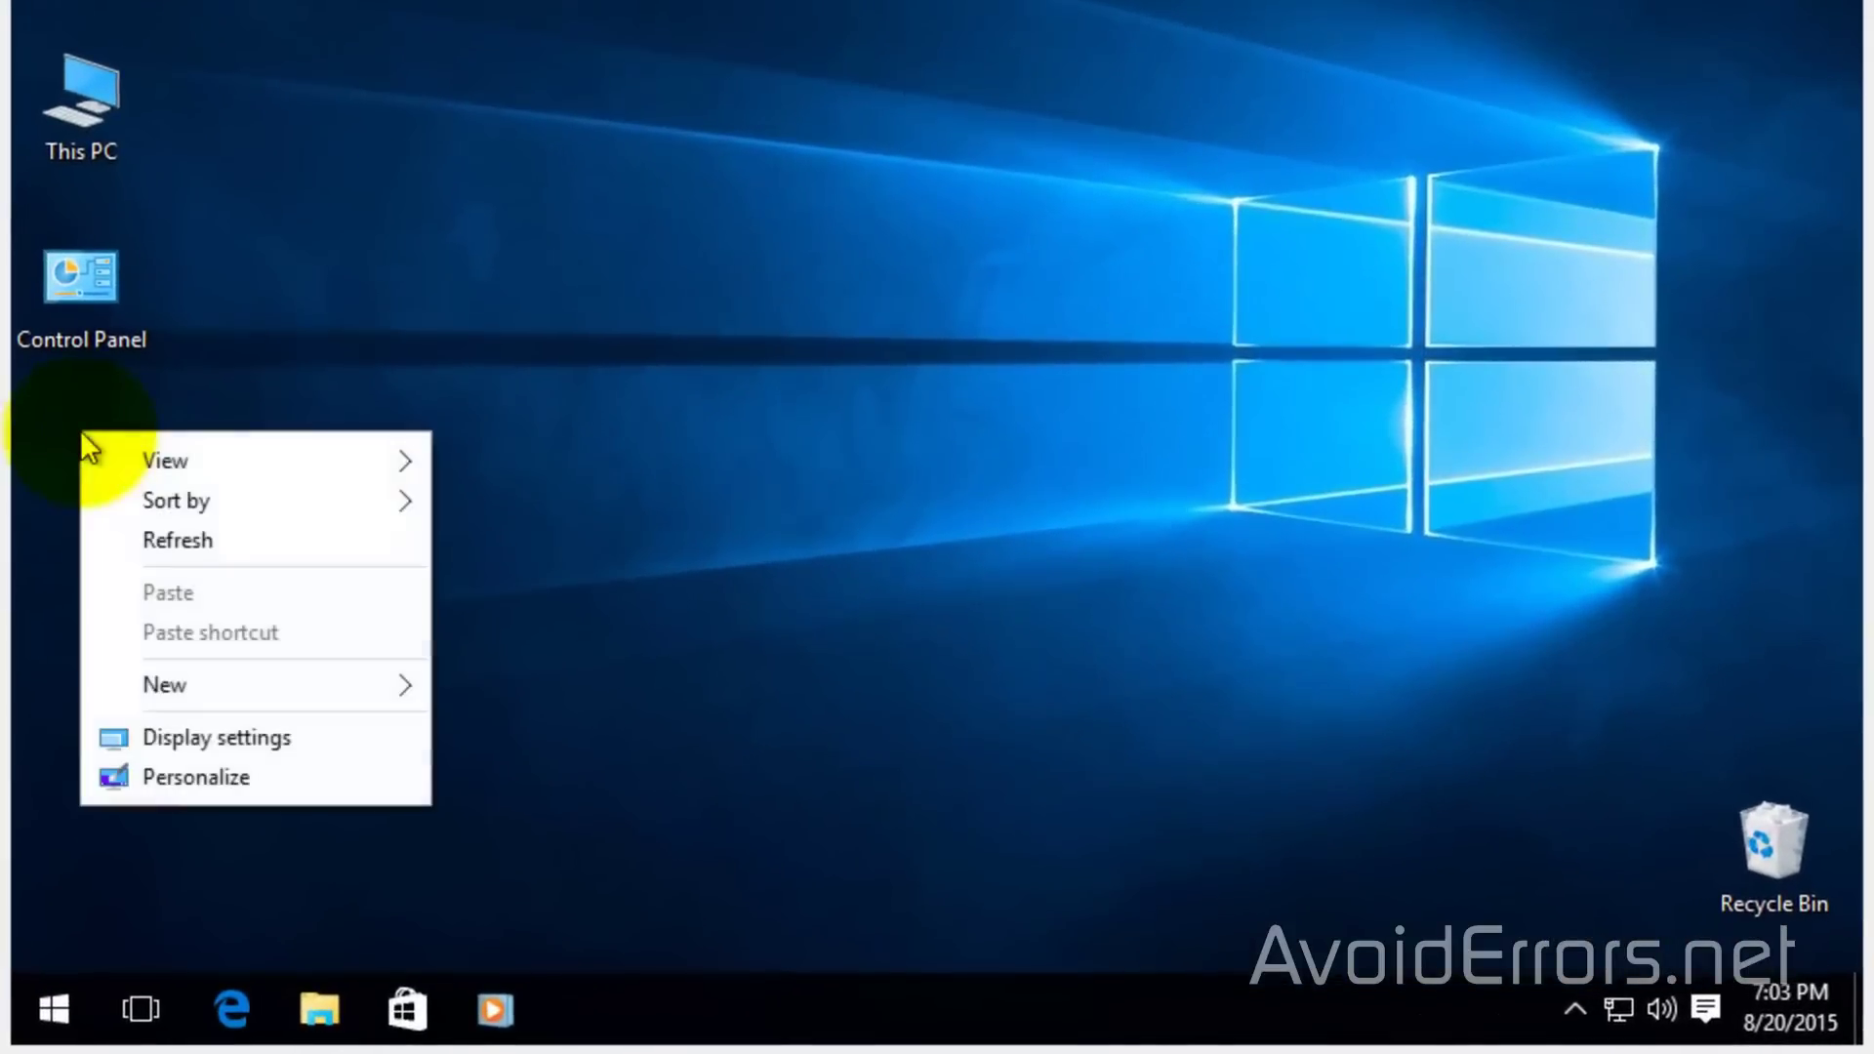
click(105, 693)
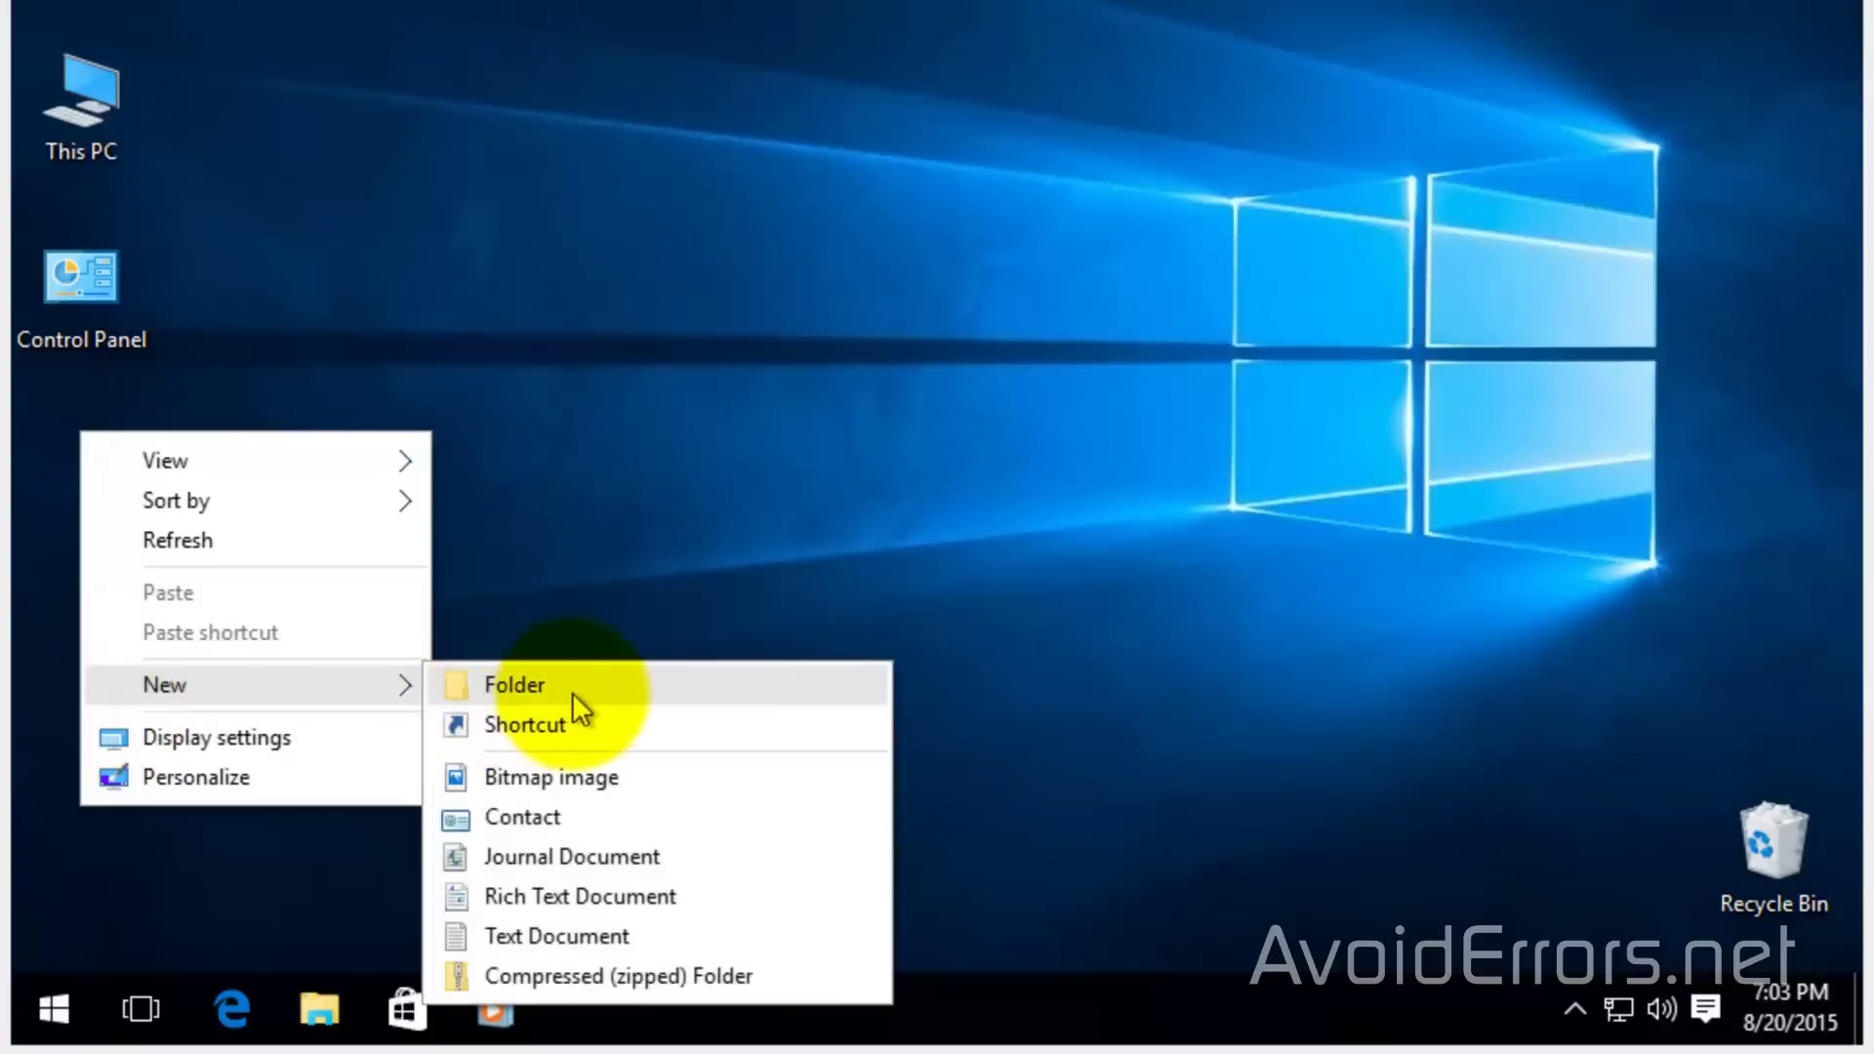
click(571, 693)
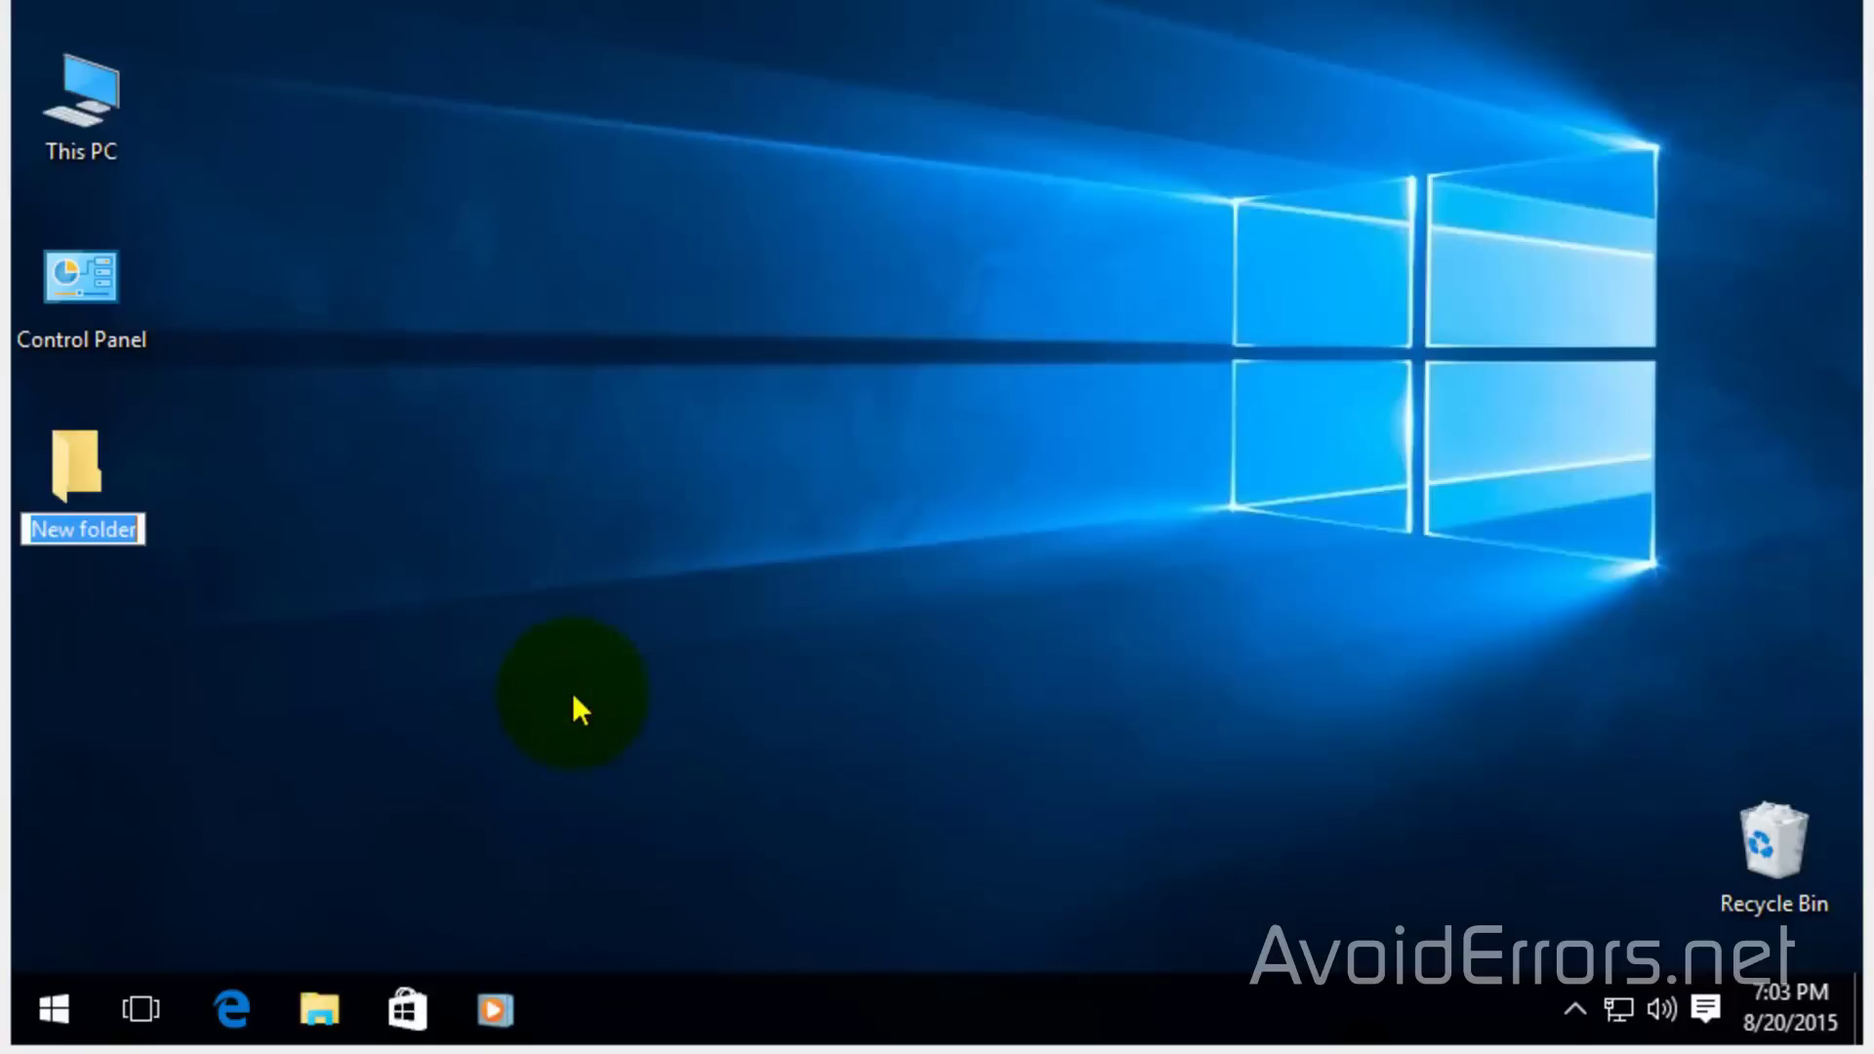
text(FTP-Folder)
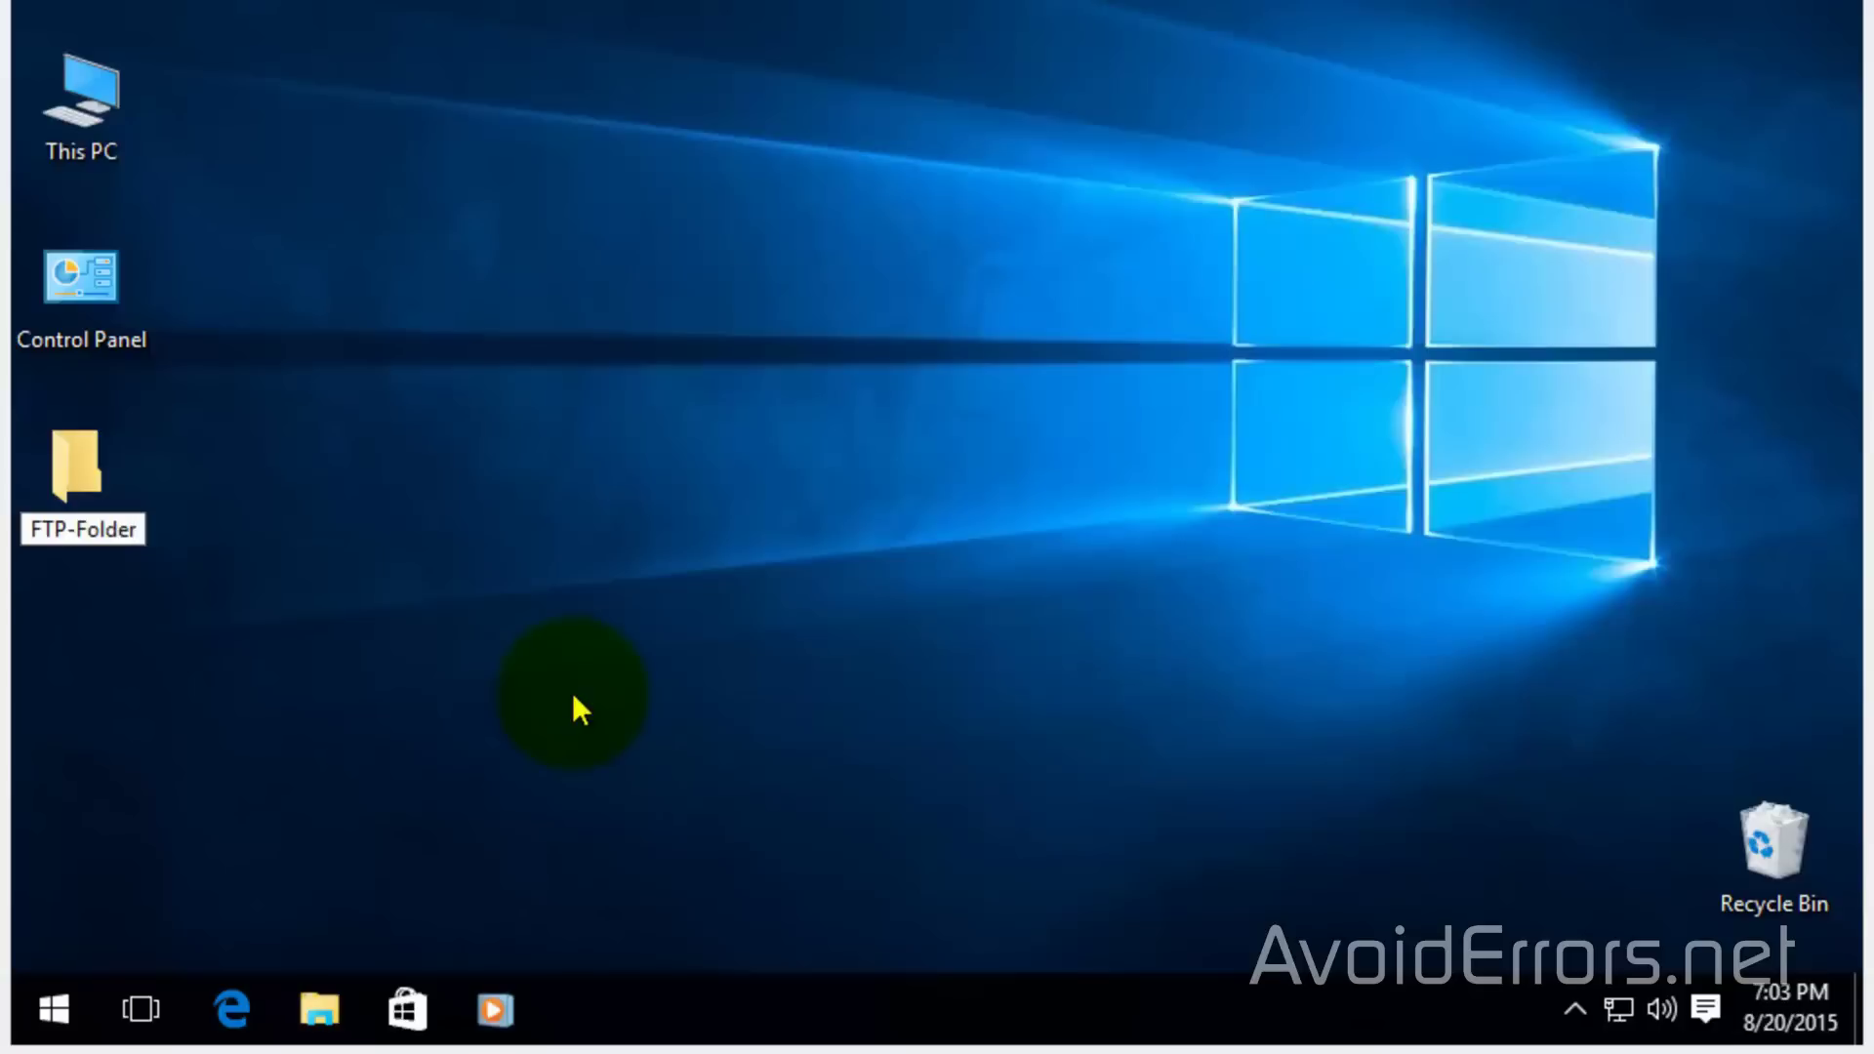
click(95, 576)
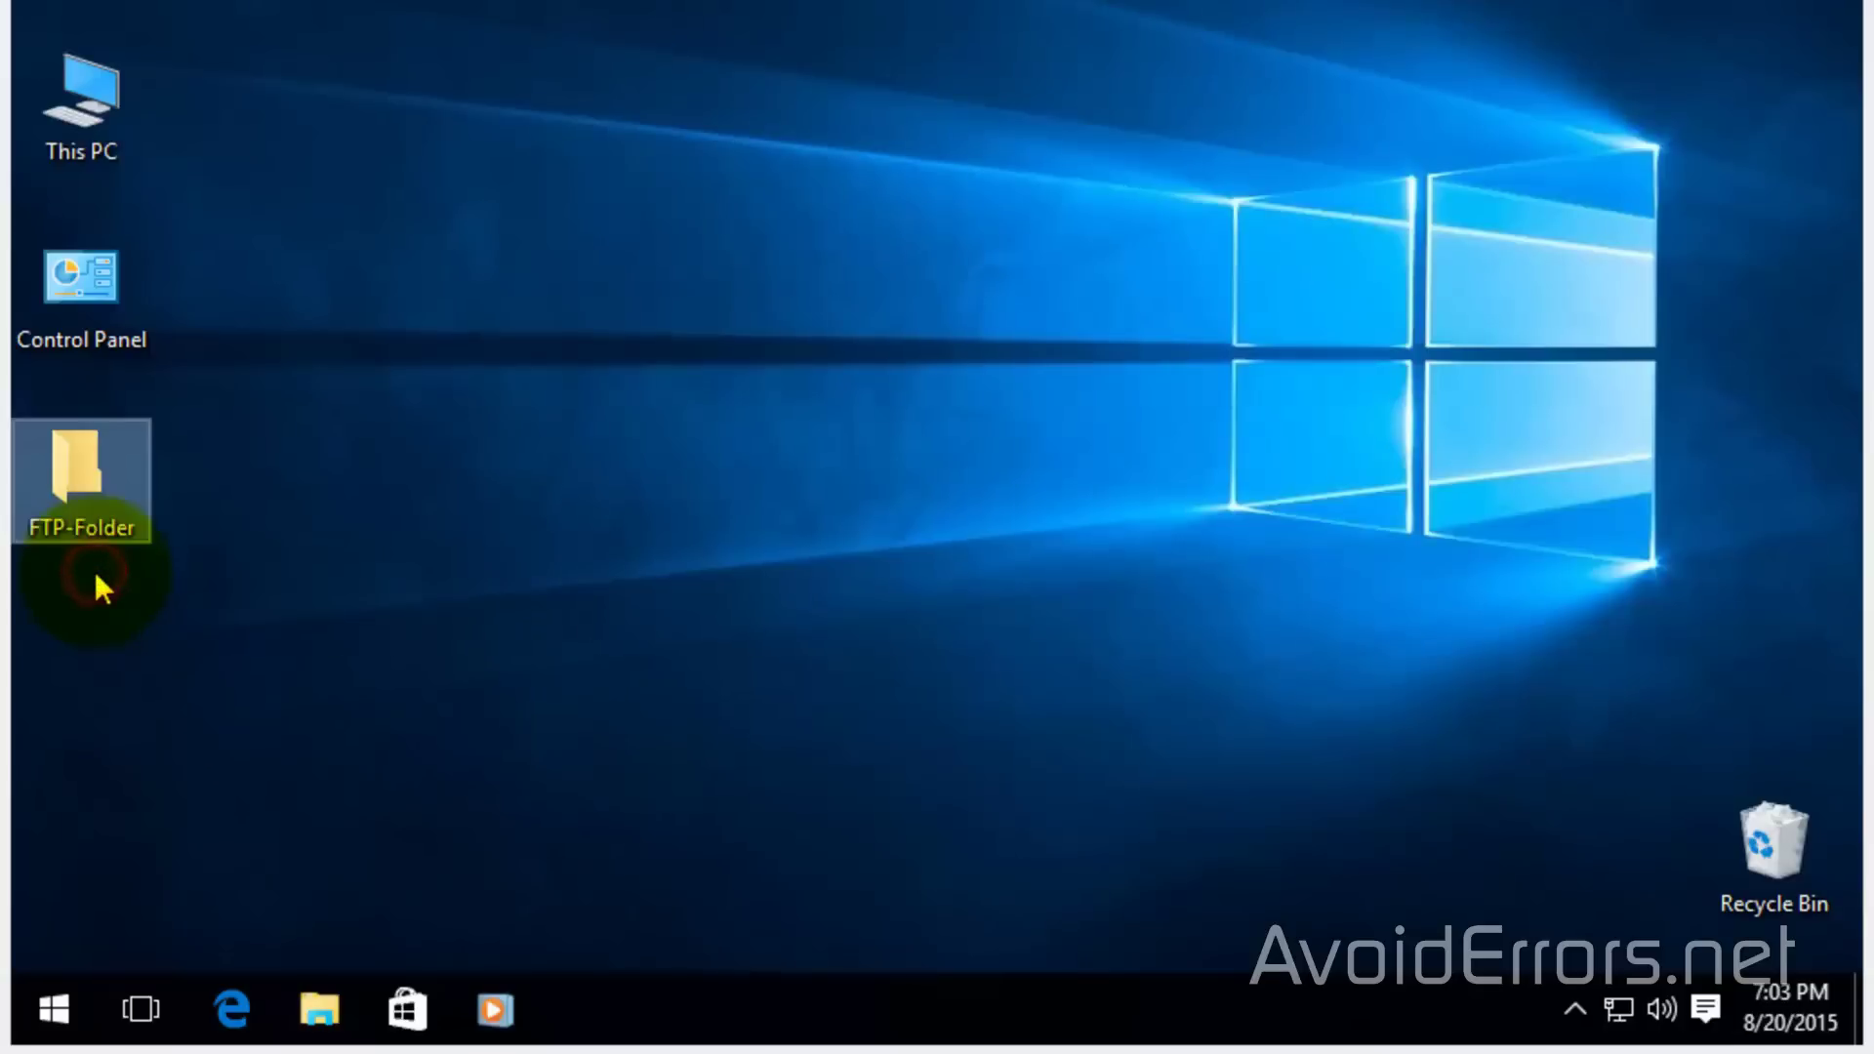
click(96, 575)
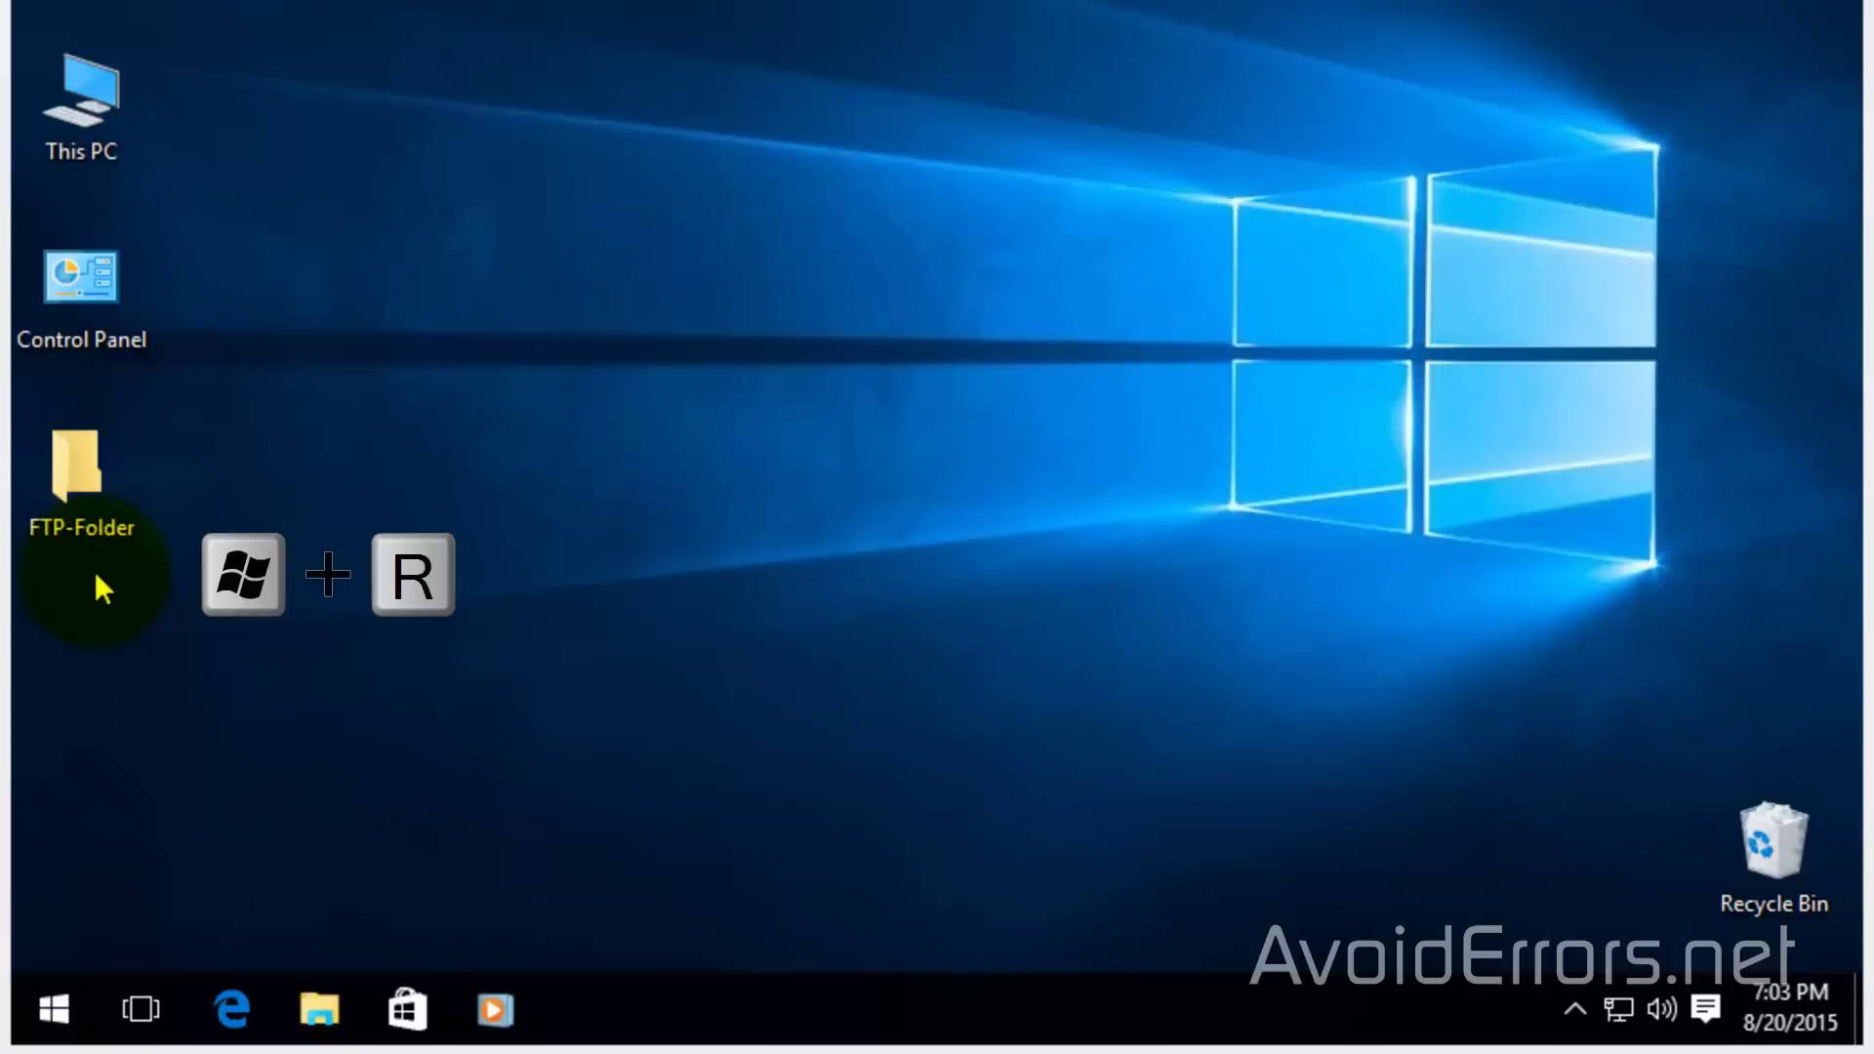
Run ipconfig in Command Prompt to find IPv4 10.0.0.17 and gateway 10.0.0.1, then close it
key(super+r)
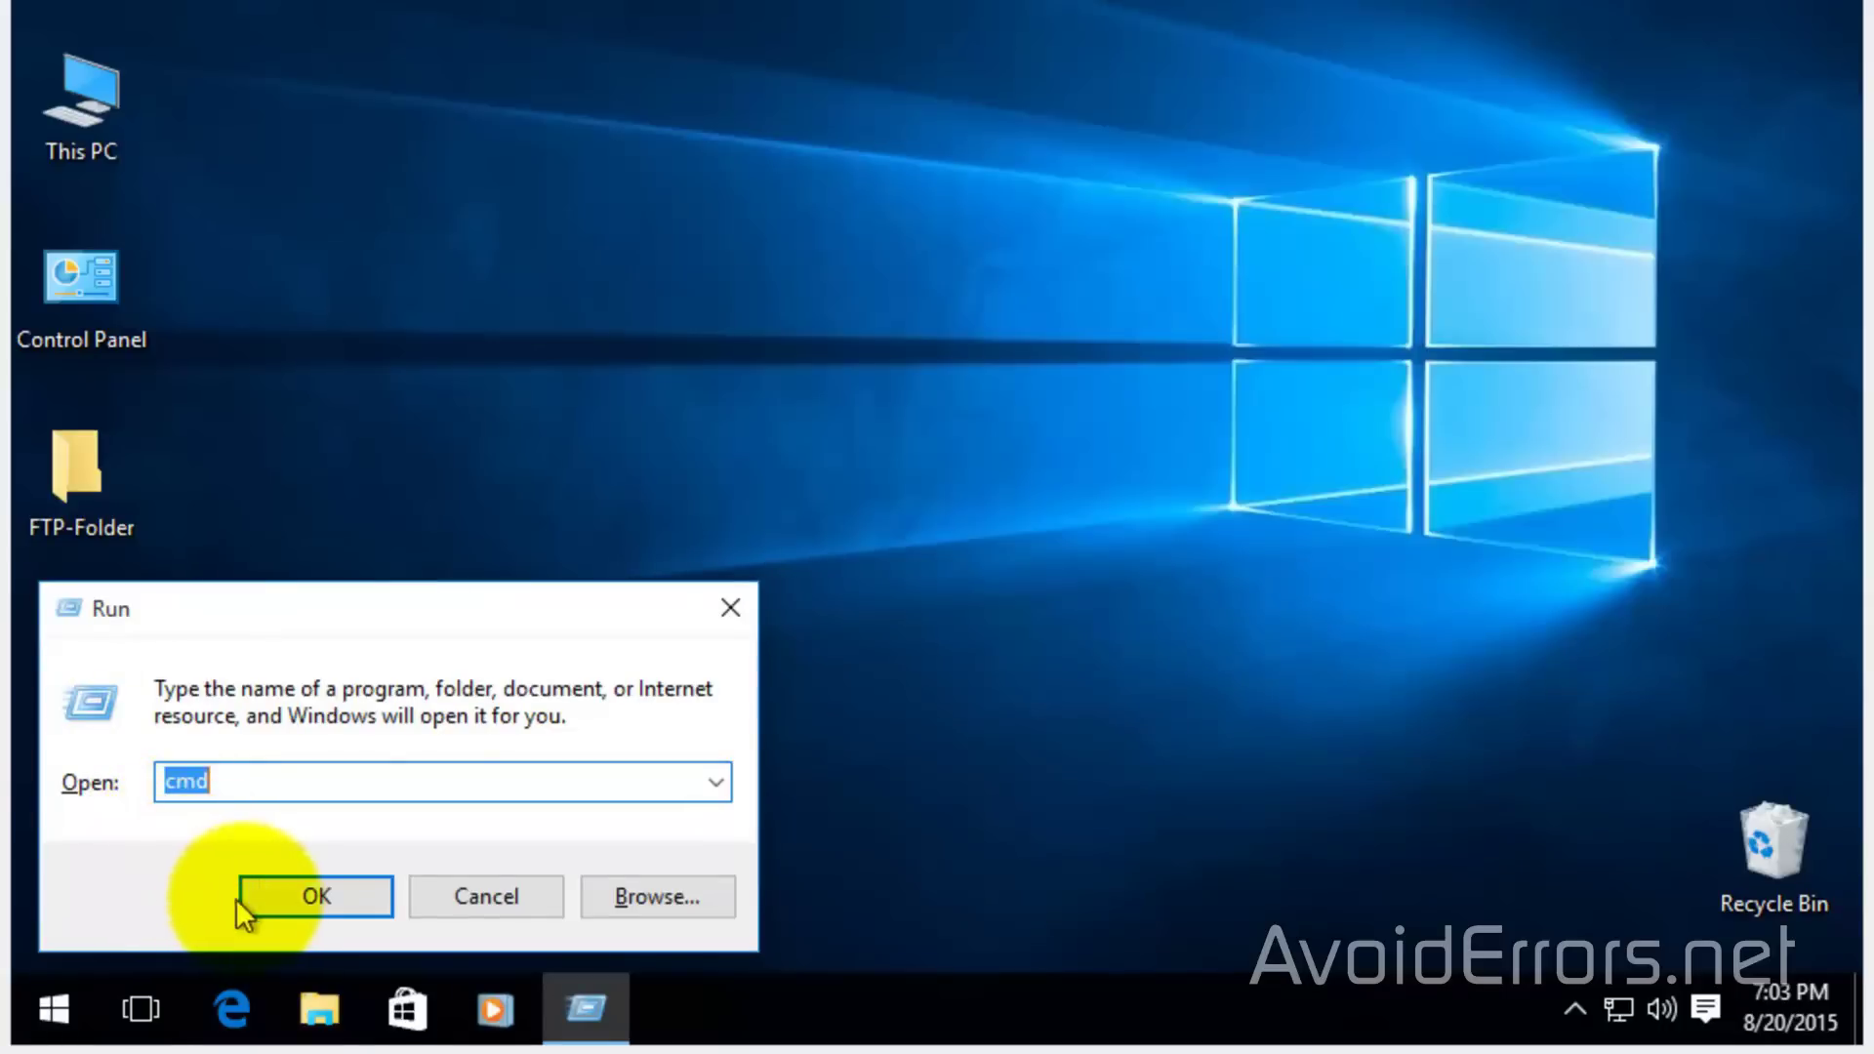
click(262, 900)
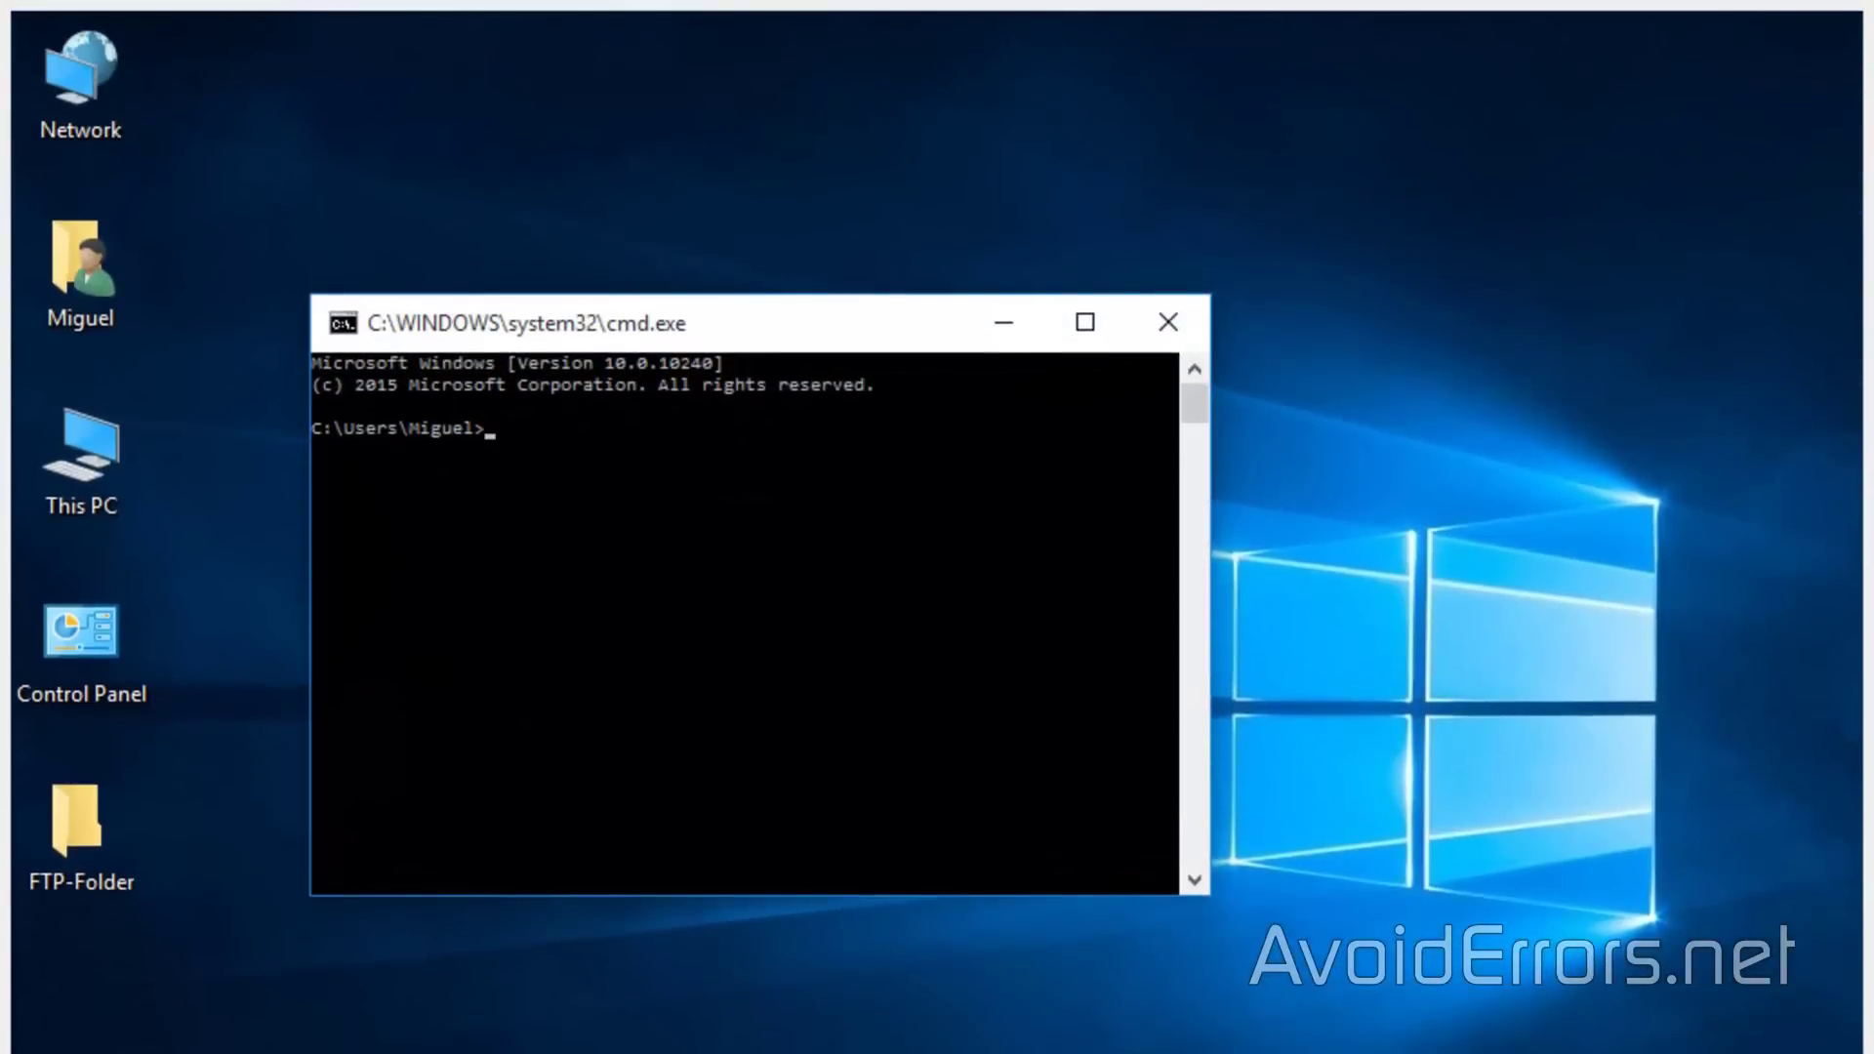
text(ipconfig)
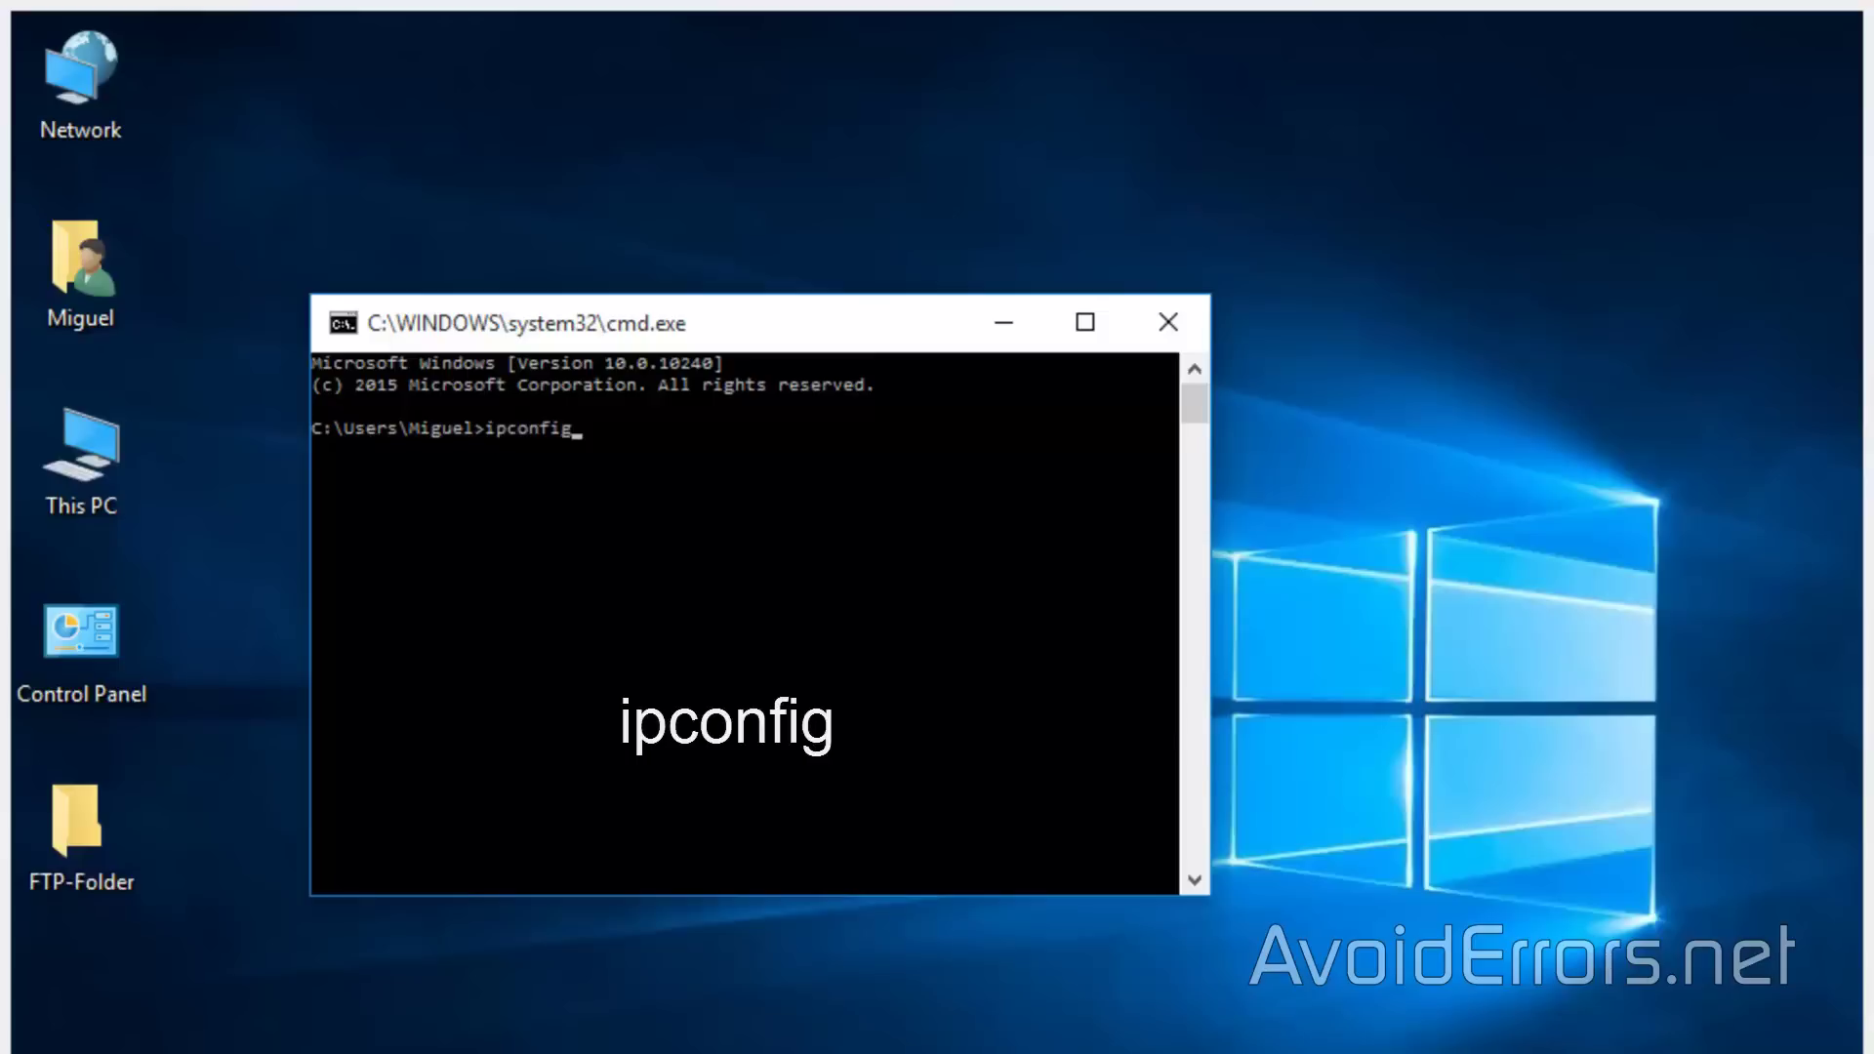
key(Return)
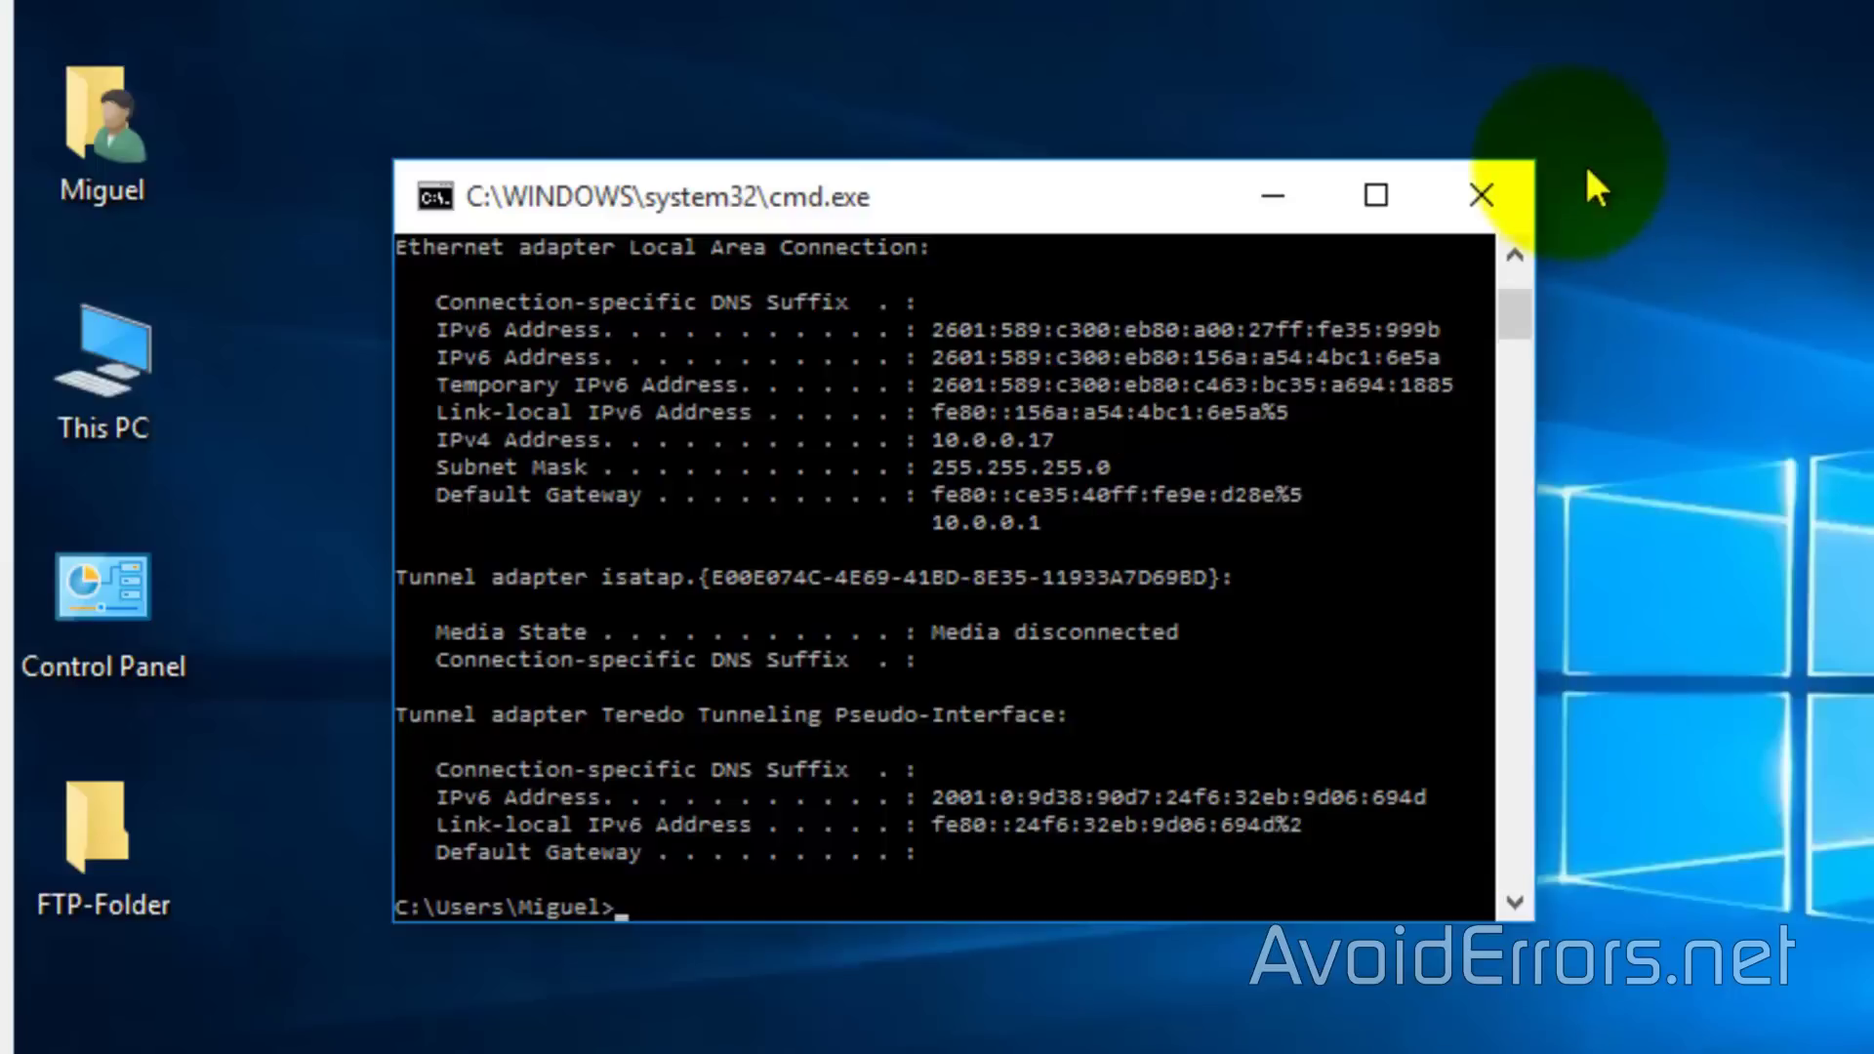
click(1518, 192)
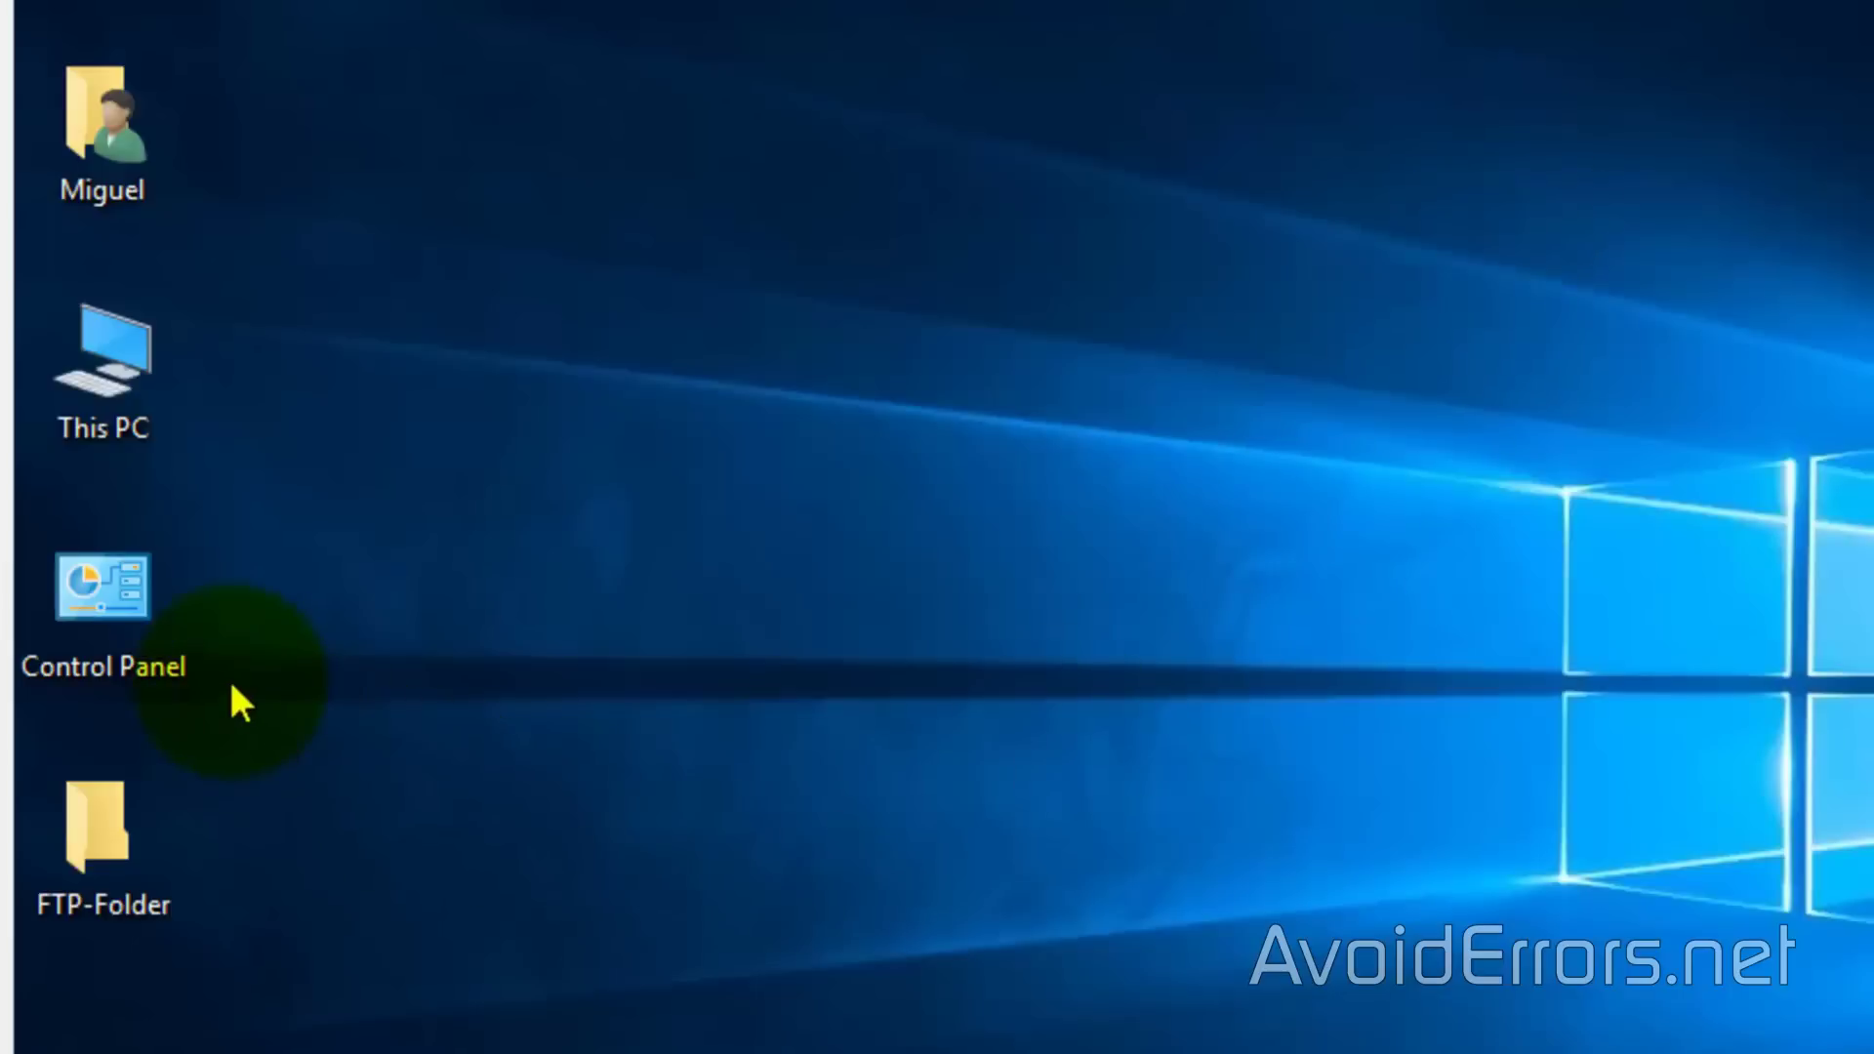
Open Control Panel in Small icons view and reach the Windows features list via Programs and Features
double_click(103, 588)
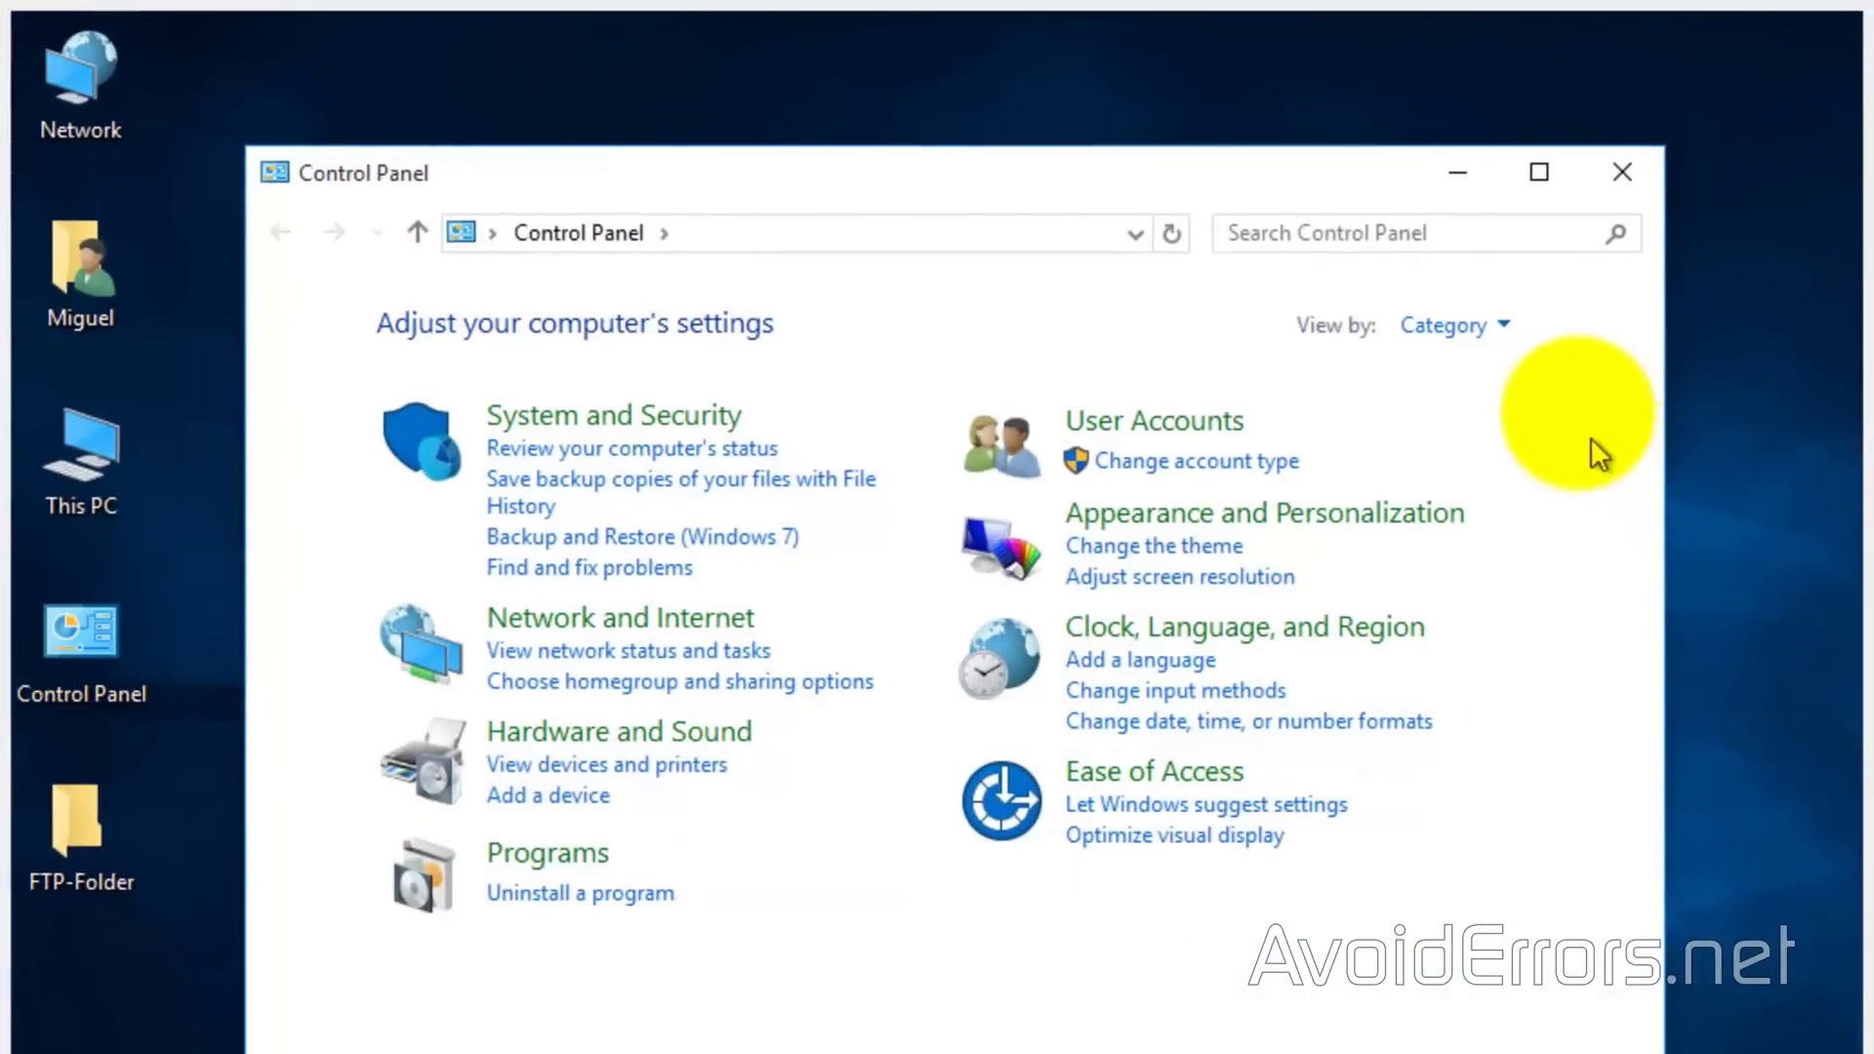
click(1515, 332)
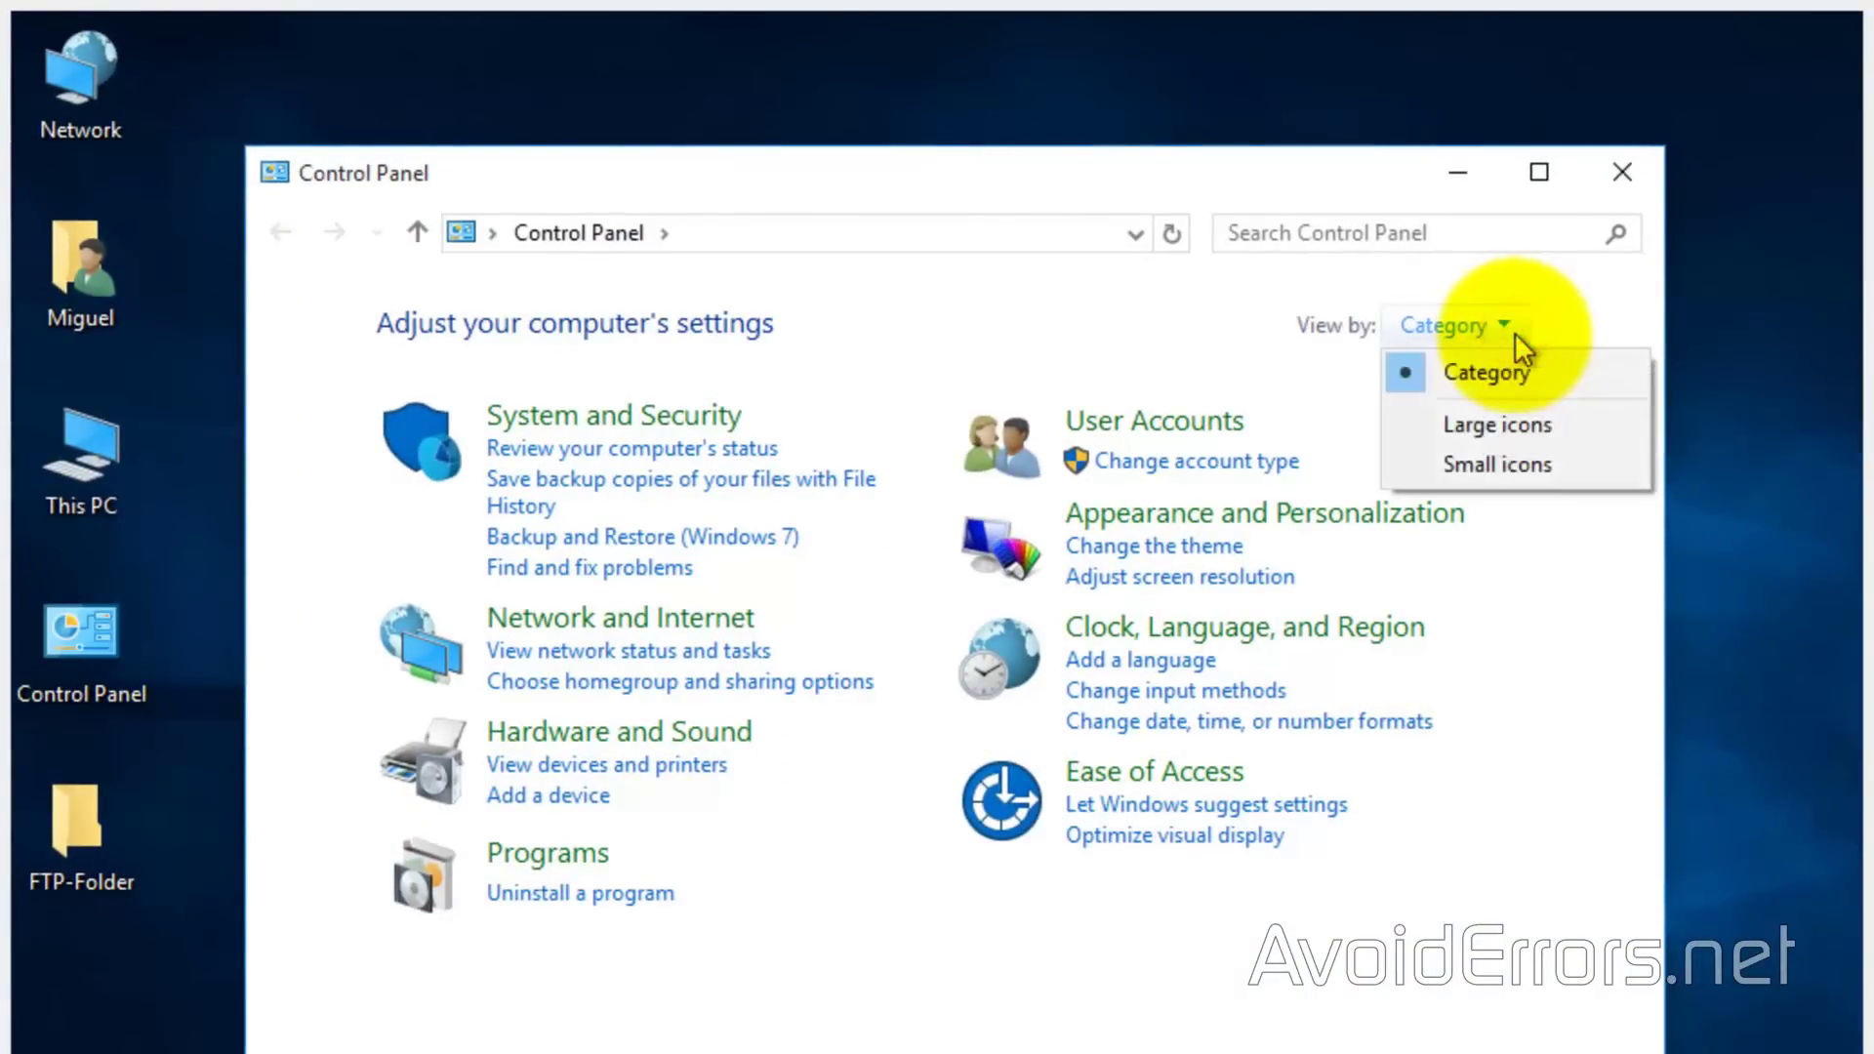
click(1569, 475)
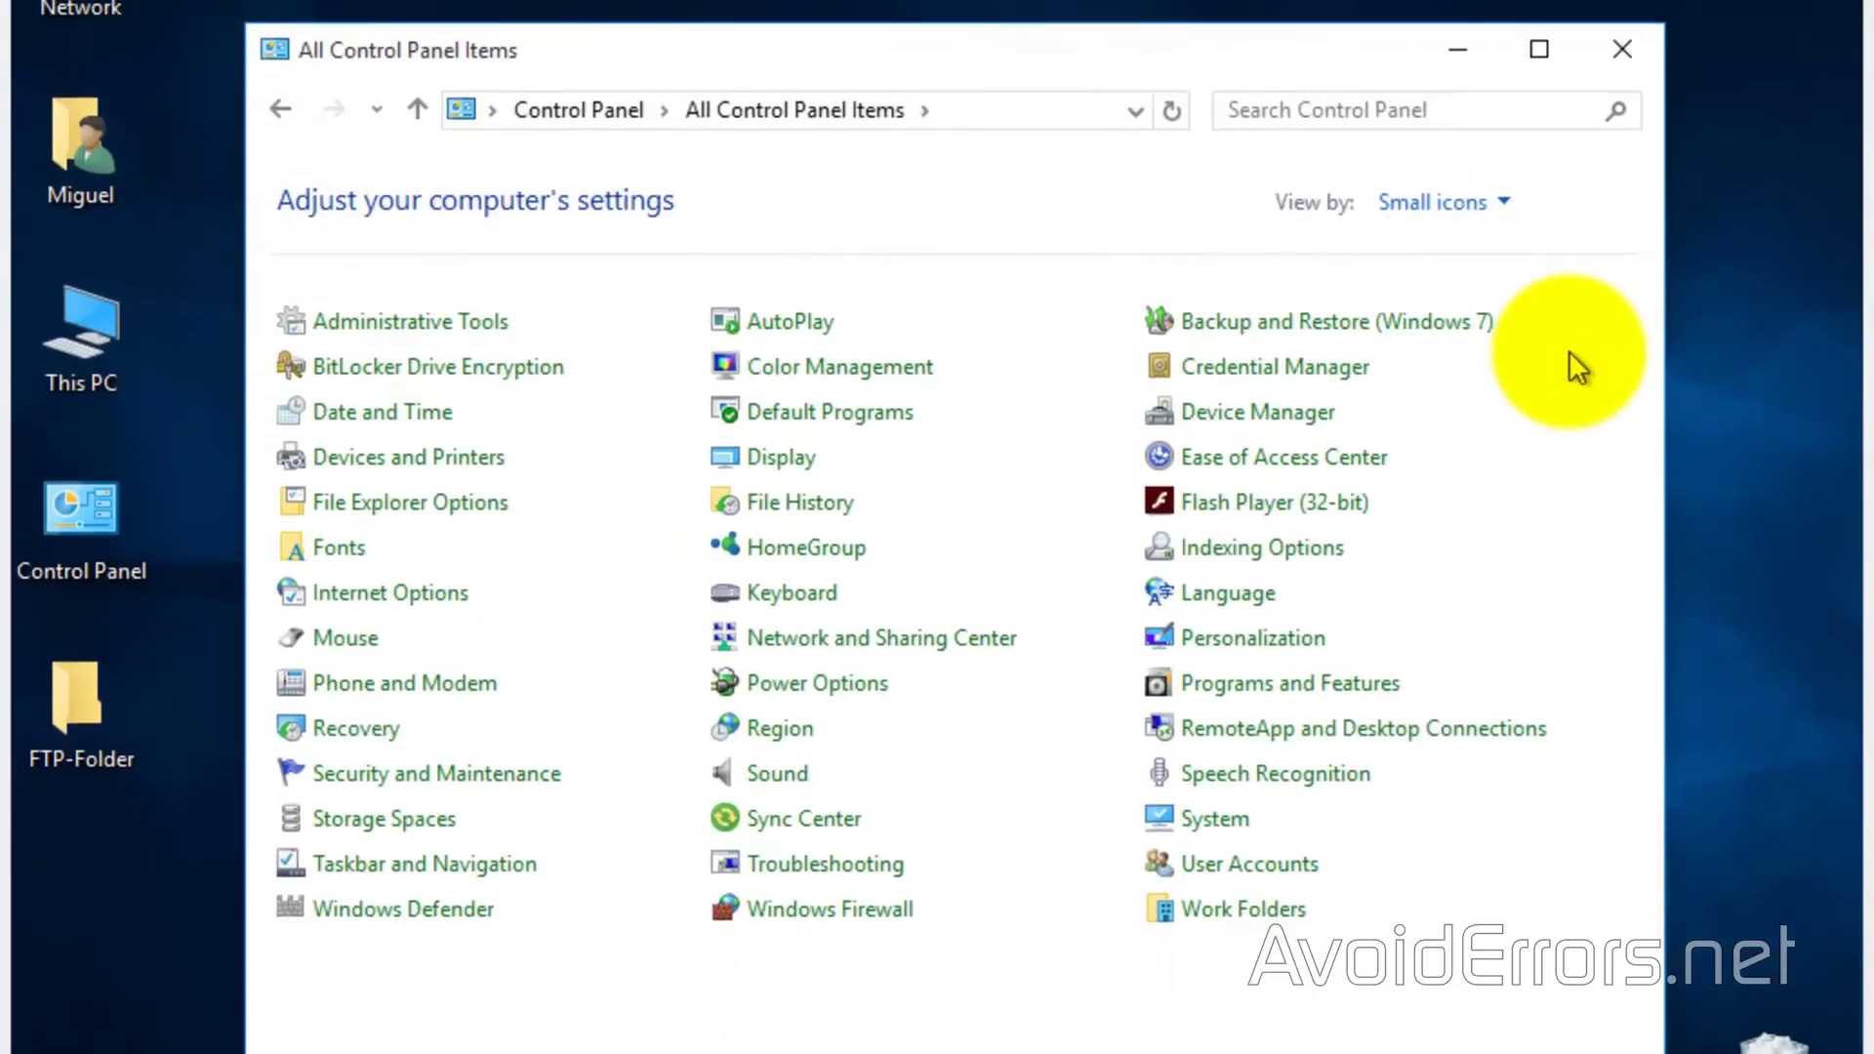
click(1440, 677)
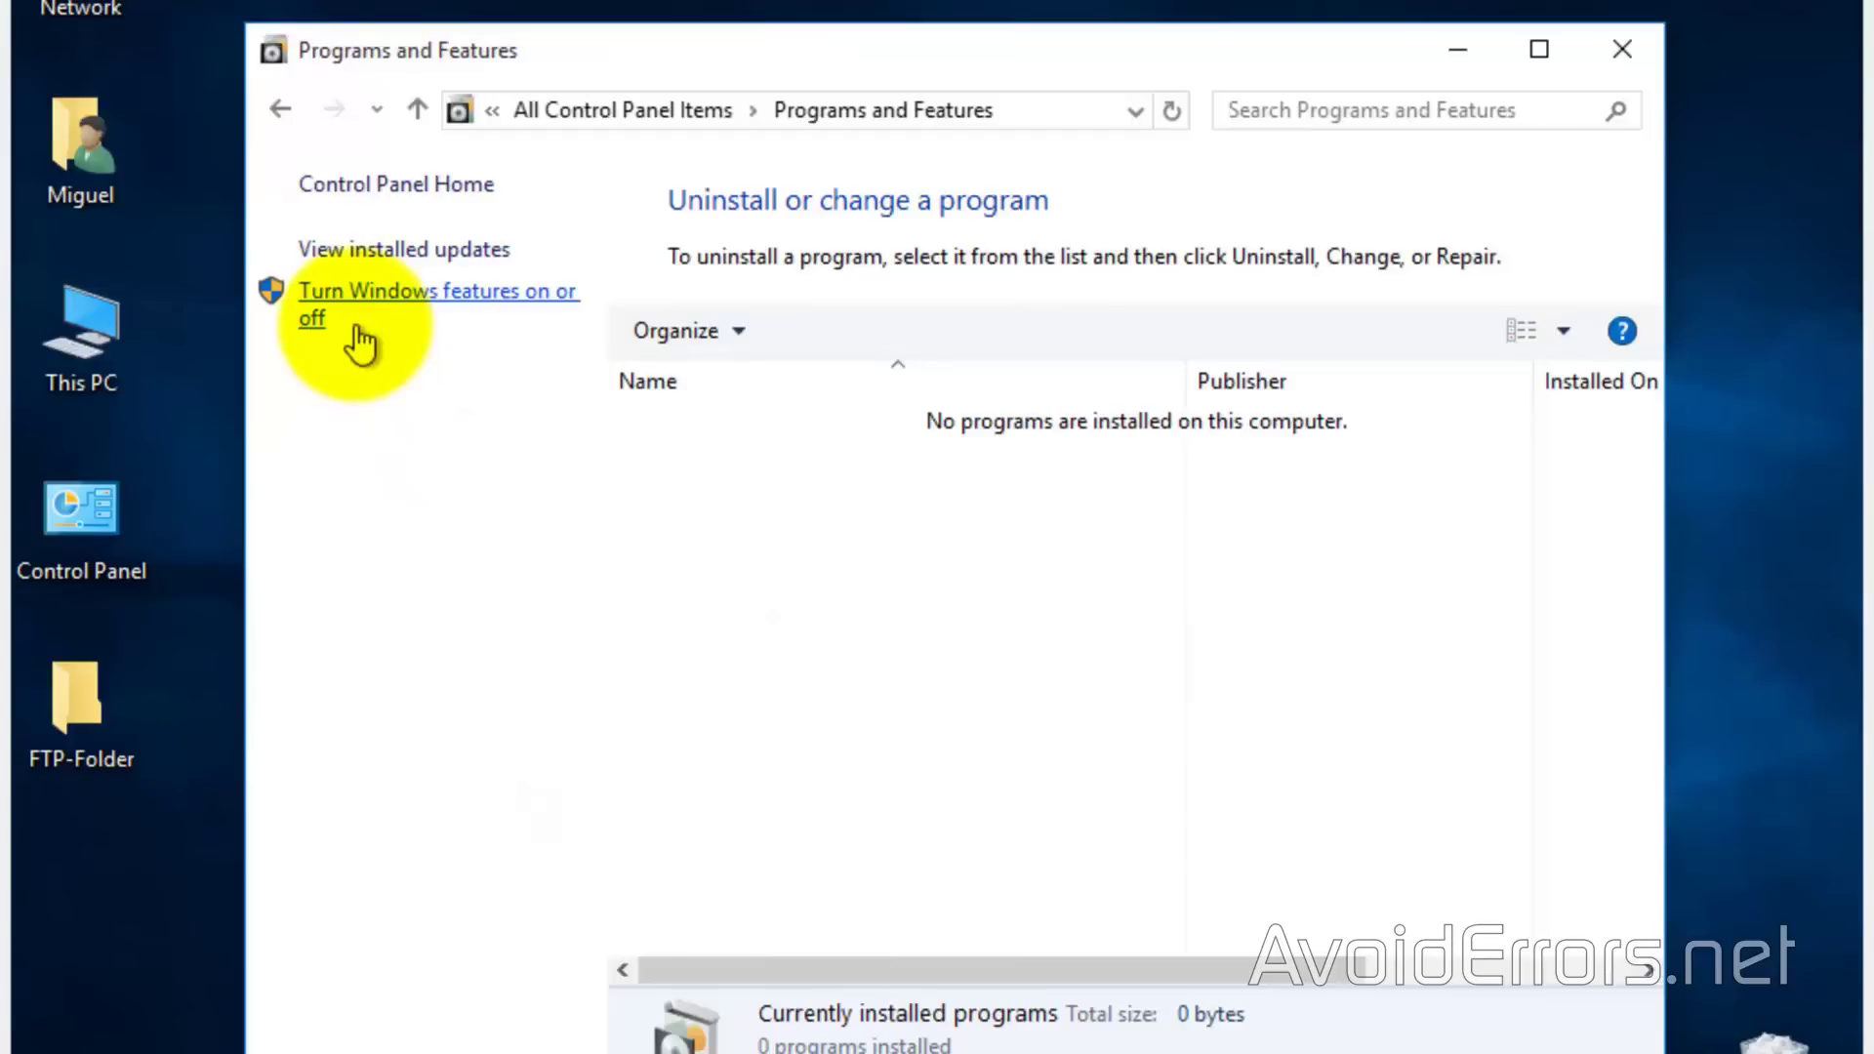
click(357, 326)
Enable Internet Information Services with FTP Service and FTP Extensibility, and apply the changes
drag(1274, 492, 1266, 524)
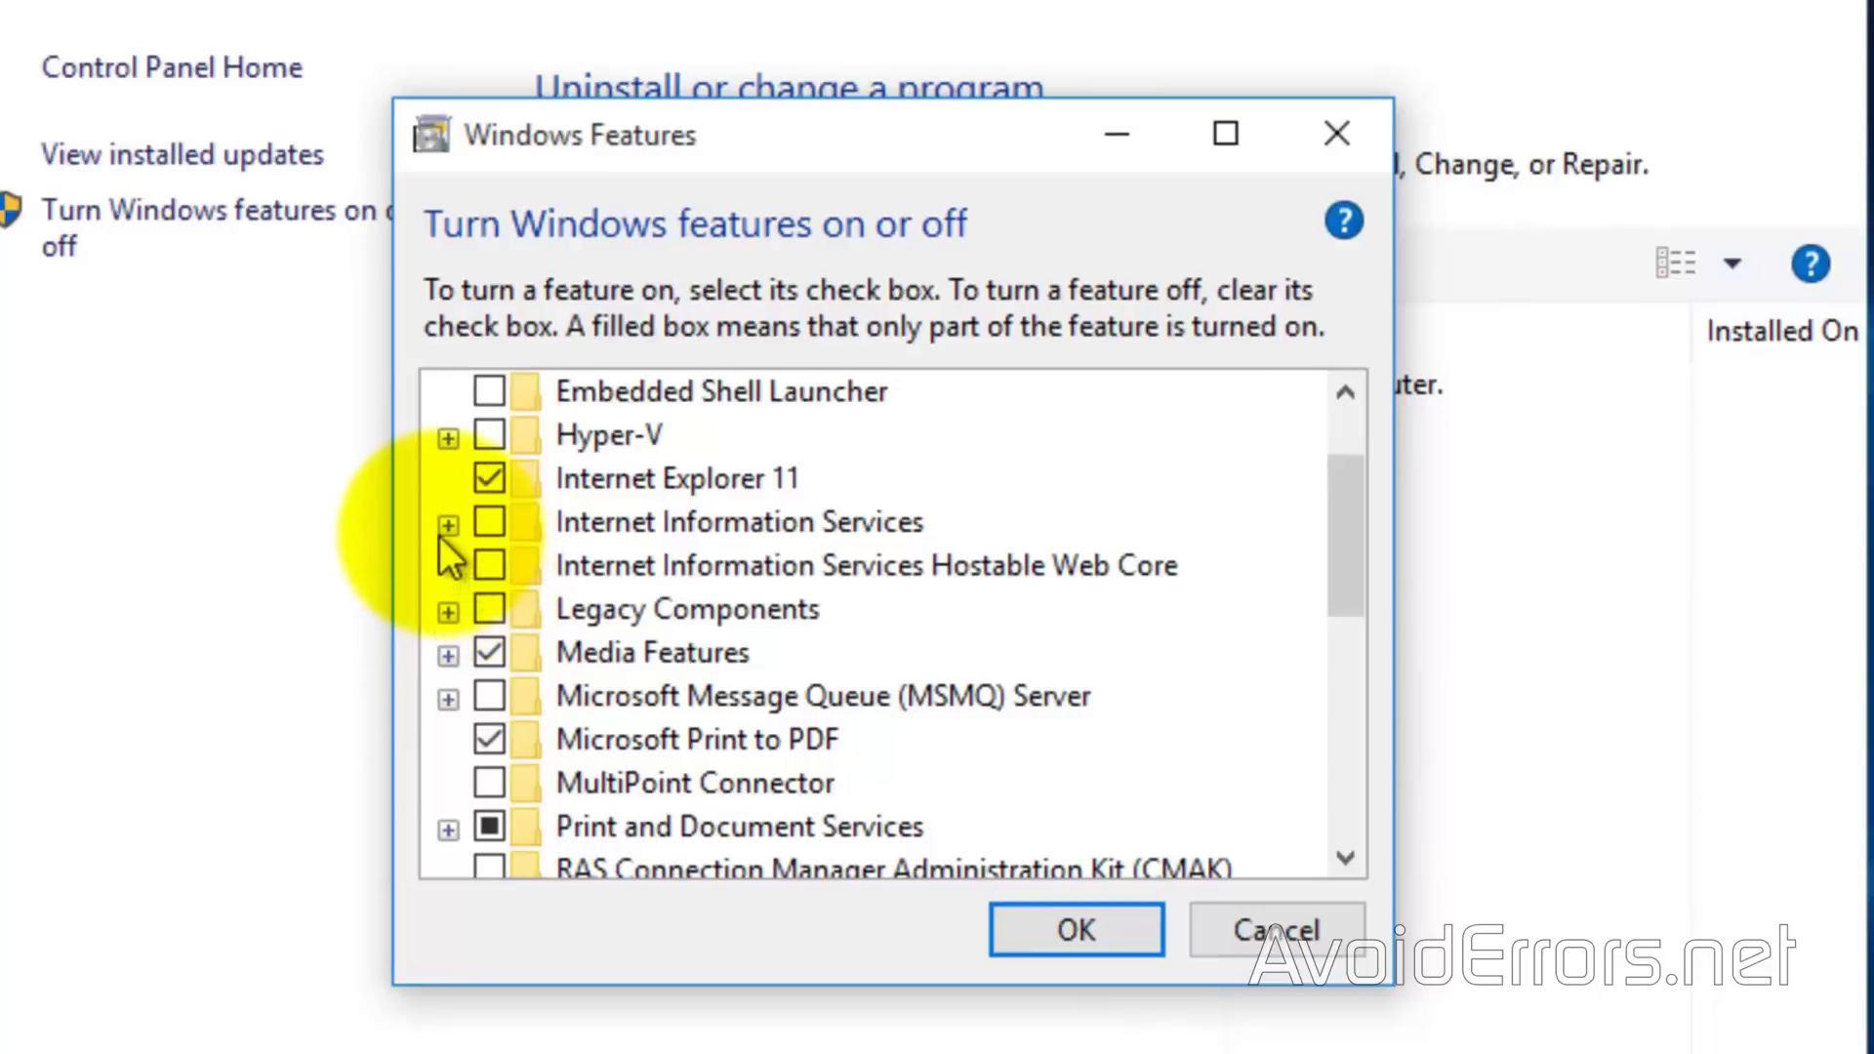
click(448, 525)
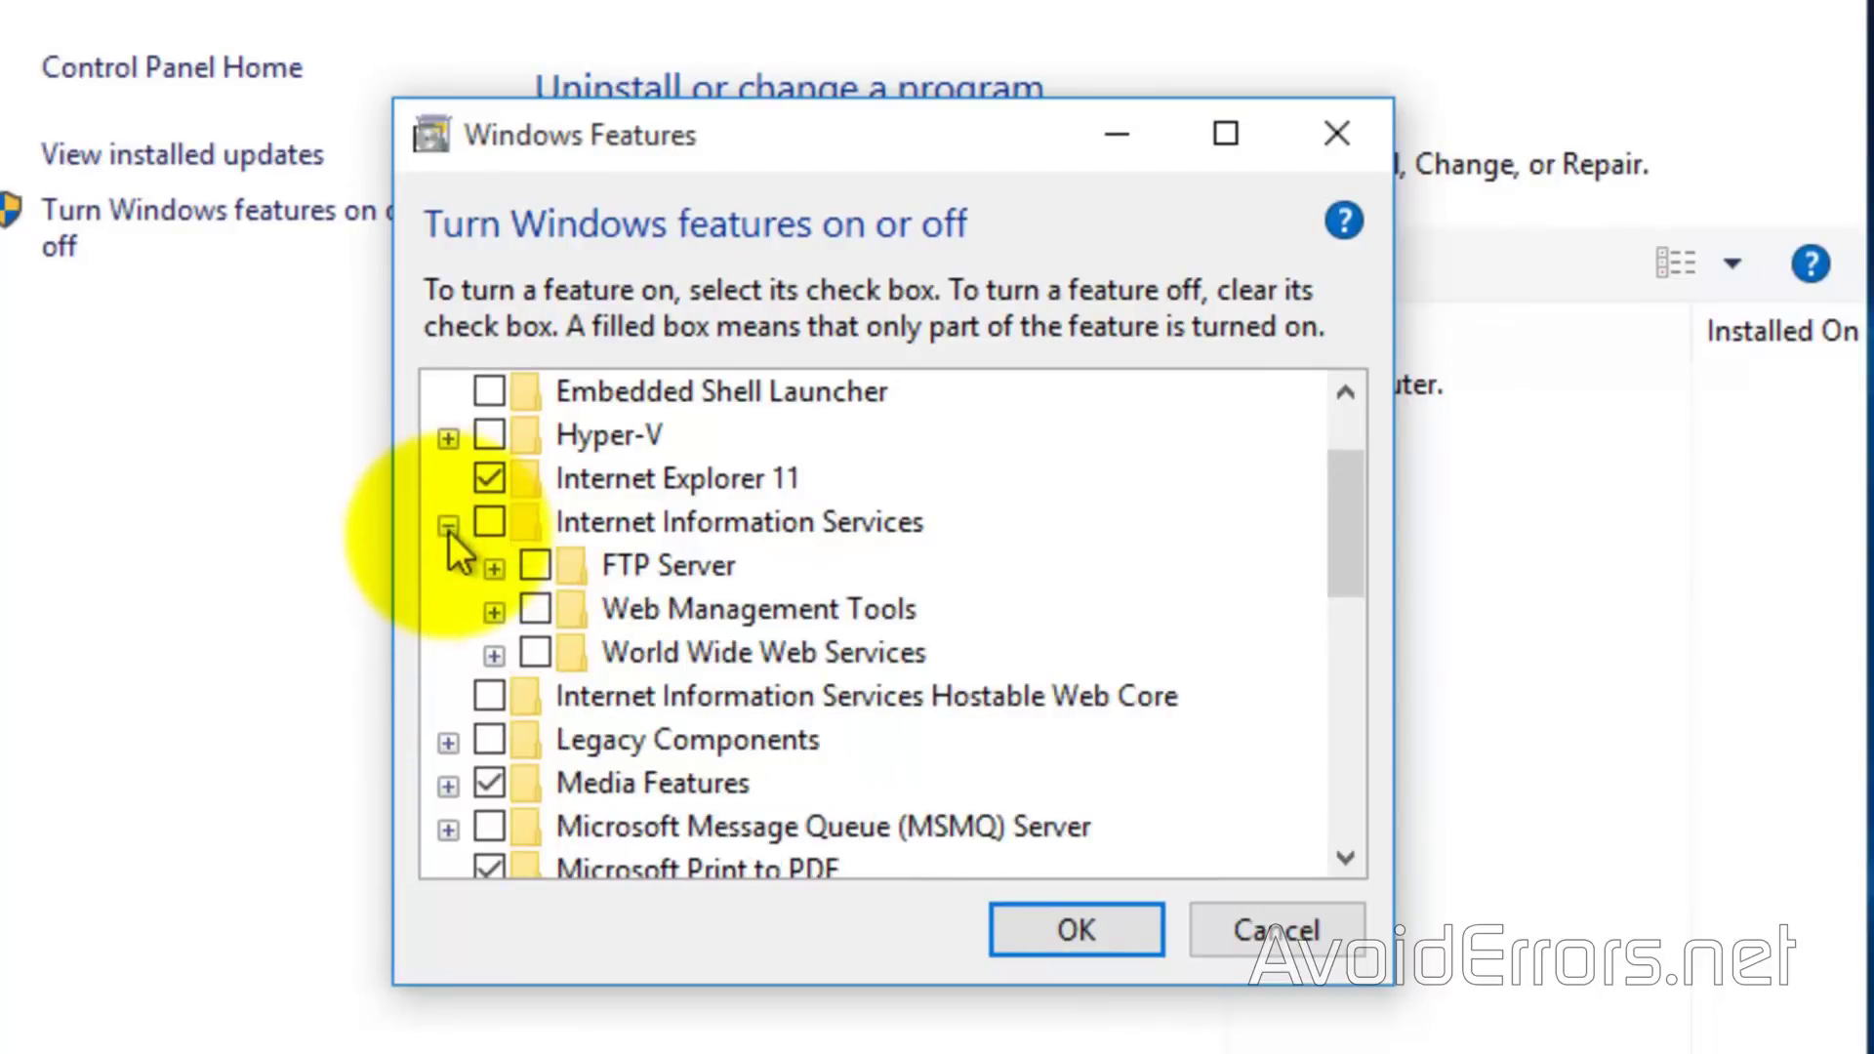
click(491, 569)
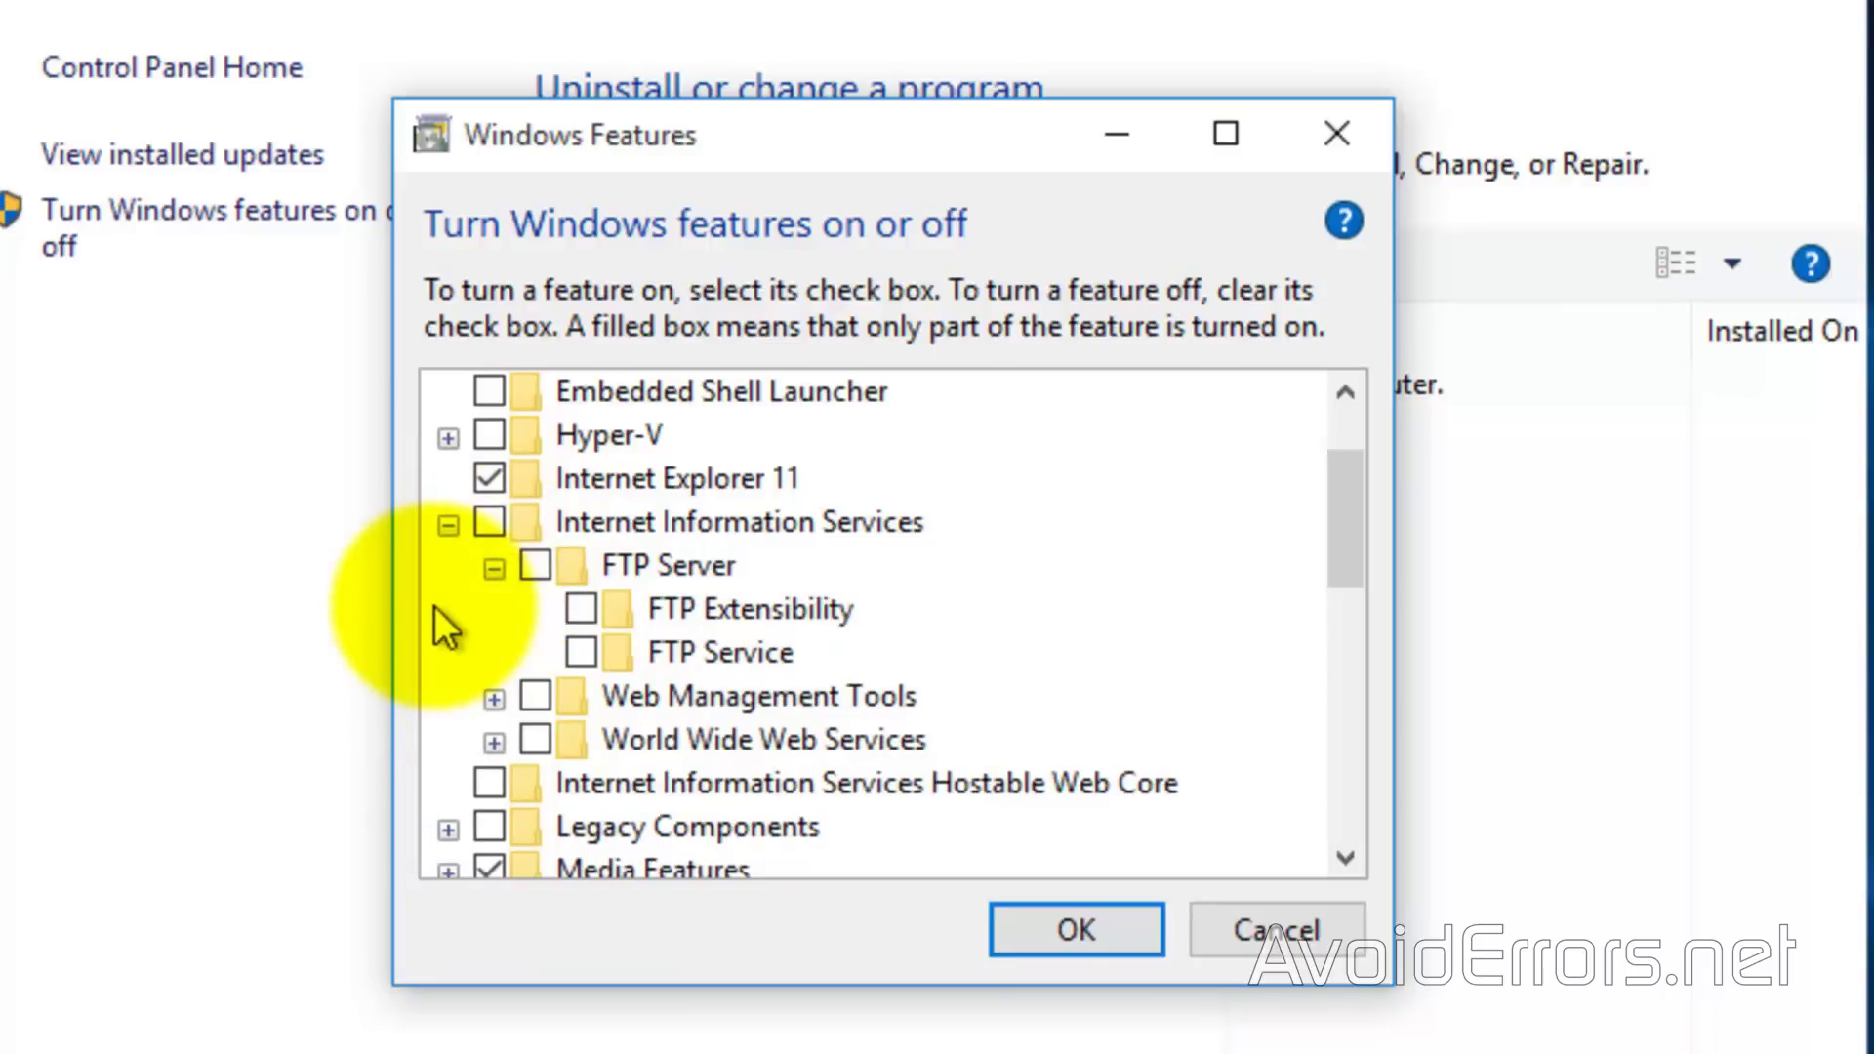
click(488, 524)
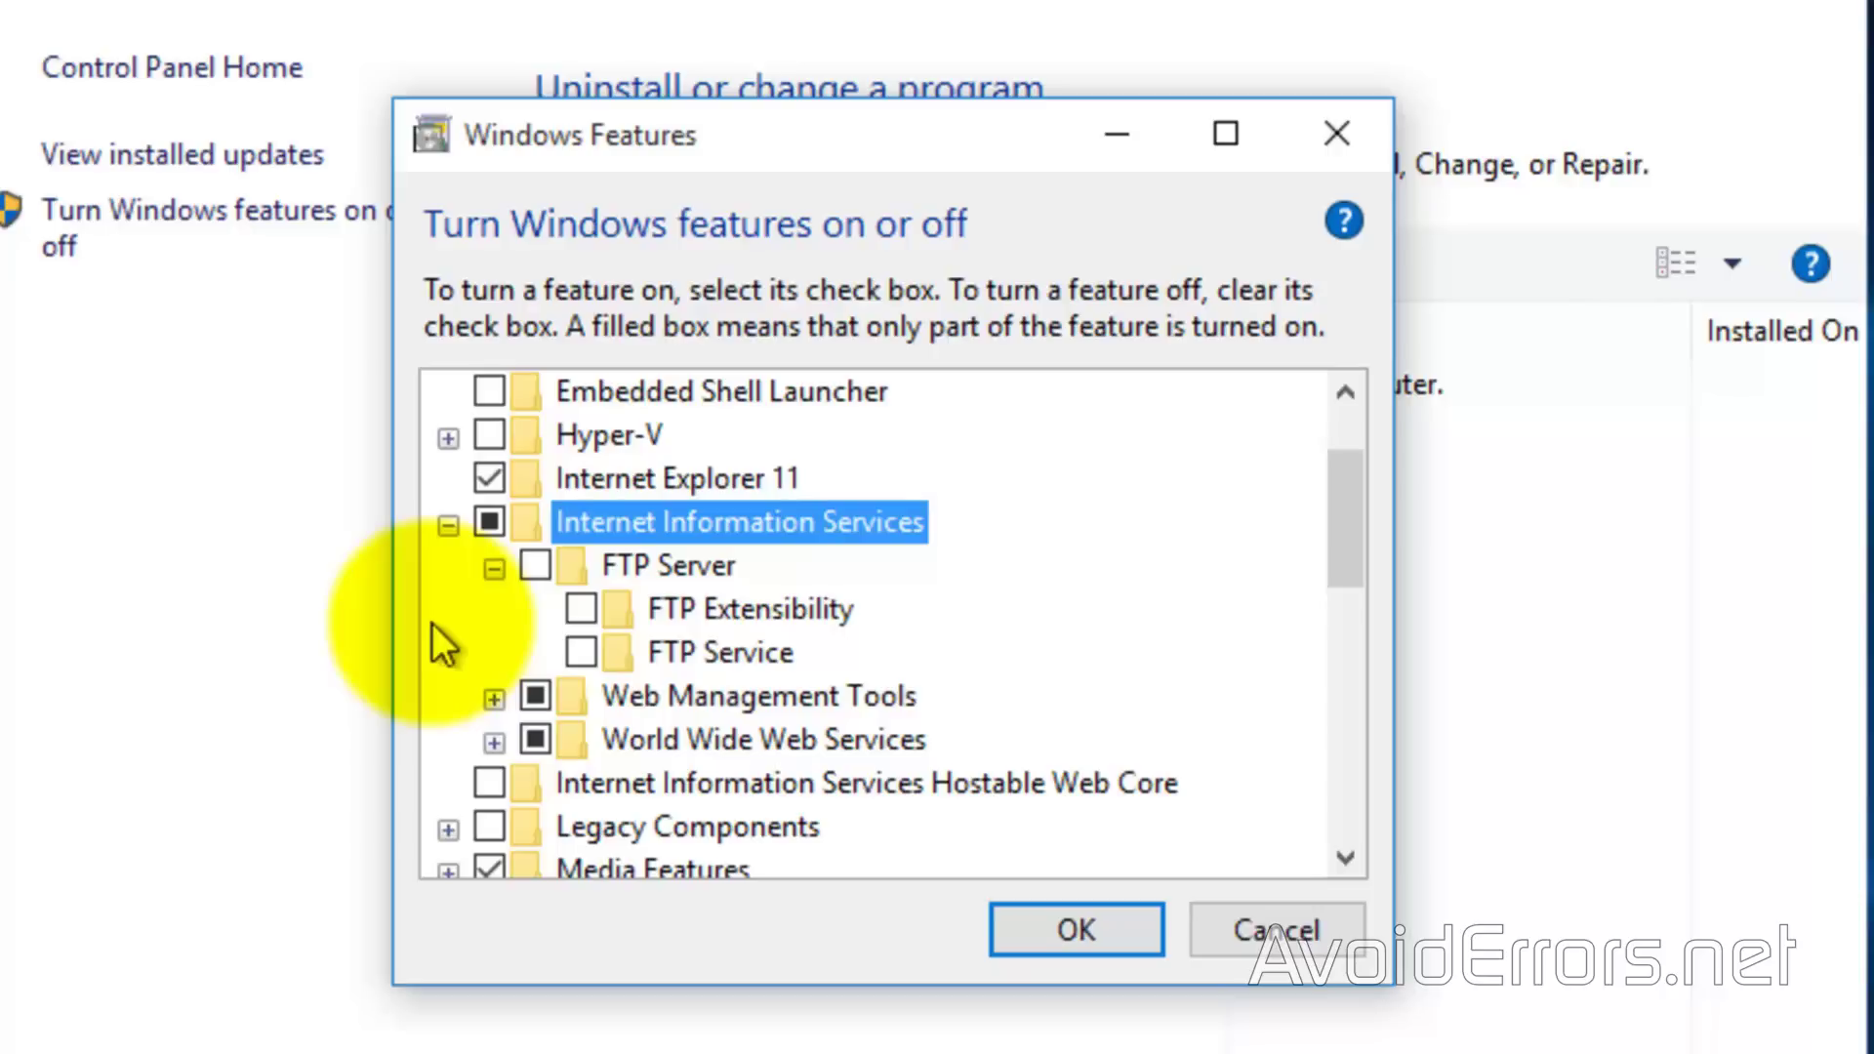
click(533, 566)
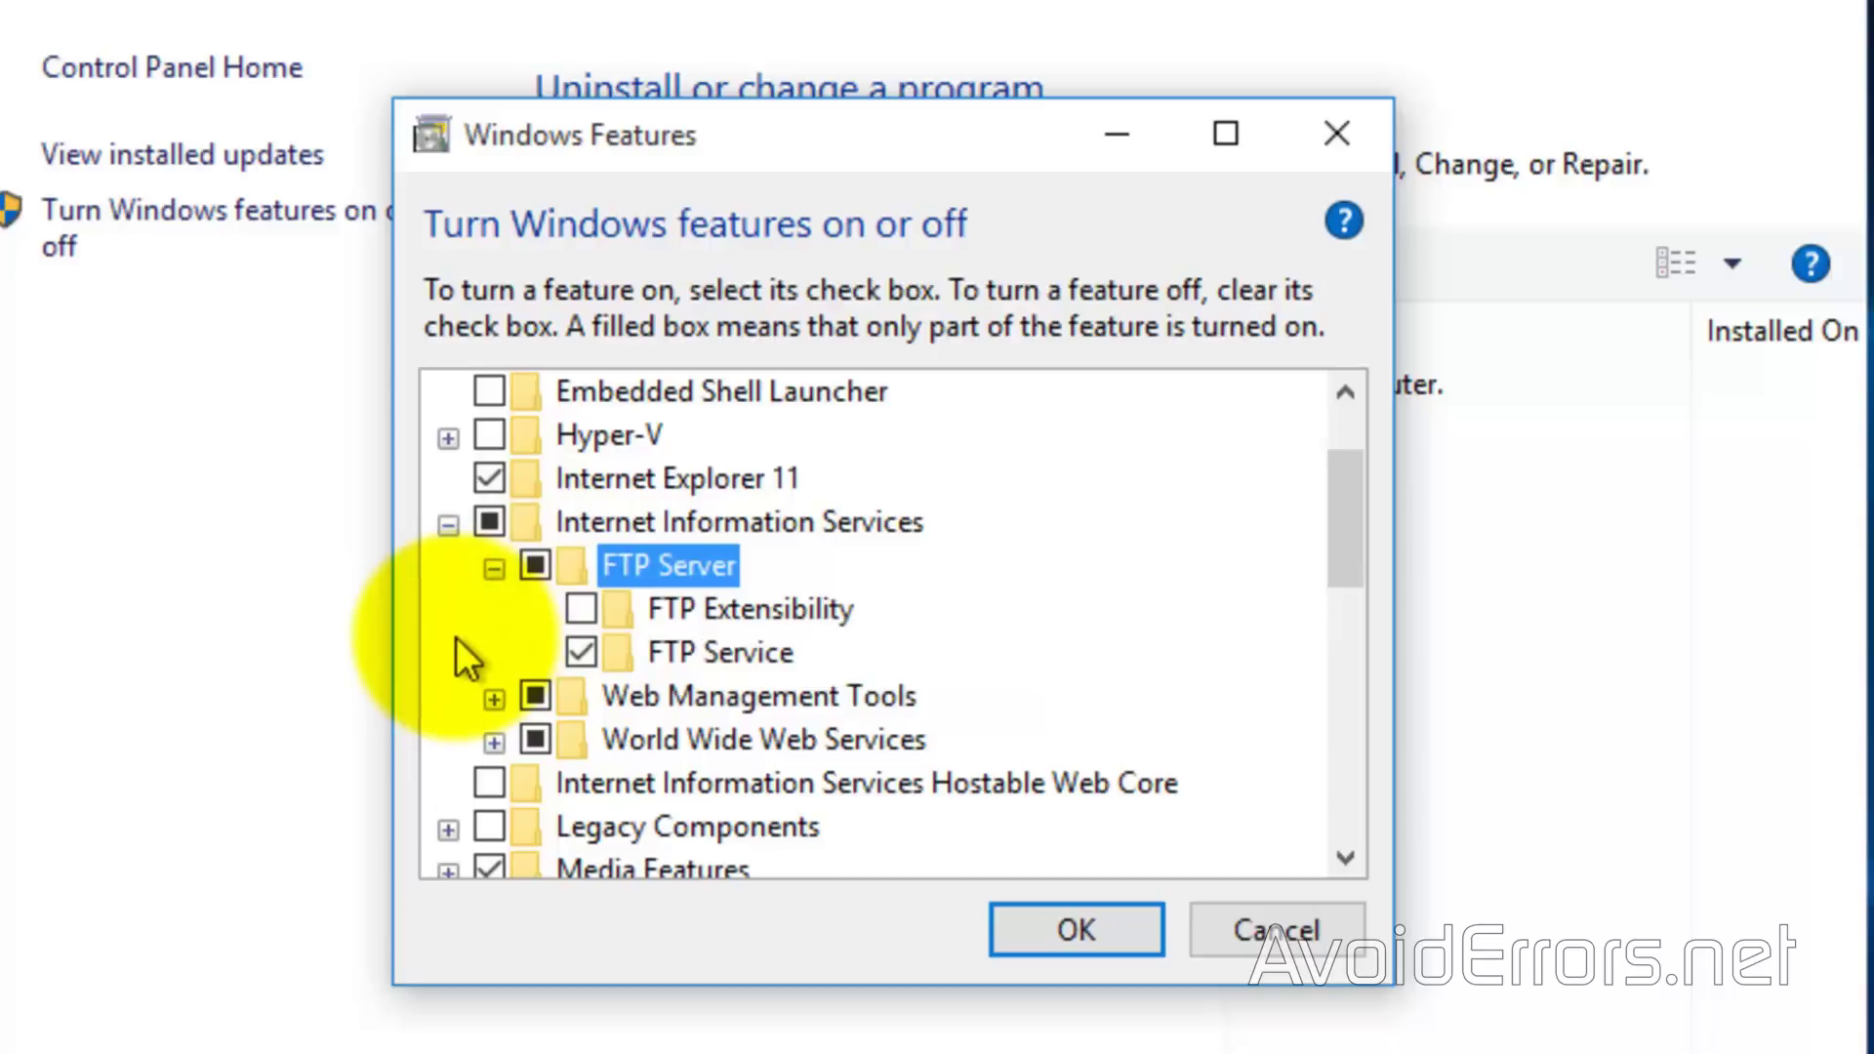
click(579, 608)
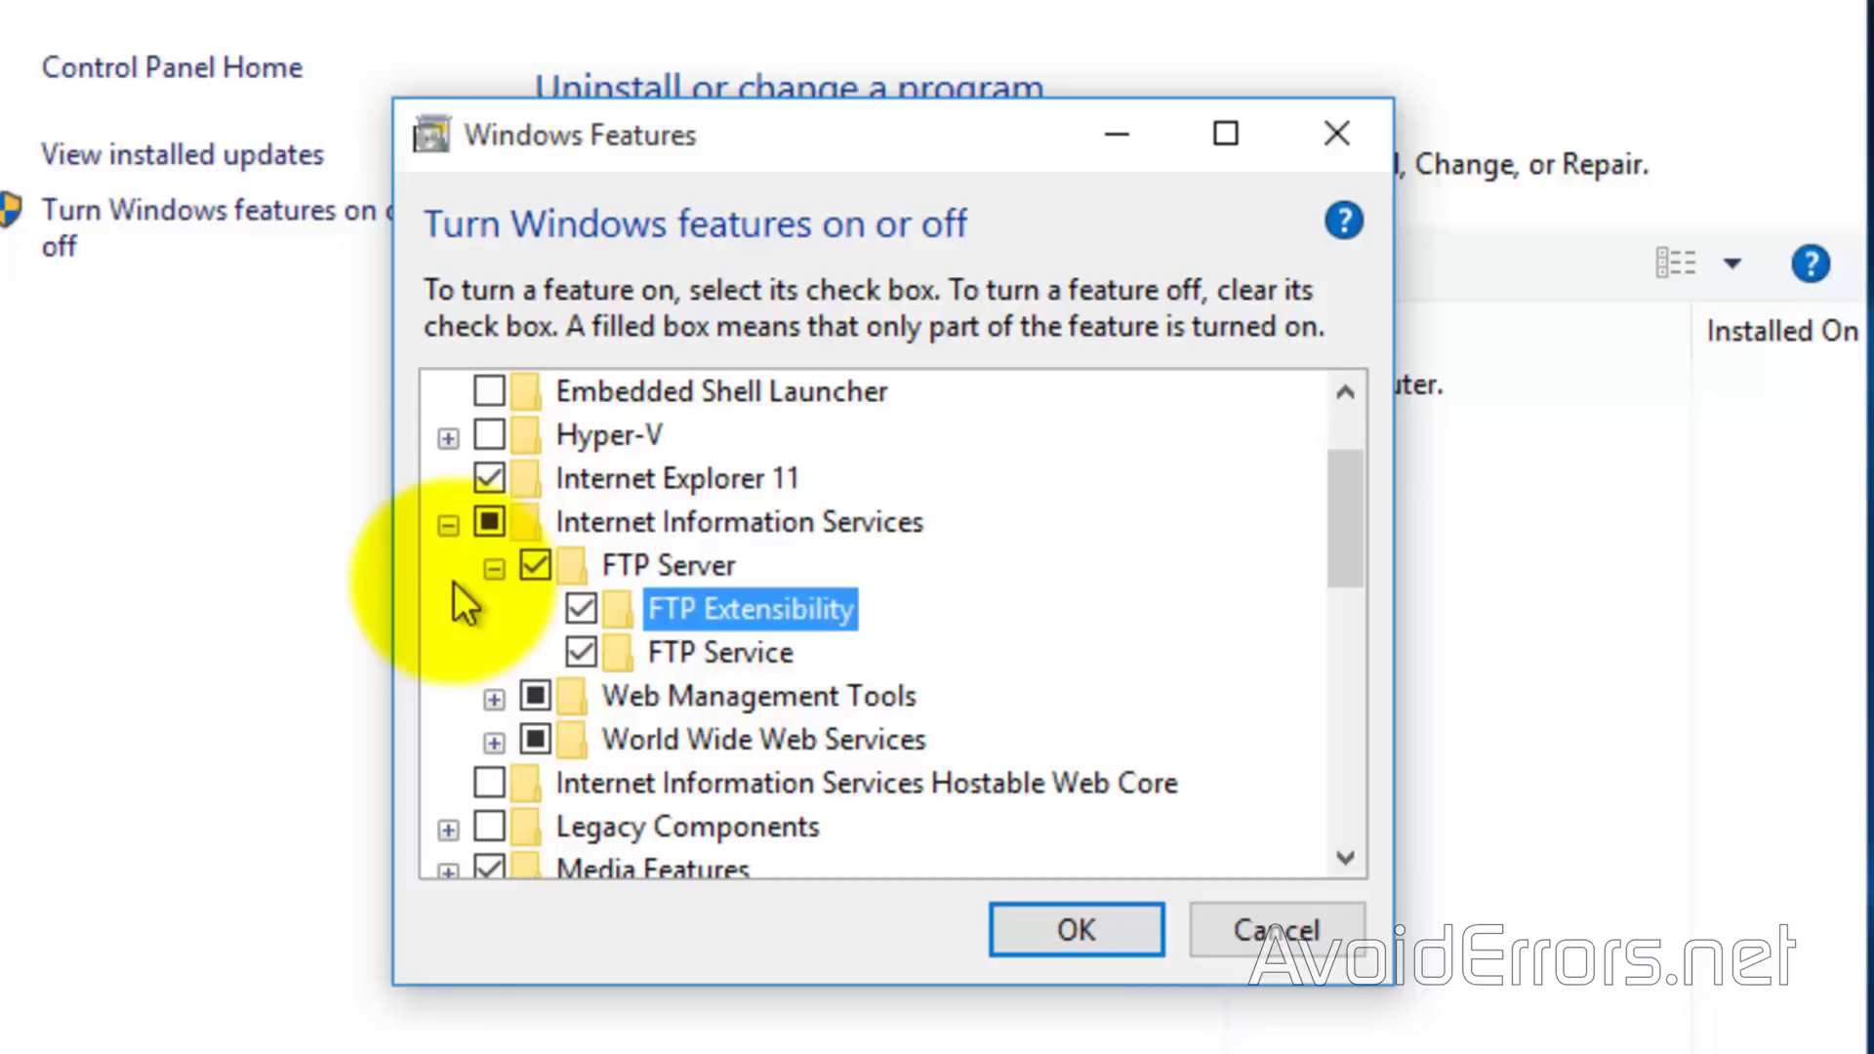
click(1011, 937)
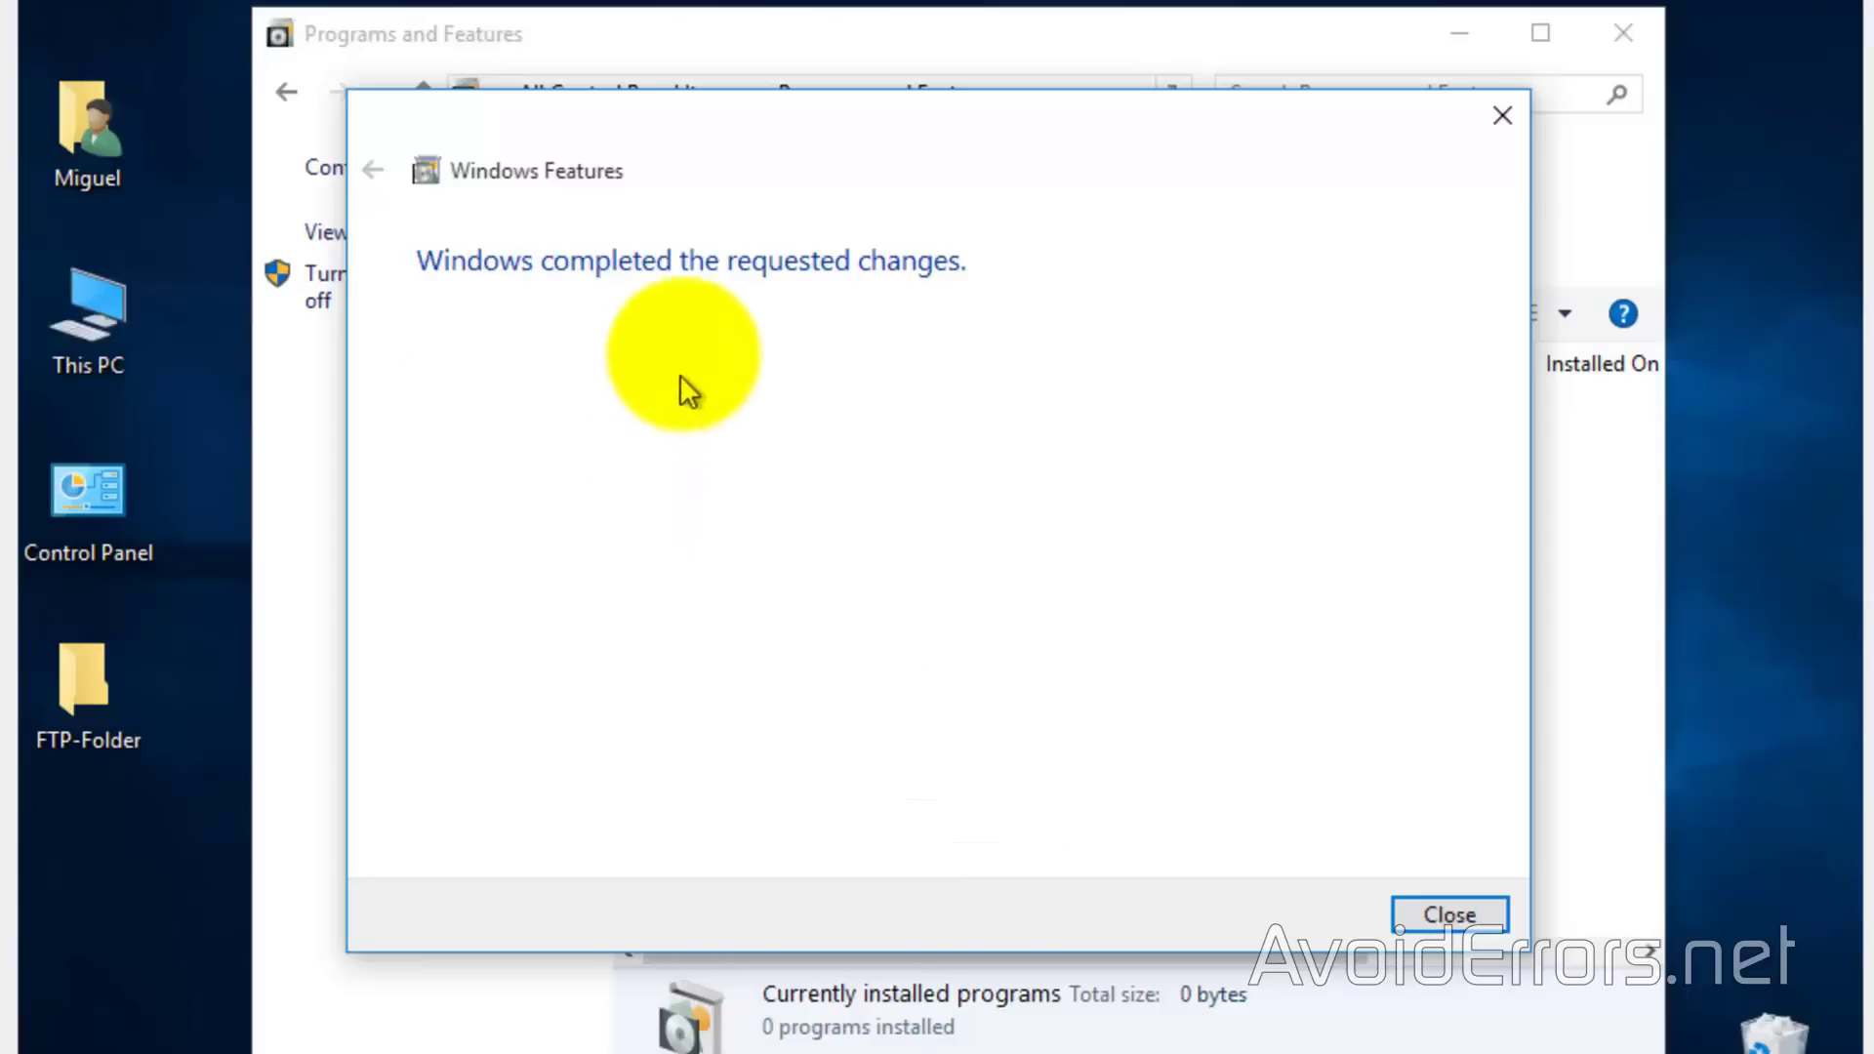
click(1417, 914)
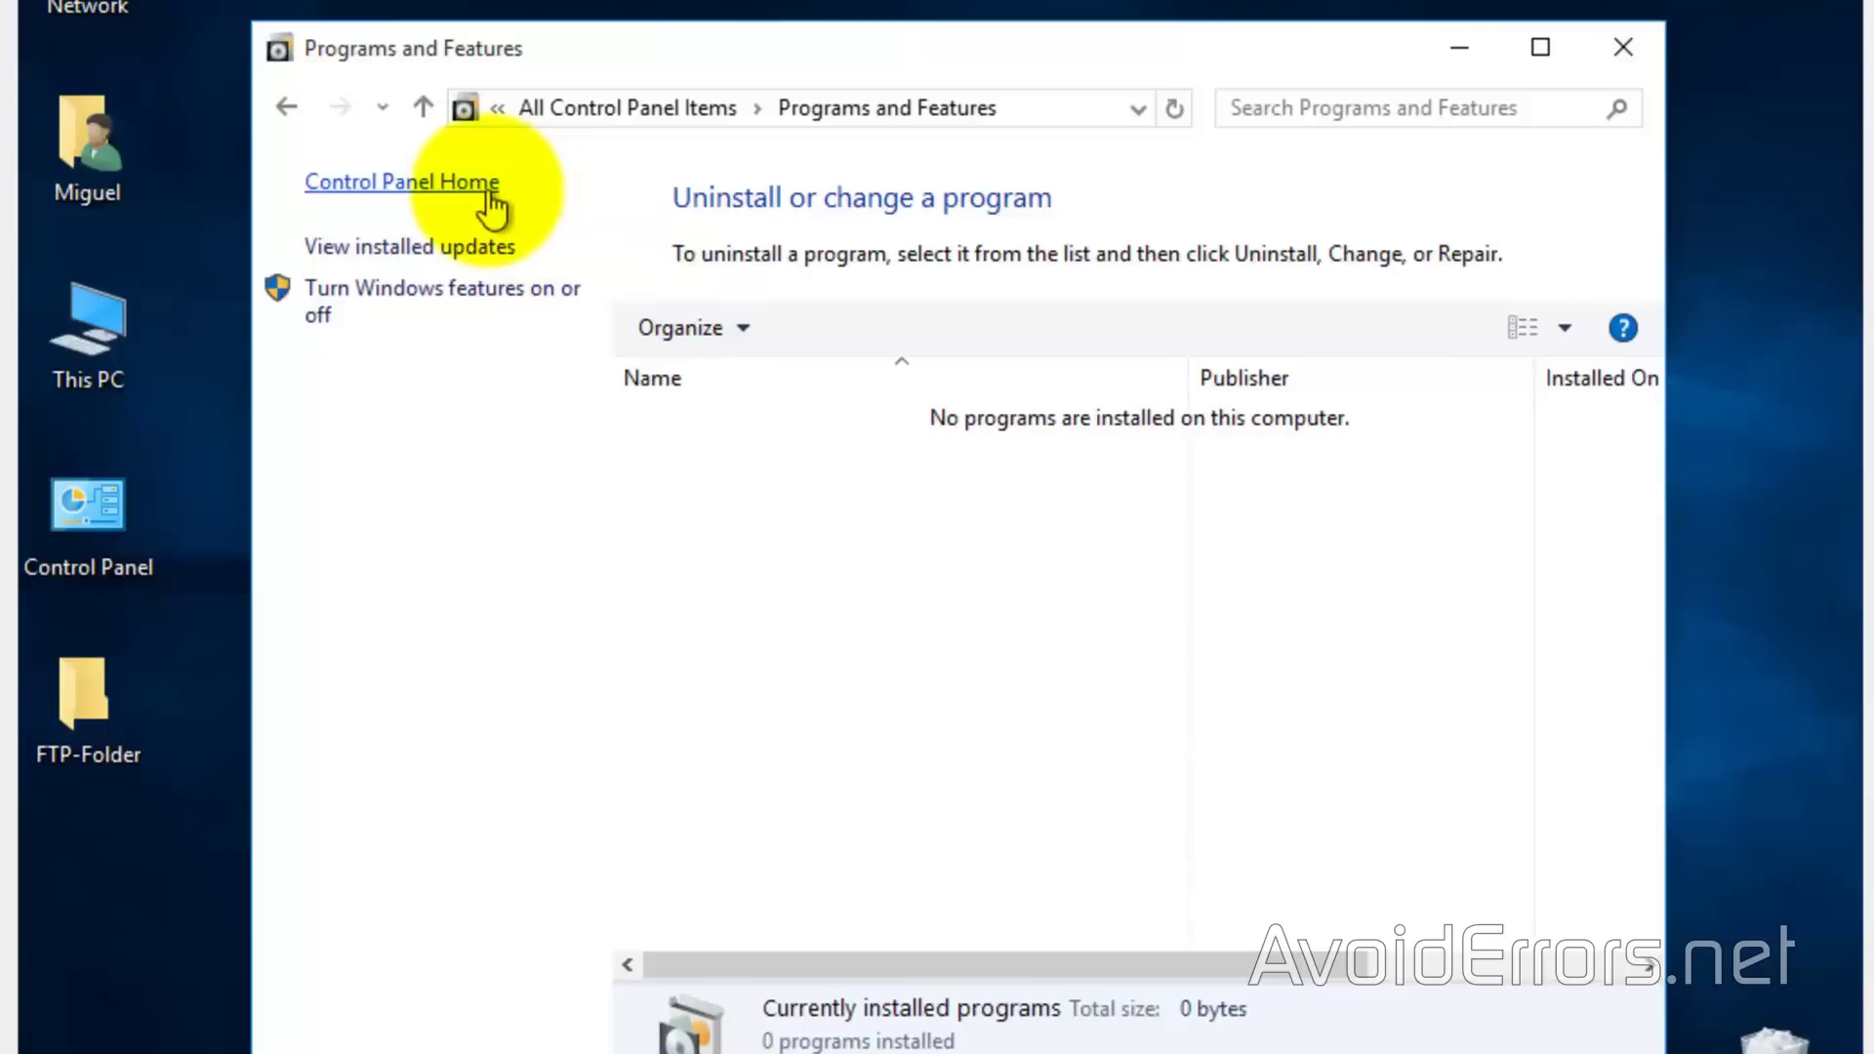
Launch Internet Information Services (IIS) Manager from Control Panel's Administrative Tools
click(488, 185)
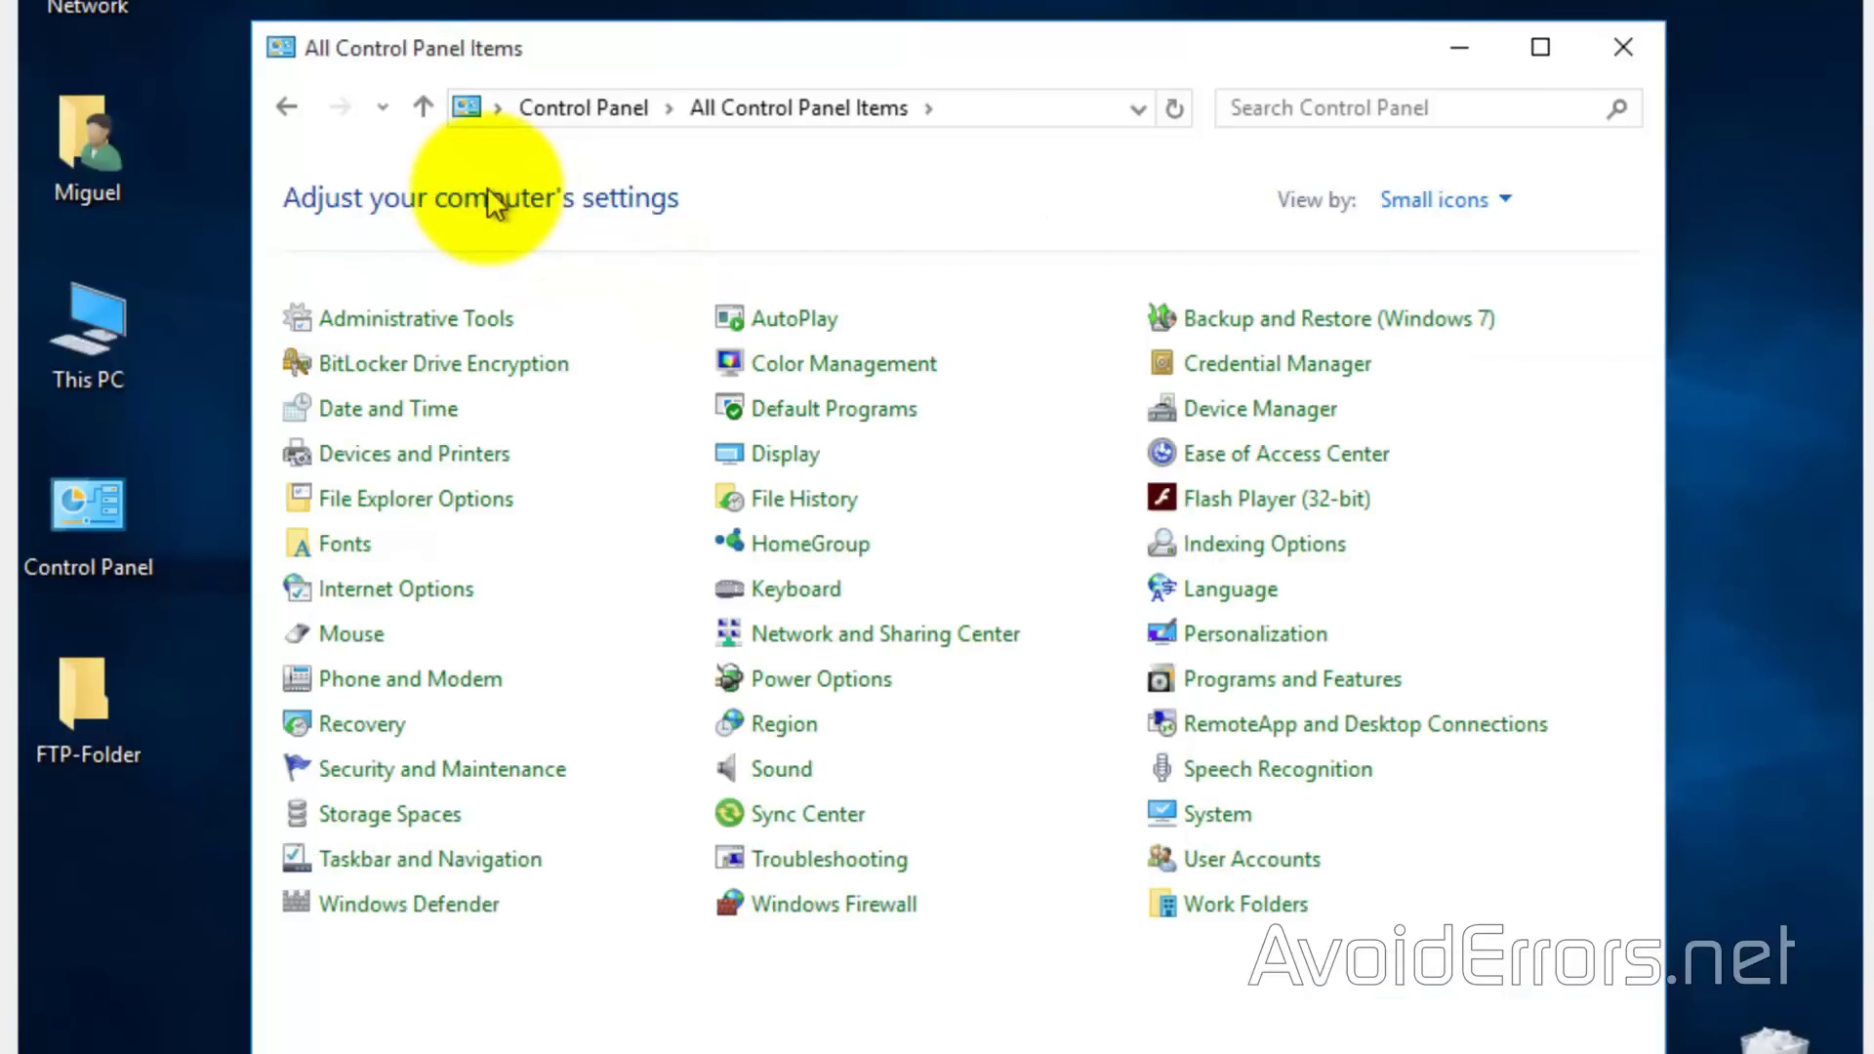
click(535, 318)
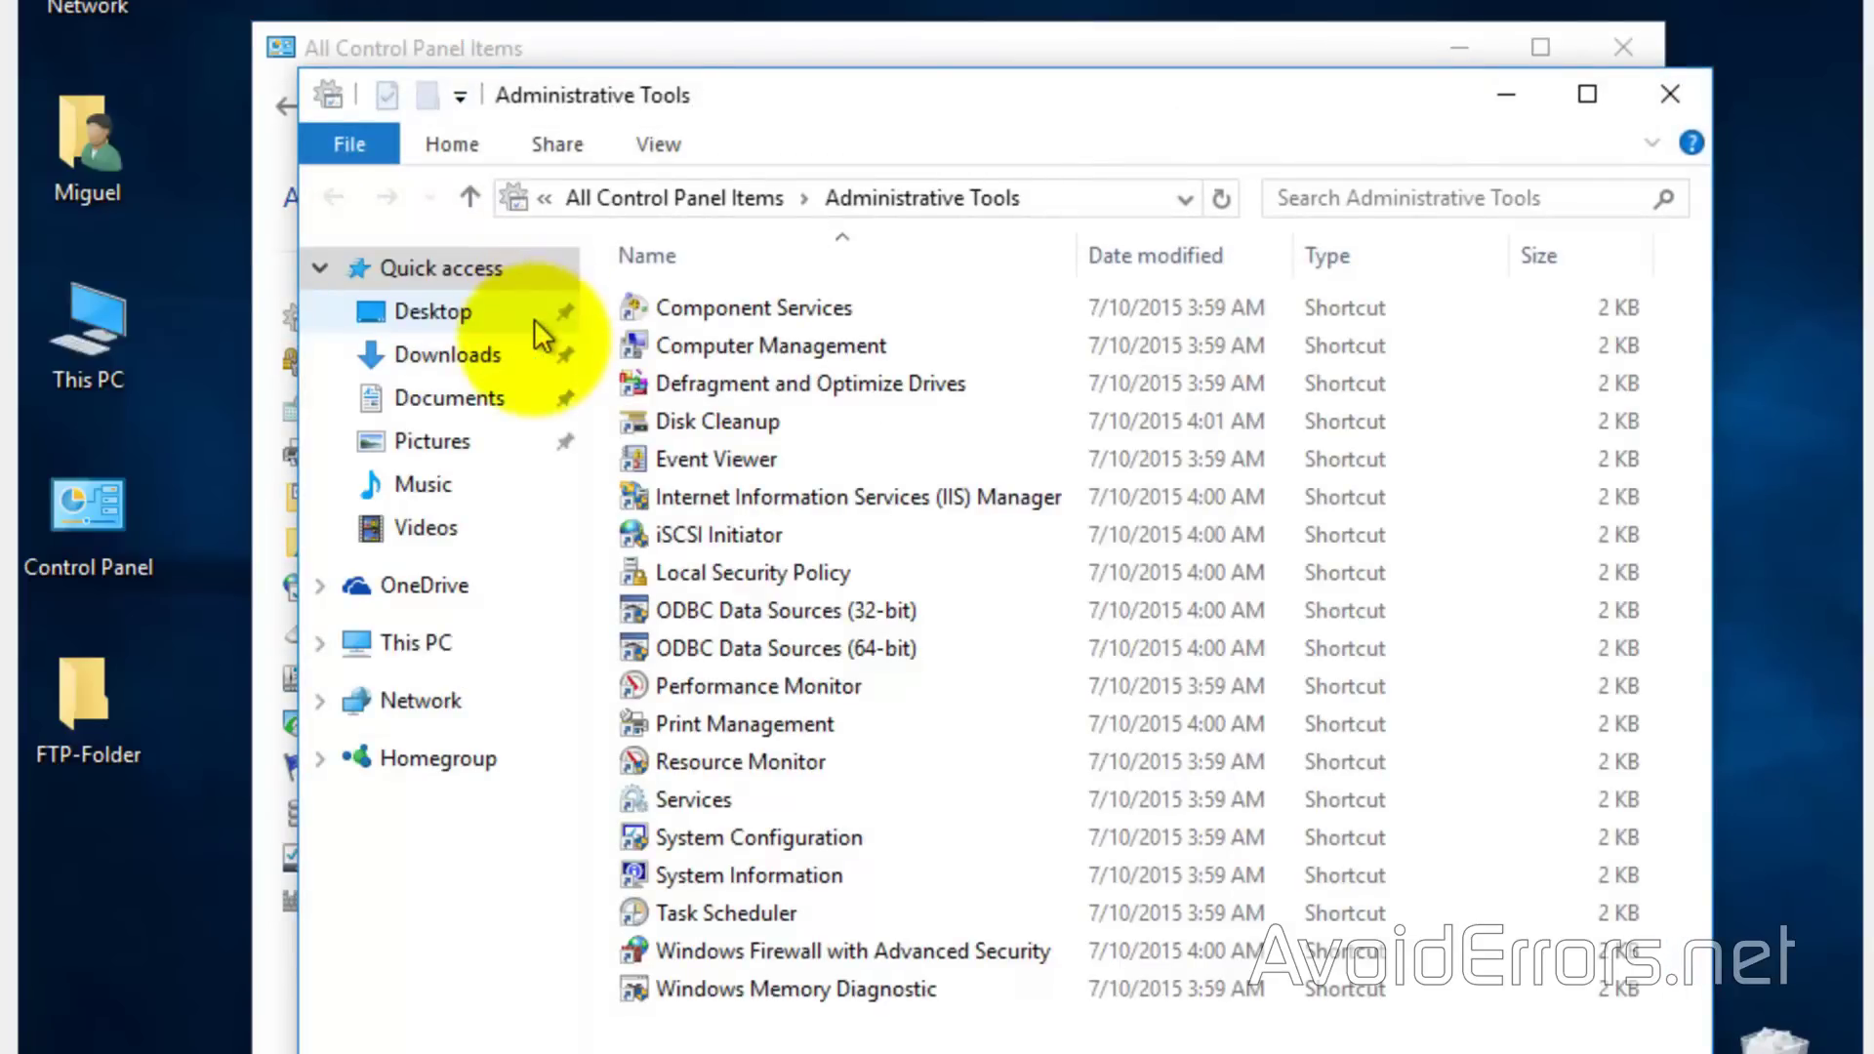
click(938, 499)
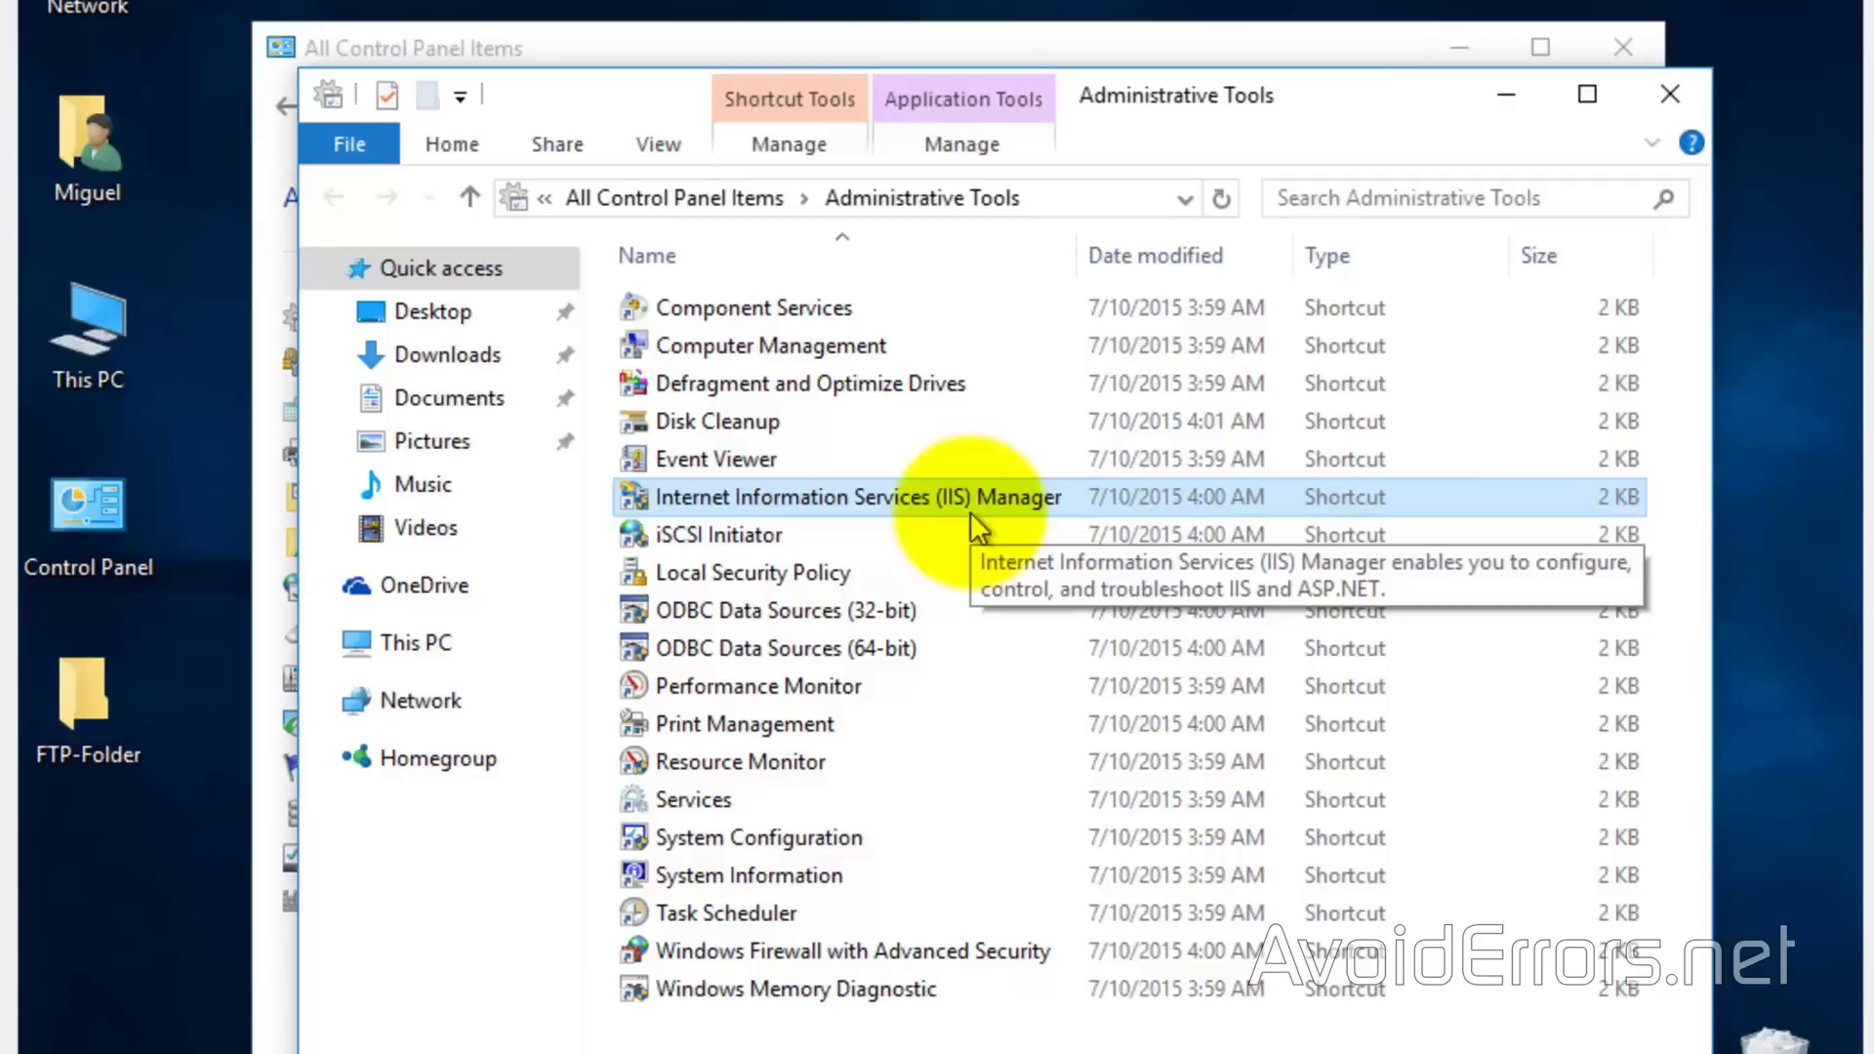
double_click(972, 517)
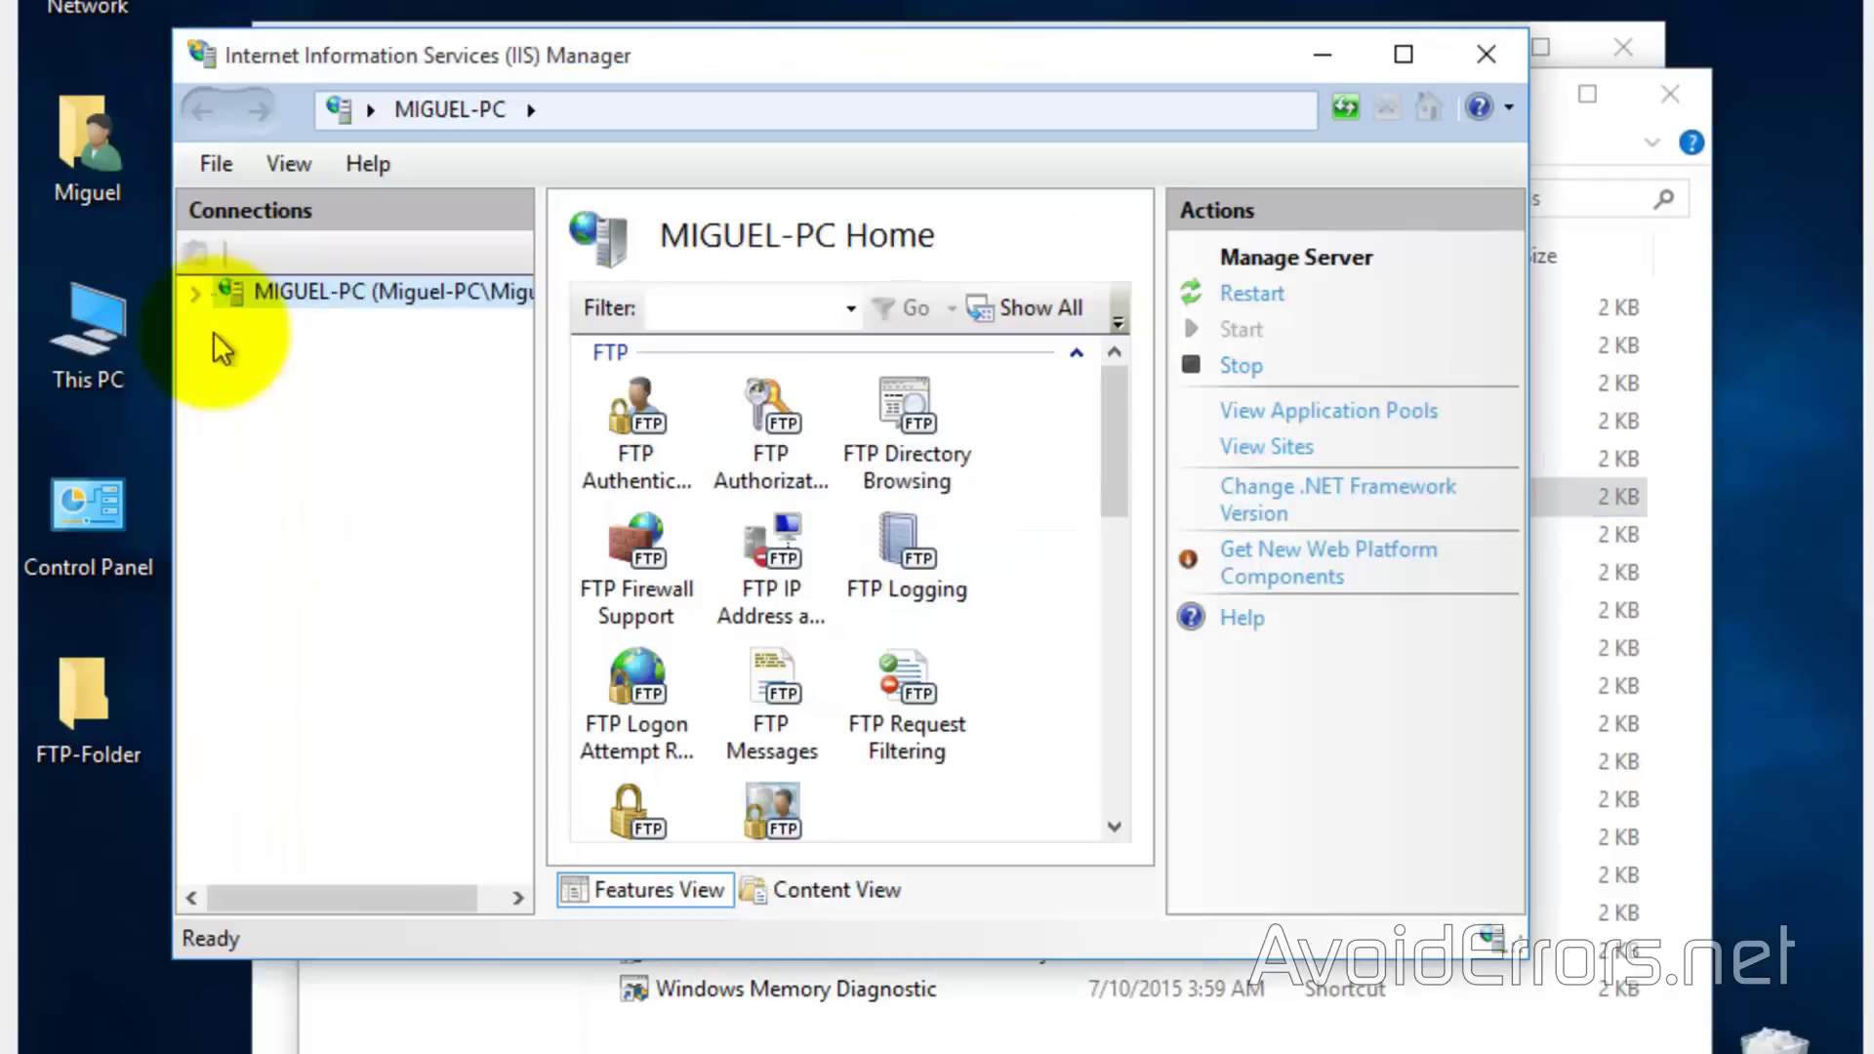
Add an FTP site named AvoidErrors with the desktop FTP-Folder as its physical path
click(195, 293)
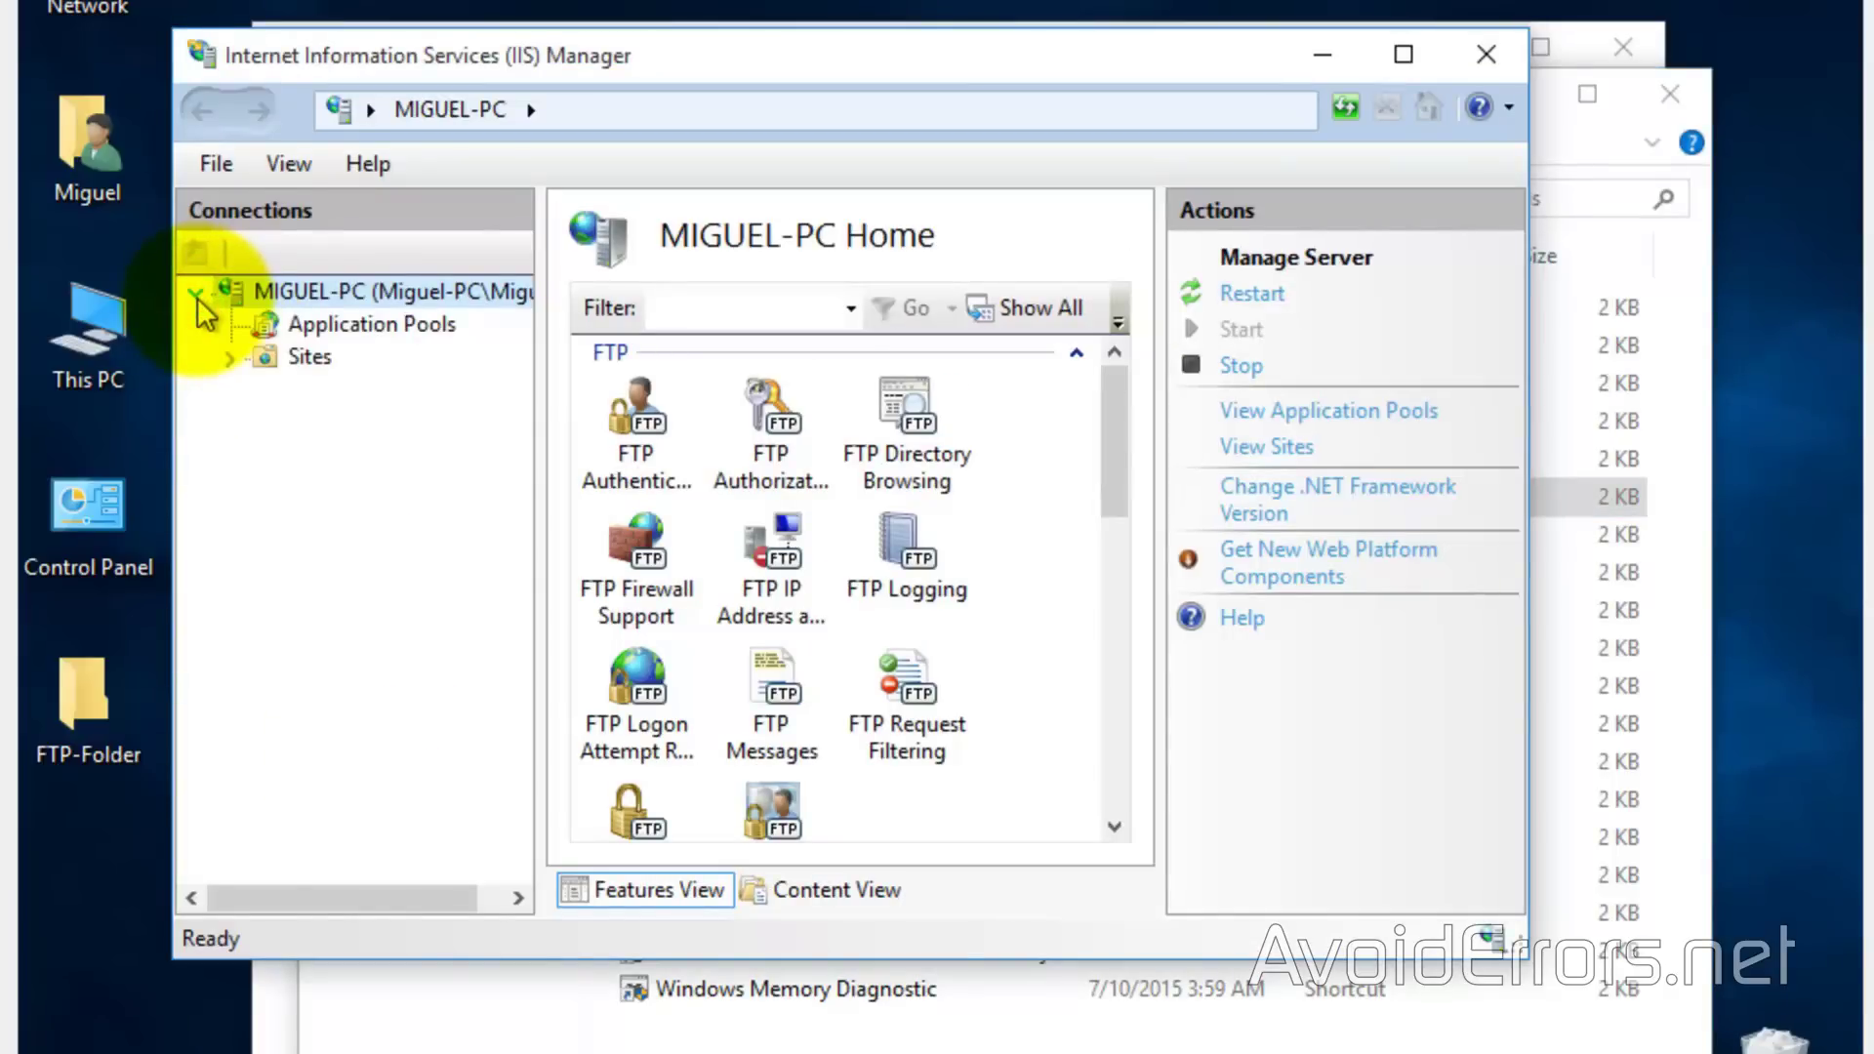
click(228, 355)
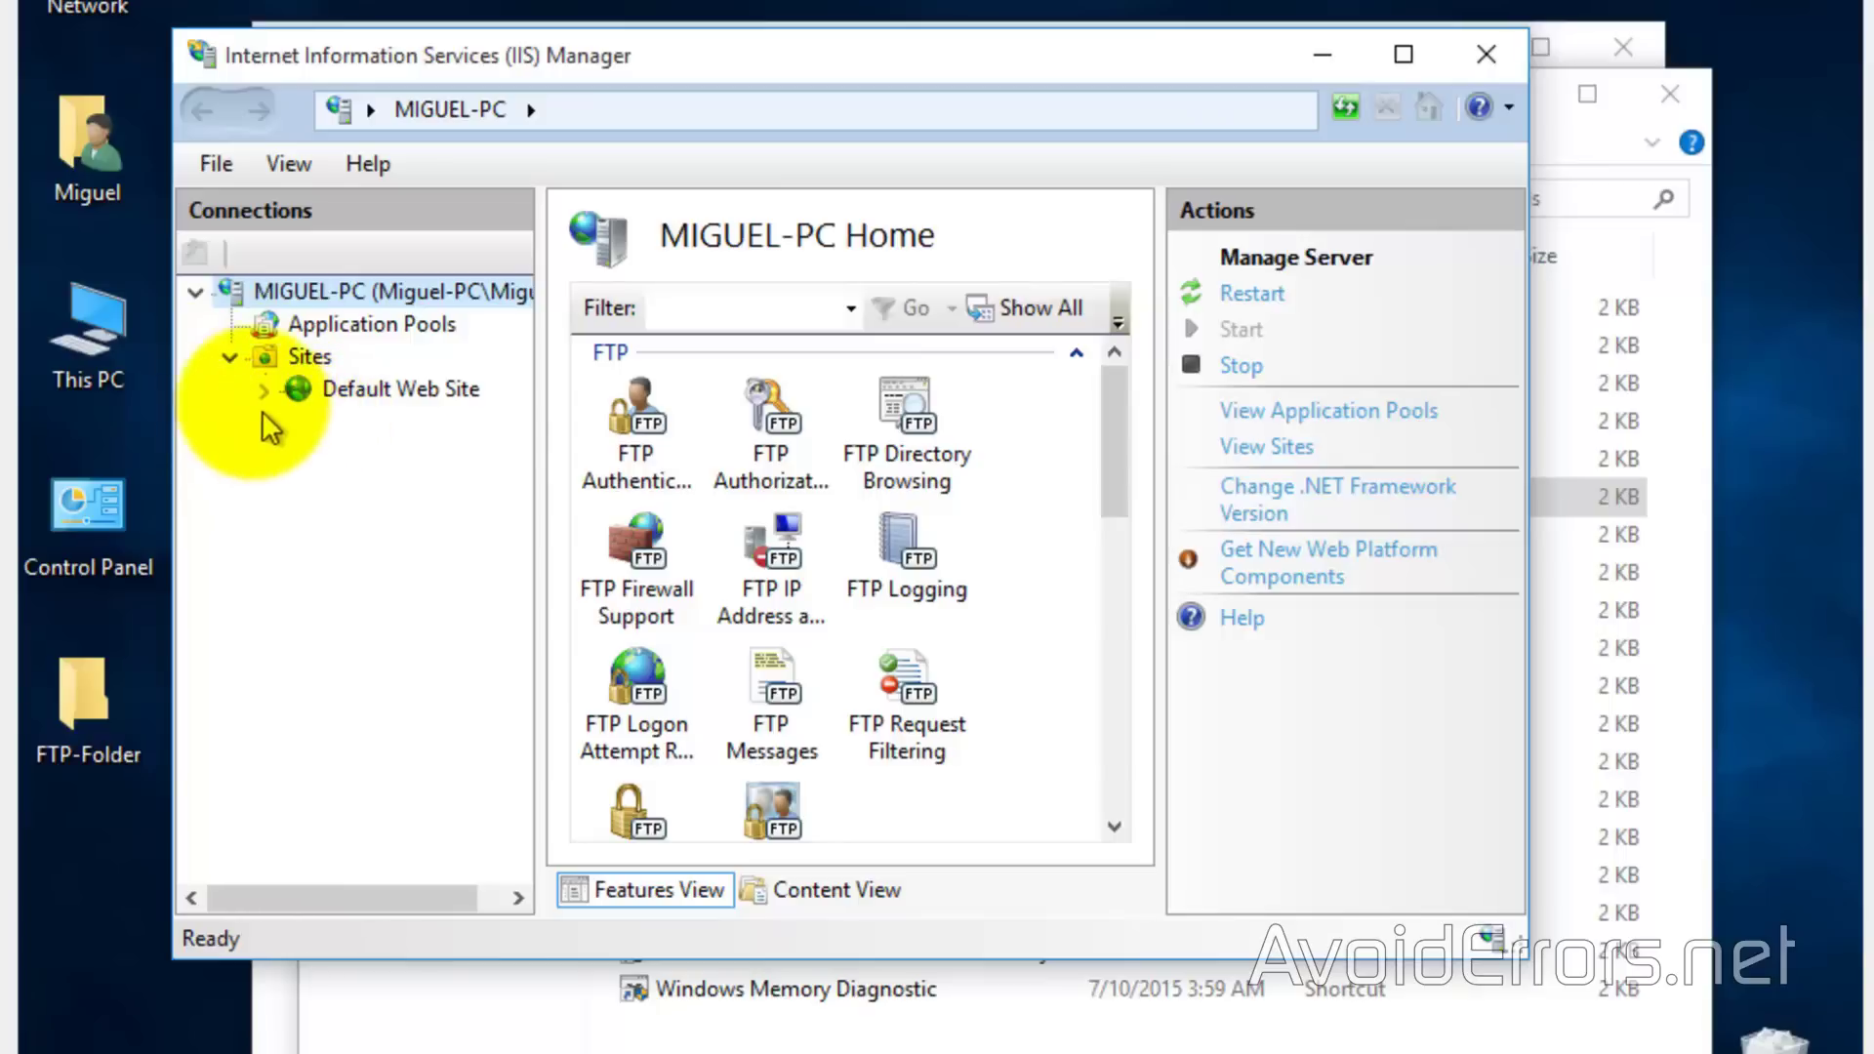
right_click(257, 361)
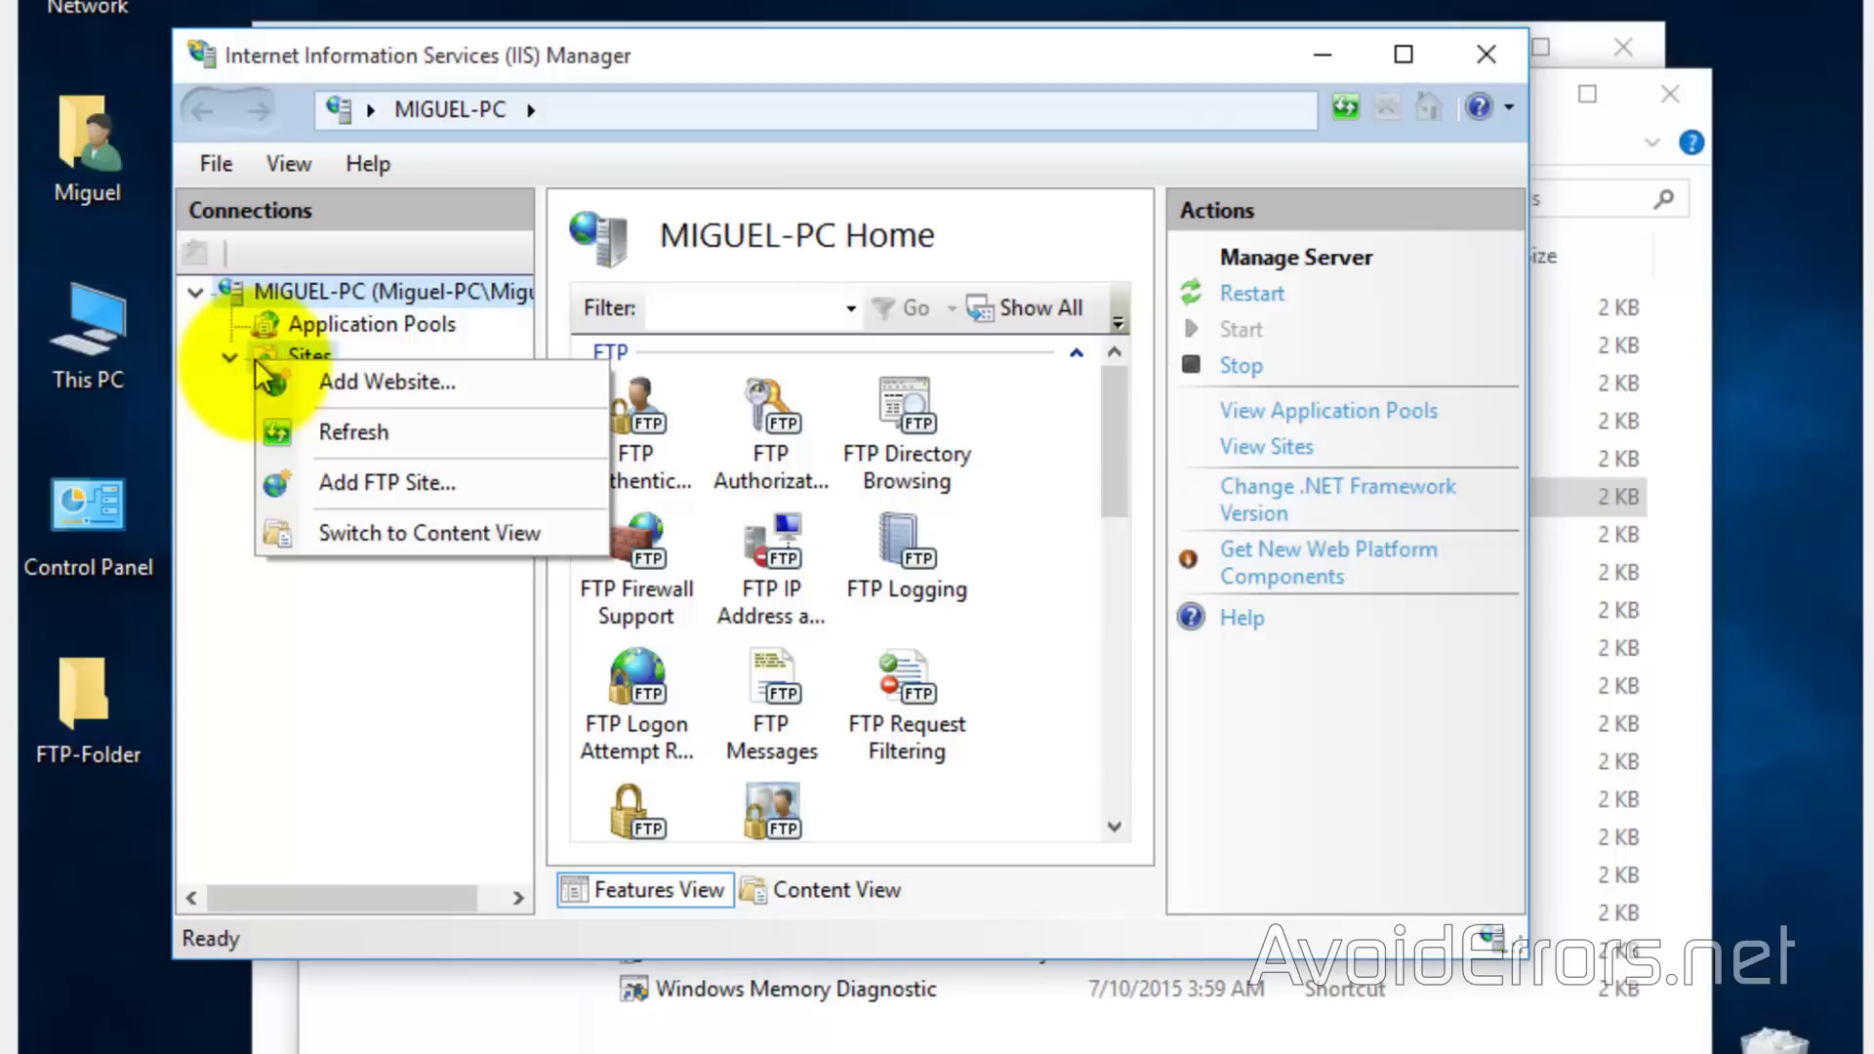
click(281, 480)
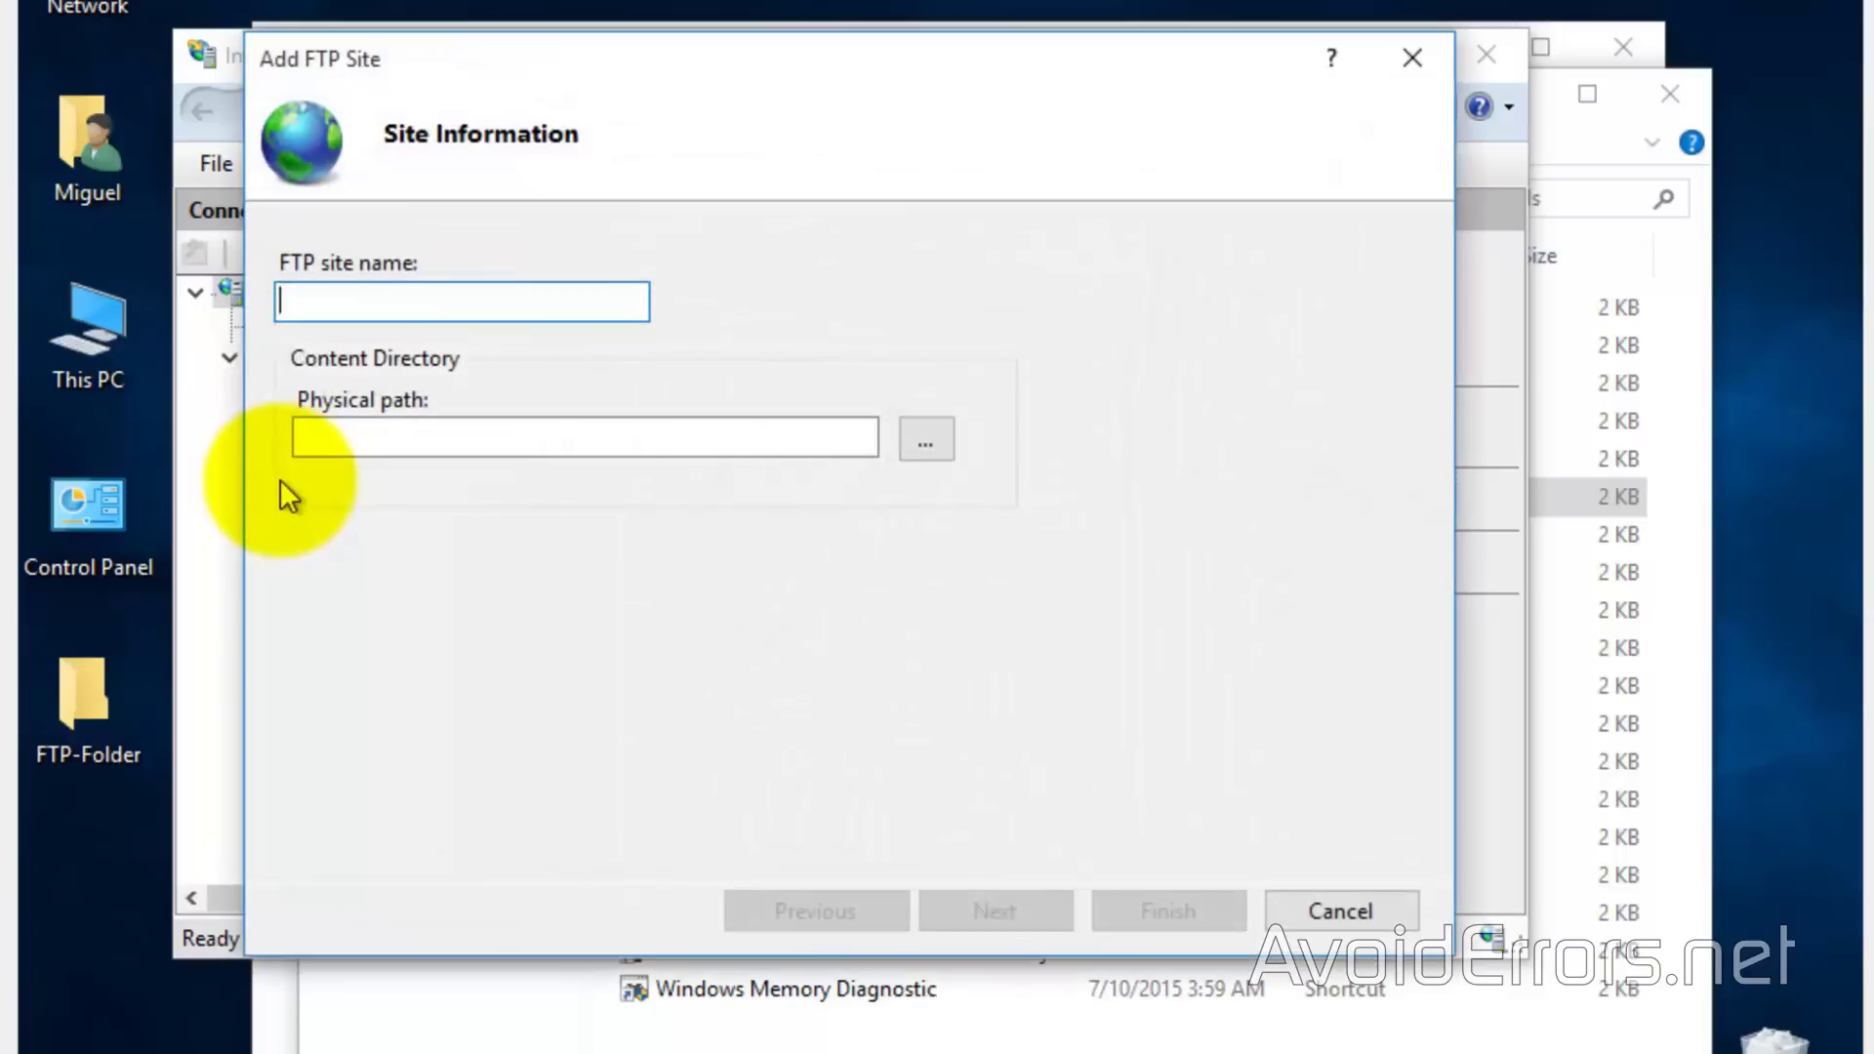
text(AvoidErrors)
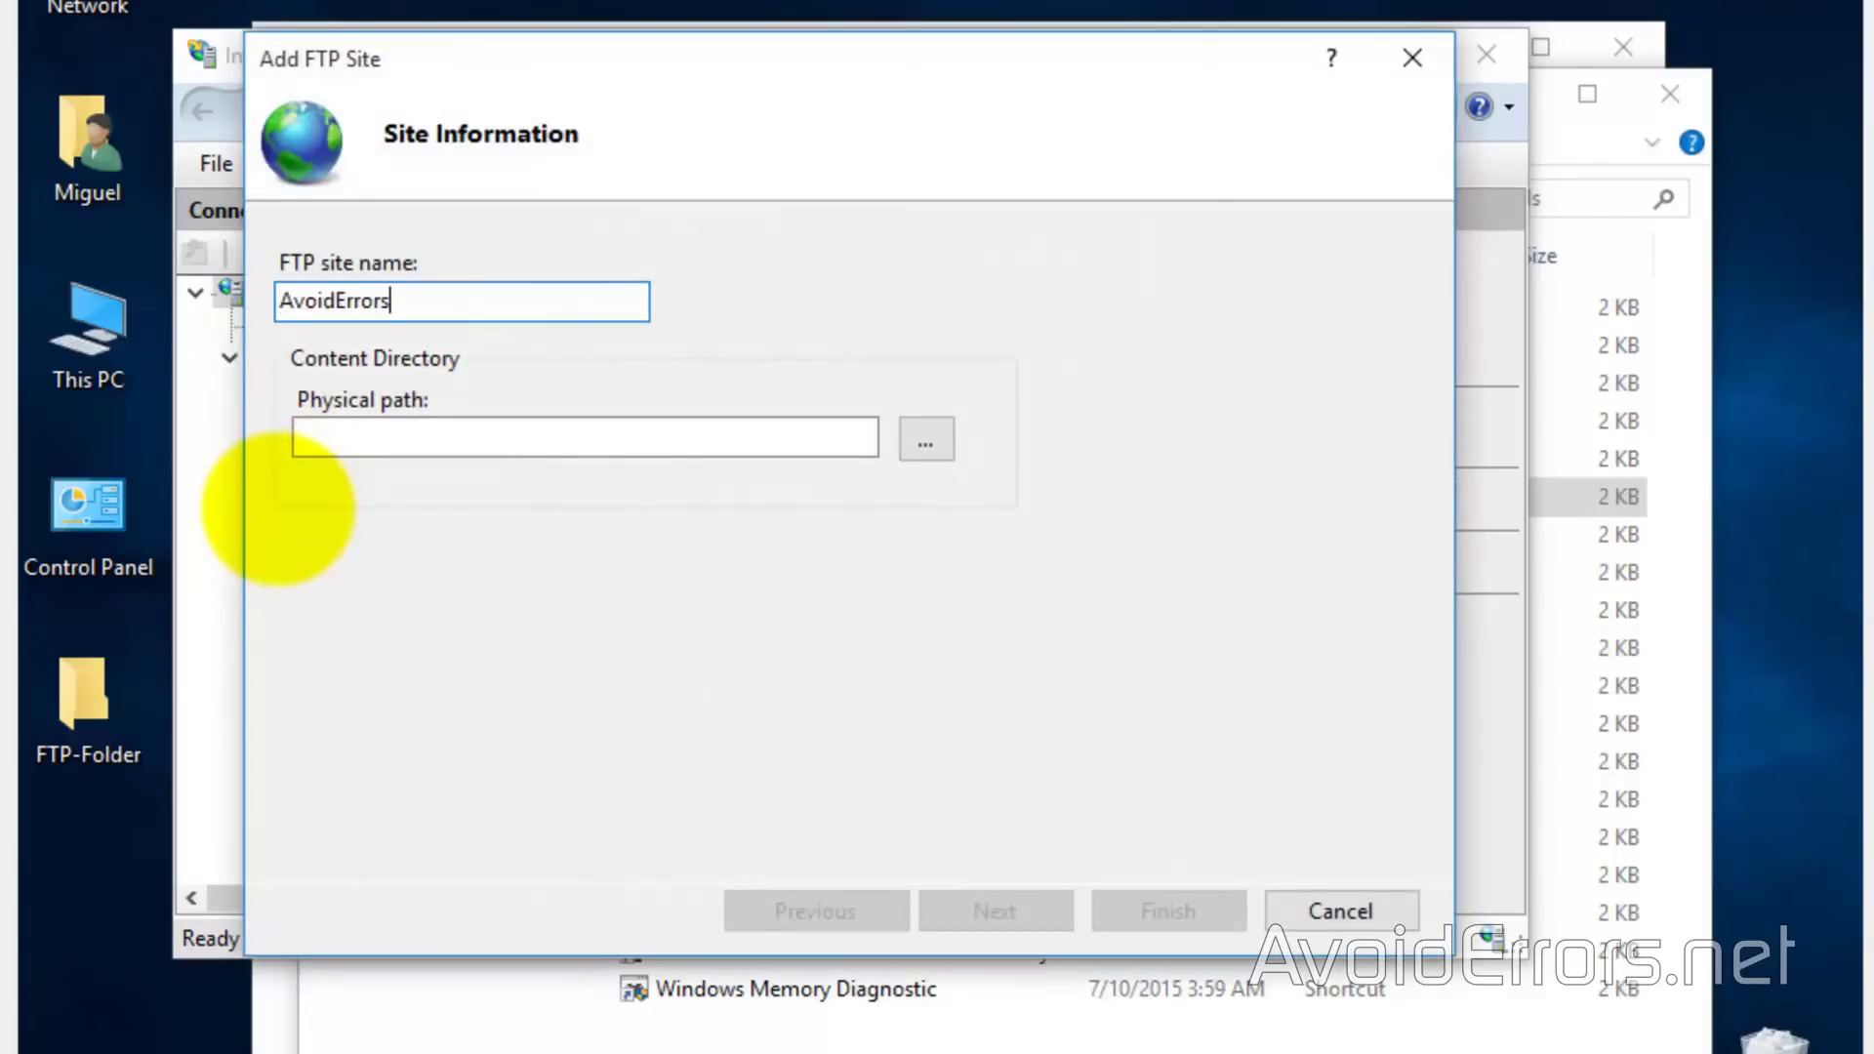
click(927, 441)
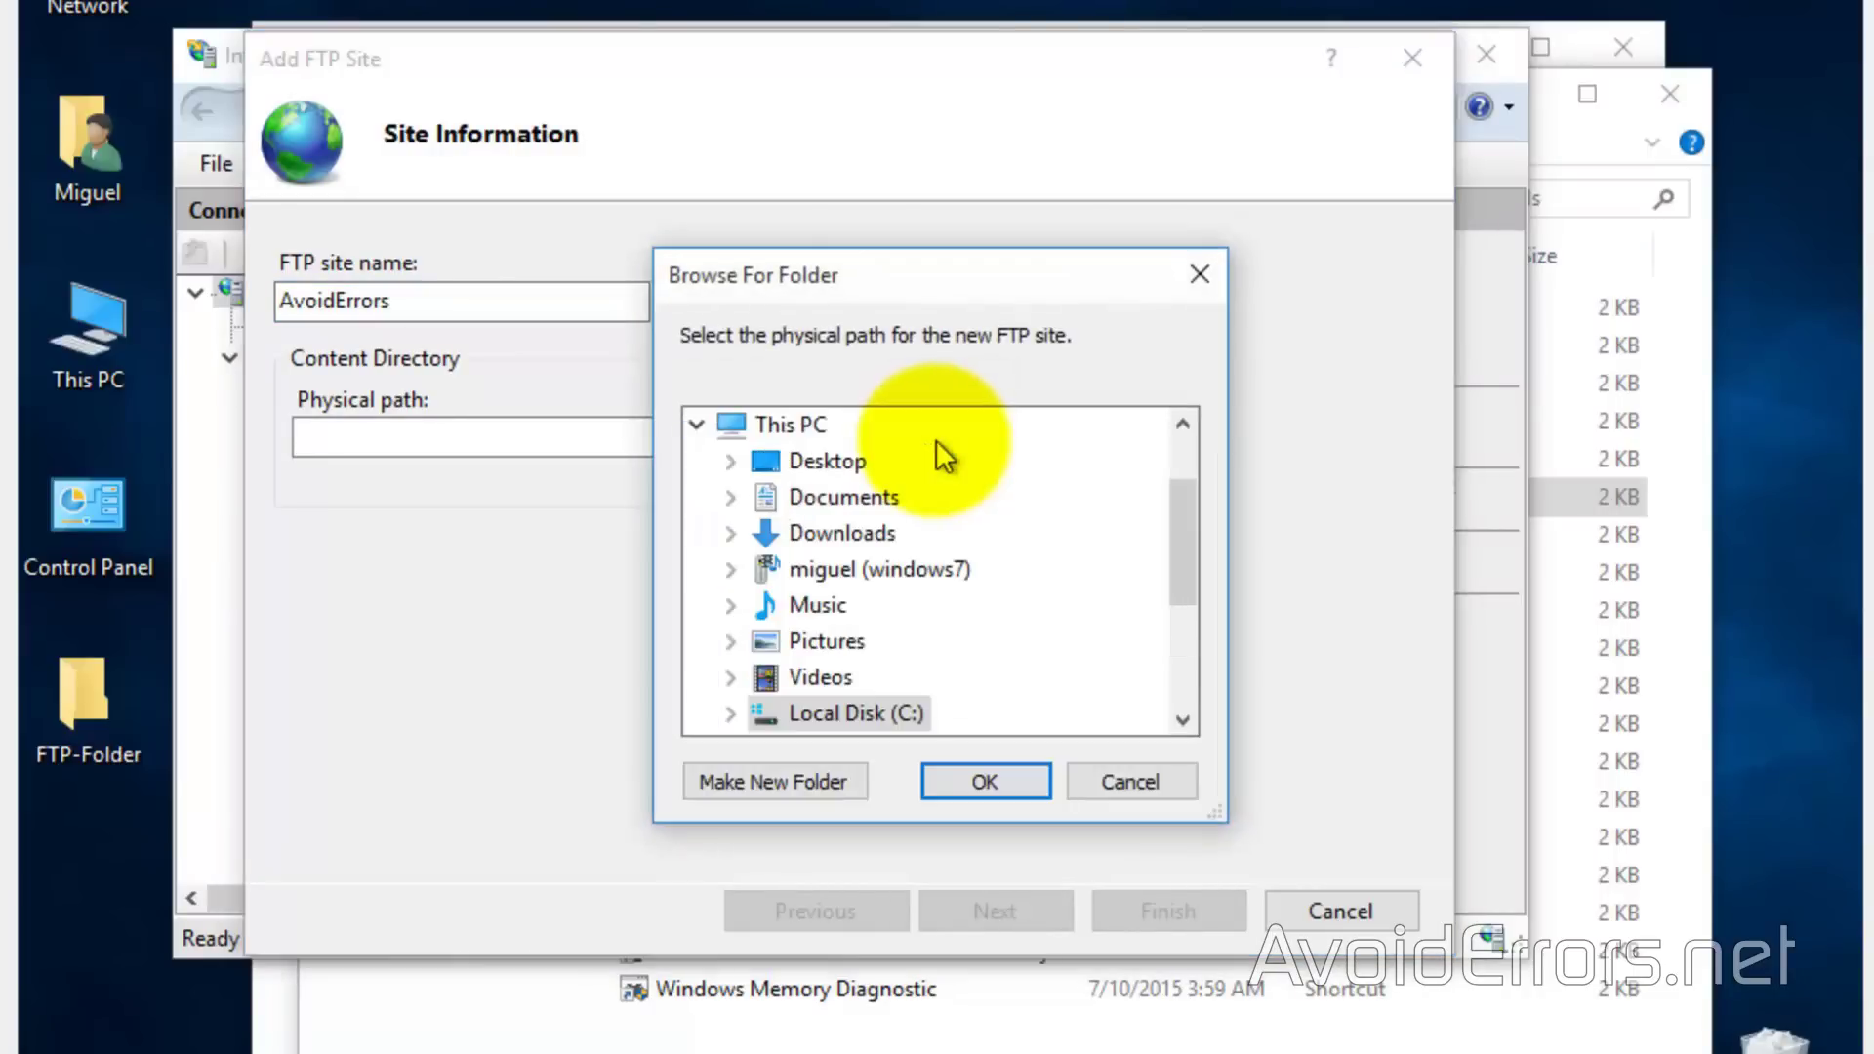
click(829, 458)
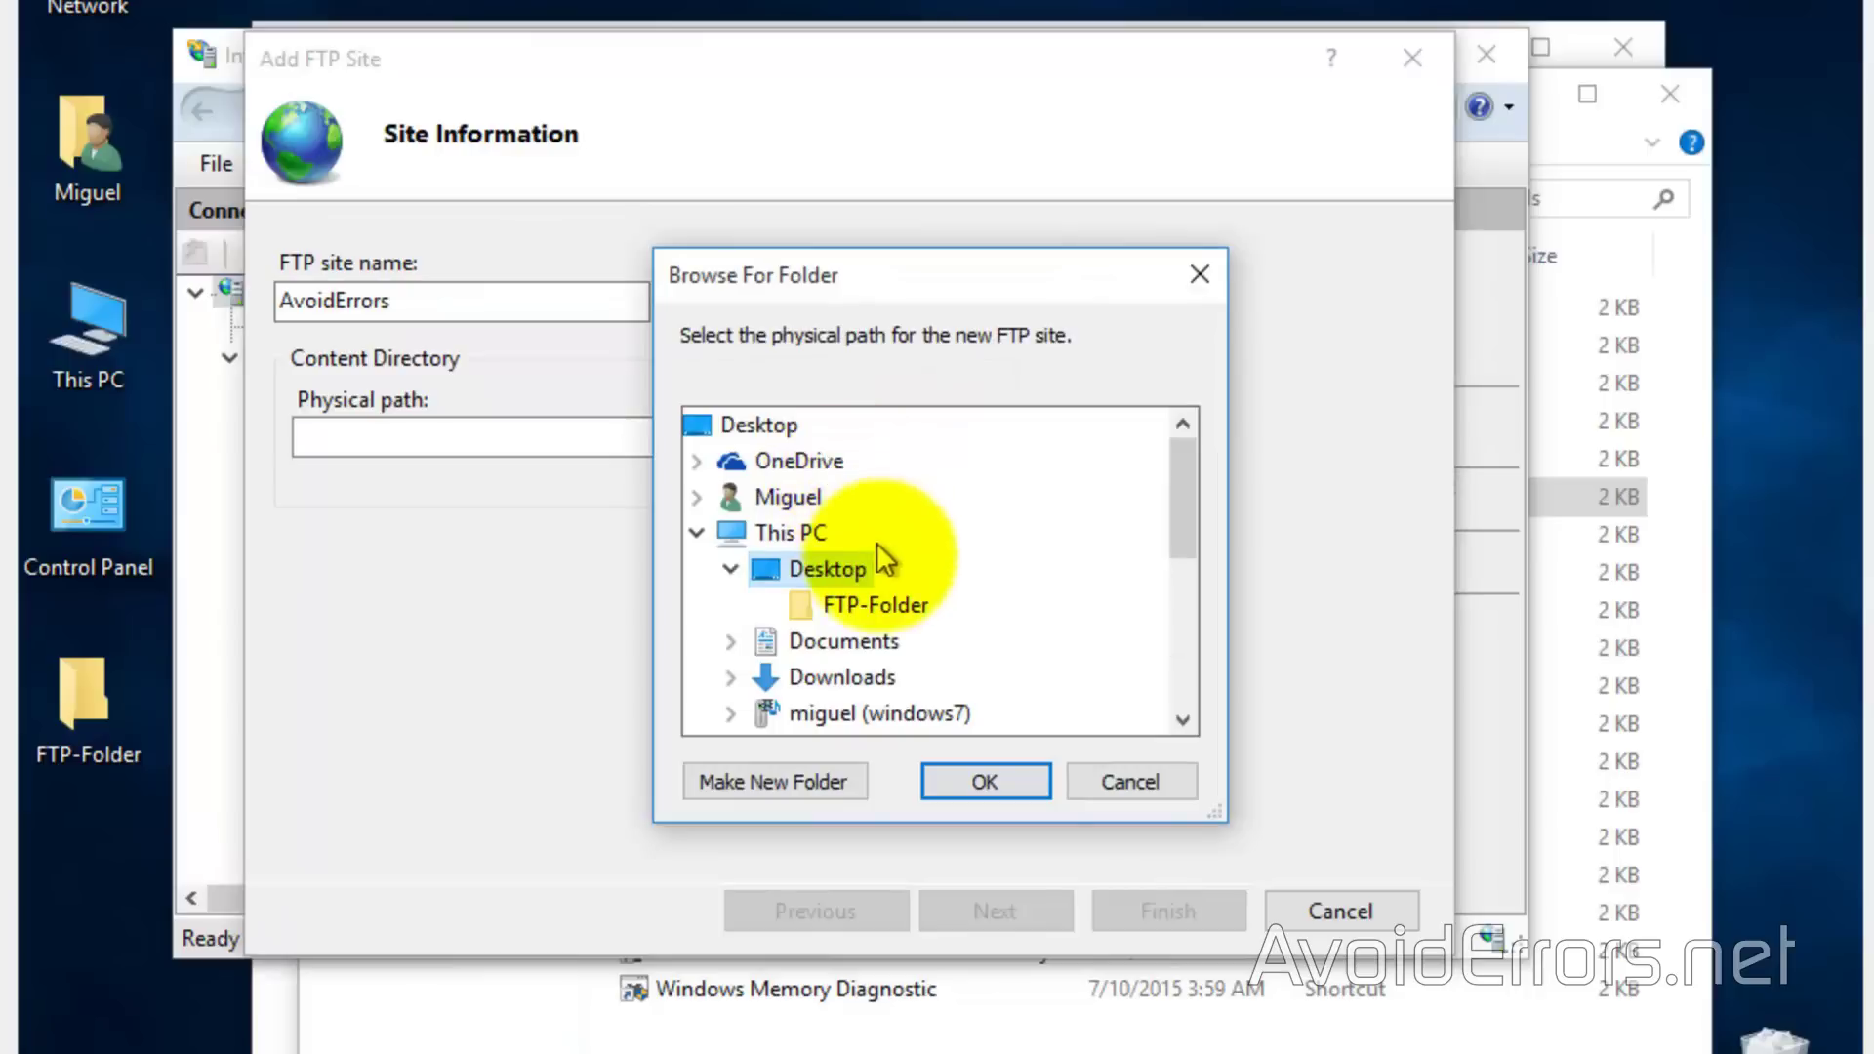
click(876, 605)
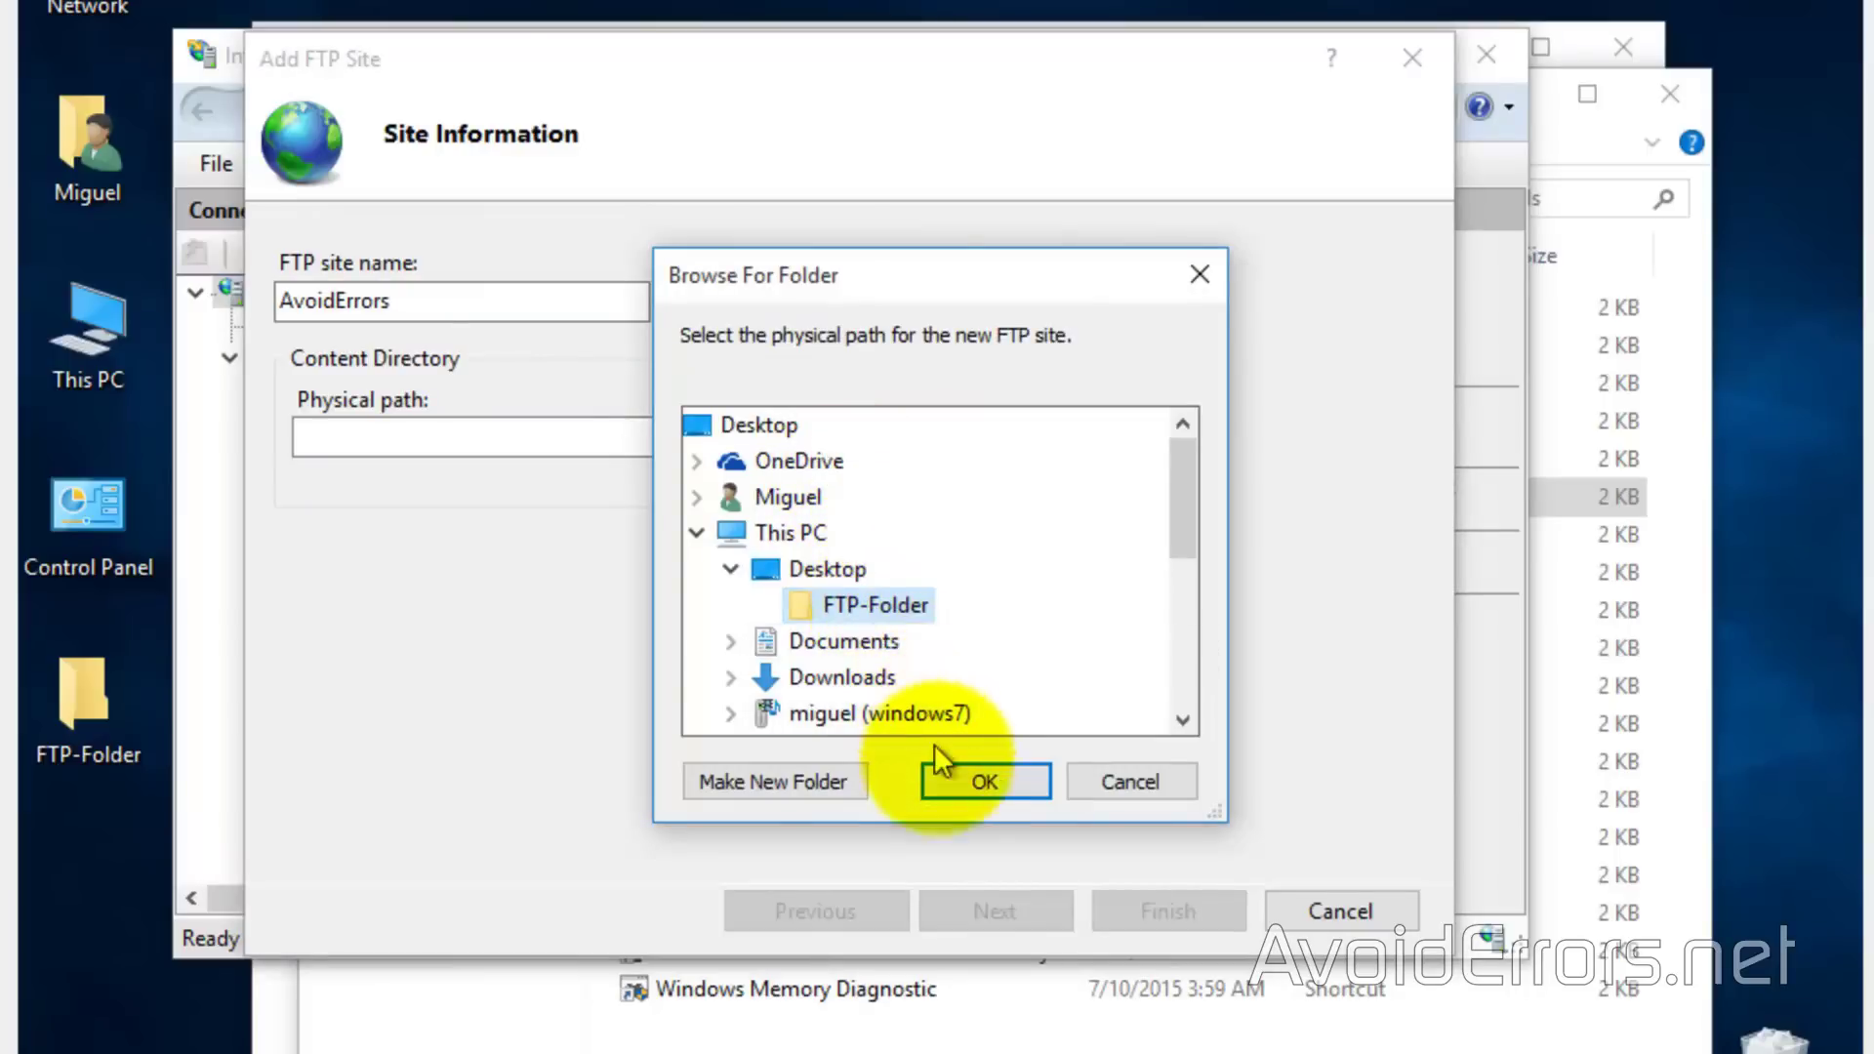
click(943, 783)
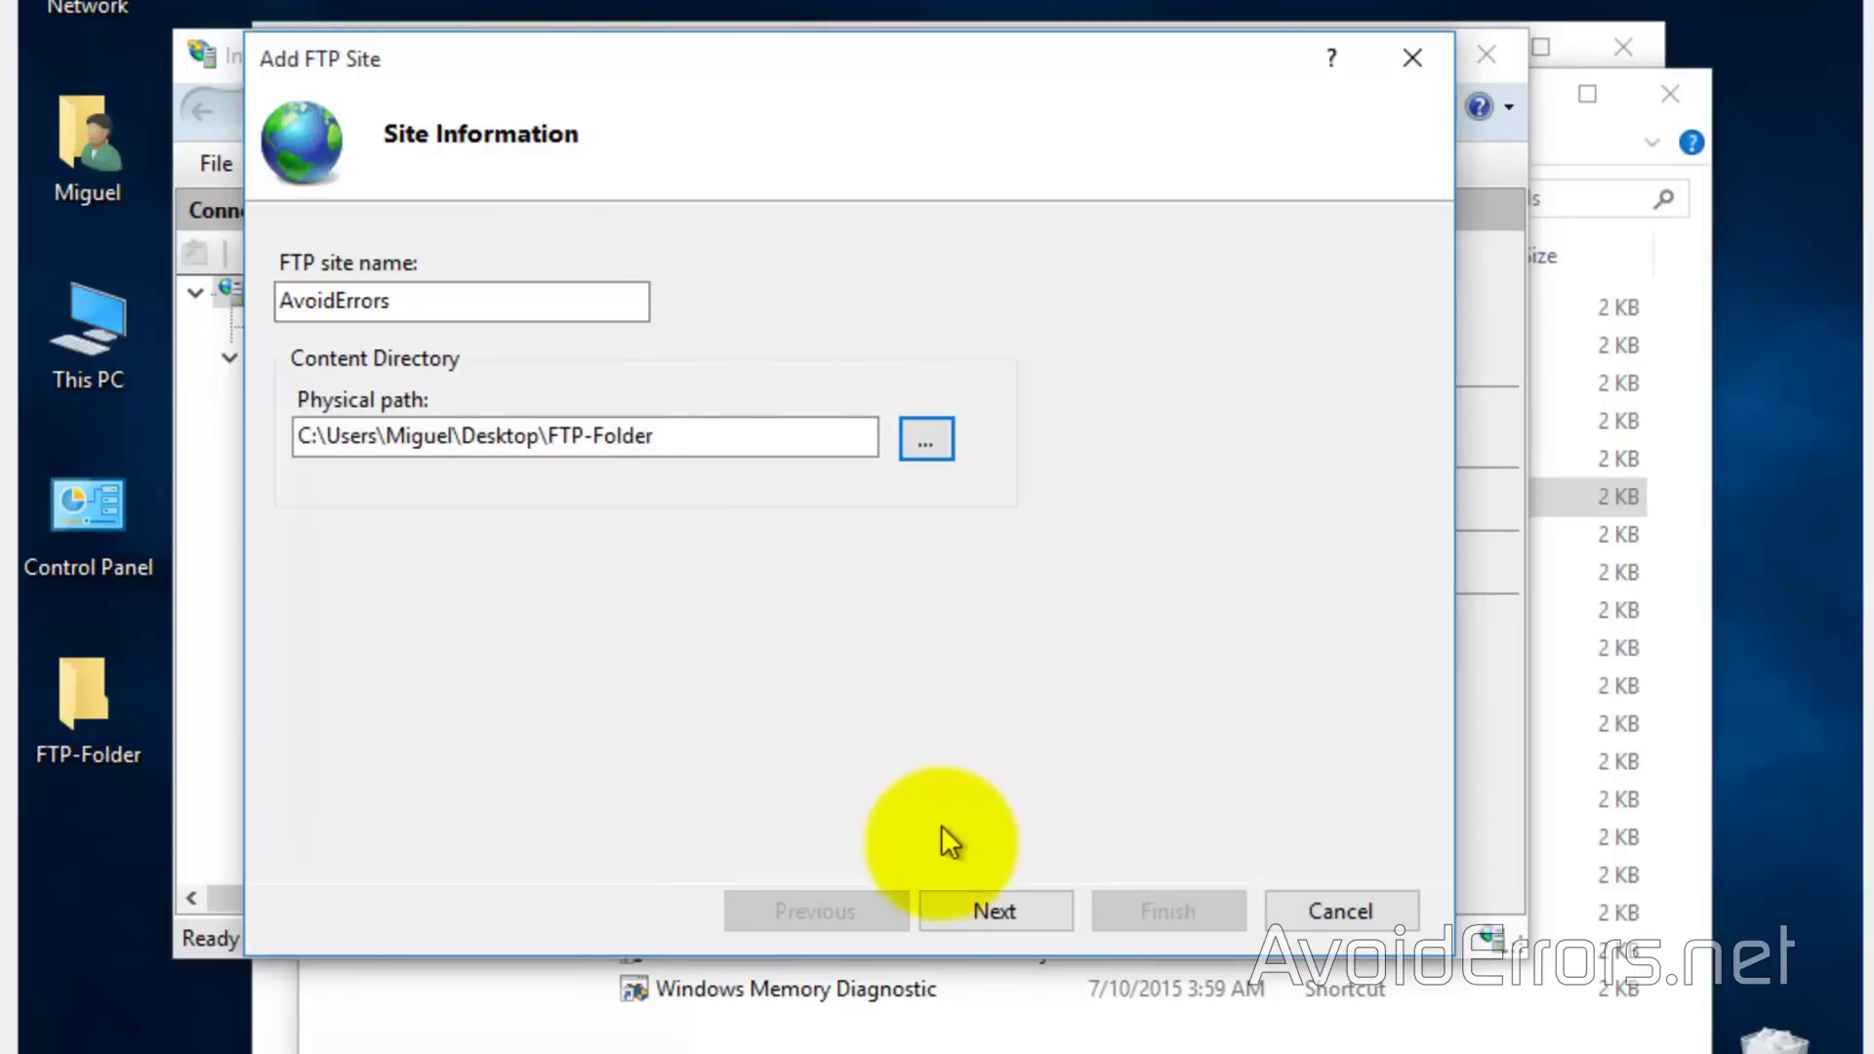
click(943, 909)
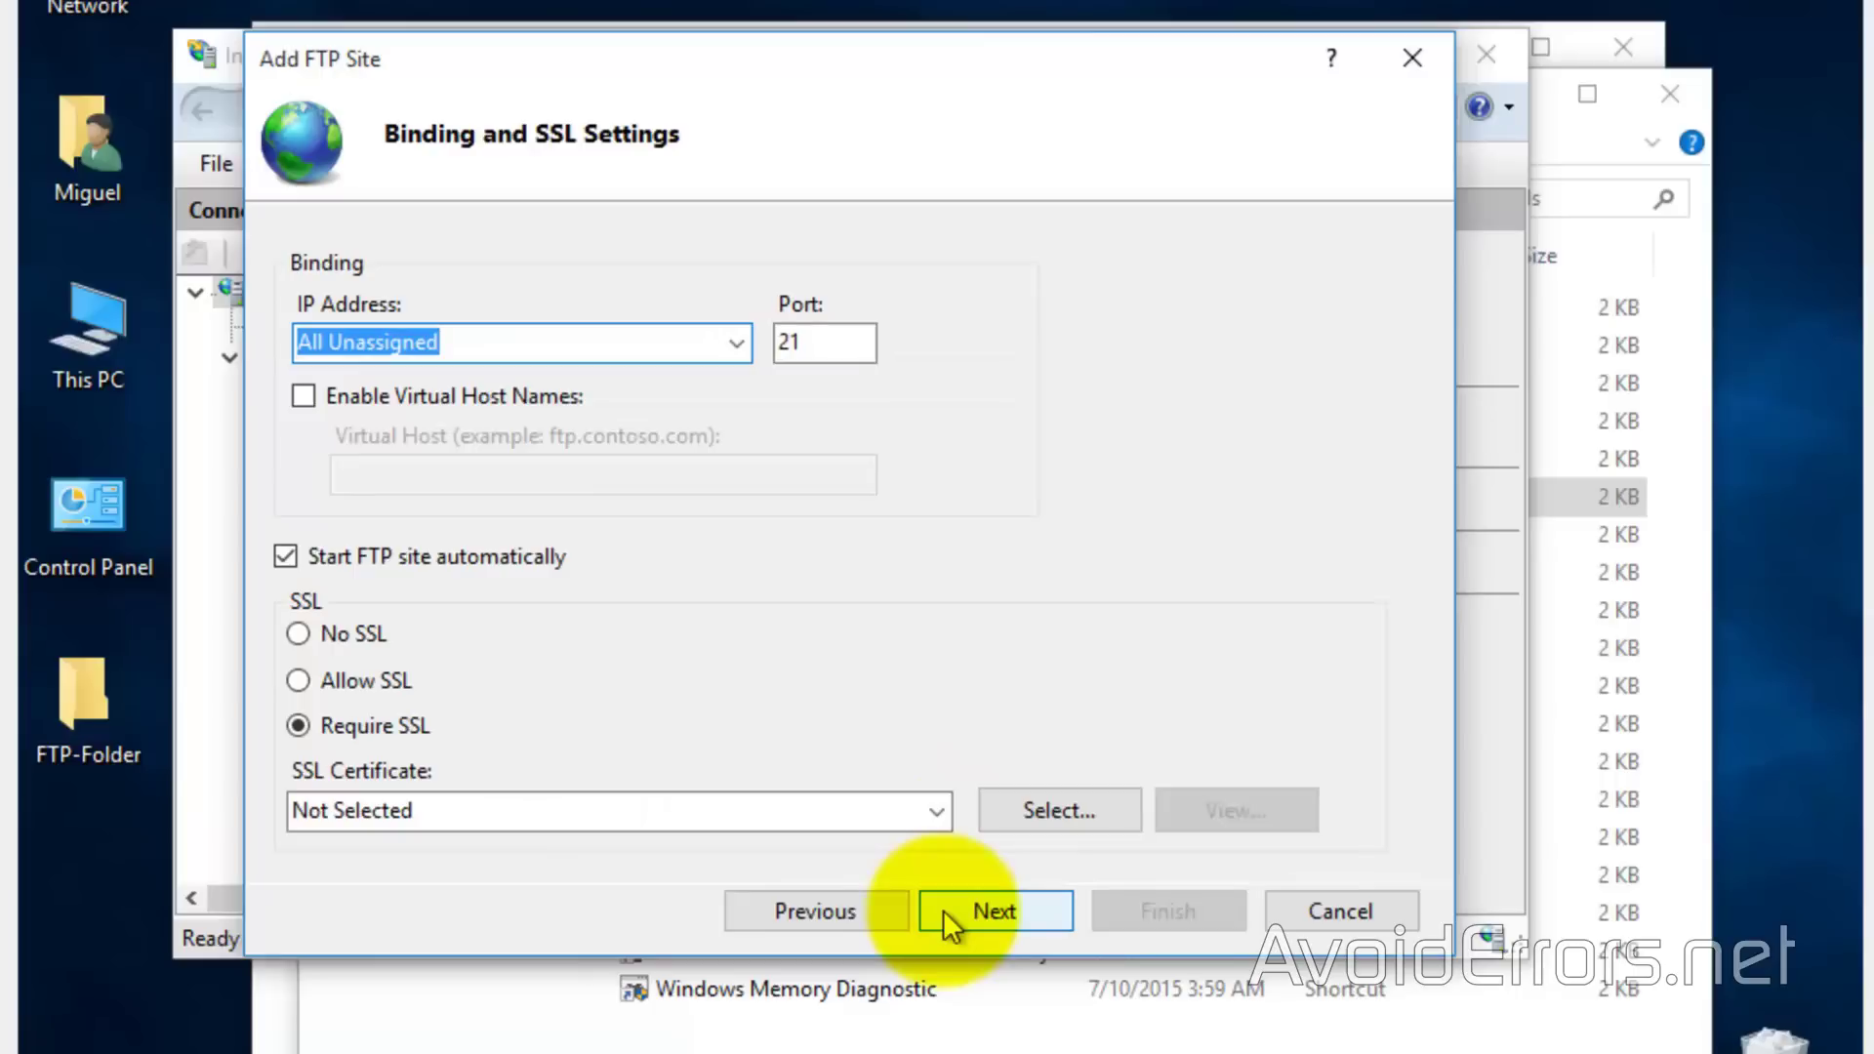
Bind the FTP site to IP 10.0.0.17 on port 21 with No SSL
click(739, 342)
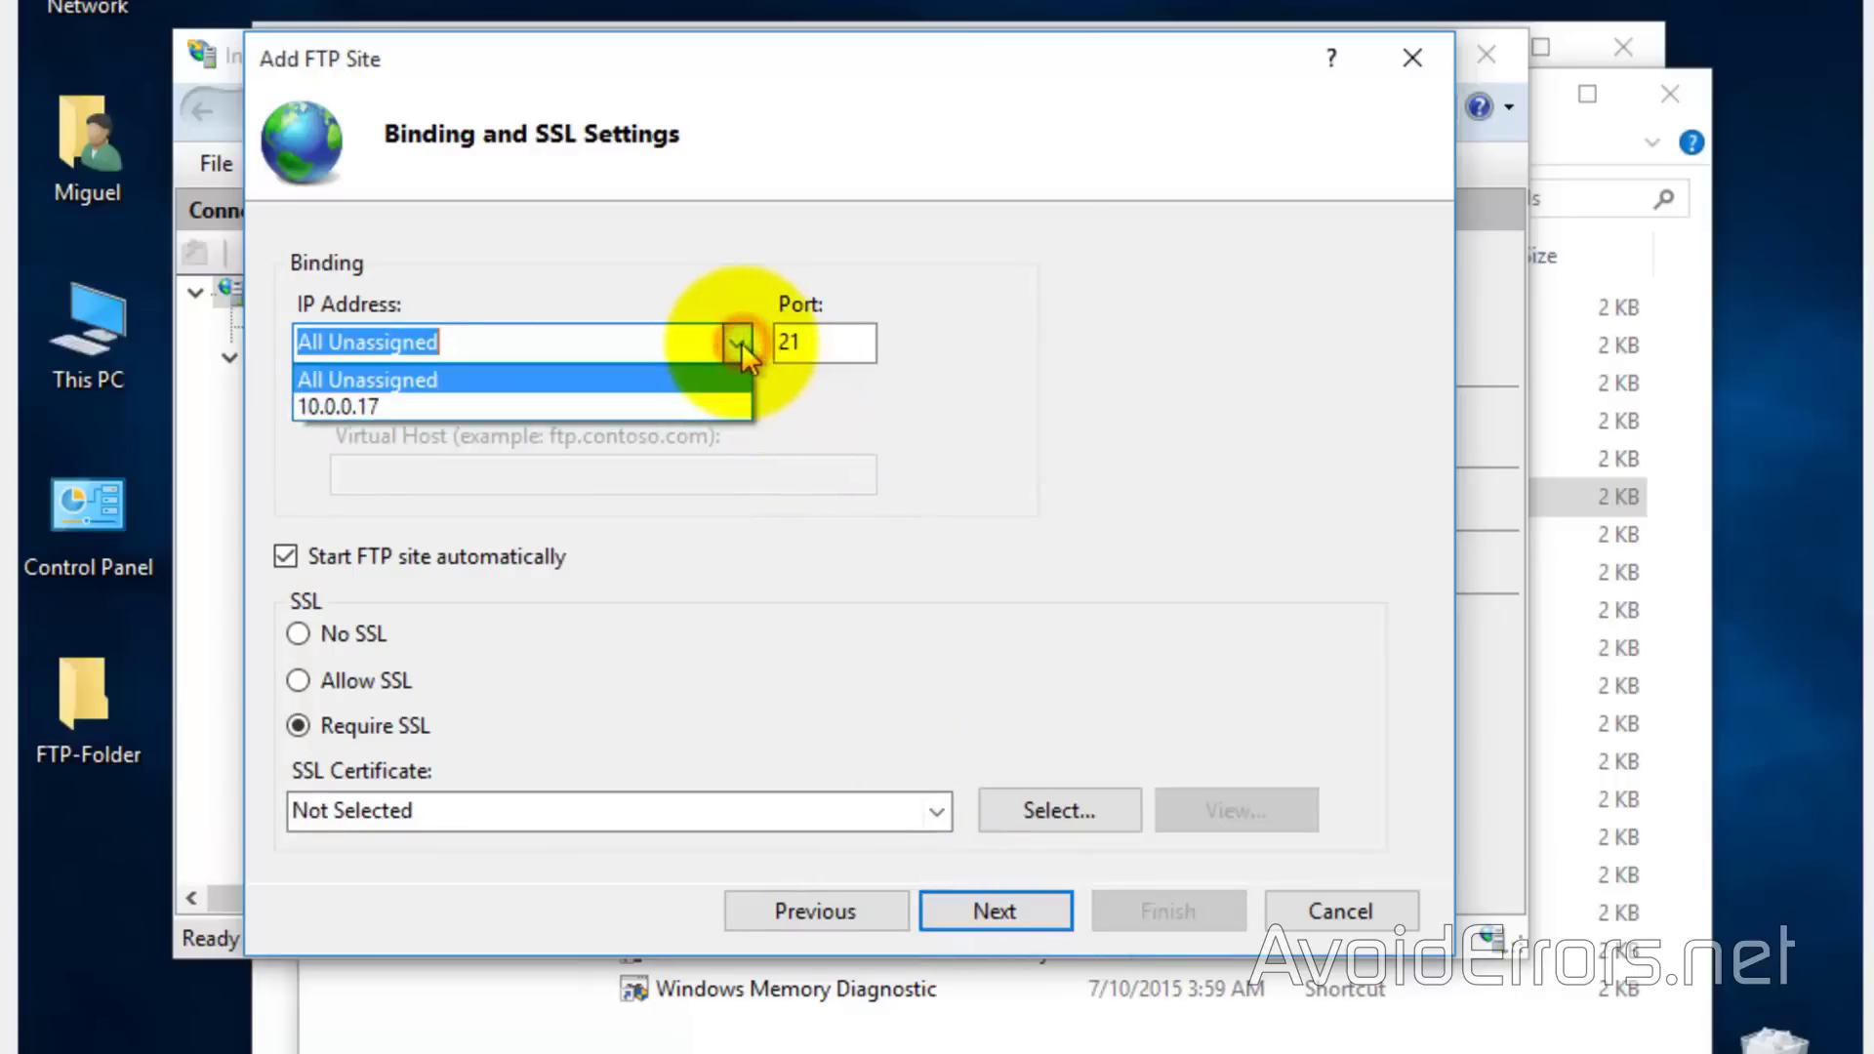
click(706, 394)
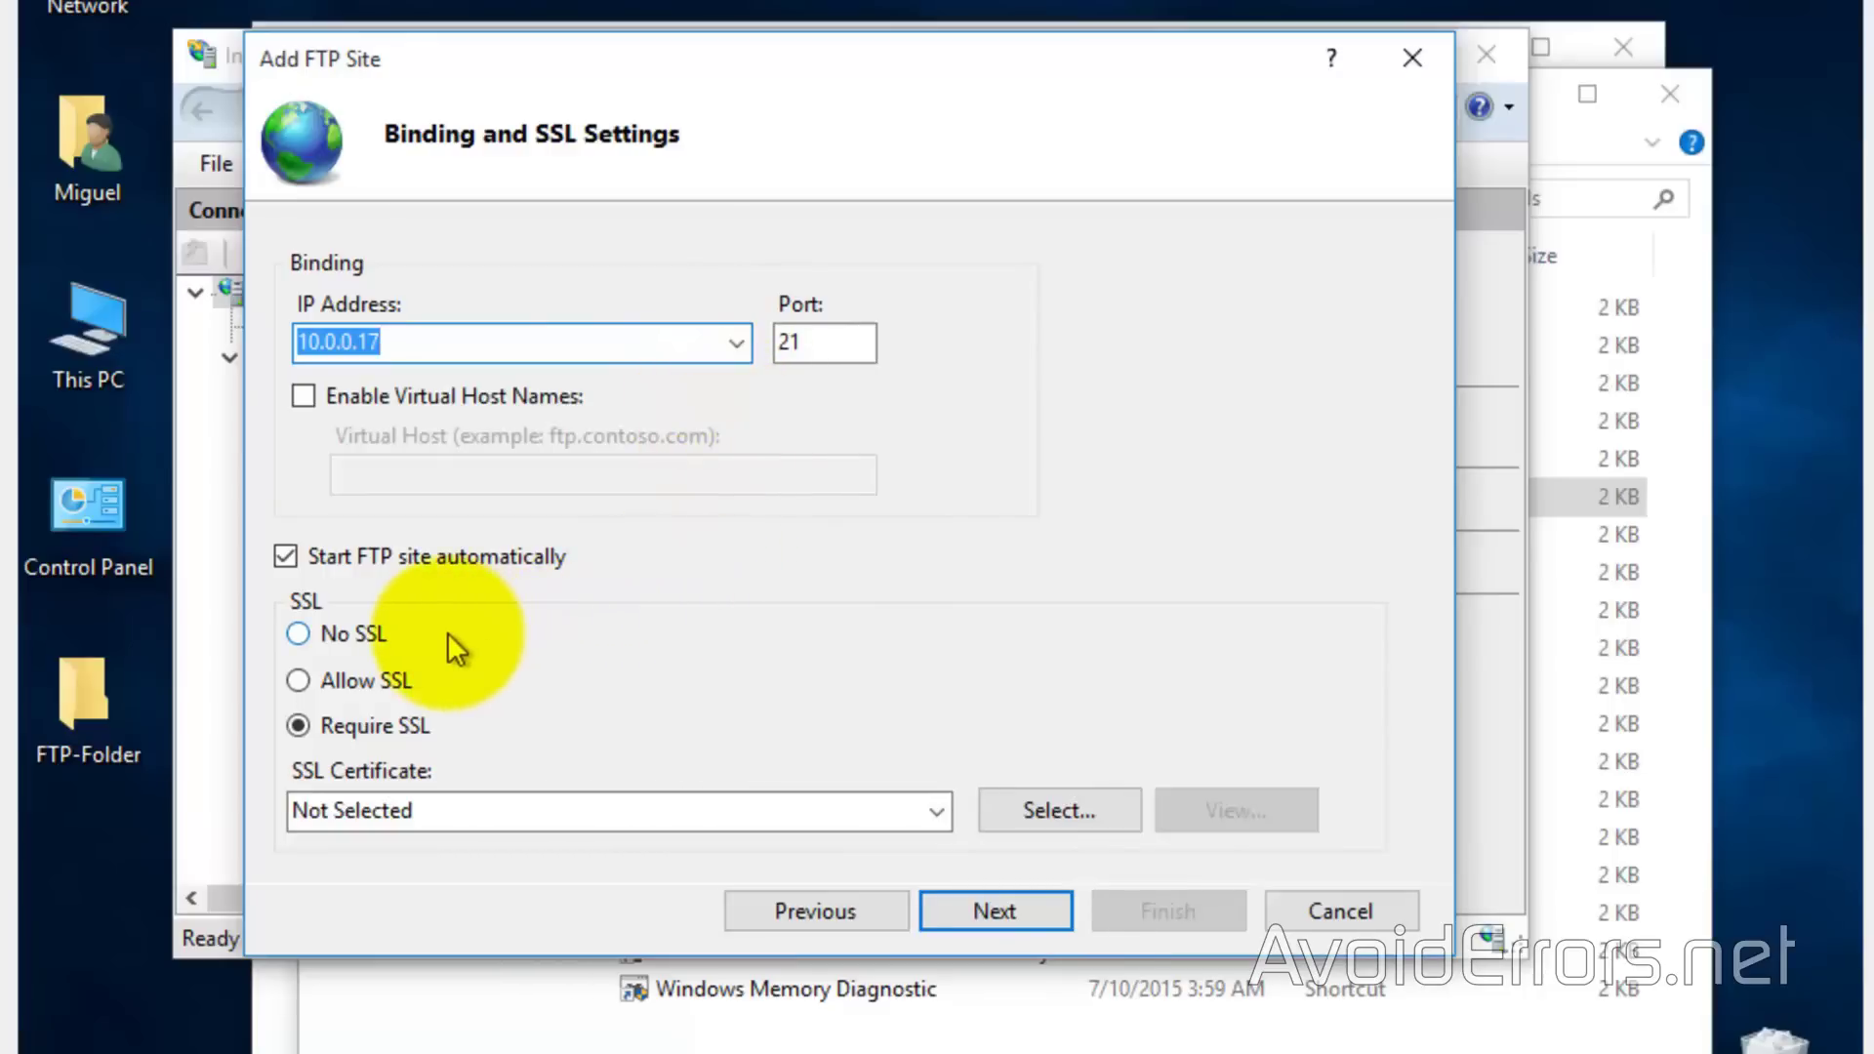
click(299, 634)
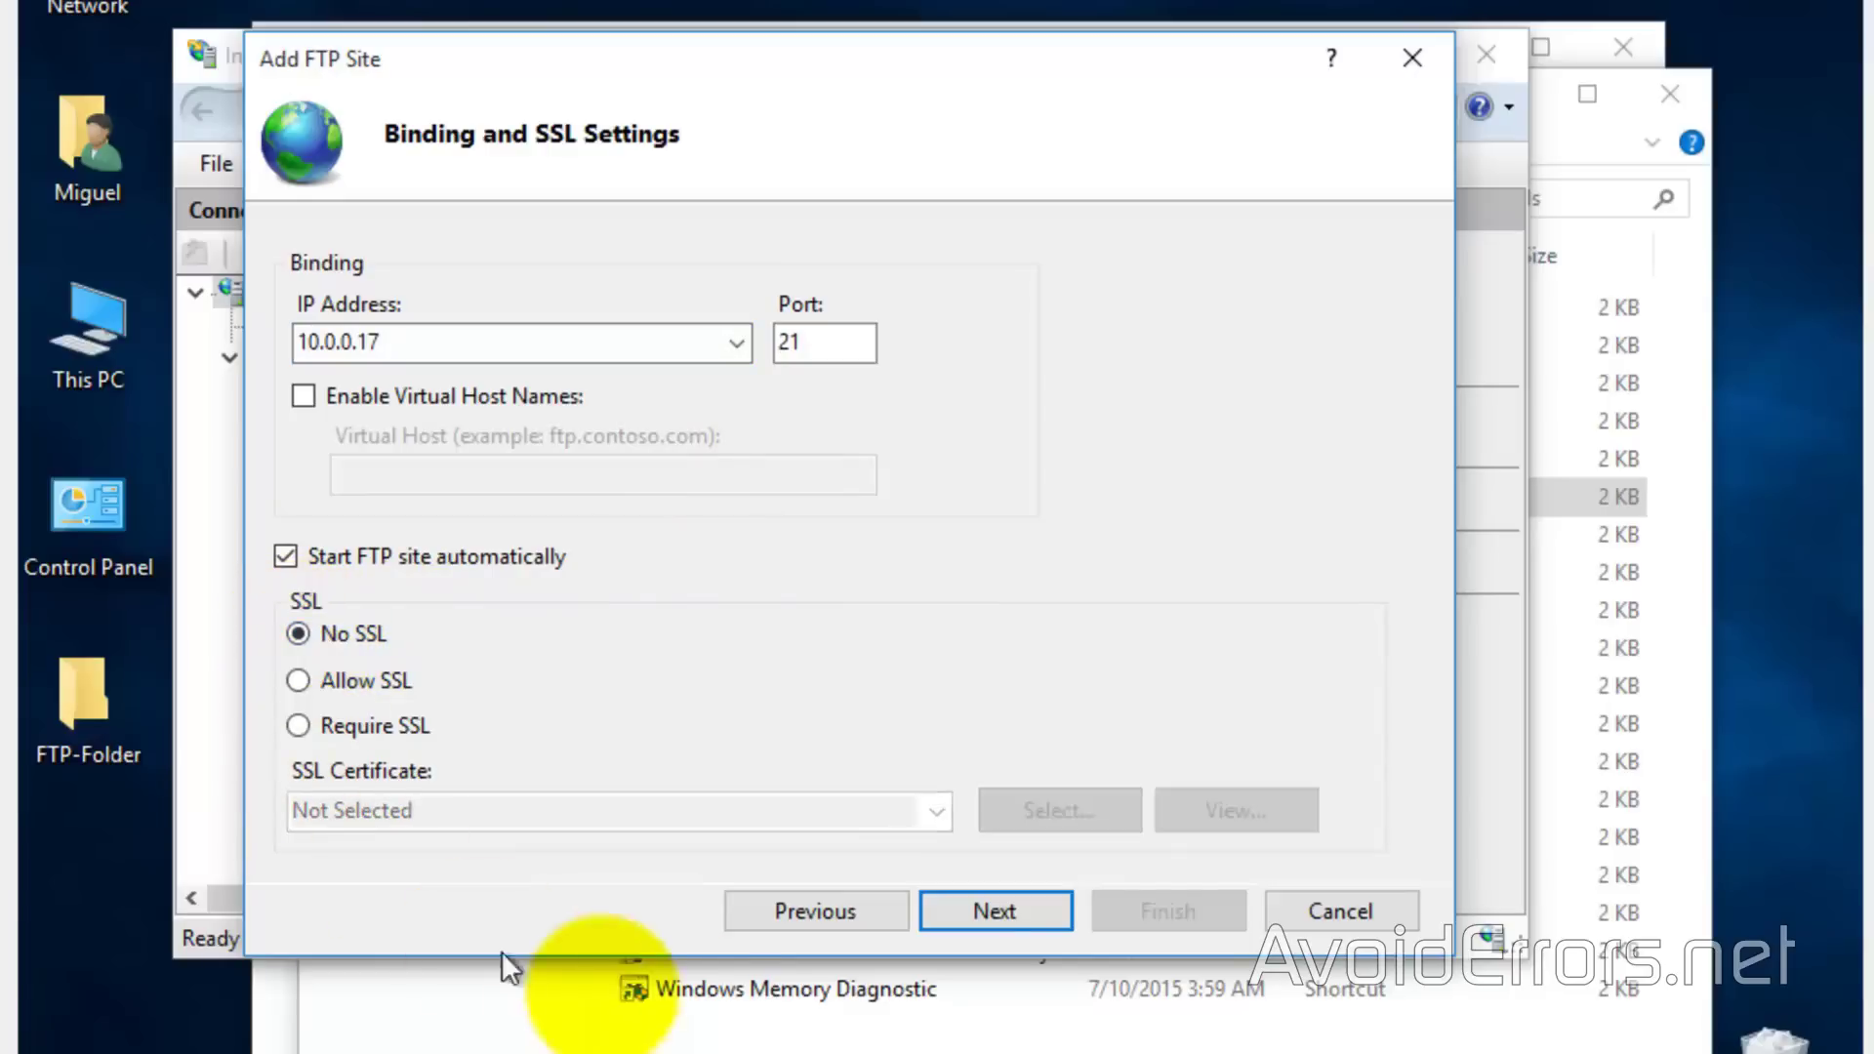
click(946, 910)
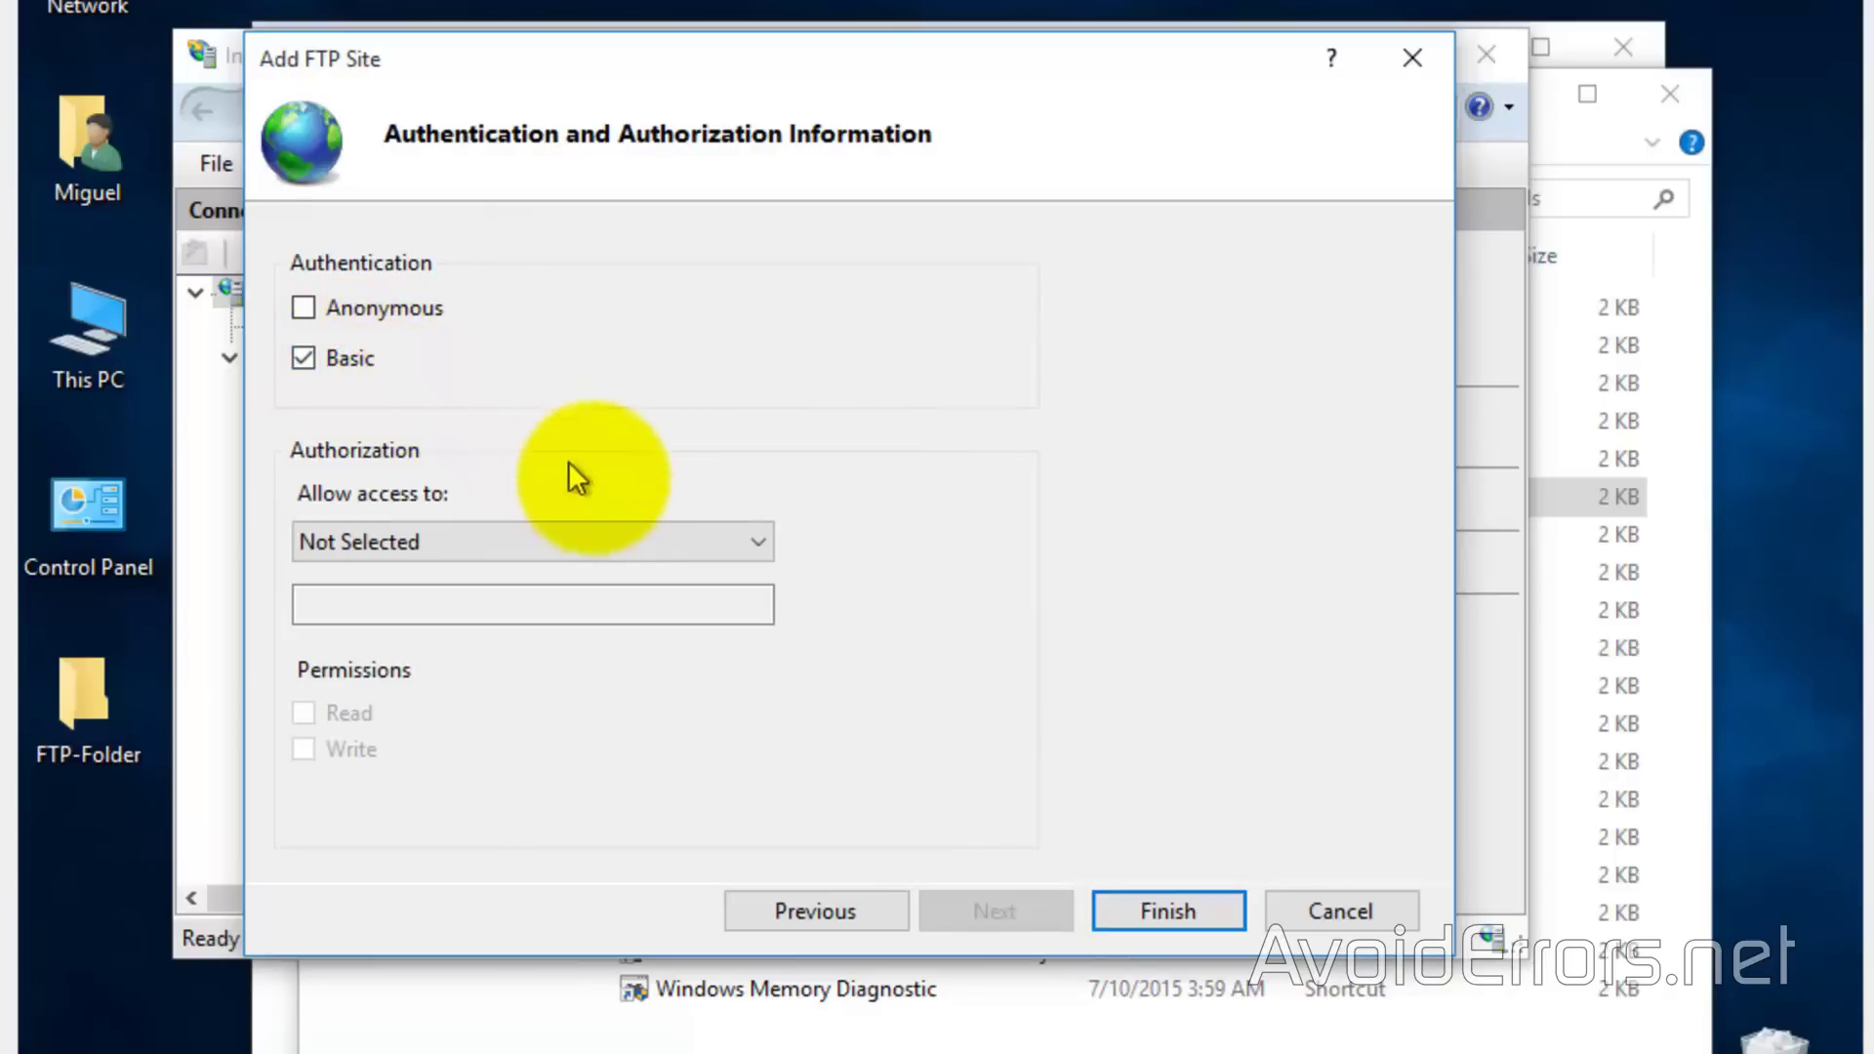
Allow only the signed-in Windows user, with read/write permission, and finish the wizard
click(718, 542)
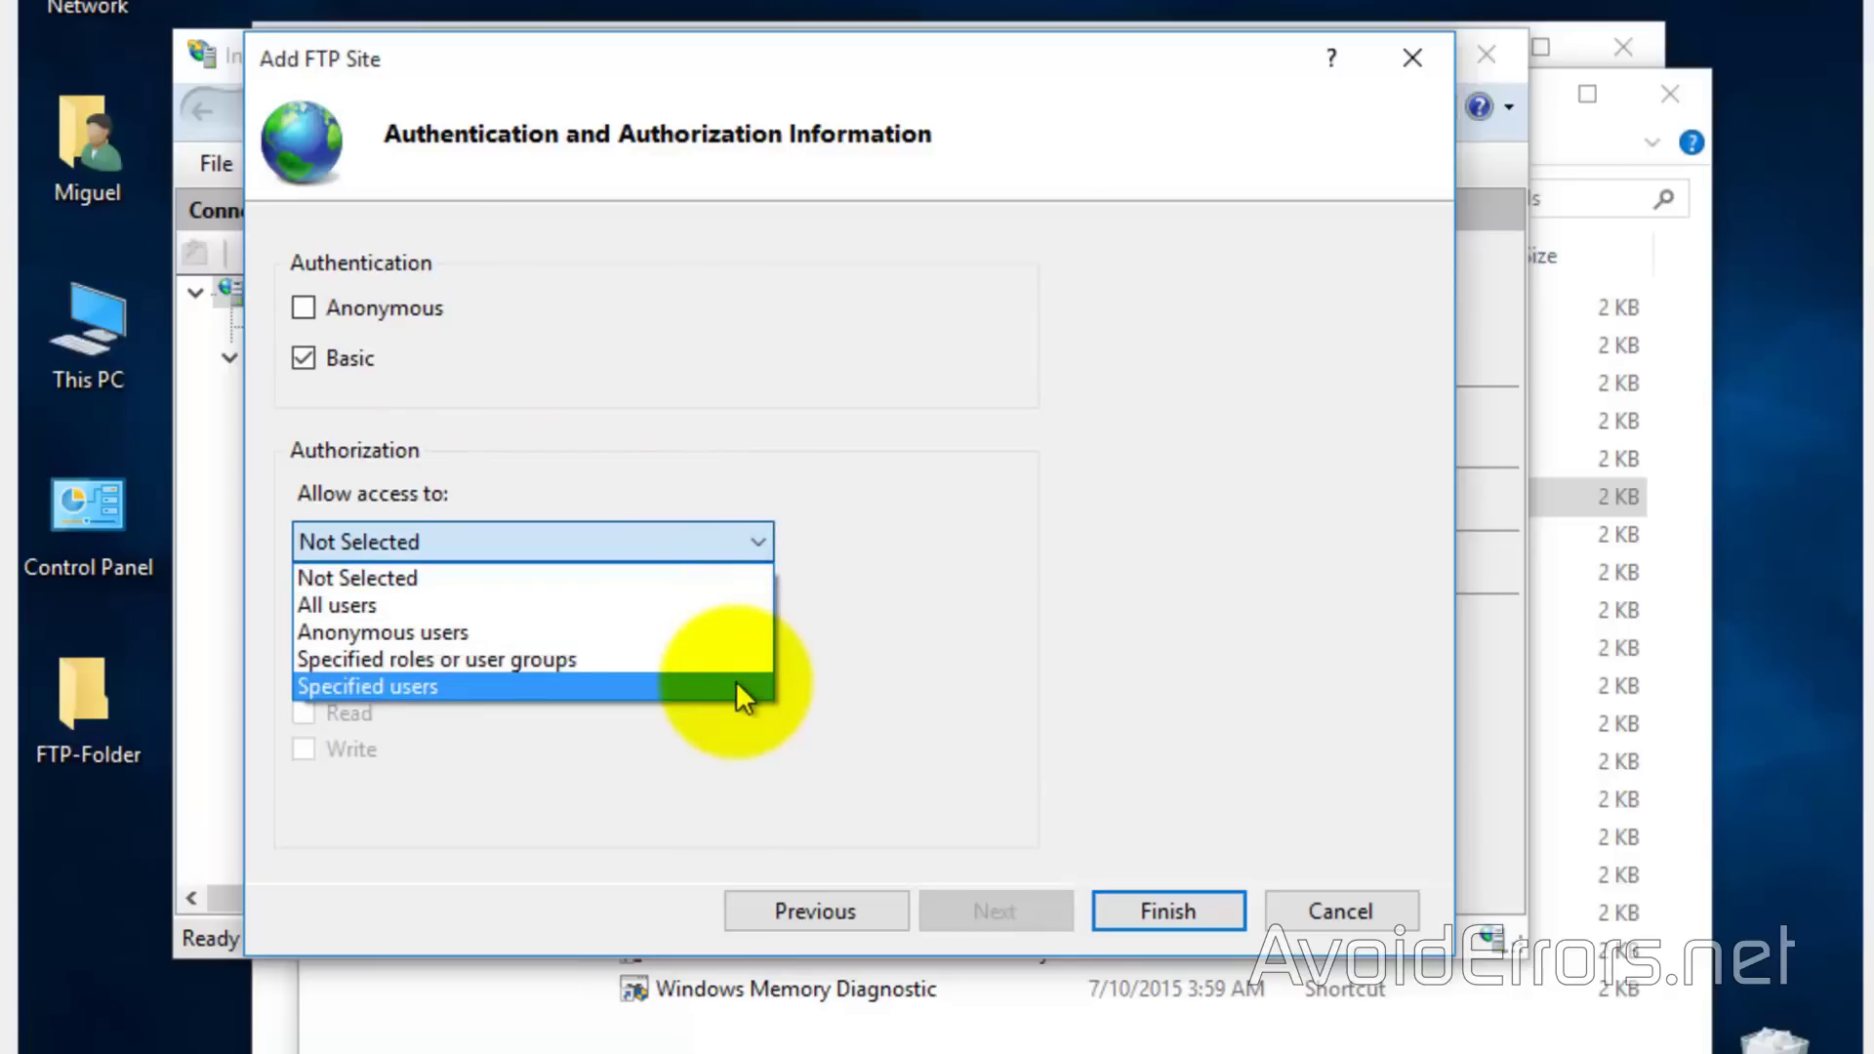
click(736, 686)
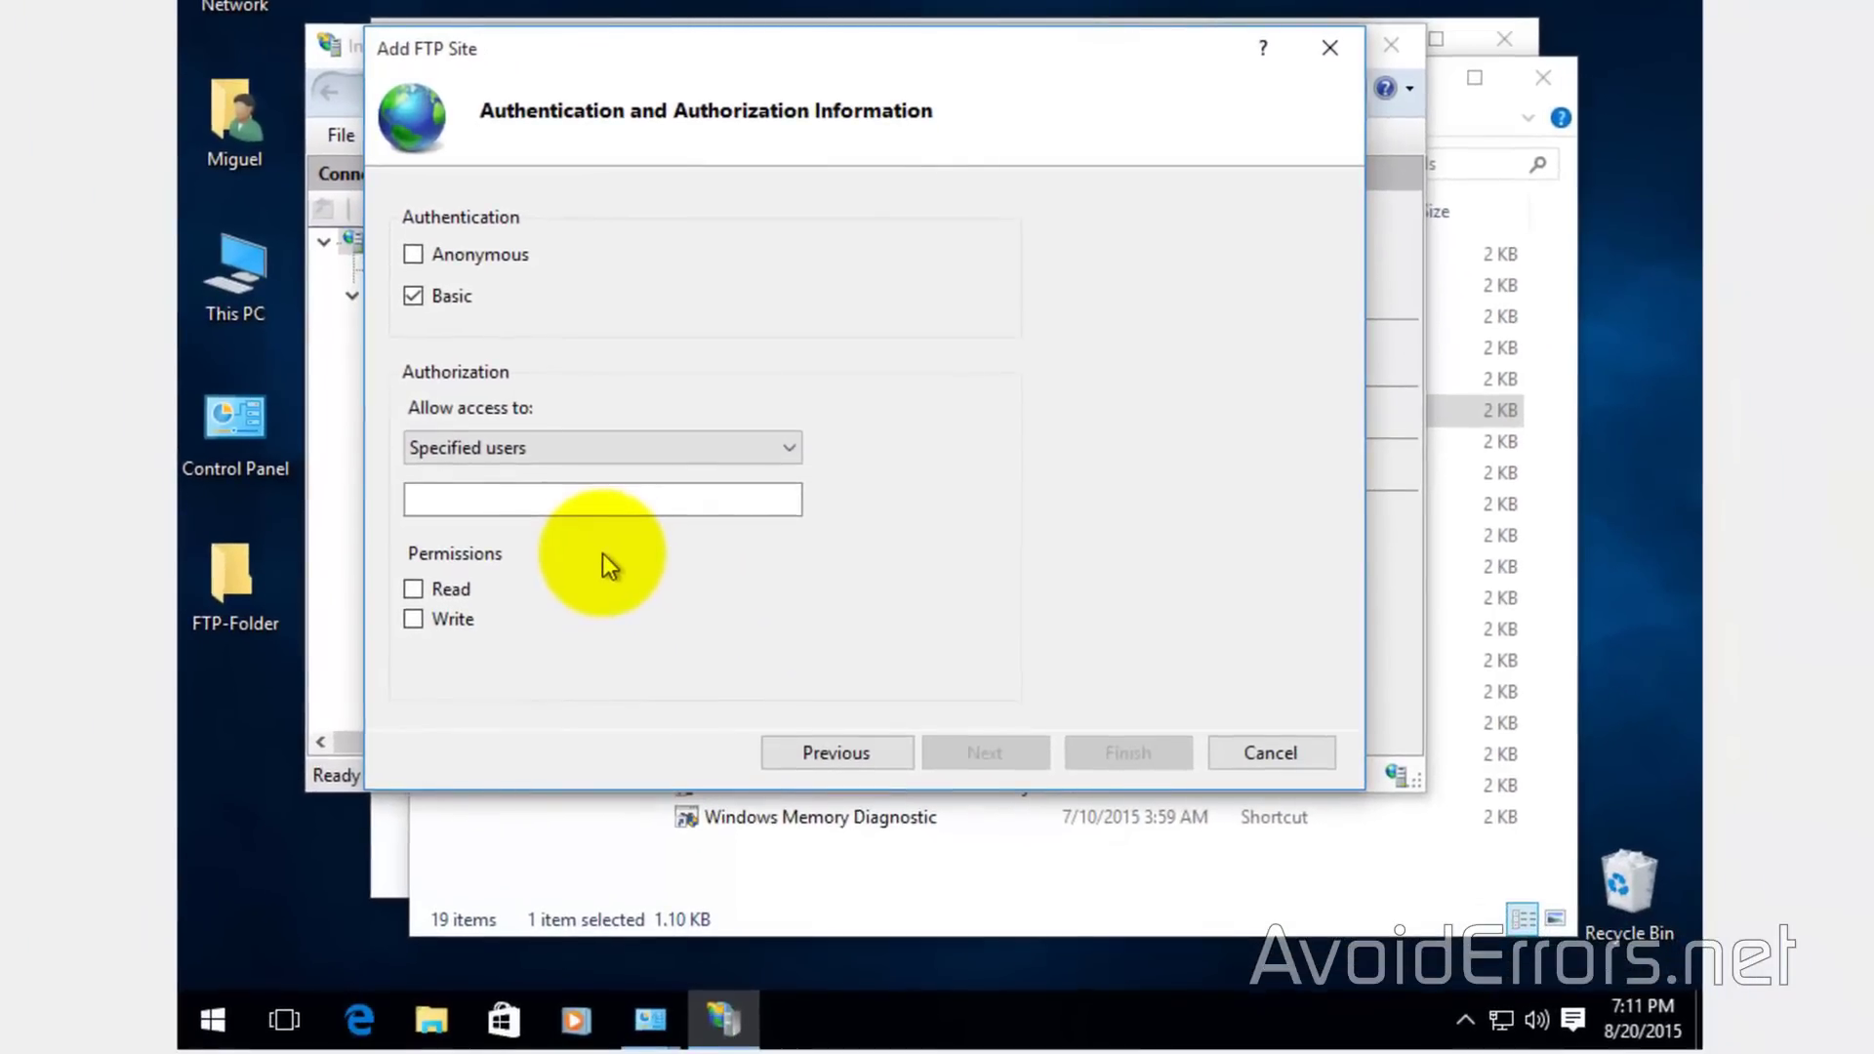
click(211, 1021)
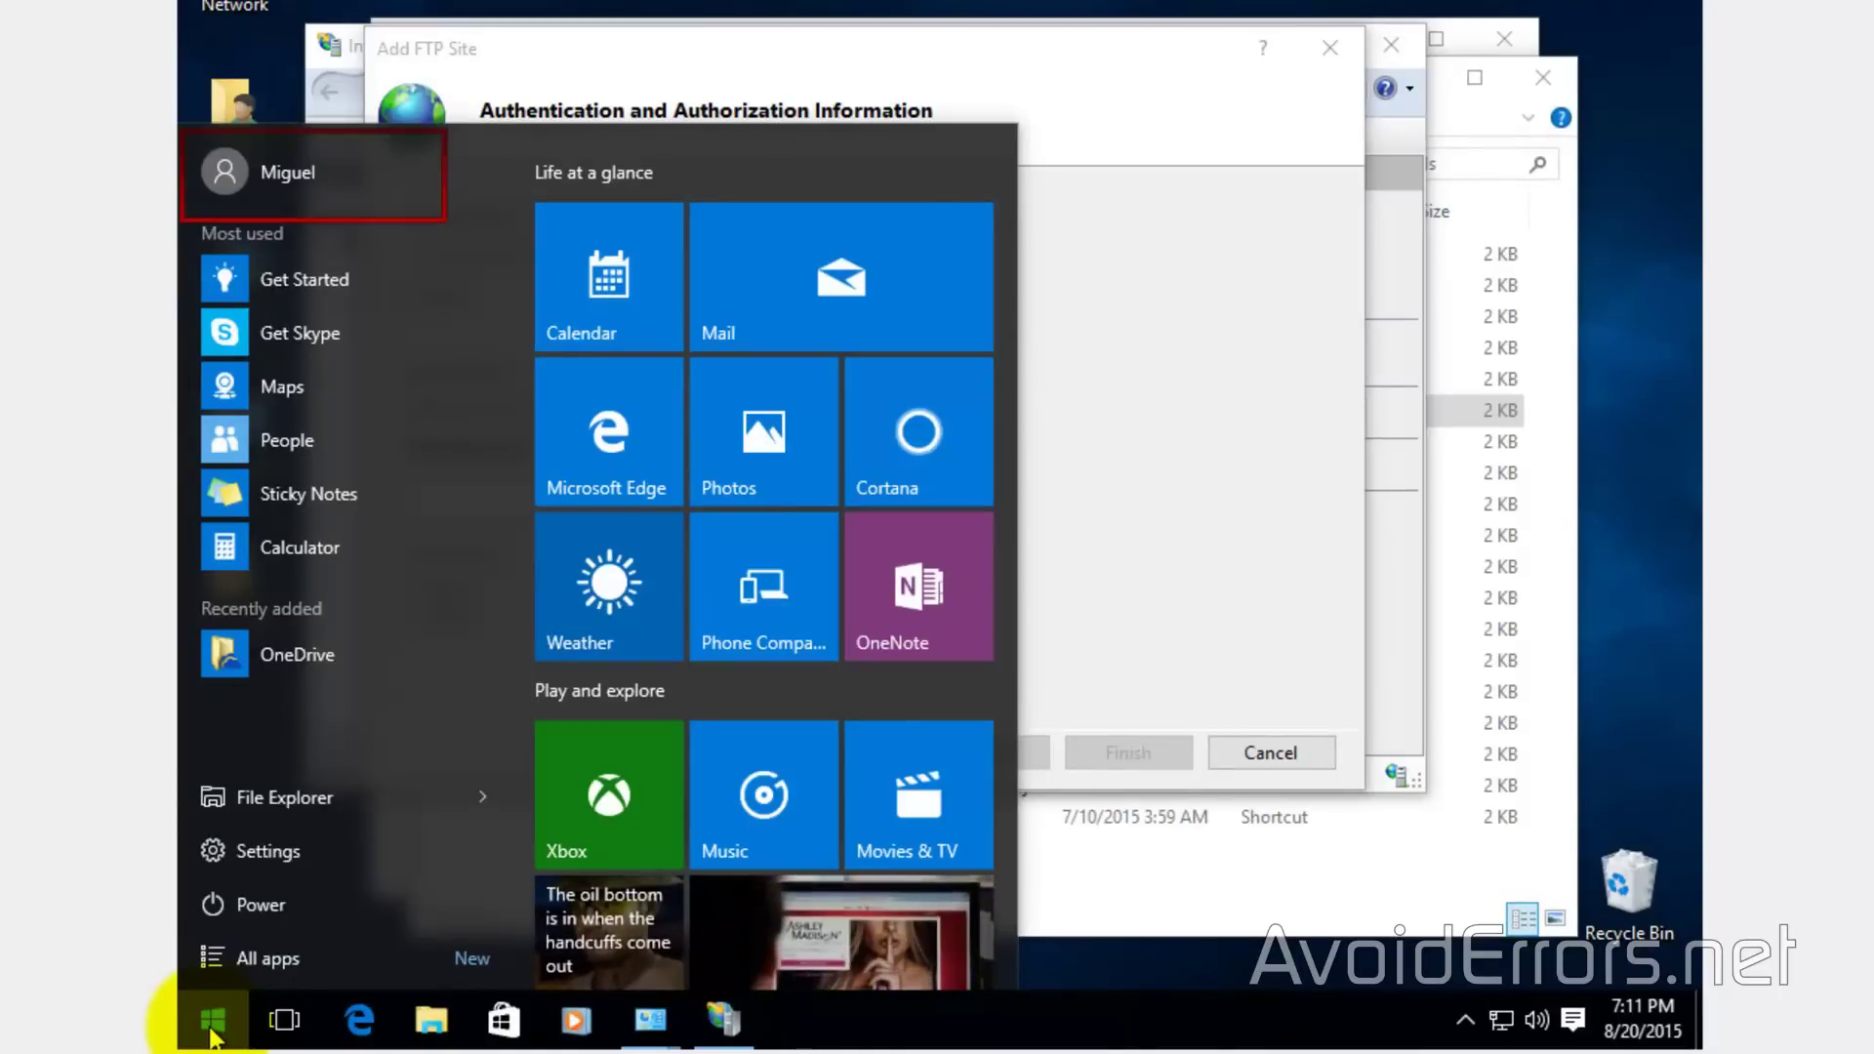
click(213, 1032)
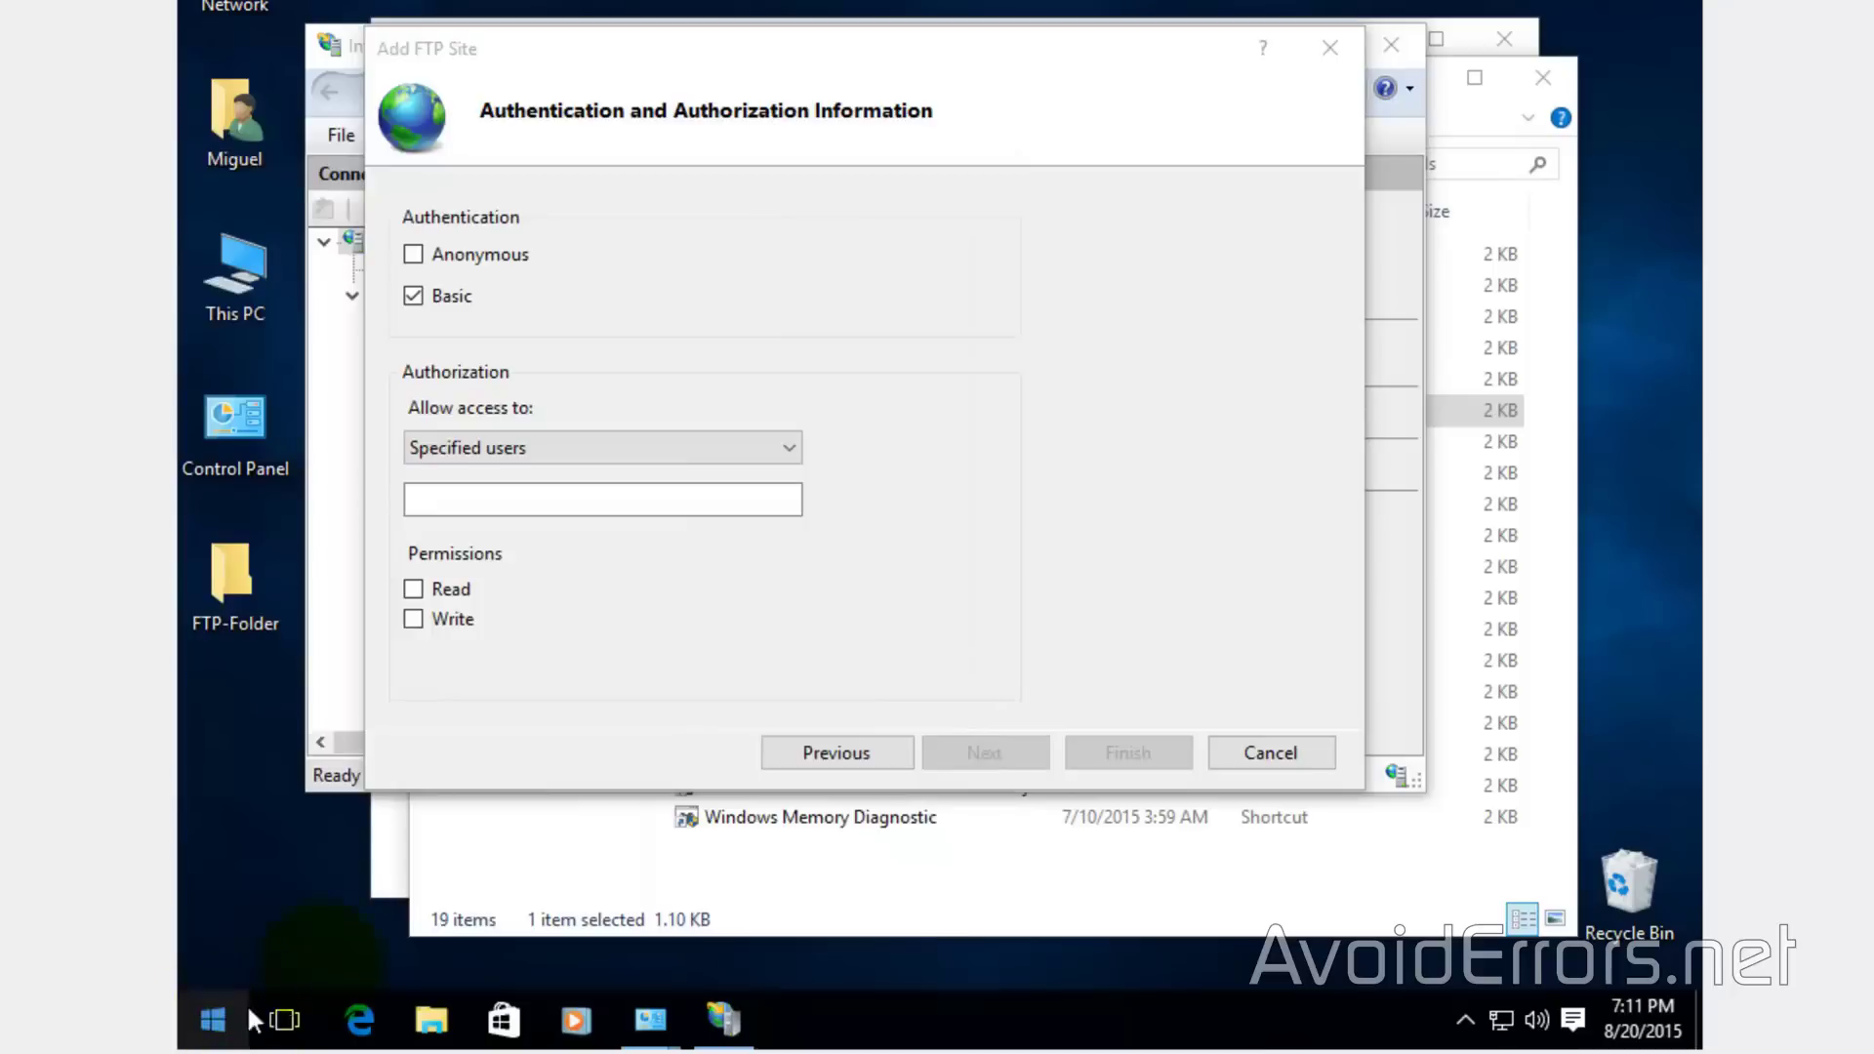
click(547, 499)
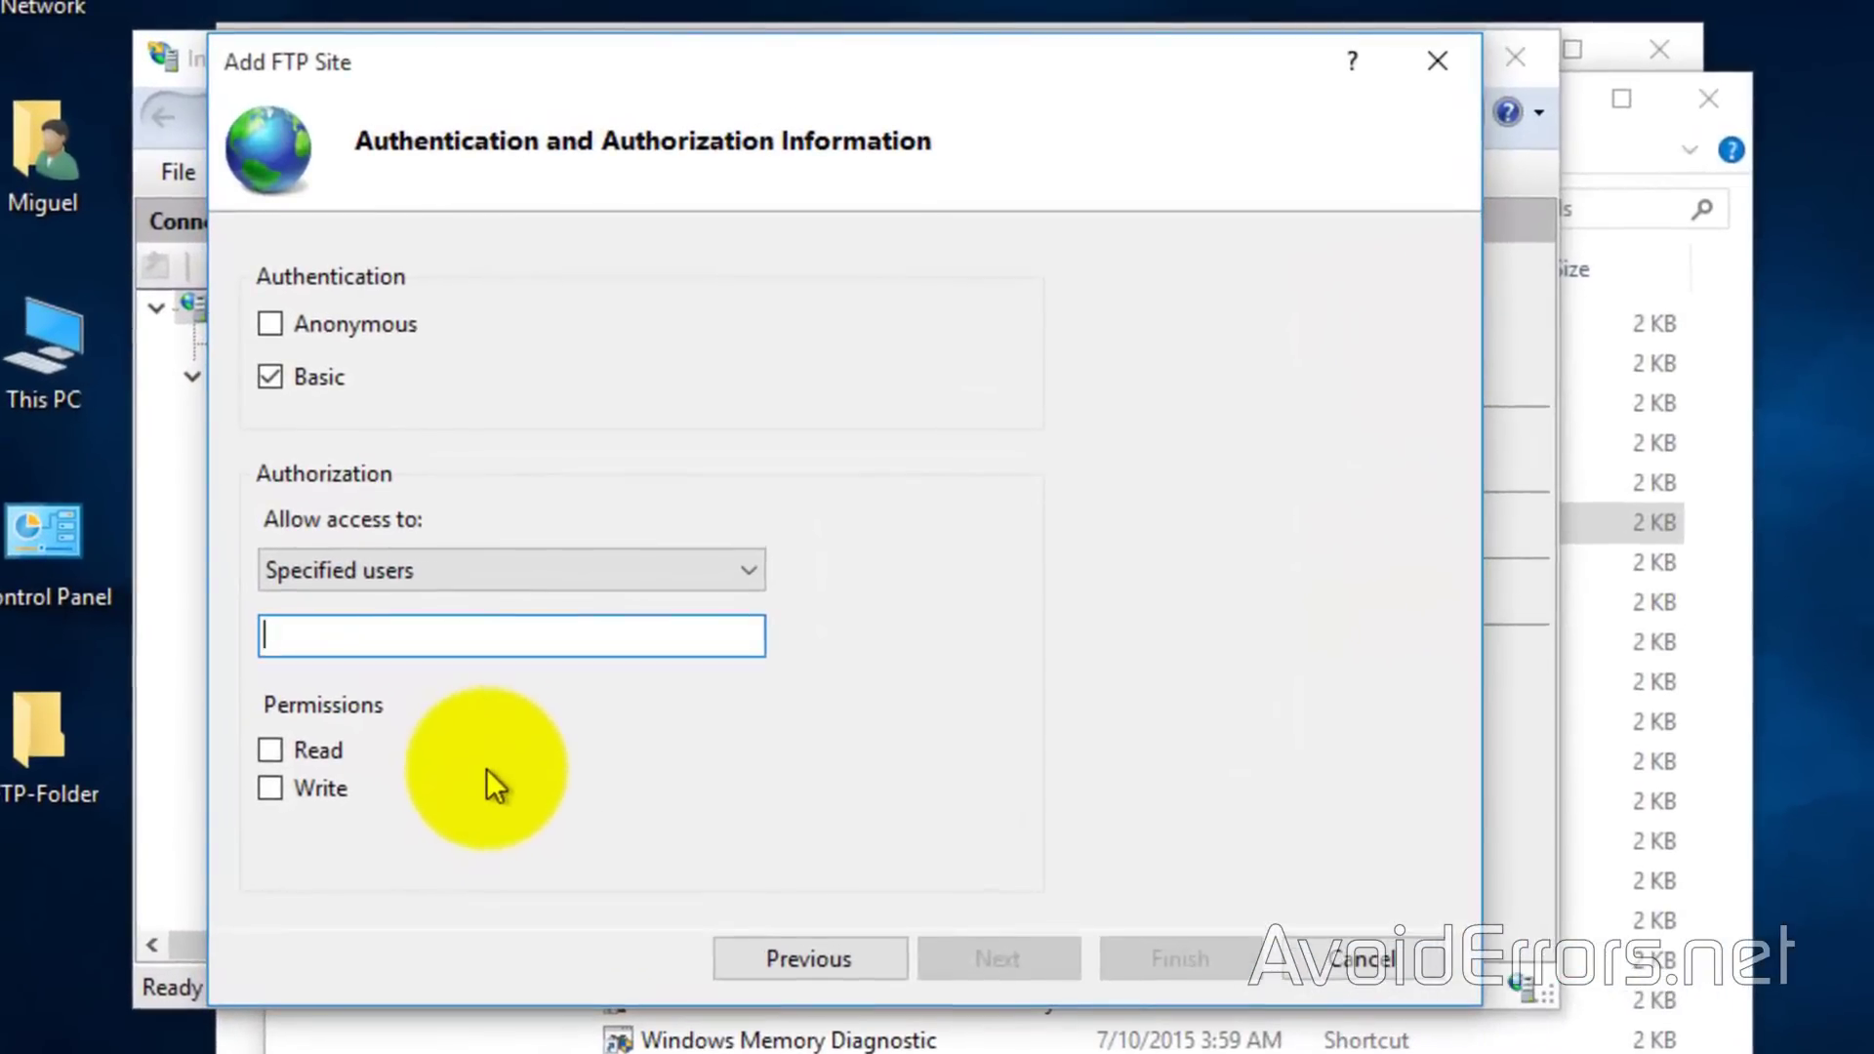
text(Miguel)
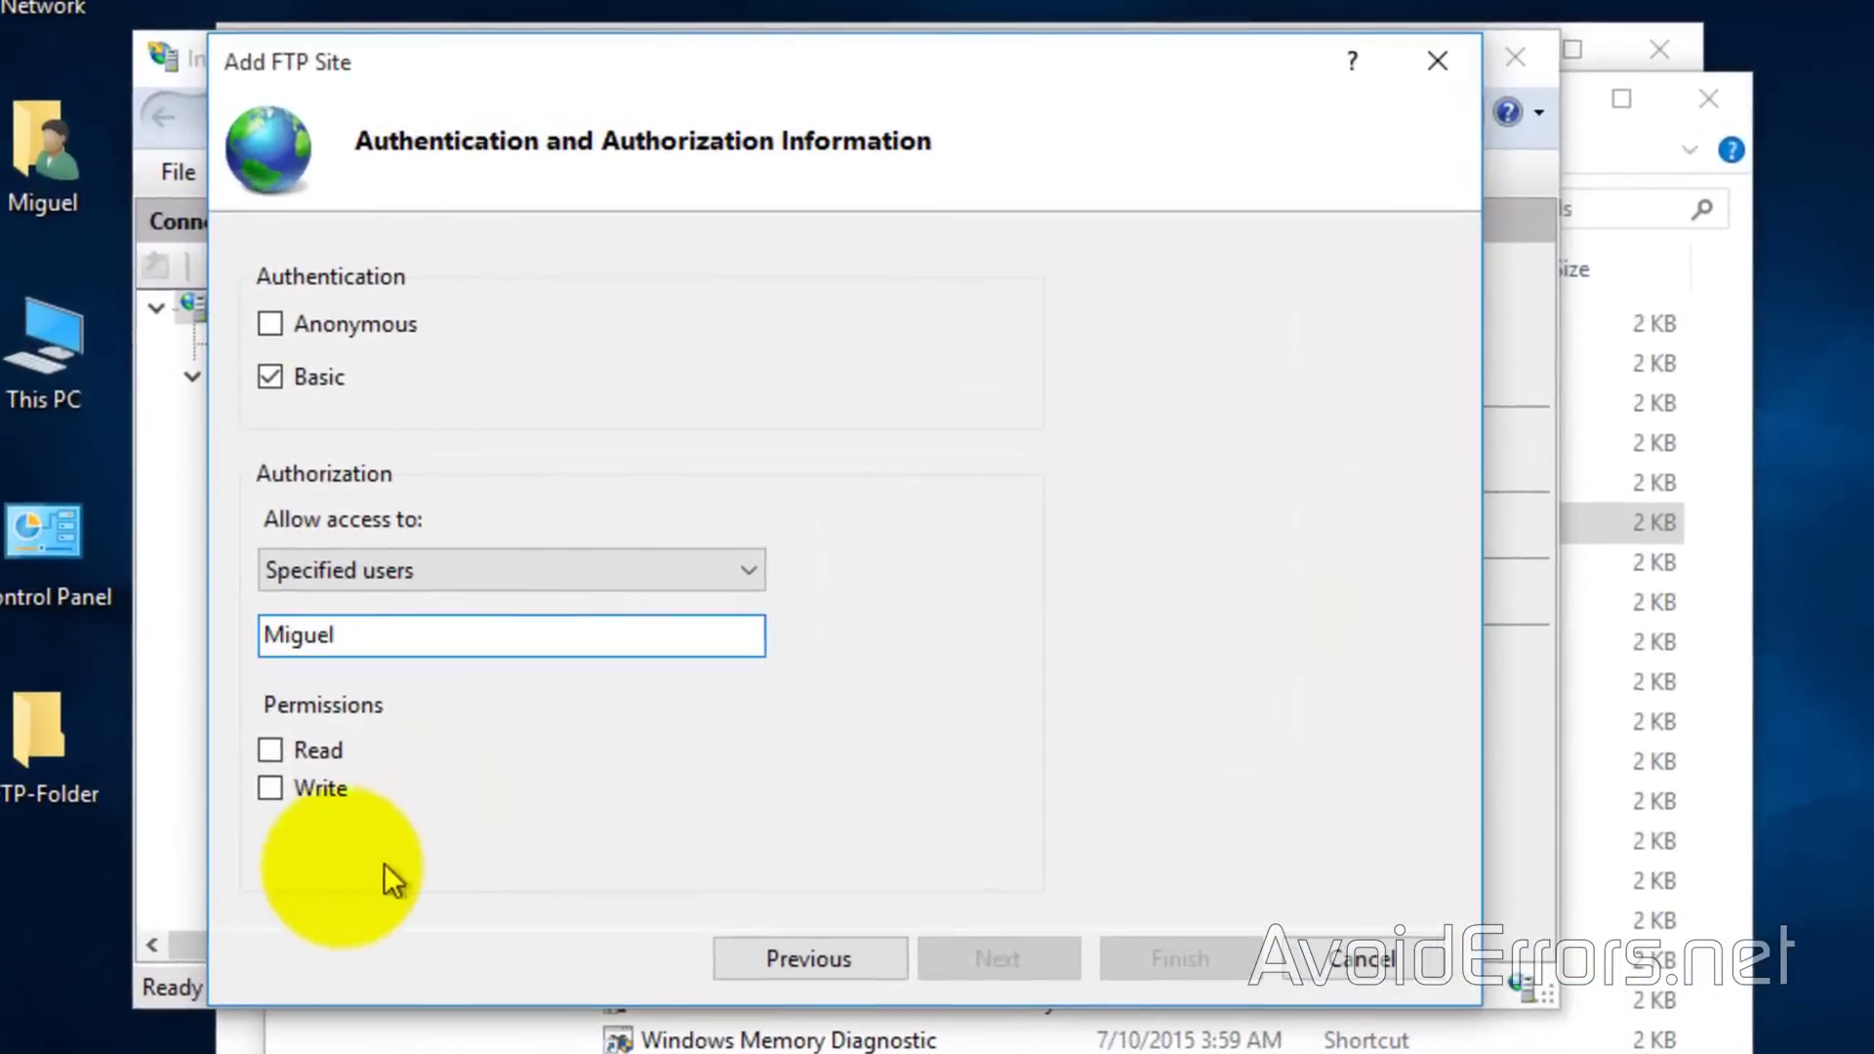
click(256, 749)
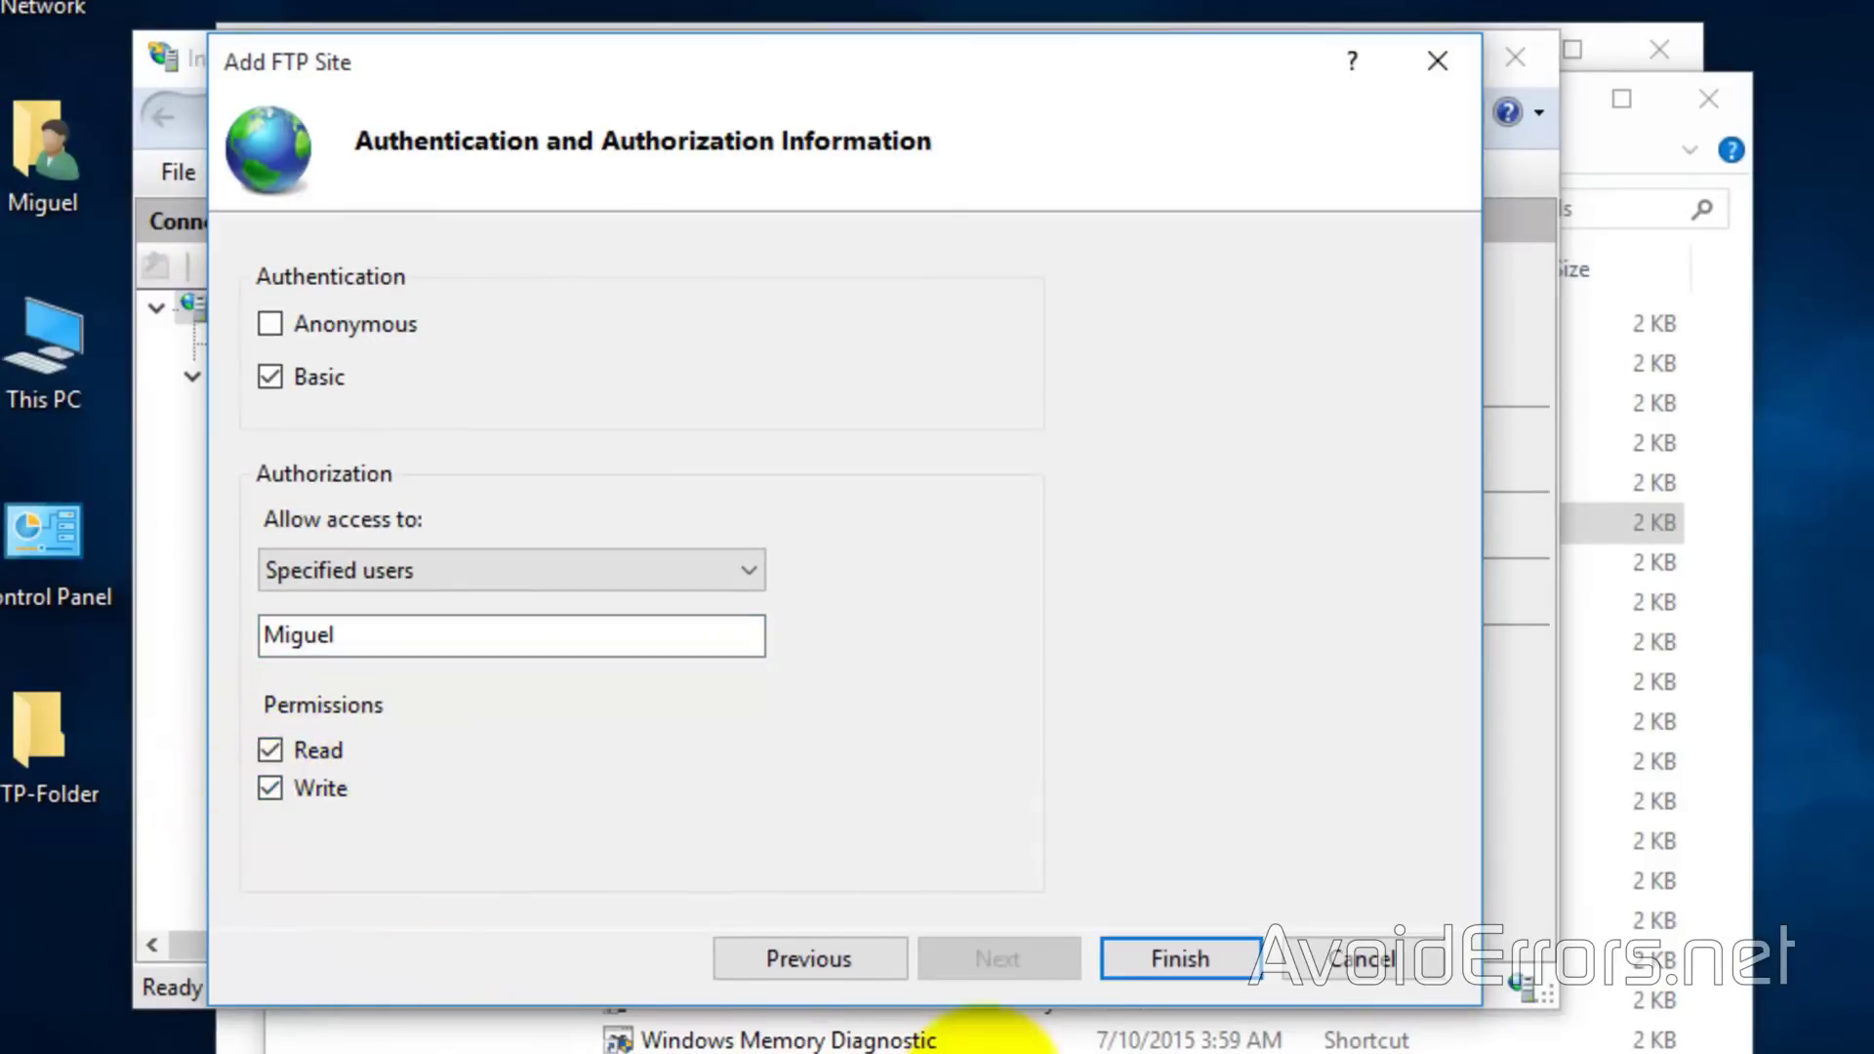
click(1123, 962)
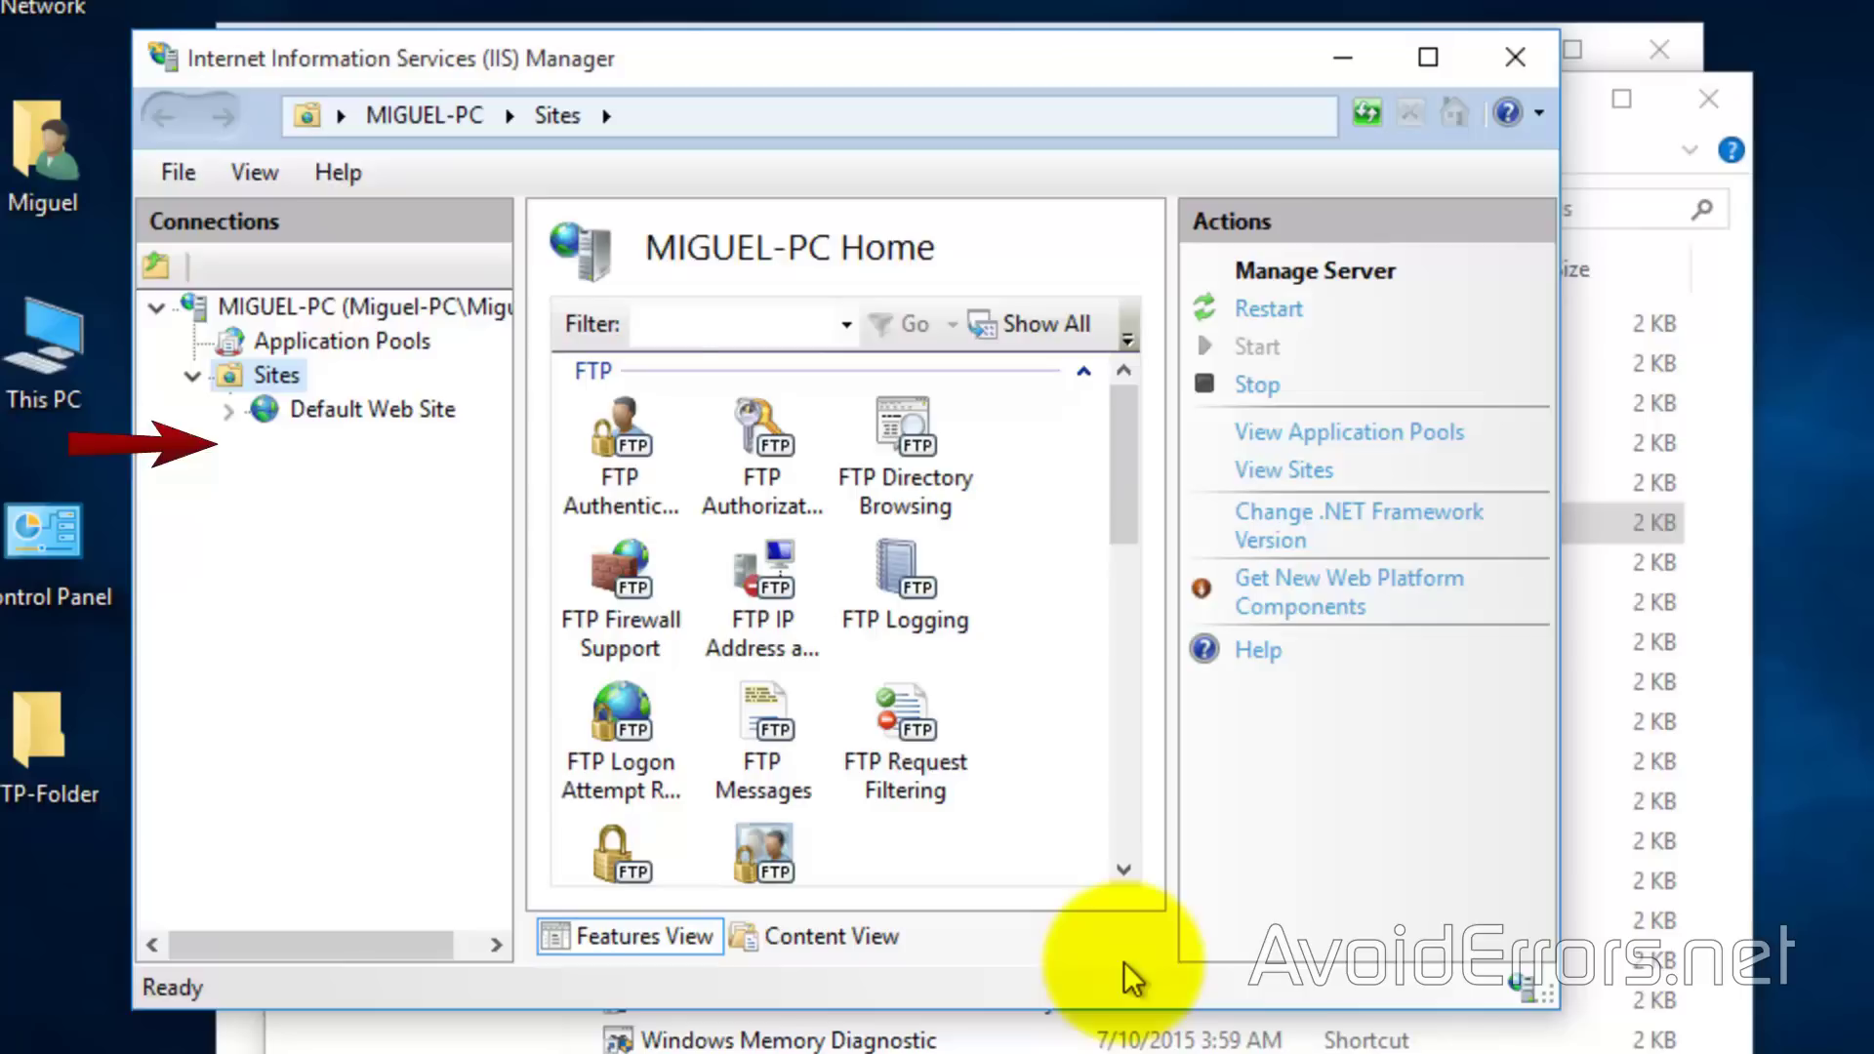
Remove the AvoidErrors site from the Sites list, confirming the deletion
click(611, 420)
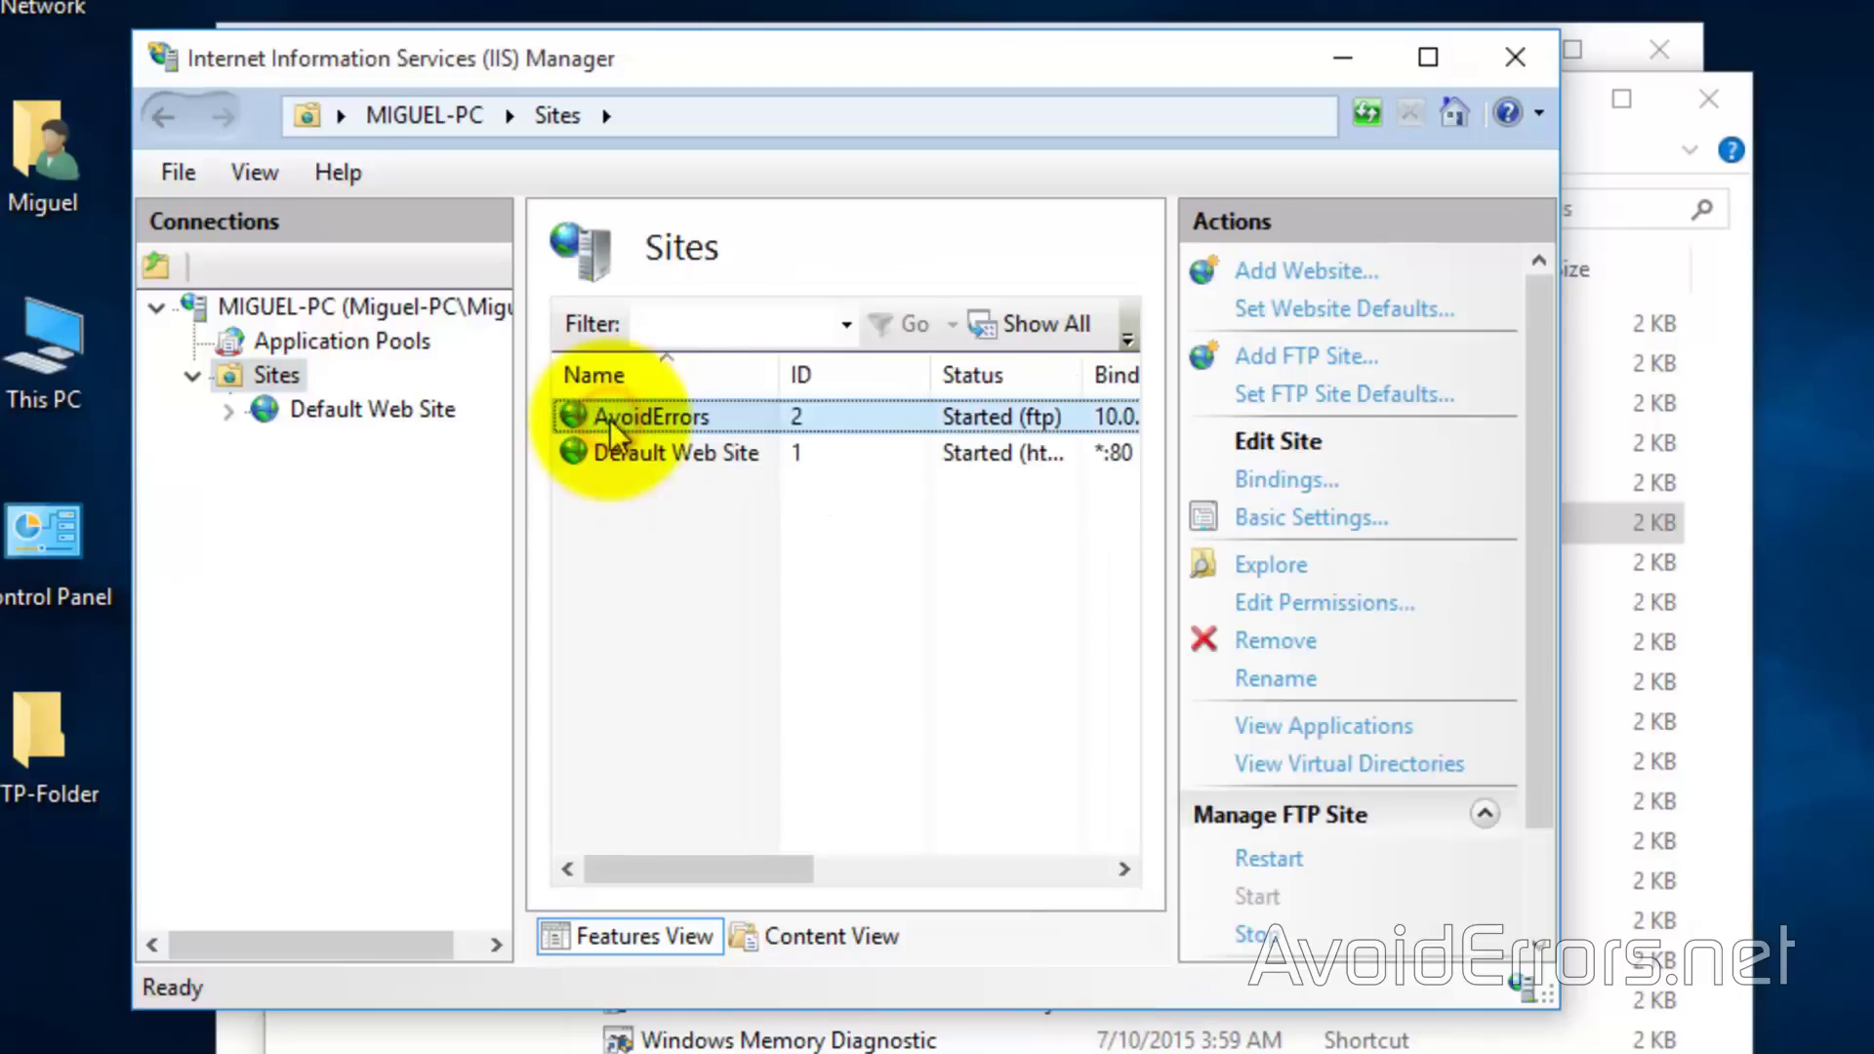
right_click(611, 419)
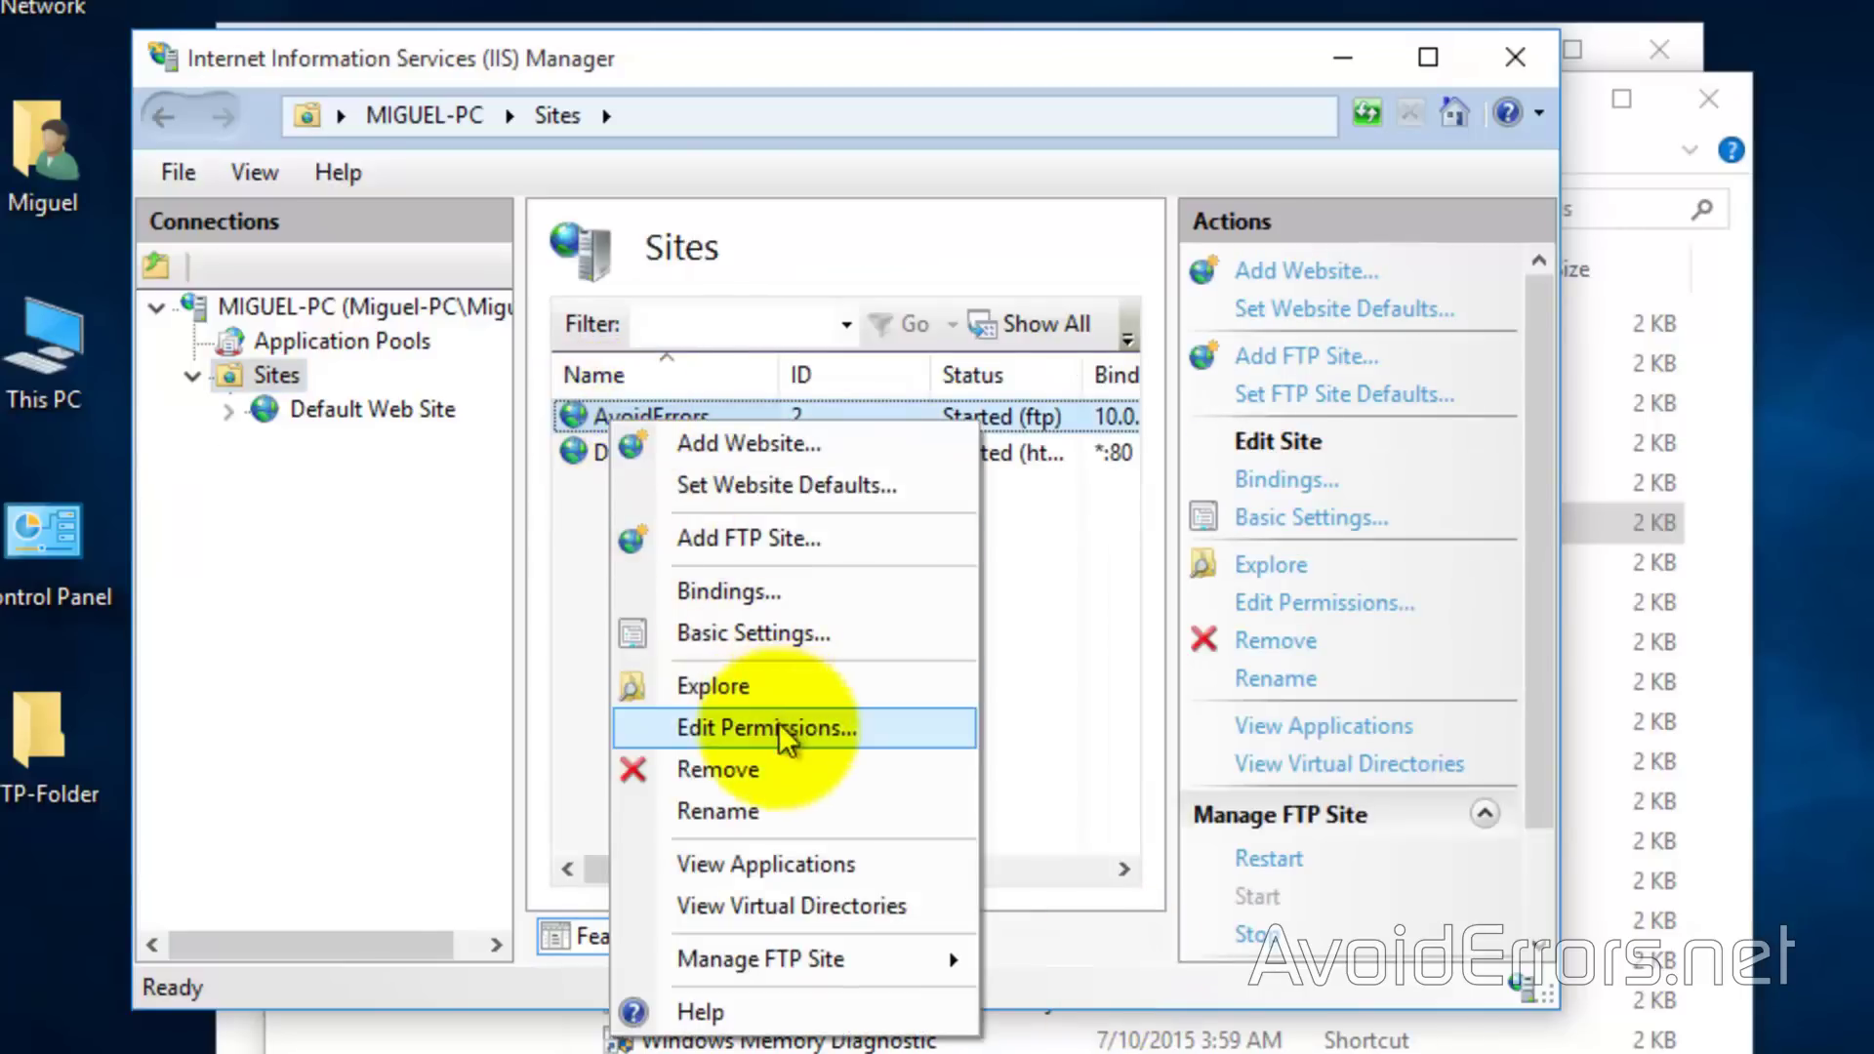
click(771, 771)
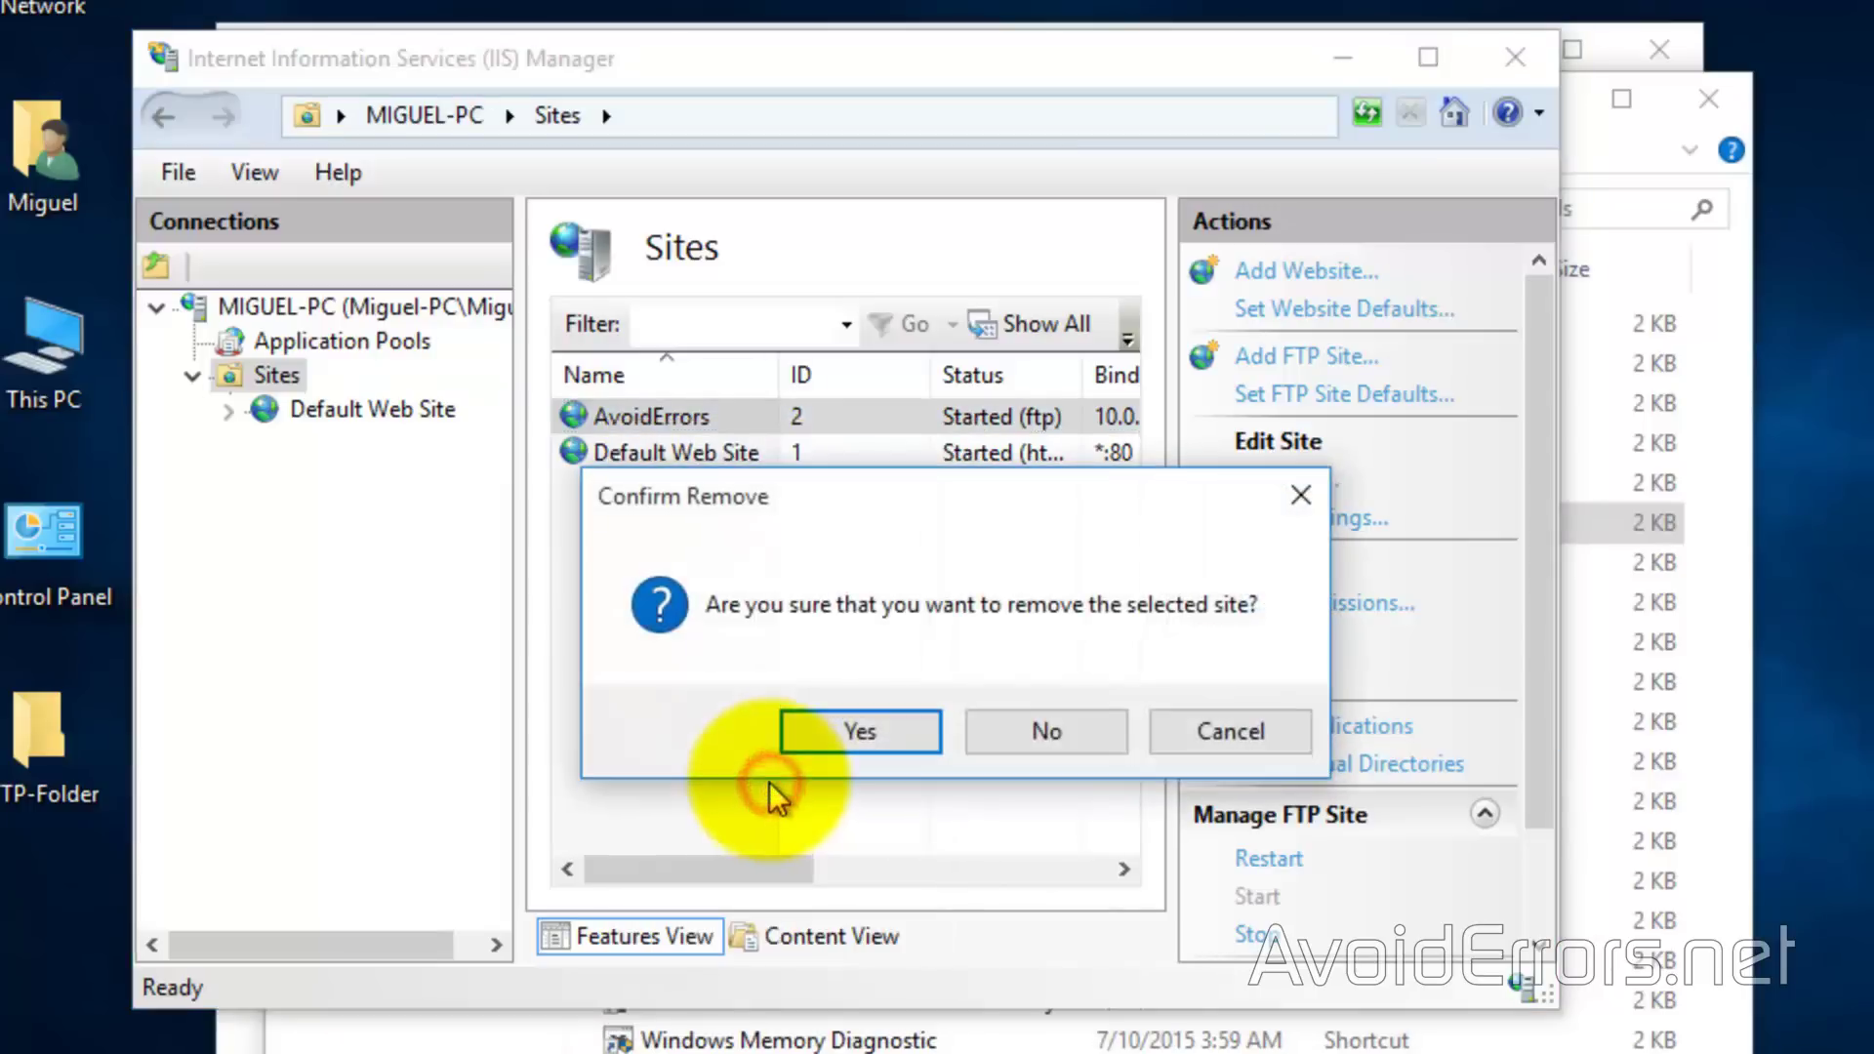
click(846, 726)
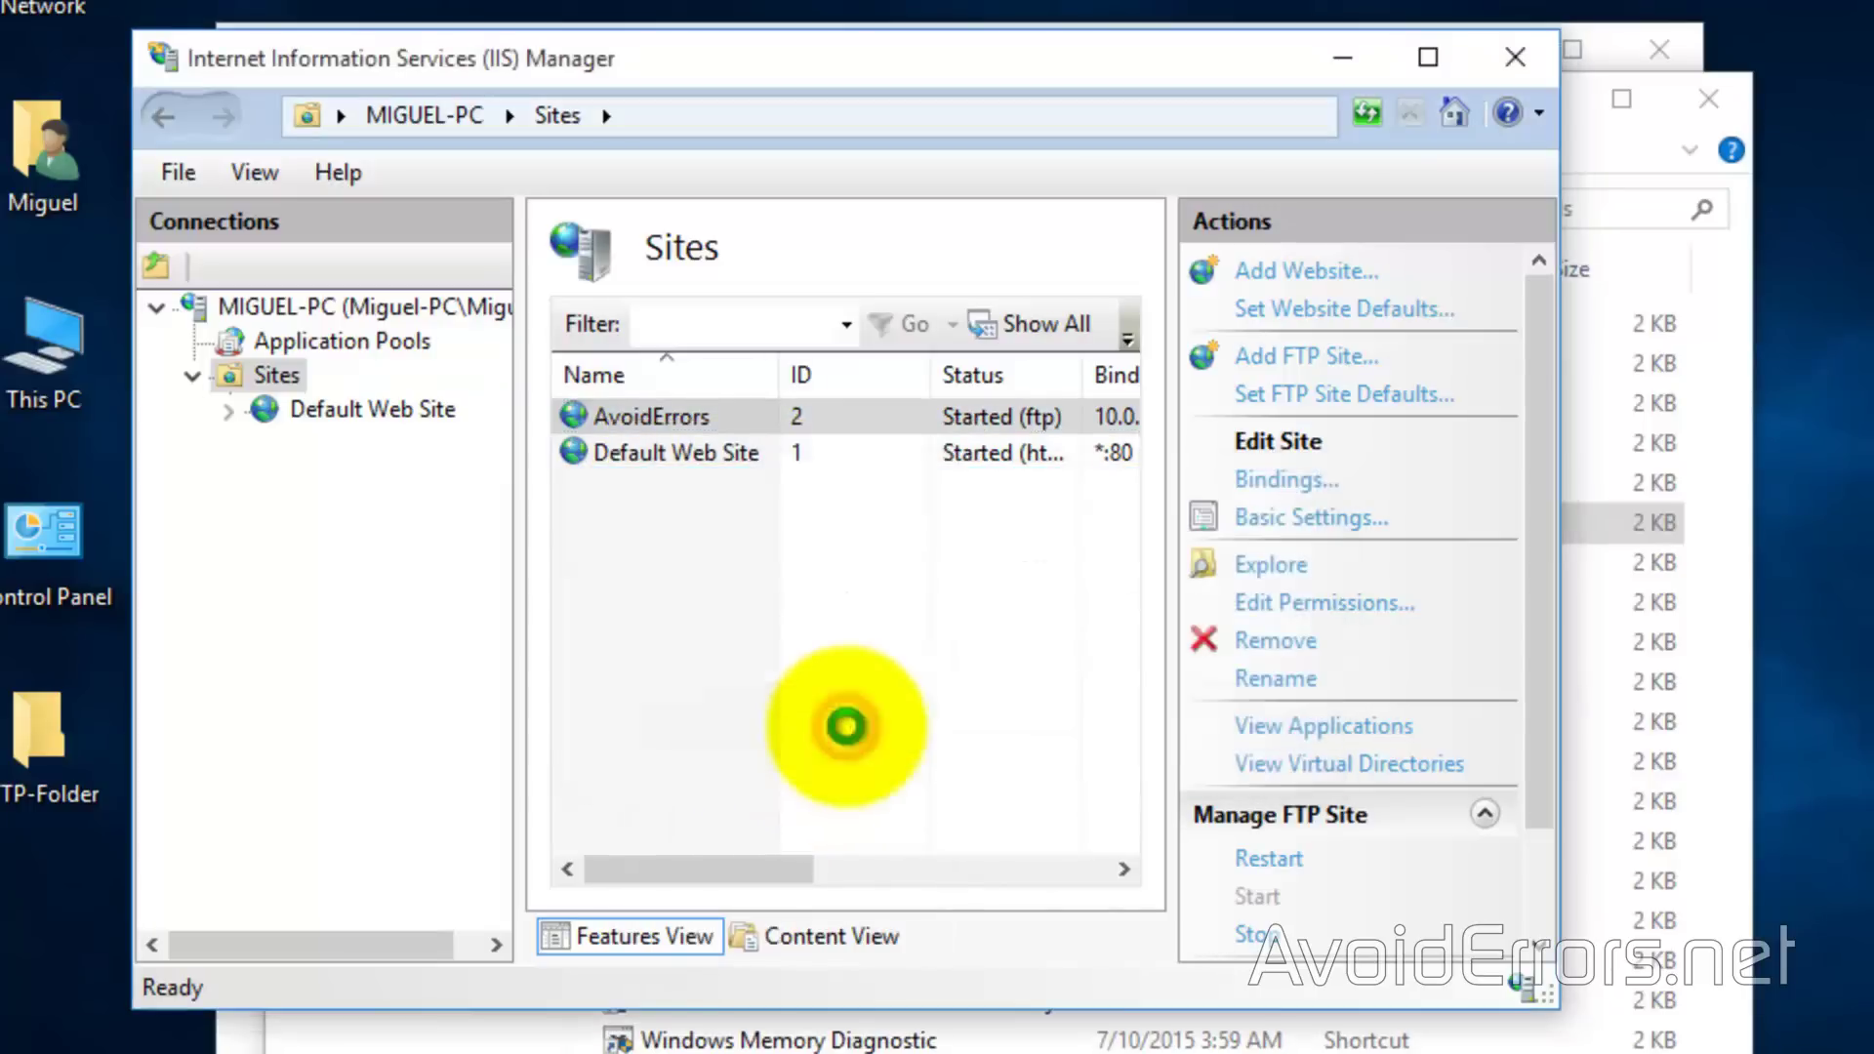
right_click(248, 380)
Recreate the FTP site AvoidErrors pointing at the desktop FTP-Folder
click(277, 514)
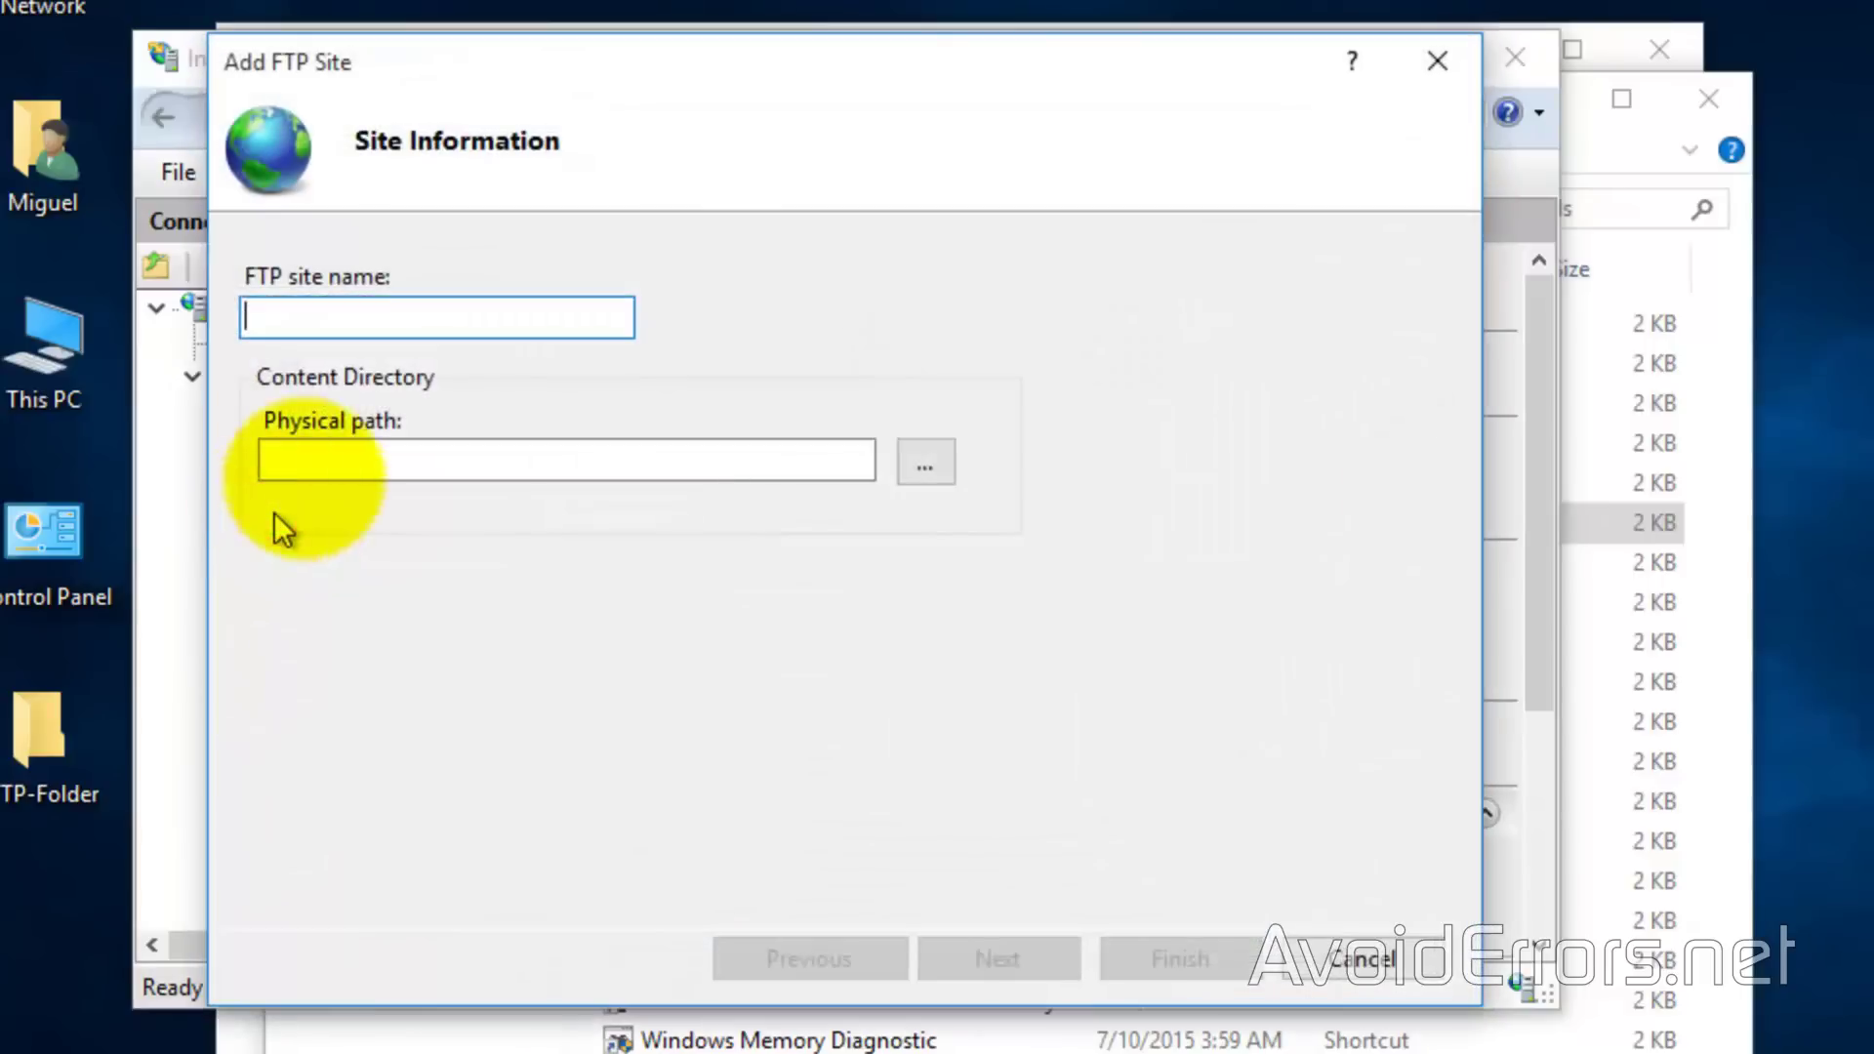
click(373, 314)
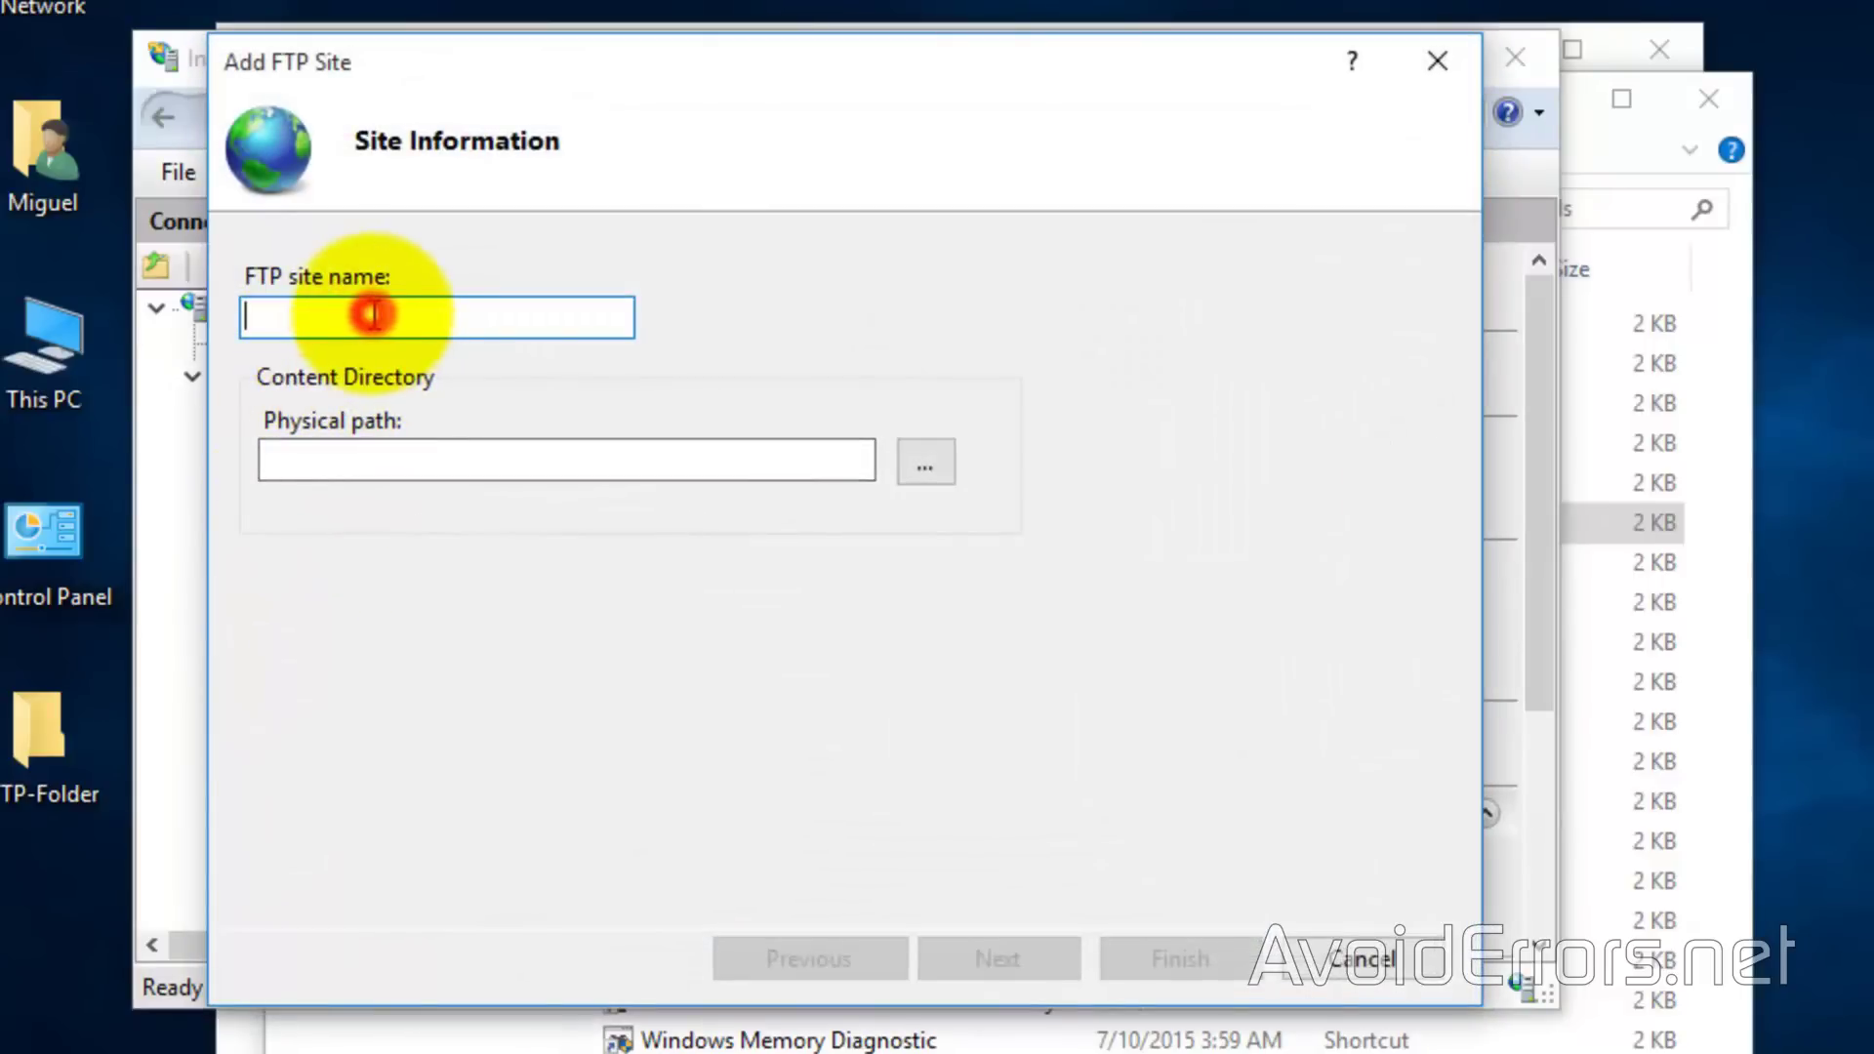
text(AvoidErrors)
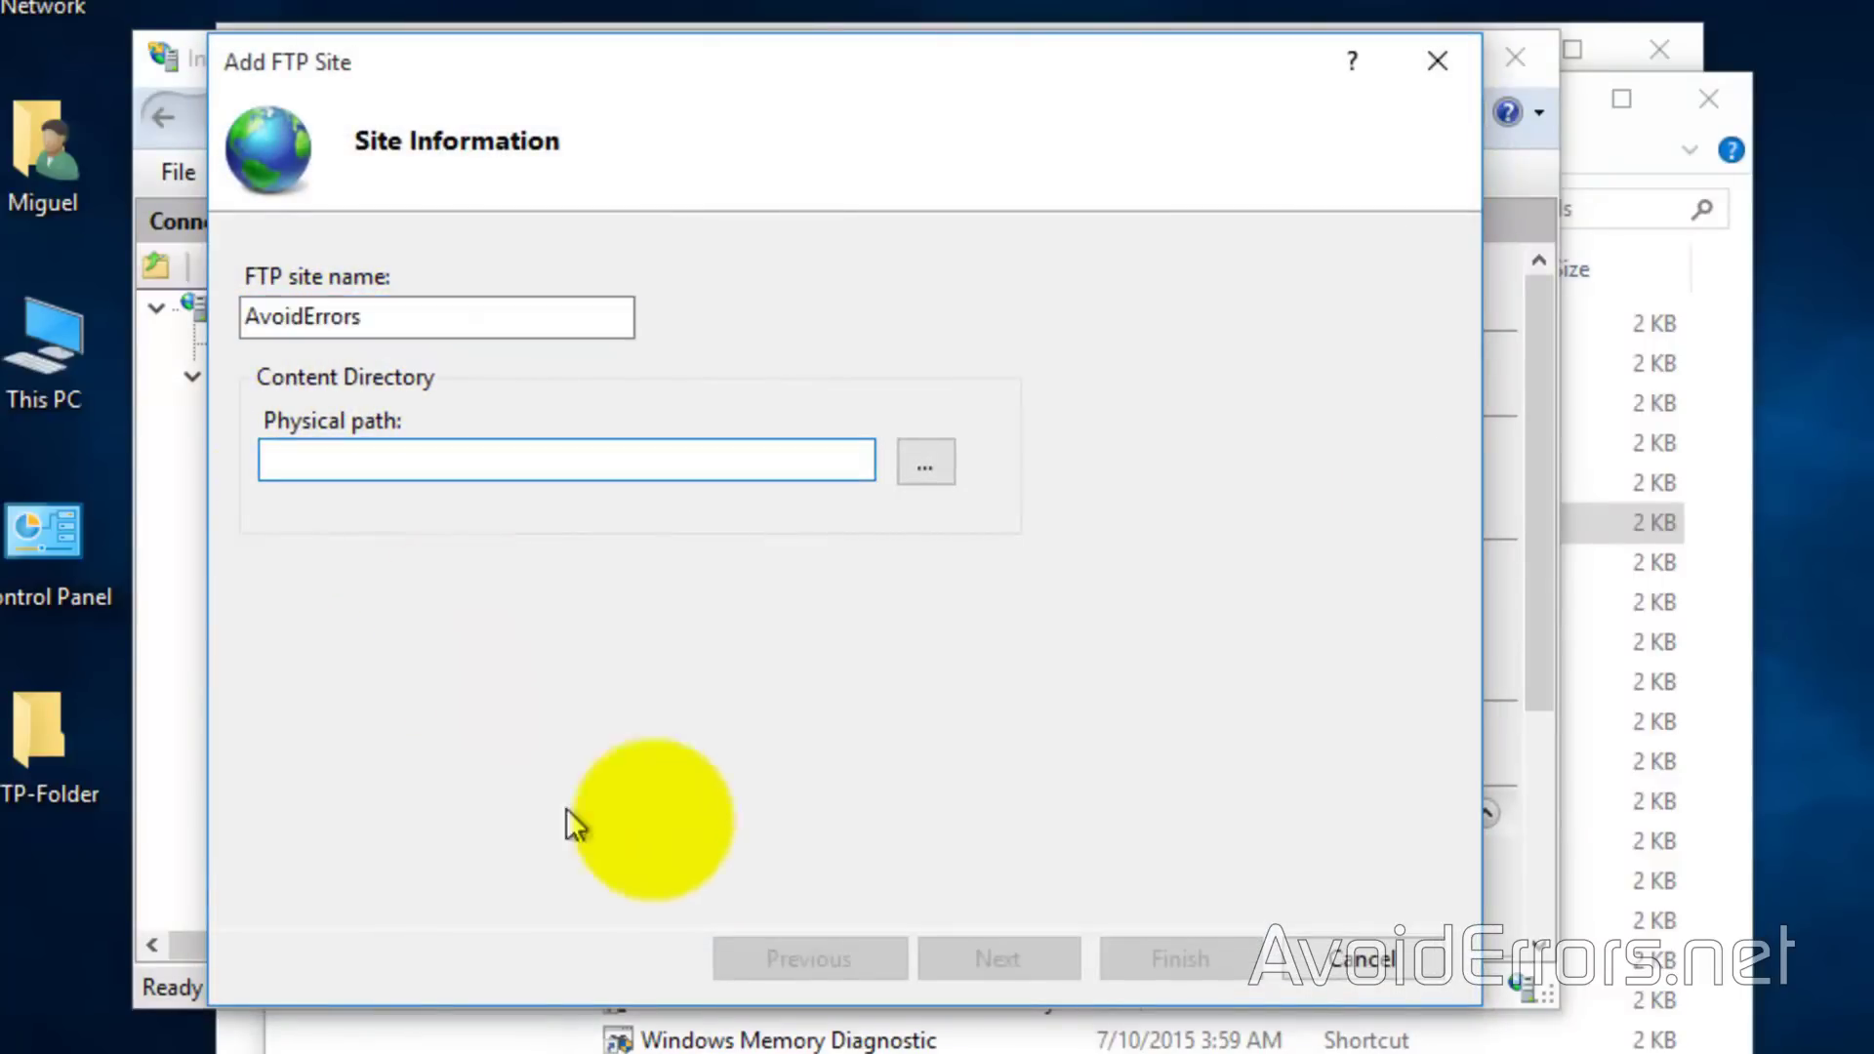
click(911, 463)
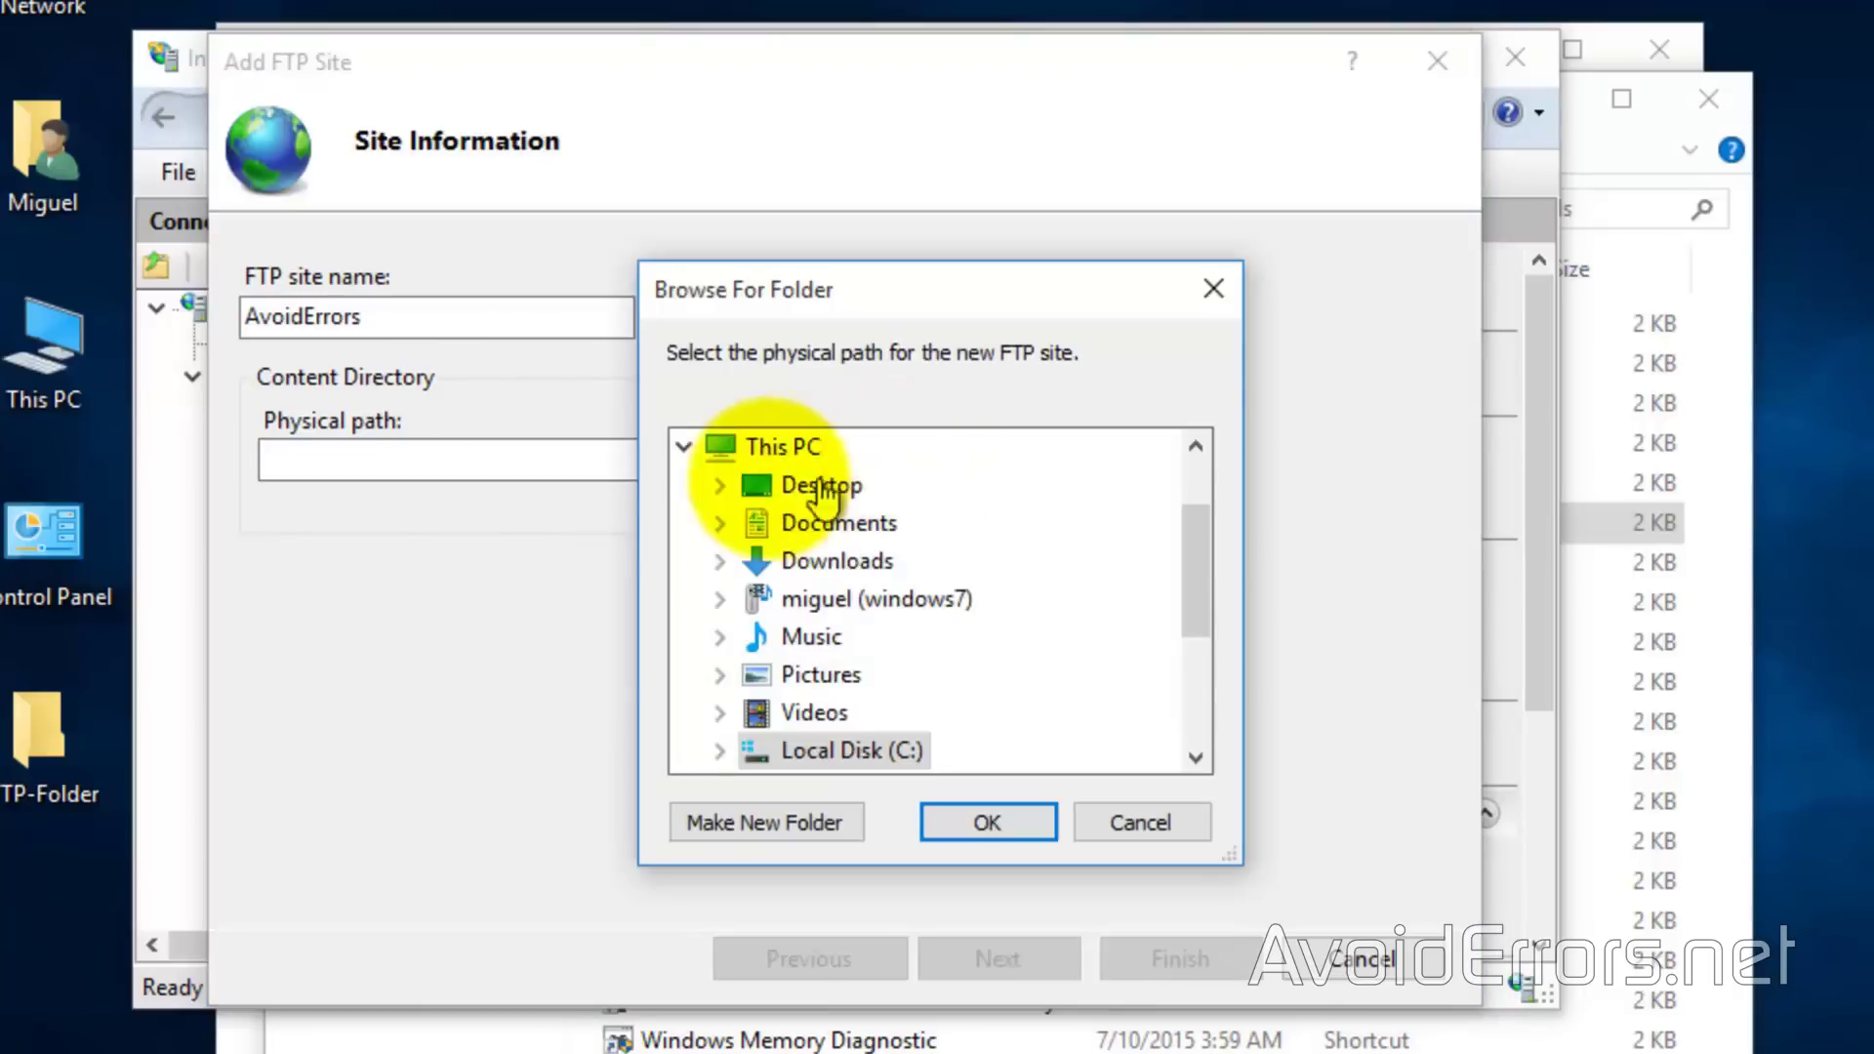
click(720, 485)
click(780, 520)
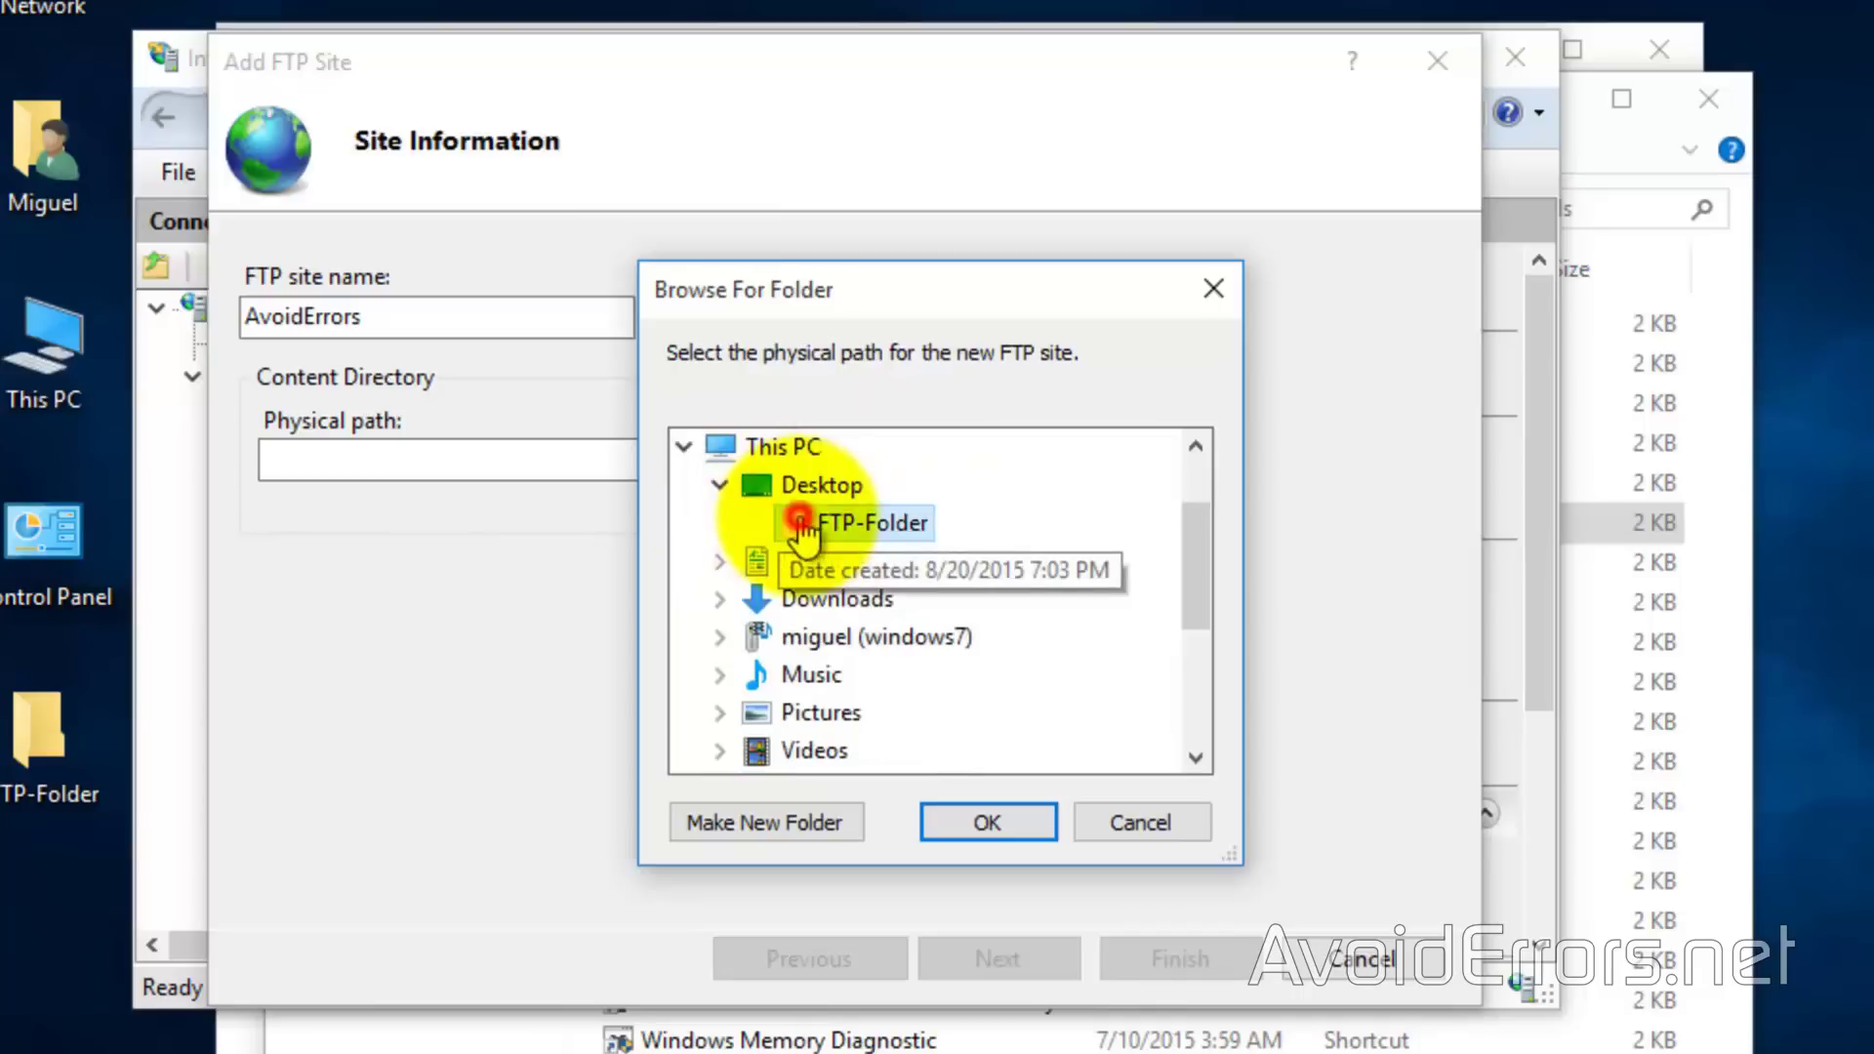
click(956, 820)
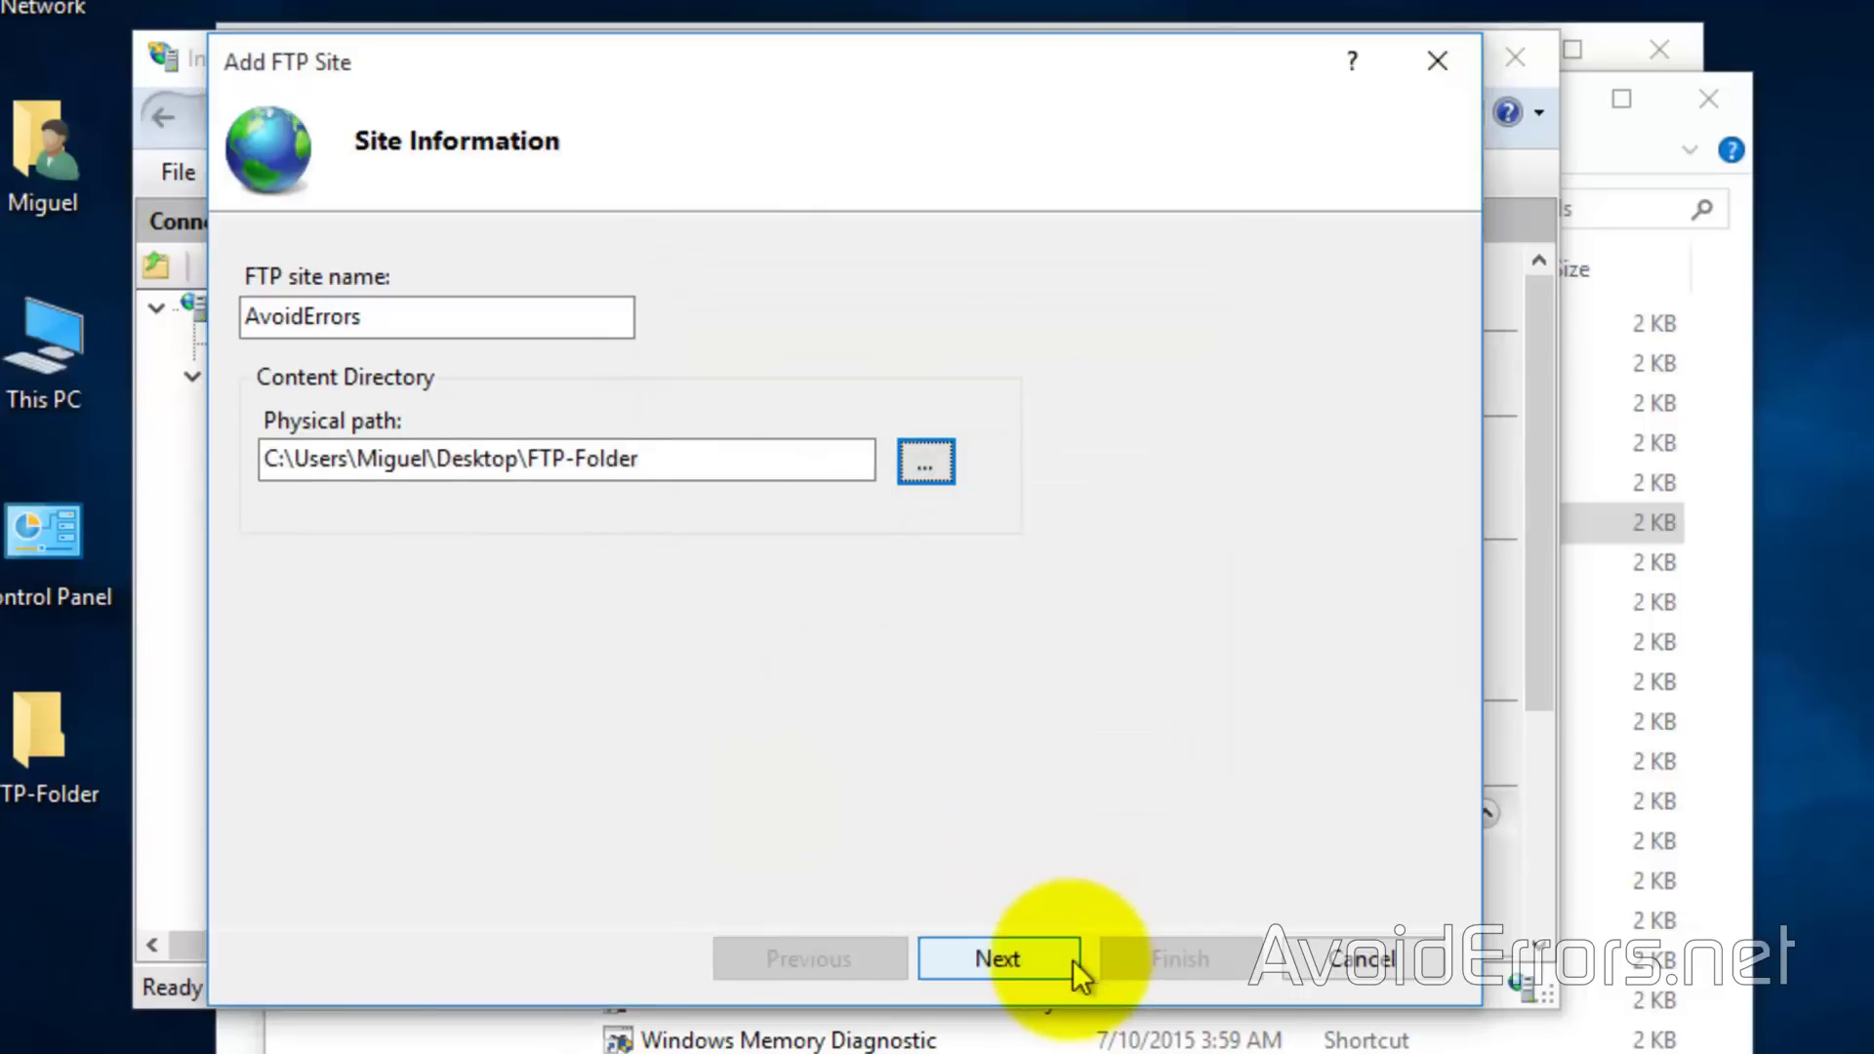
click(1073, 961)
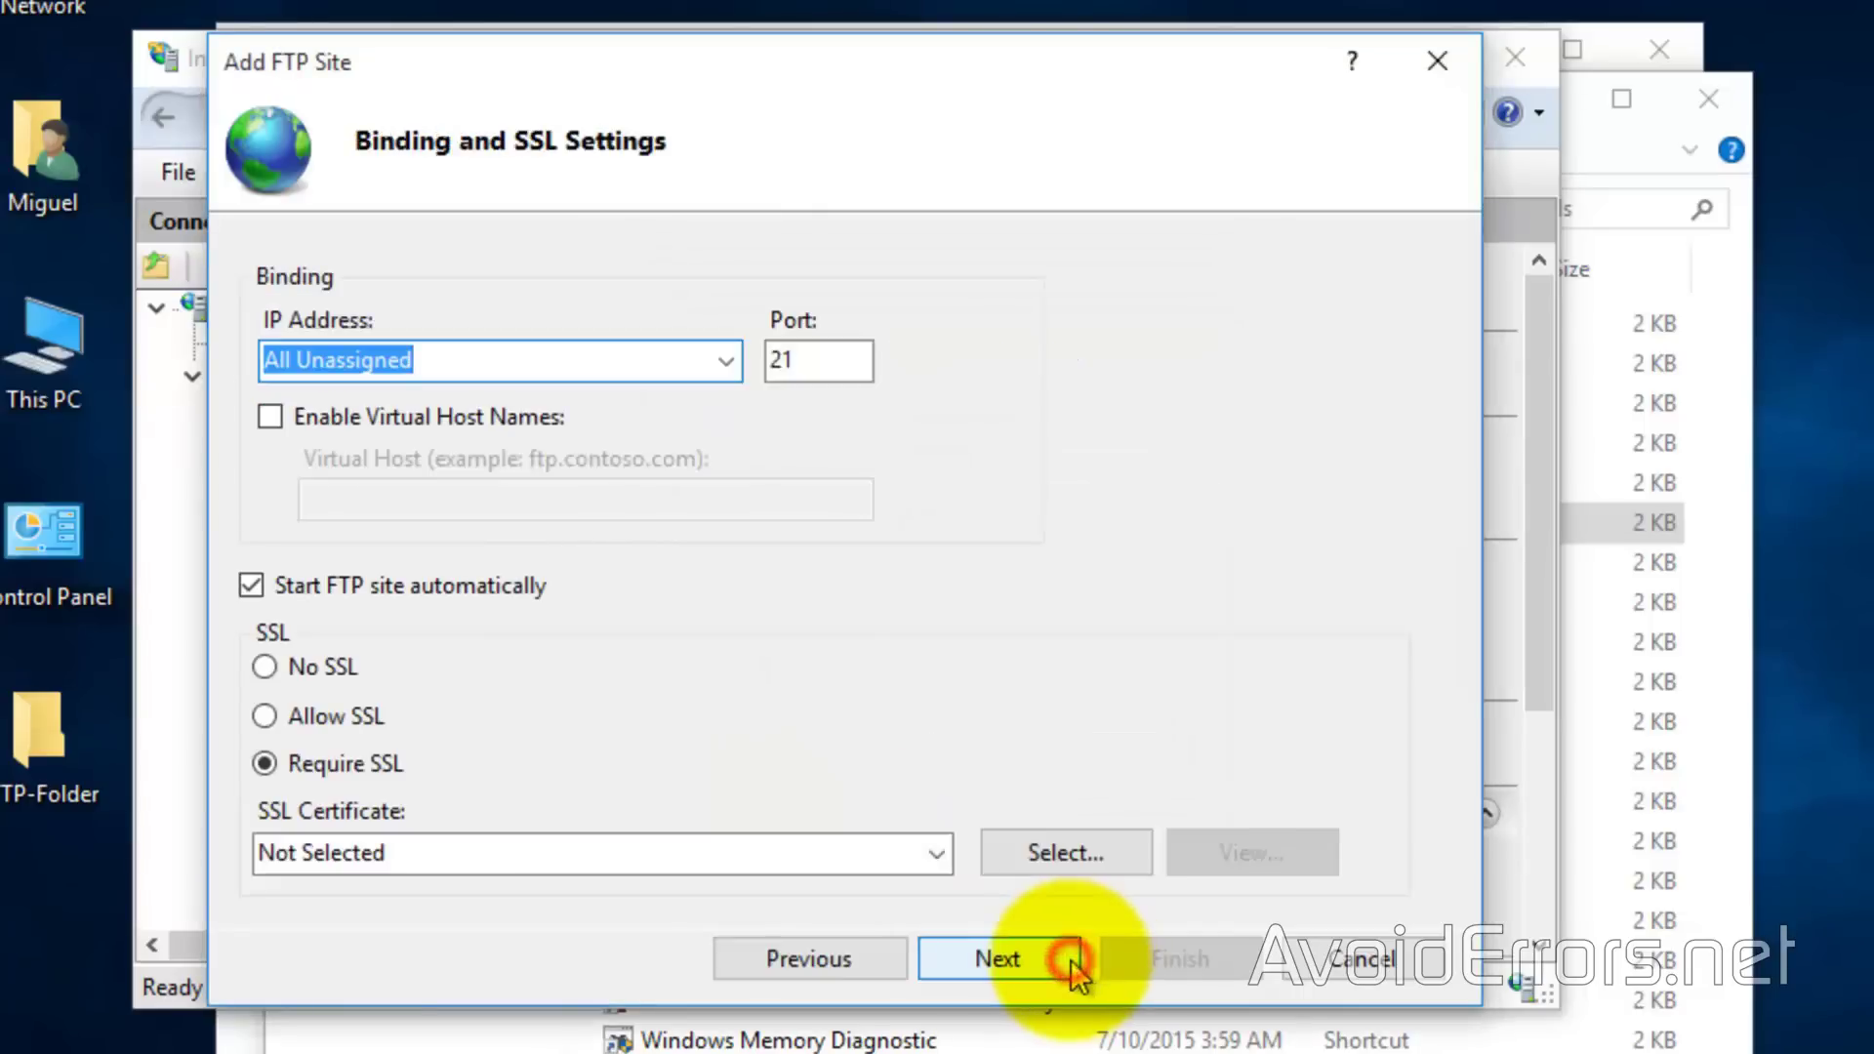
Bind the site to 10.0.0.17 with No SSL
click(726, 361)
click(697, 425)
click(278, 667)
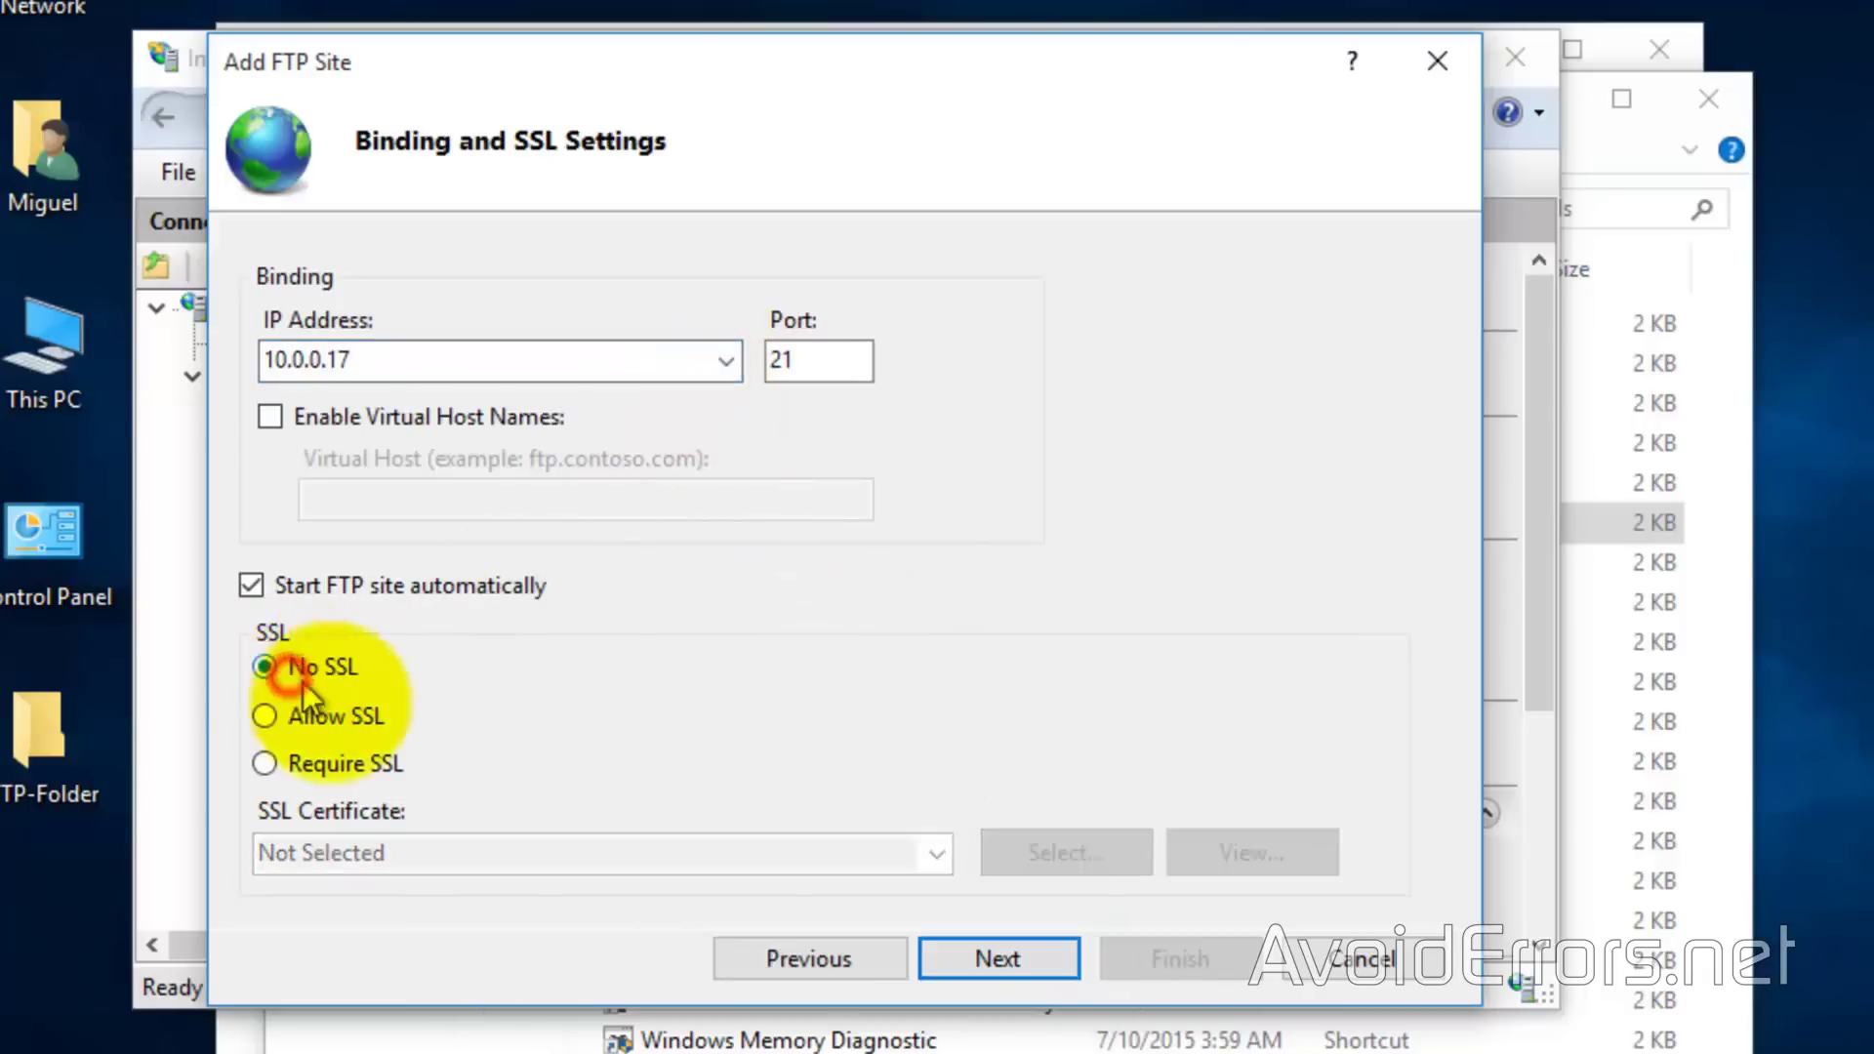
click(990, 961)
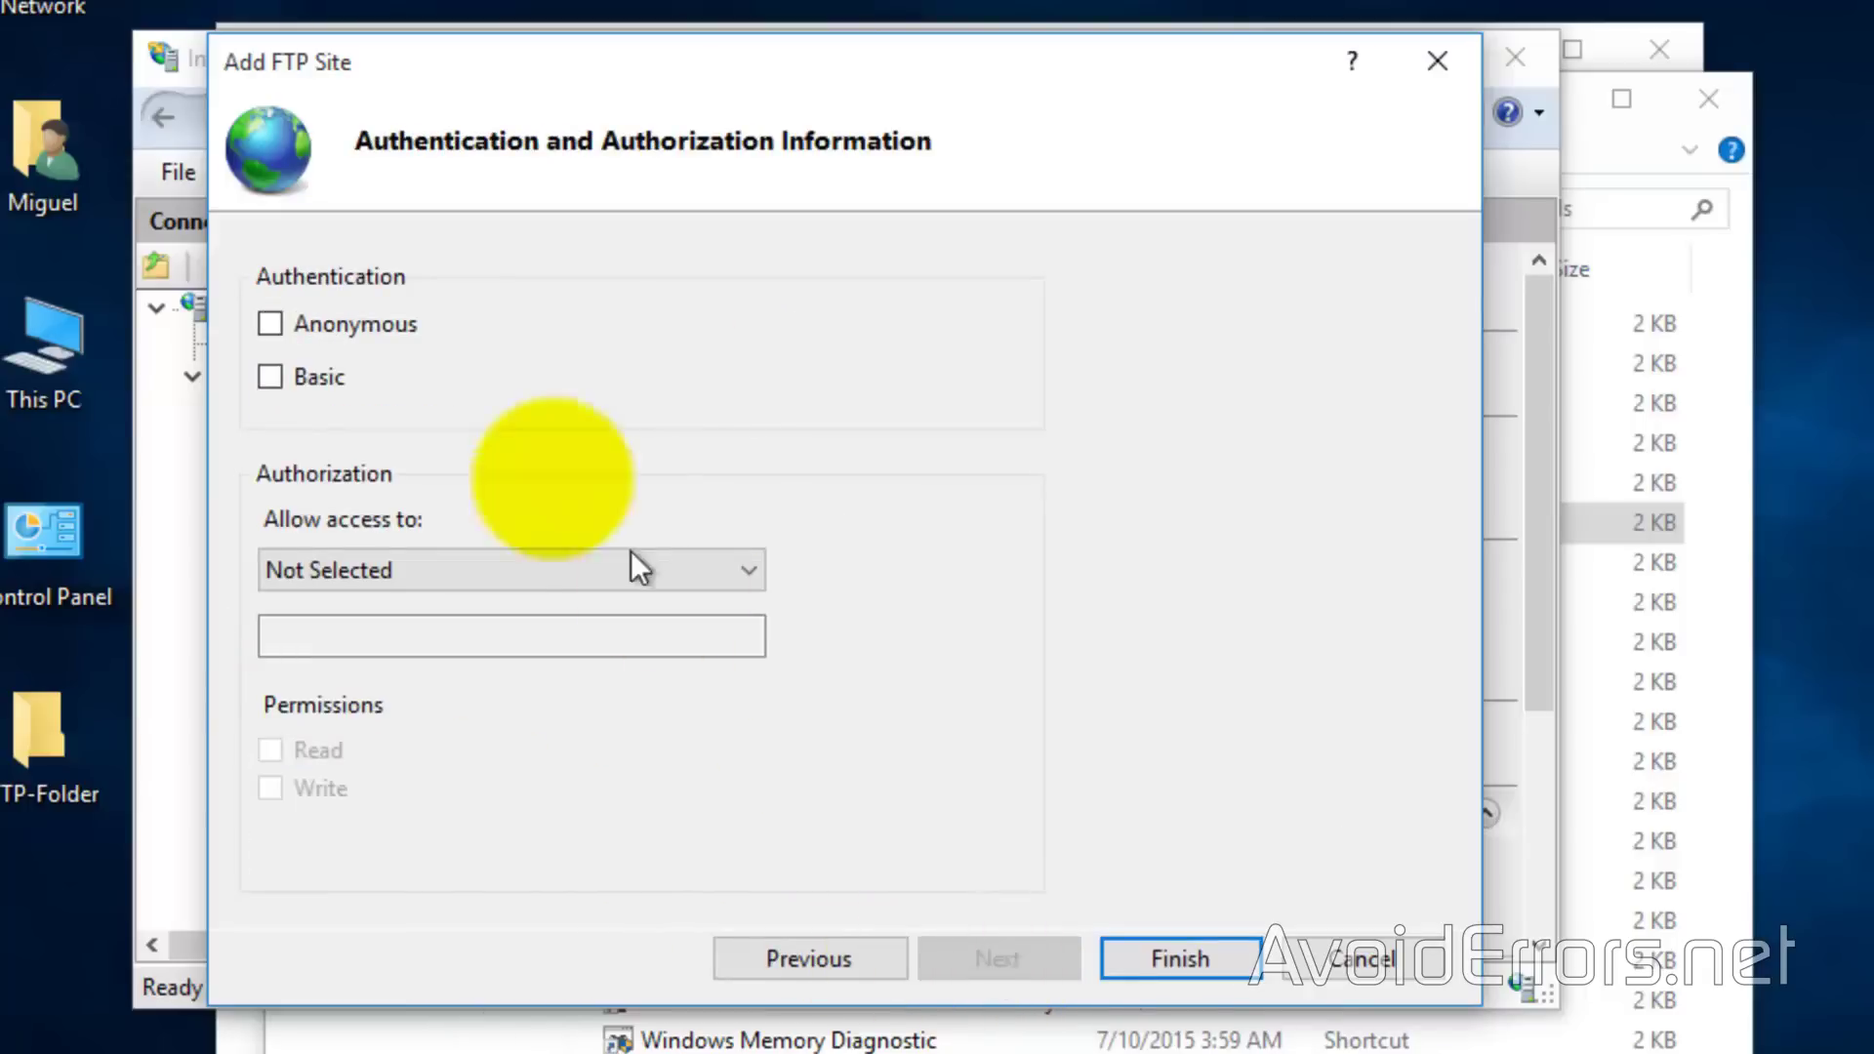
Enable Basic authentication, give the Windows user Read and Write access, and finish
click(296, 377)
click(705, 568)
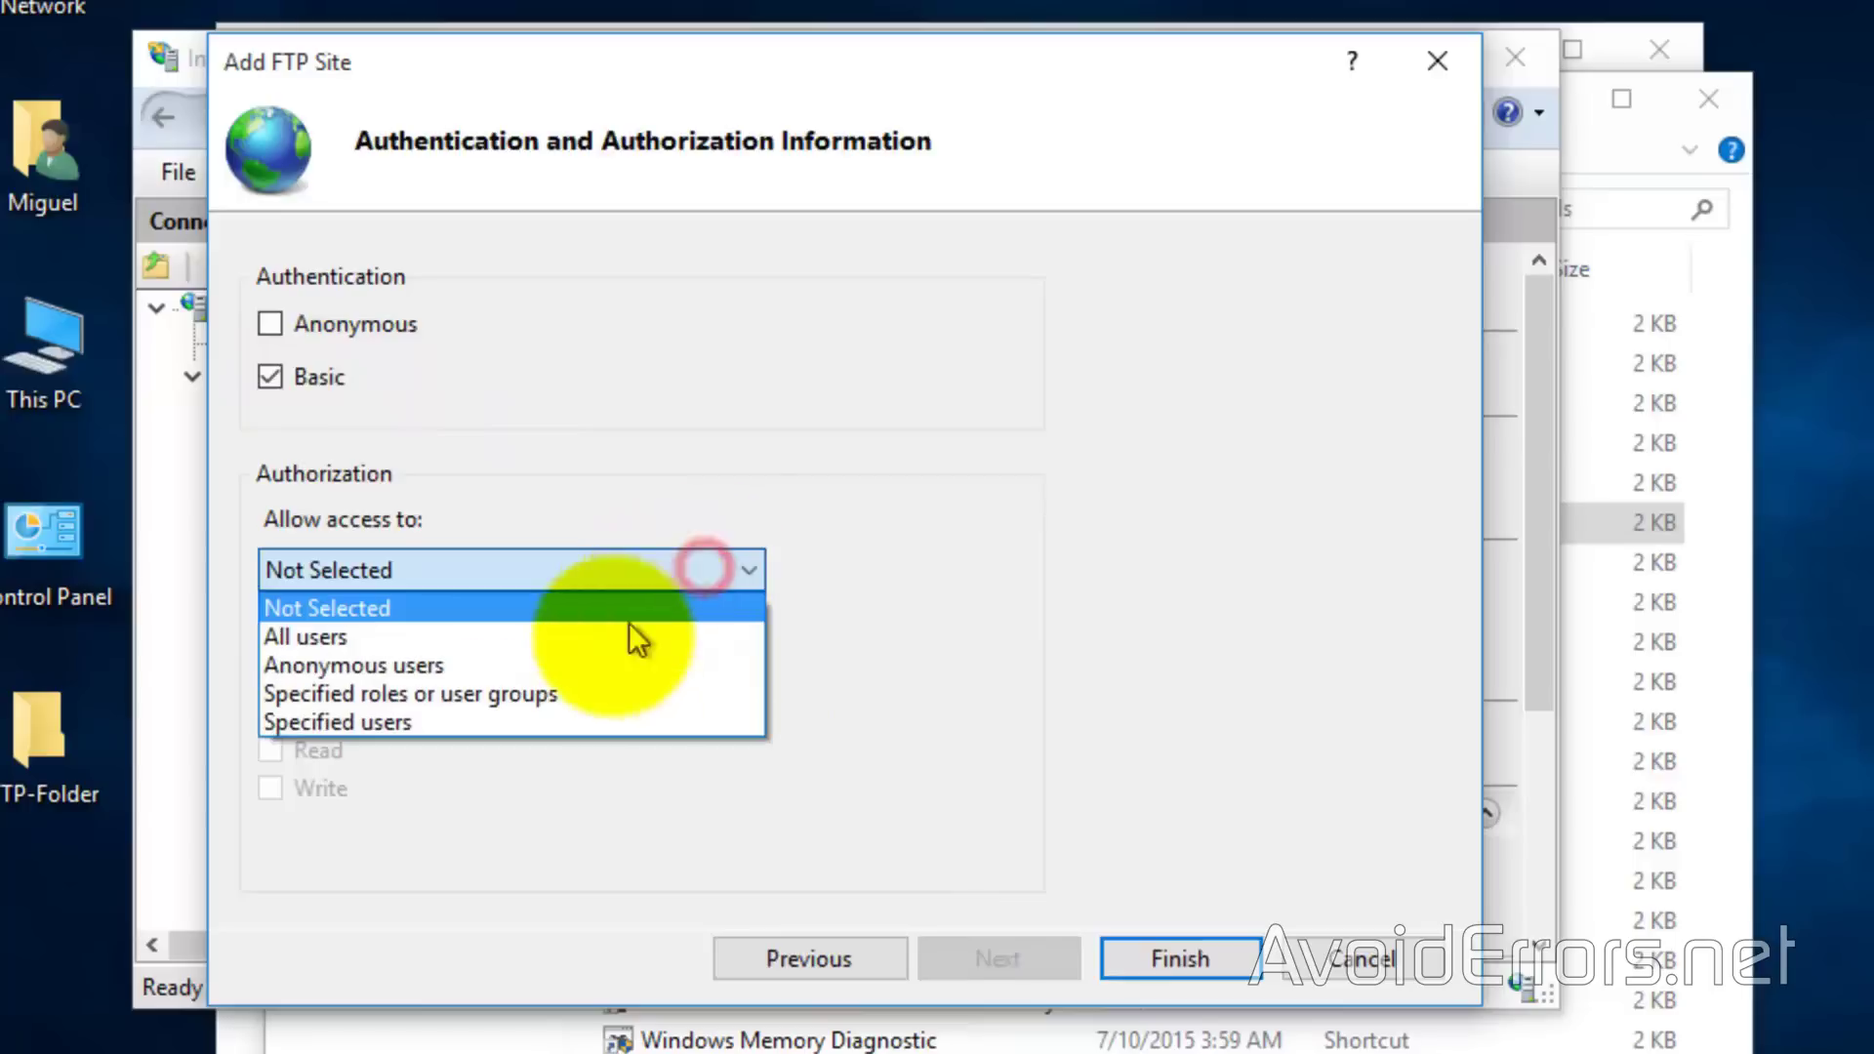
click(505, 724)
click(271, 749)
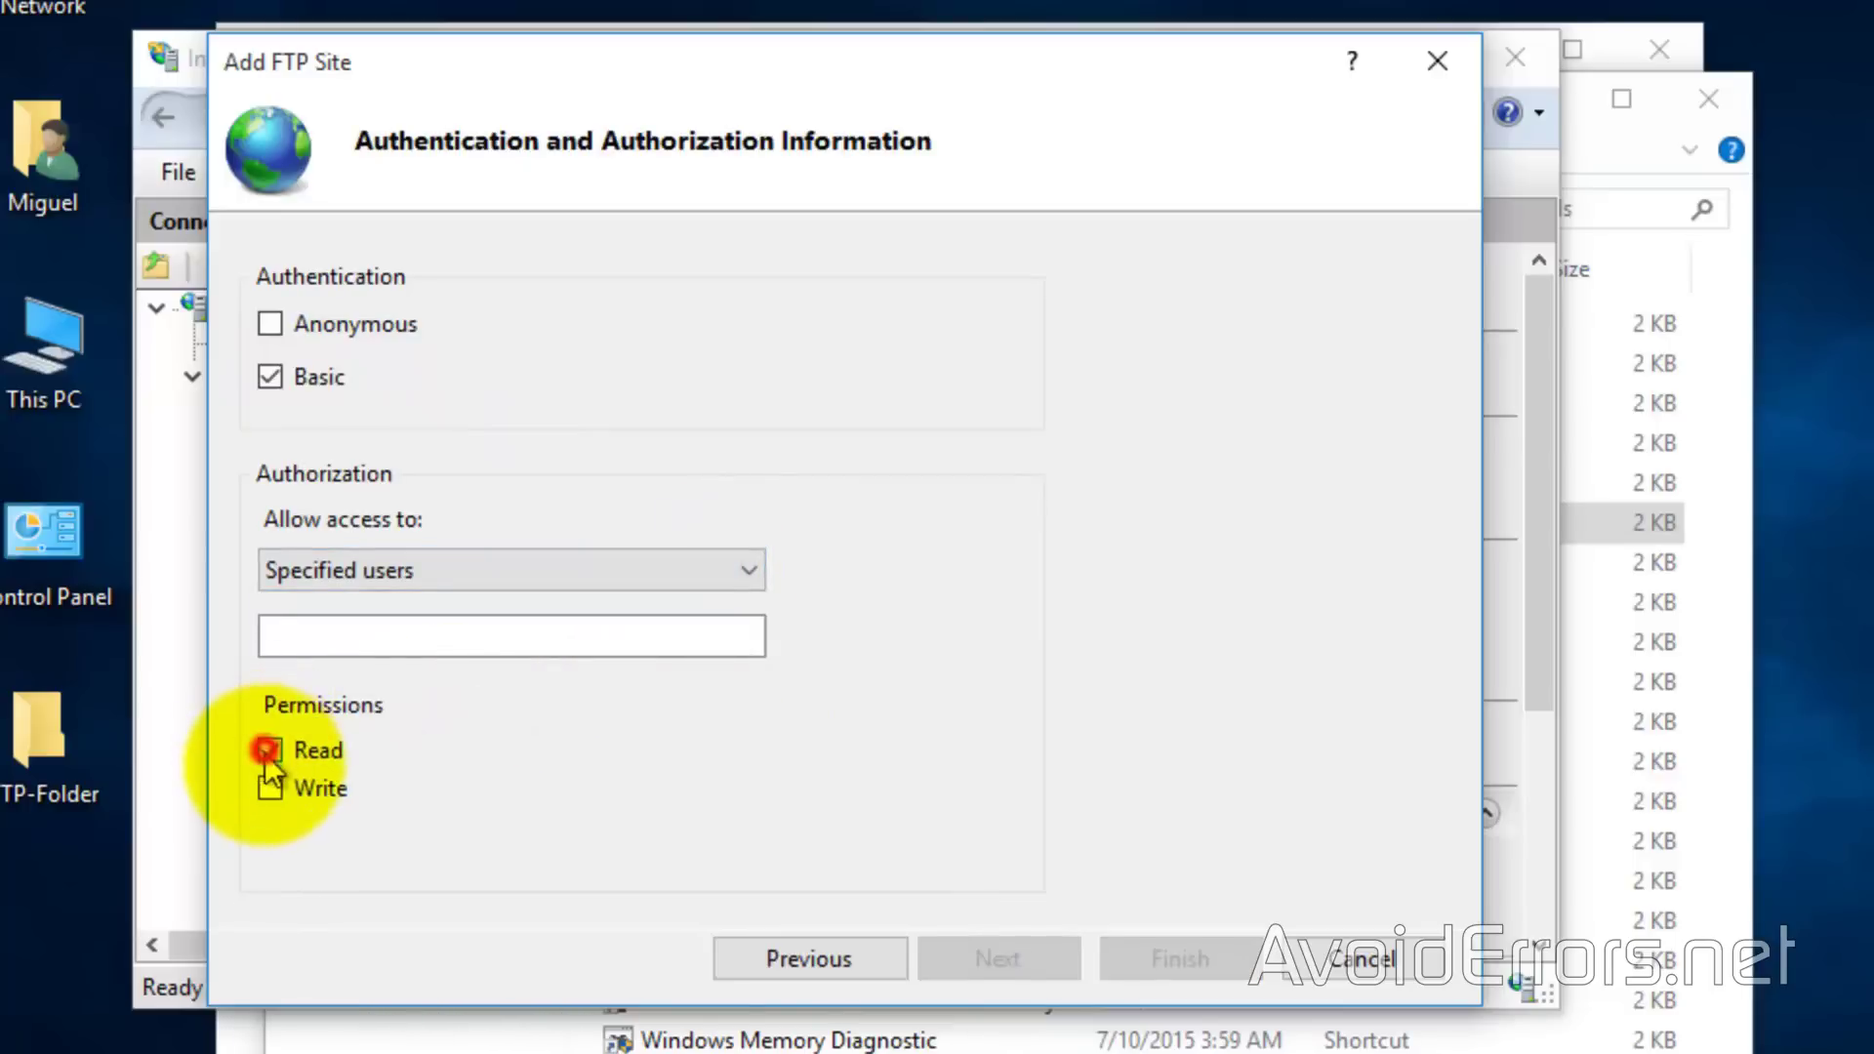
click(270, 787)
click(376, 629)
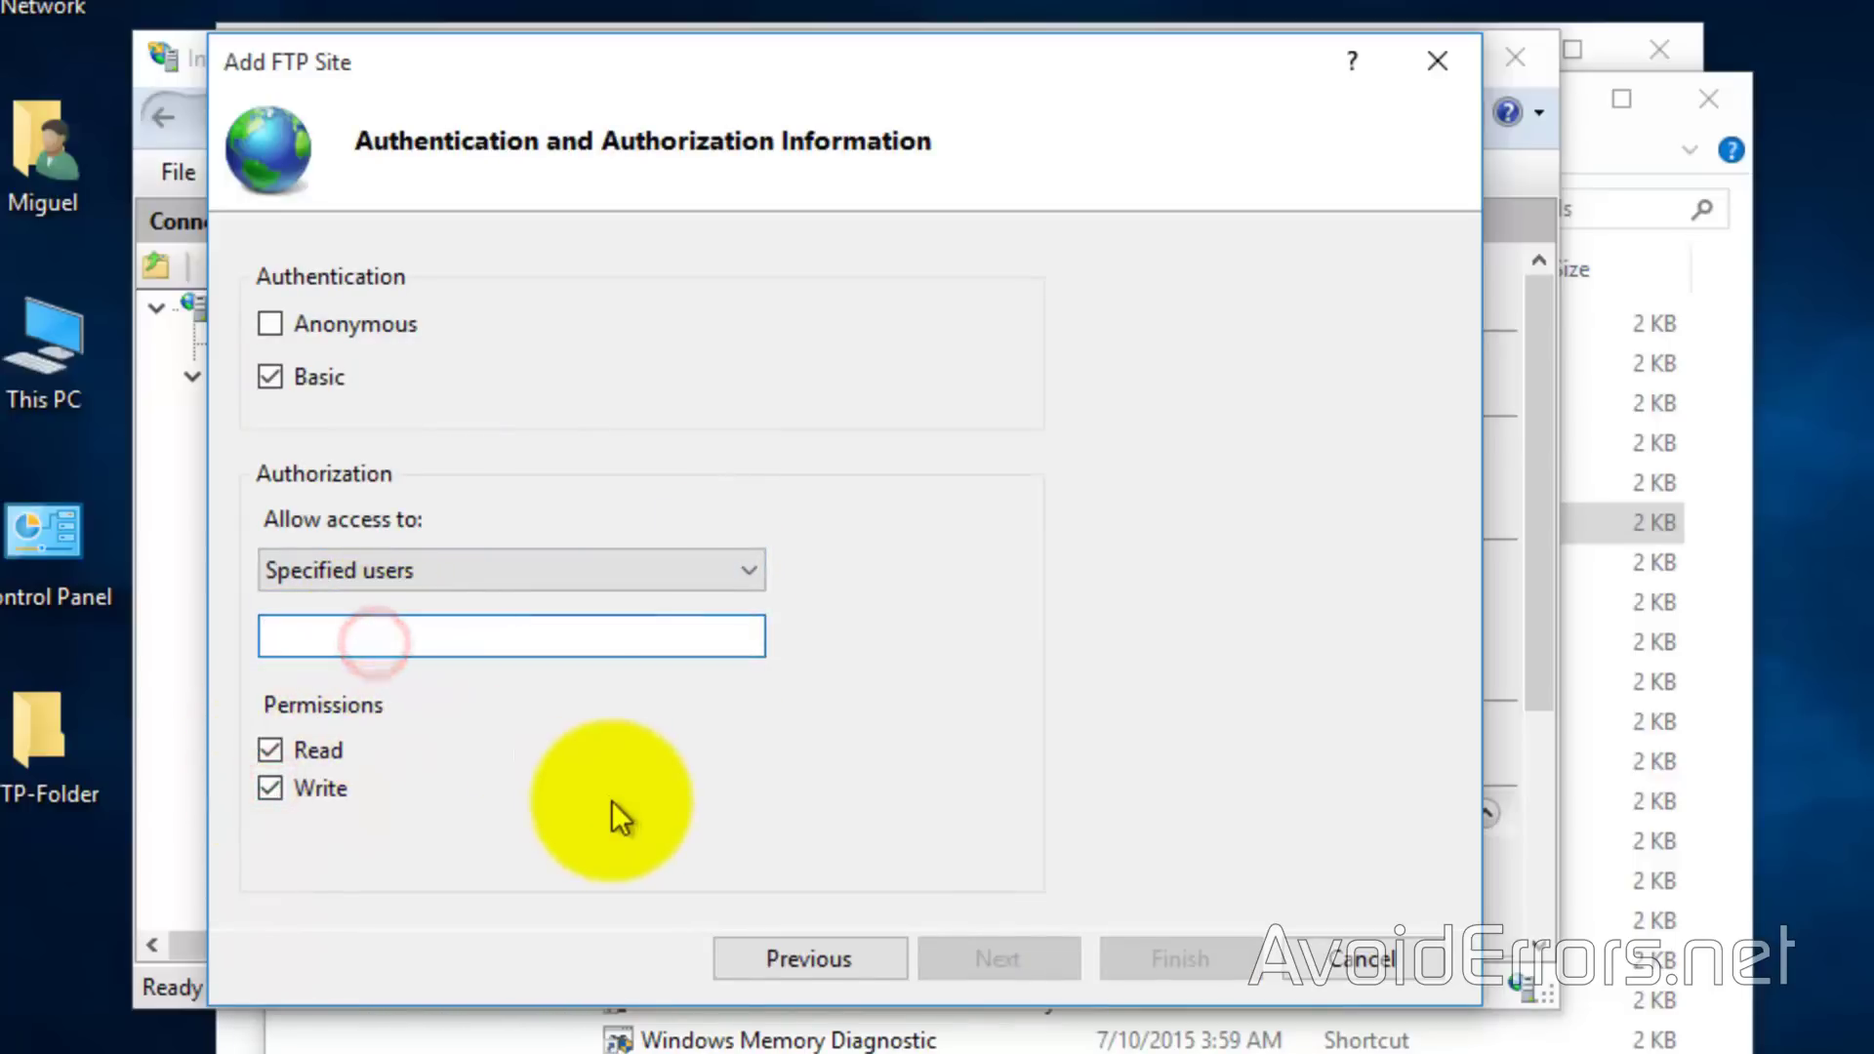
text(Miguel)
click(1112, 964)
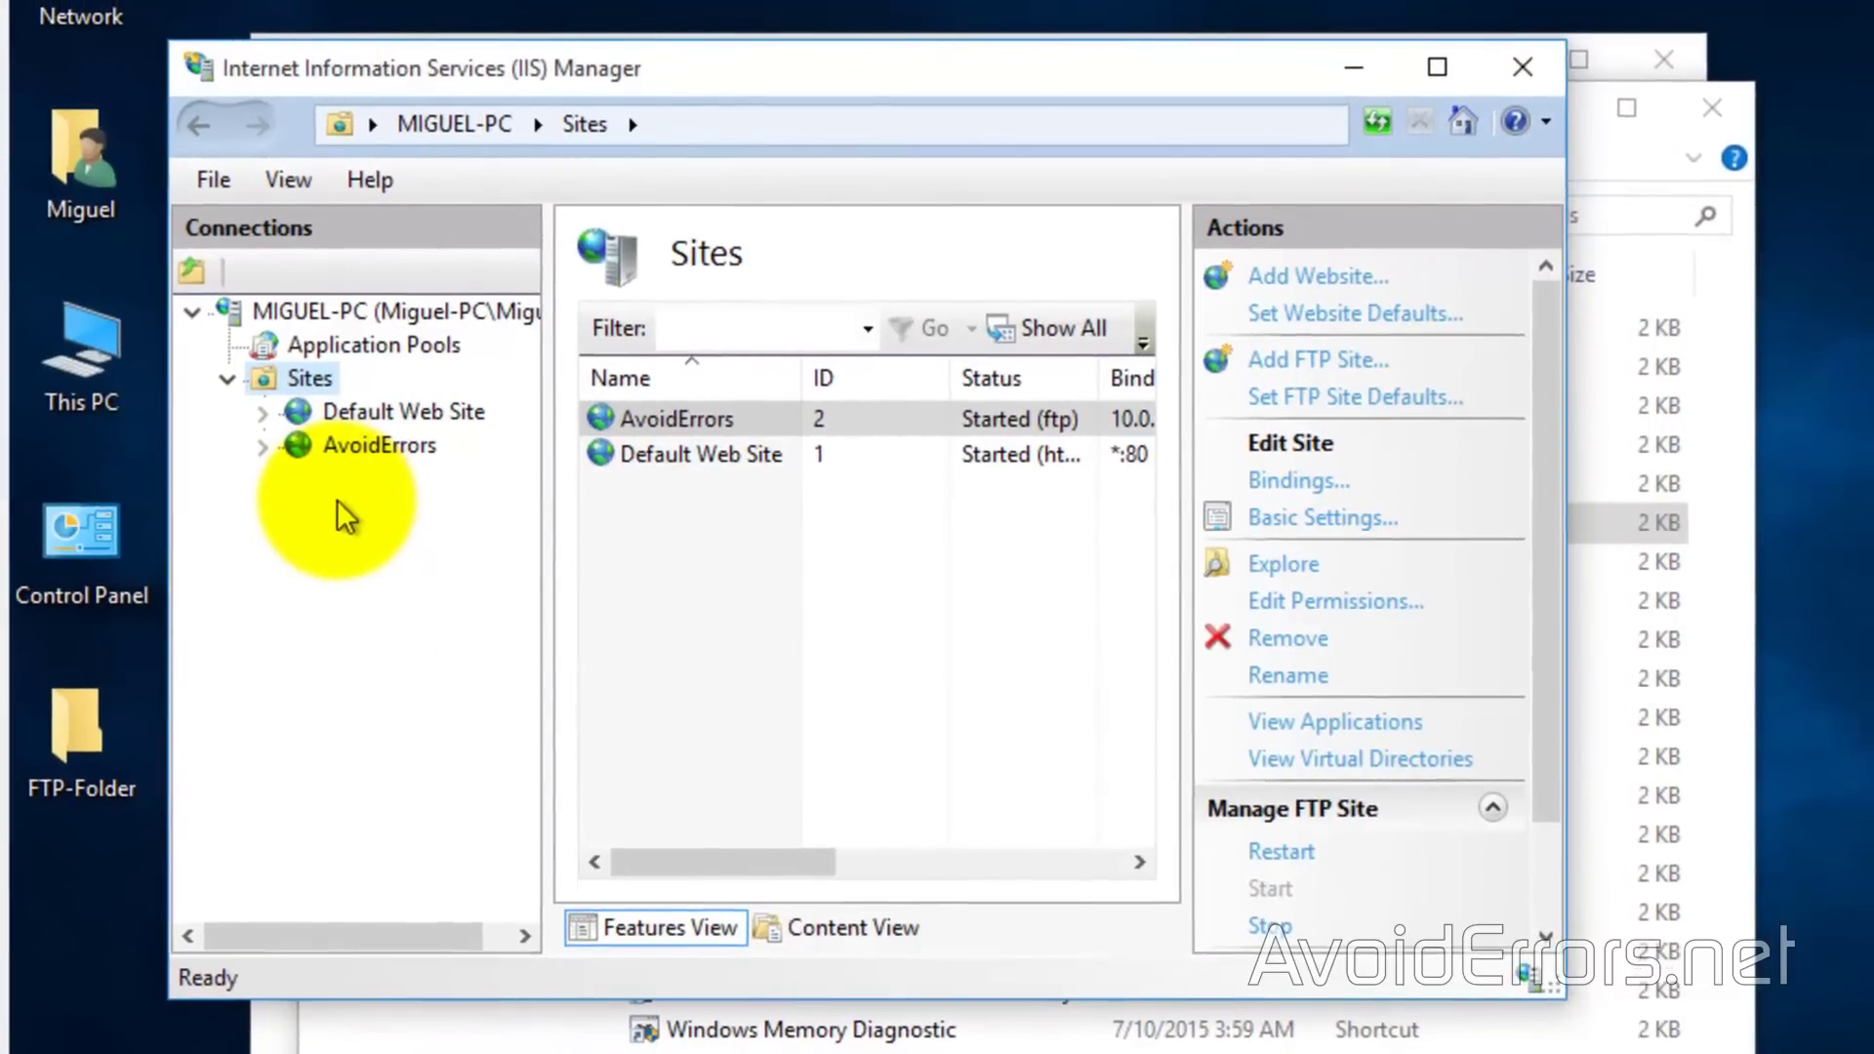
Allow FTP Server through Windows Firewall on public networks in Control Panel's allowed apps list
click(90, 538)
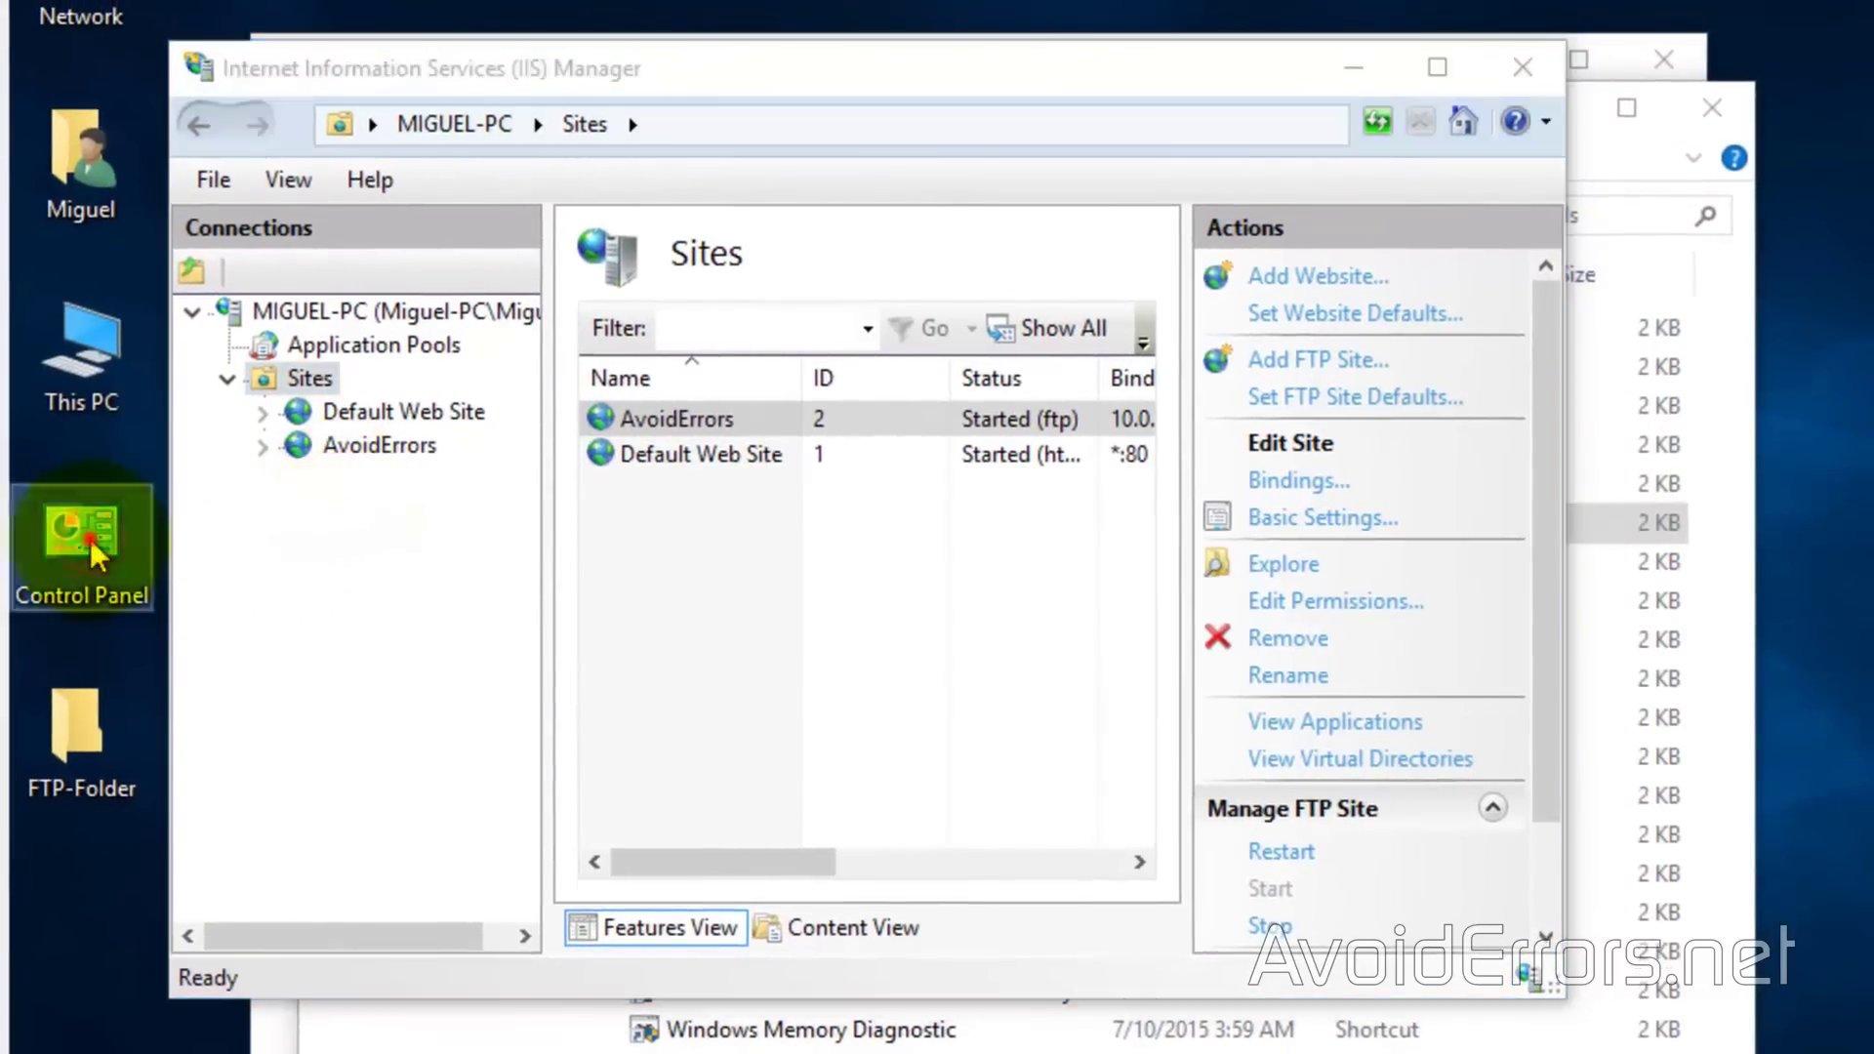
double_click(90, 537)
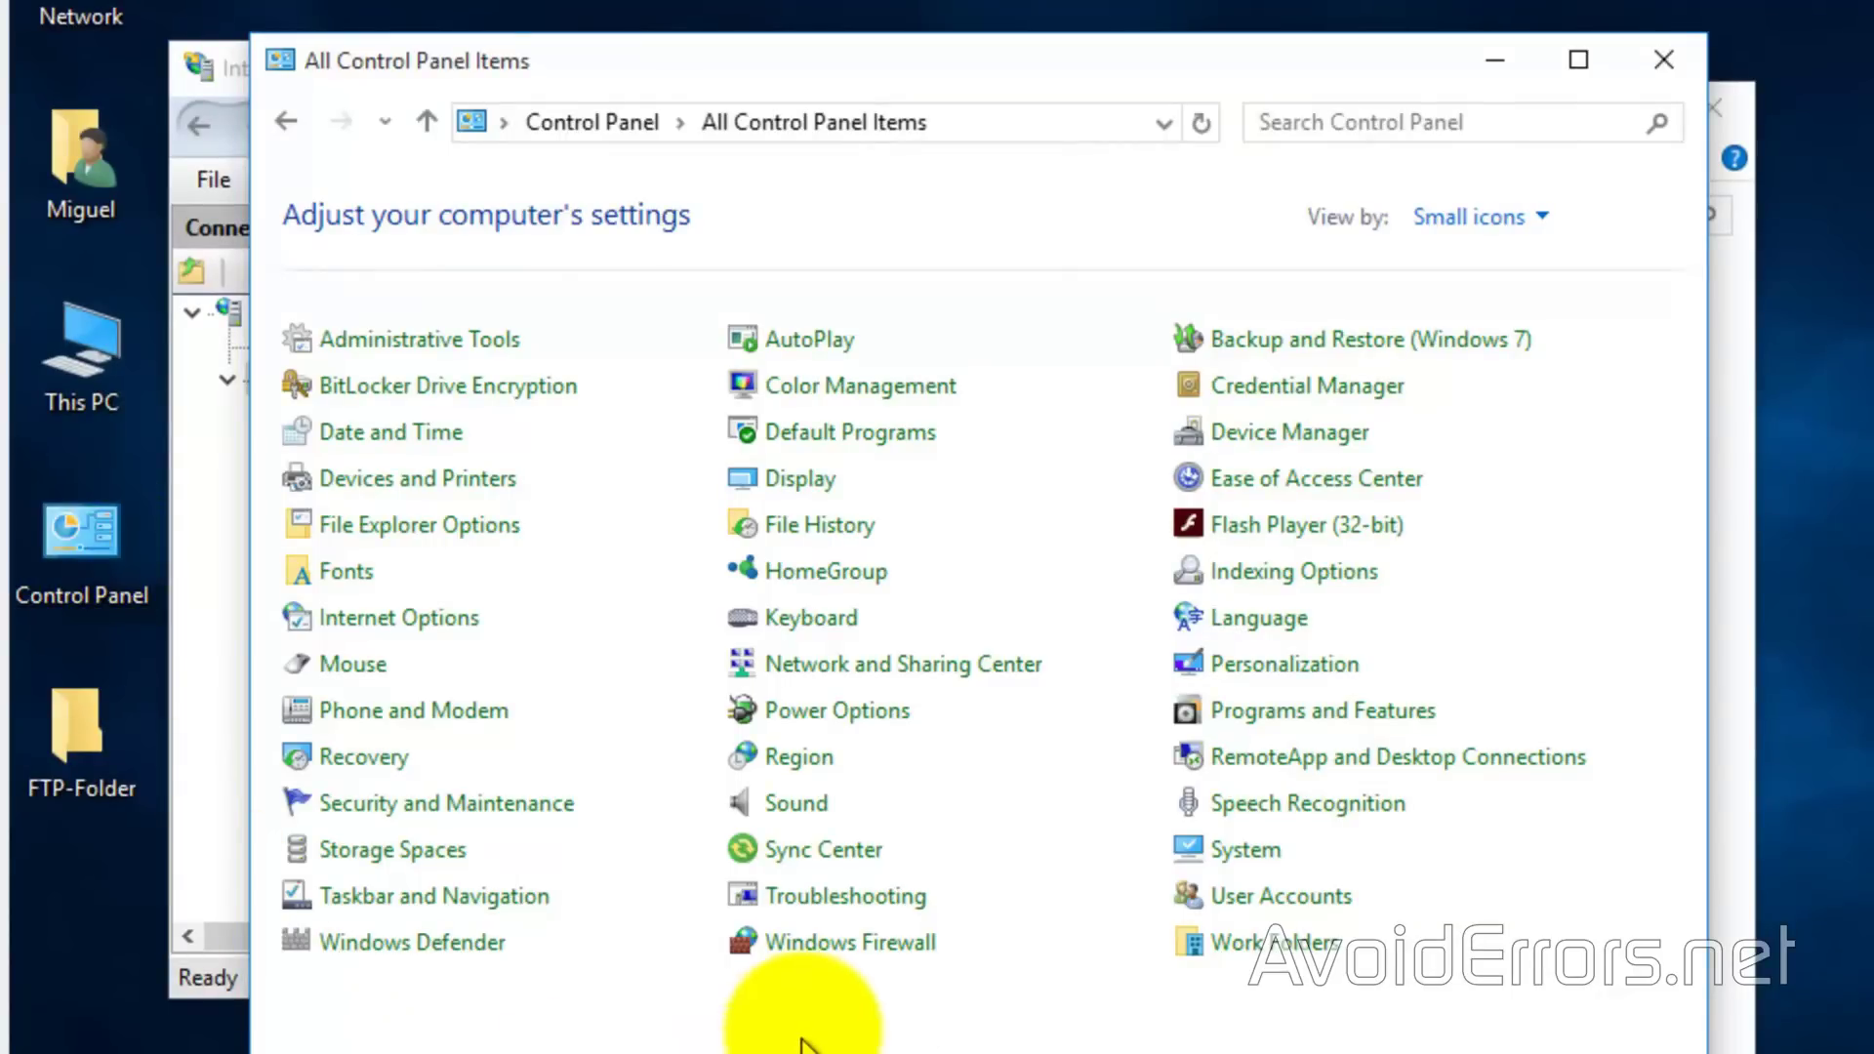
click(839, 952)
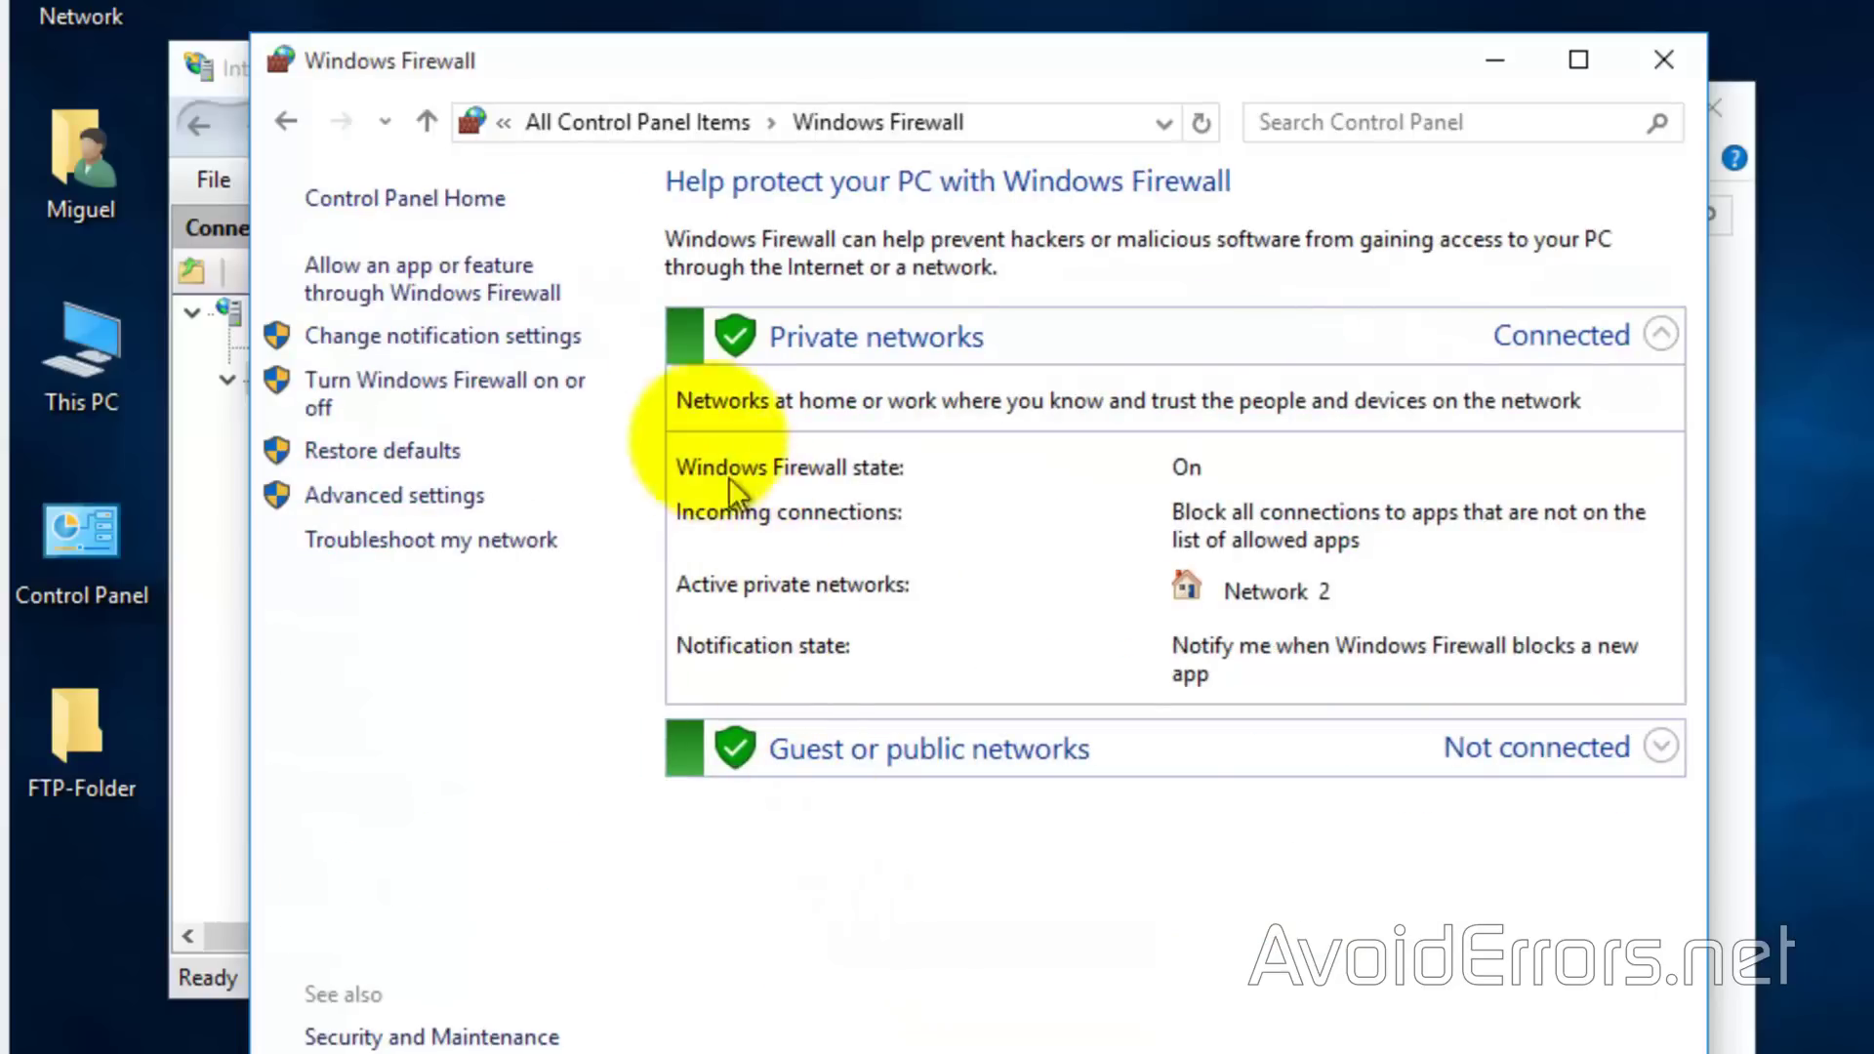
click(560, 293)
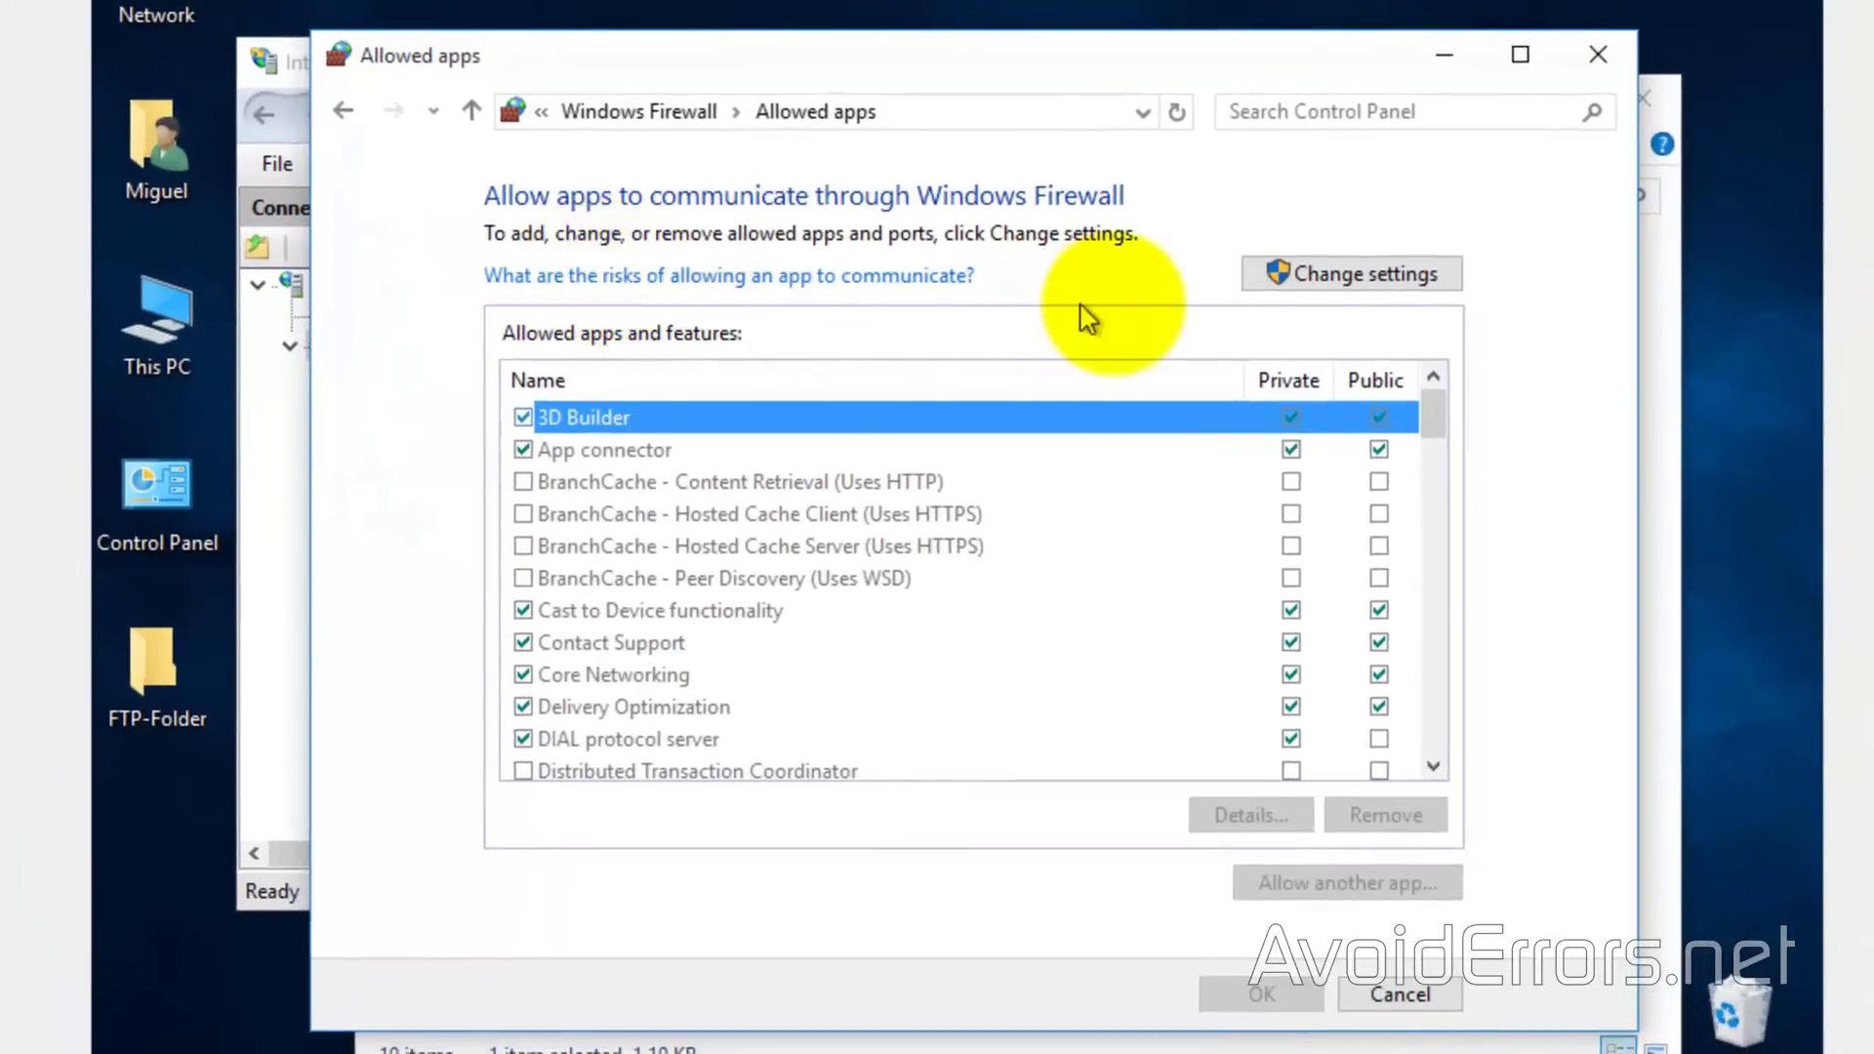
click(1265, 278)
click(1150, 513)
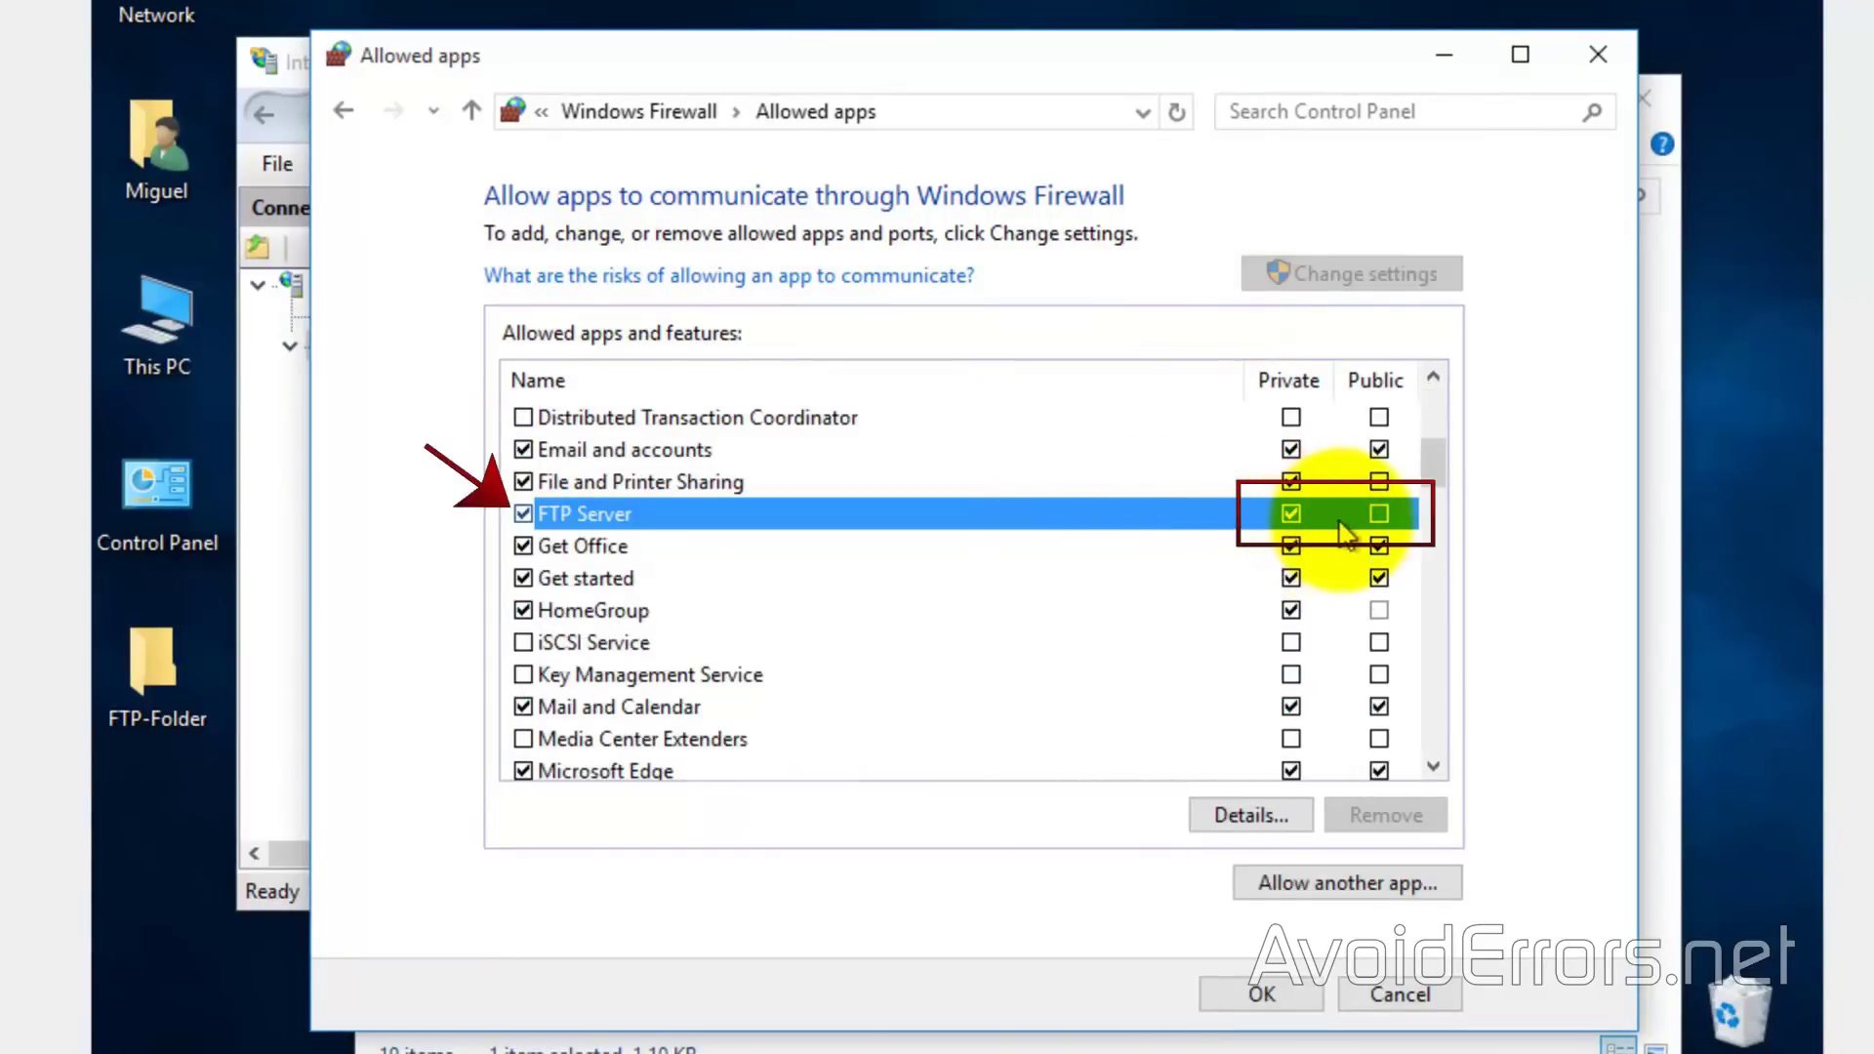
click(1374, 517)
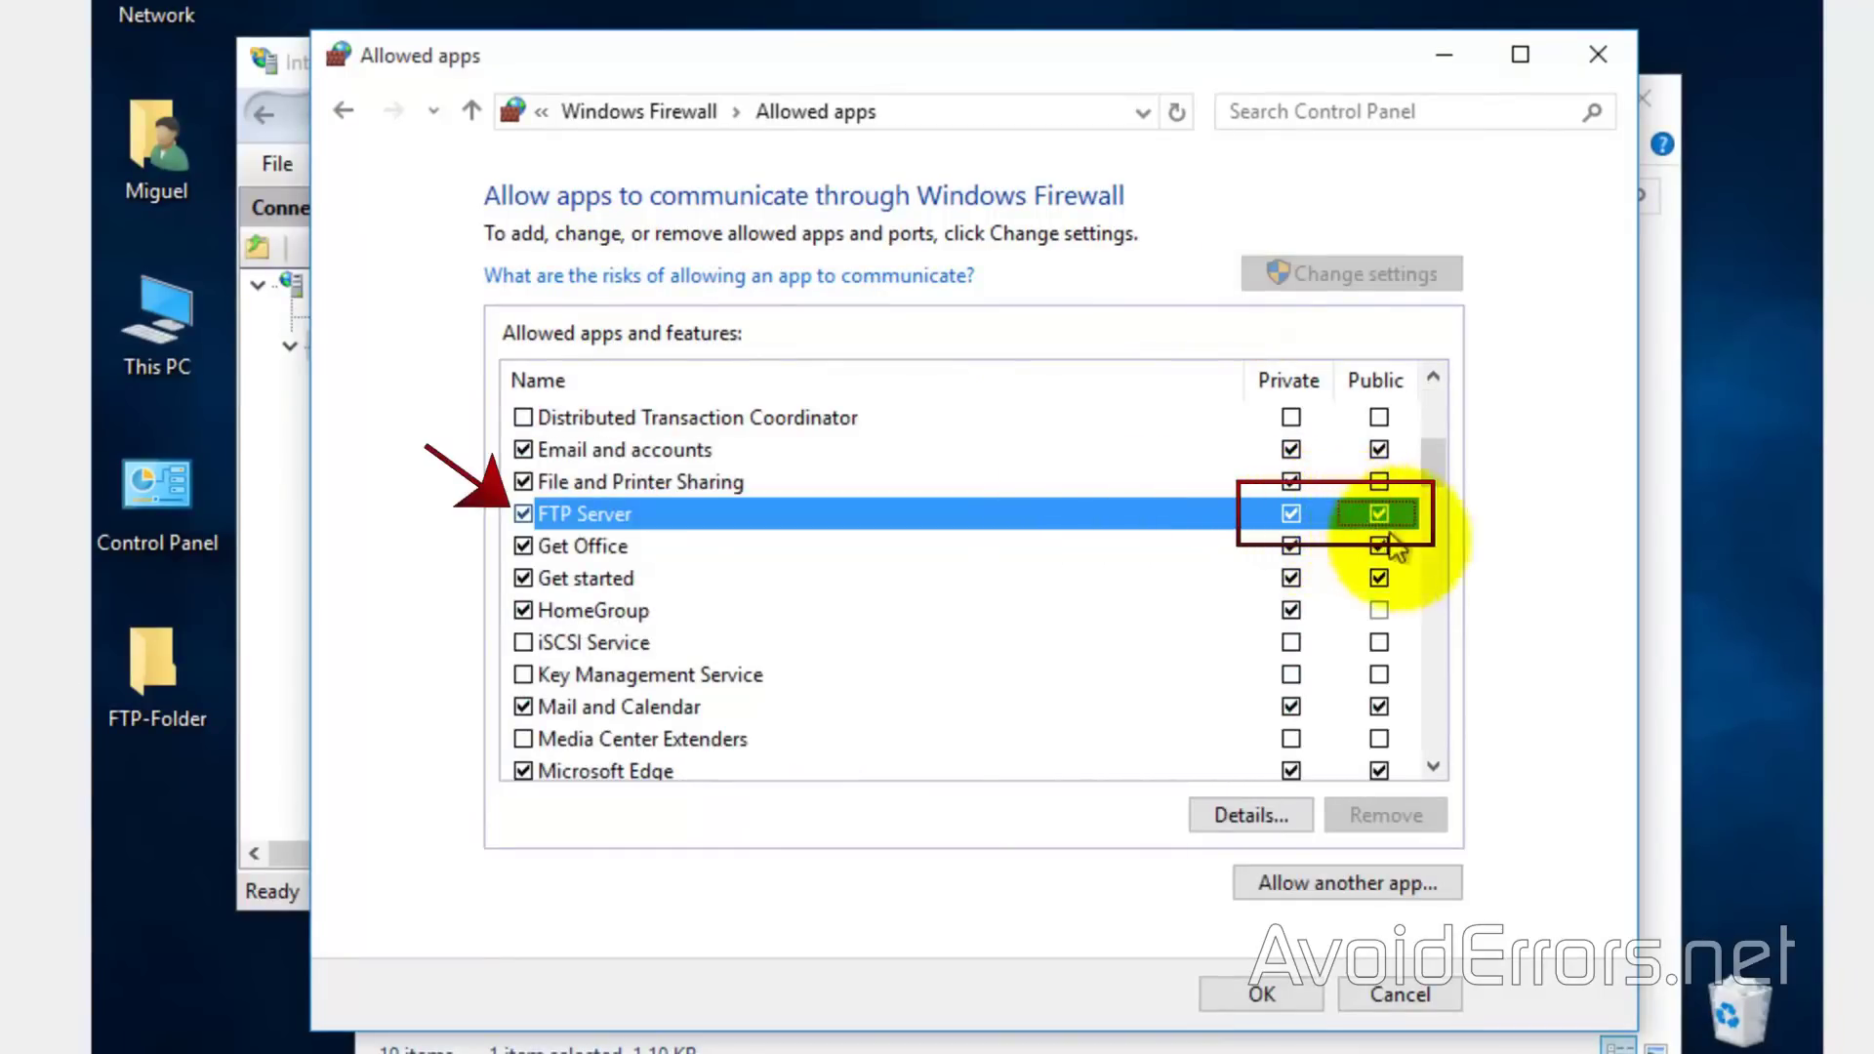
click(1262, 993)
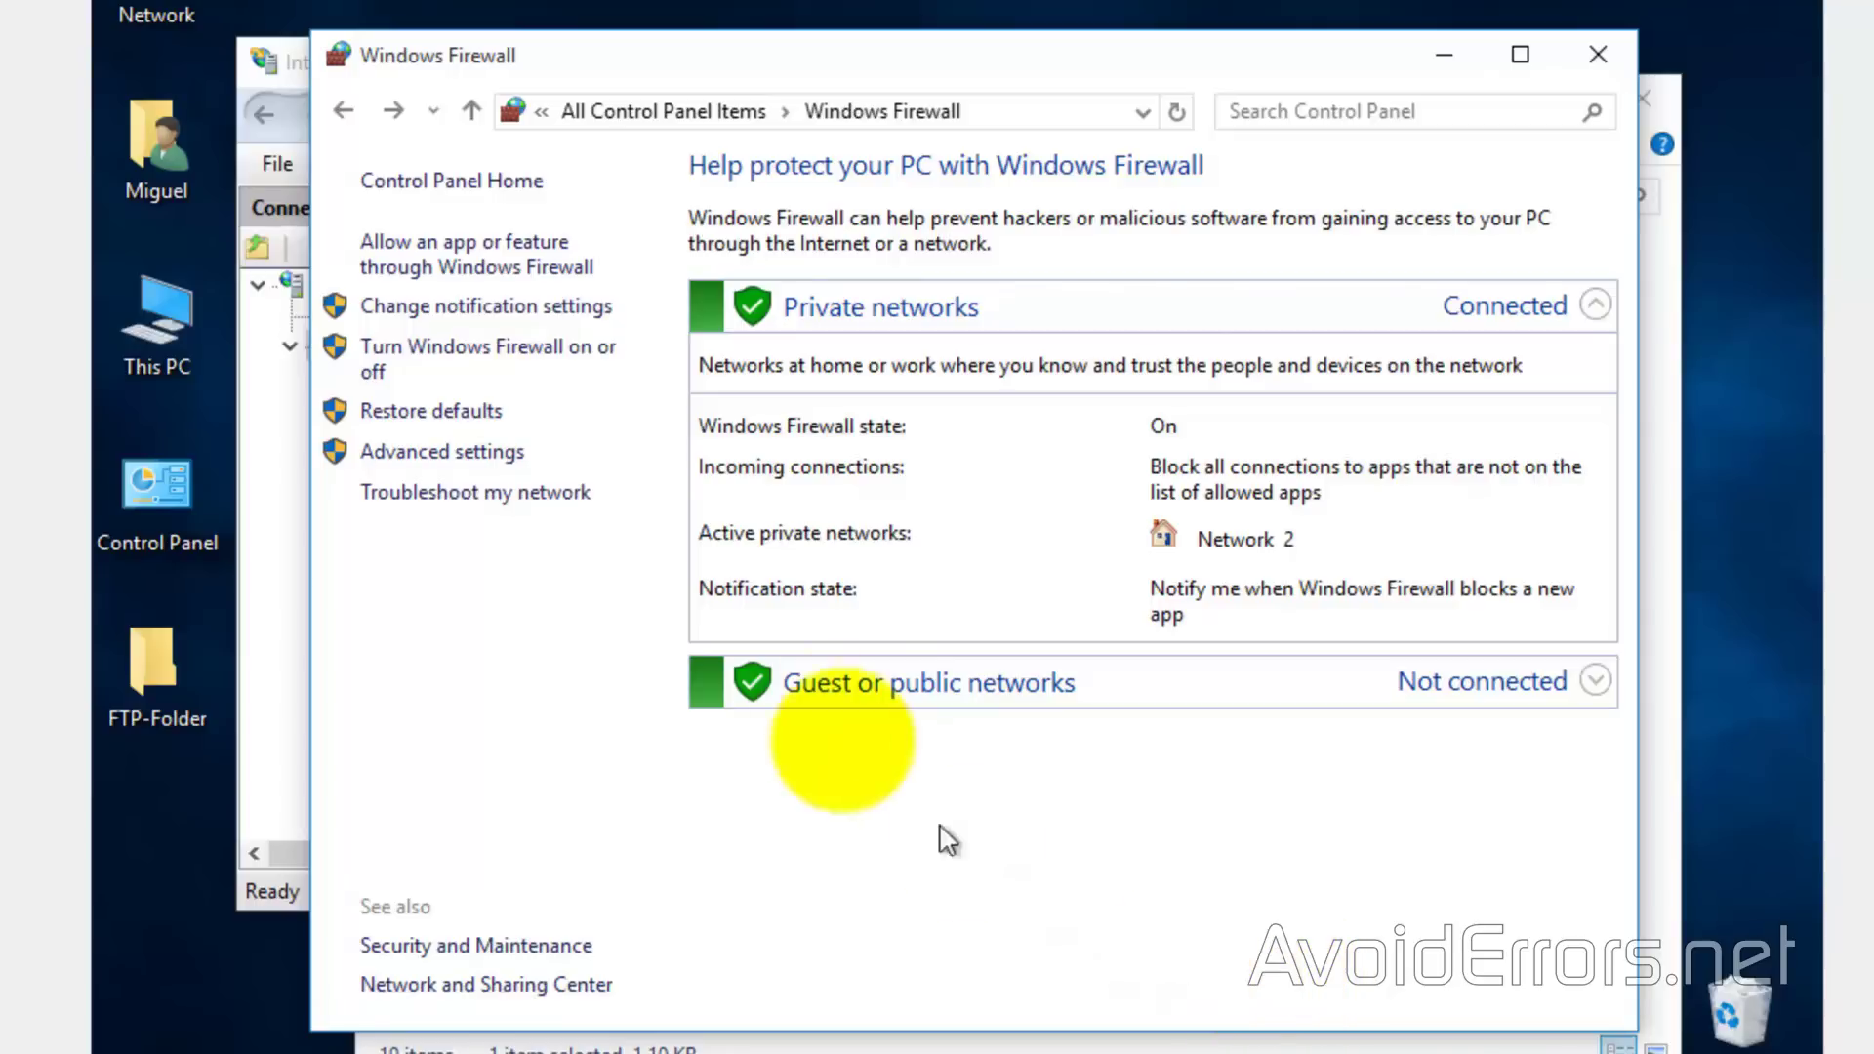
Turn off Windows Firewall for both private and public networks, then close the window
click(581, 359)
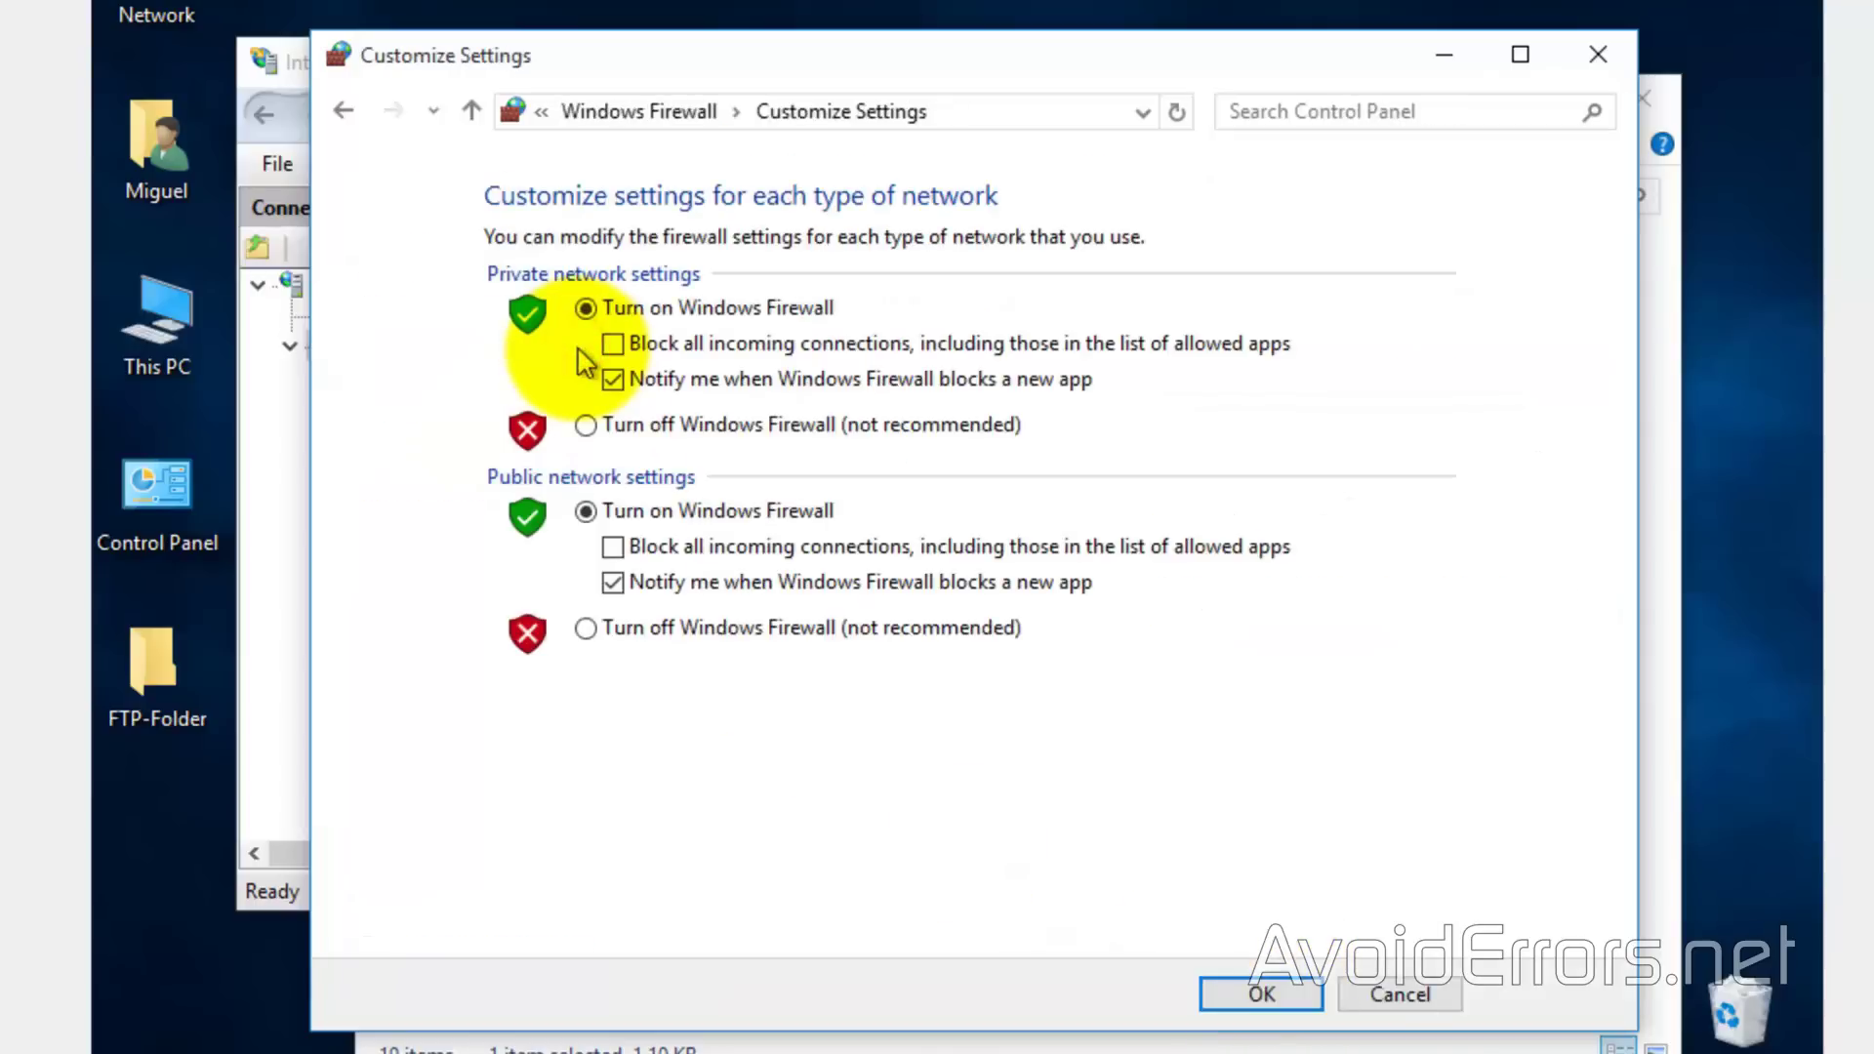
click(585, 424)
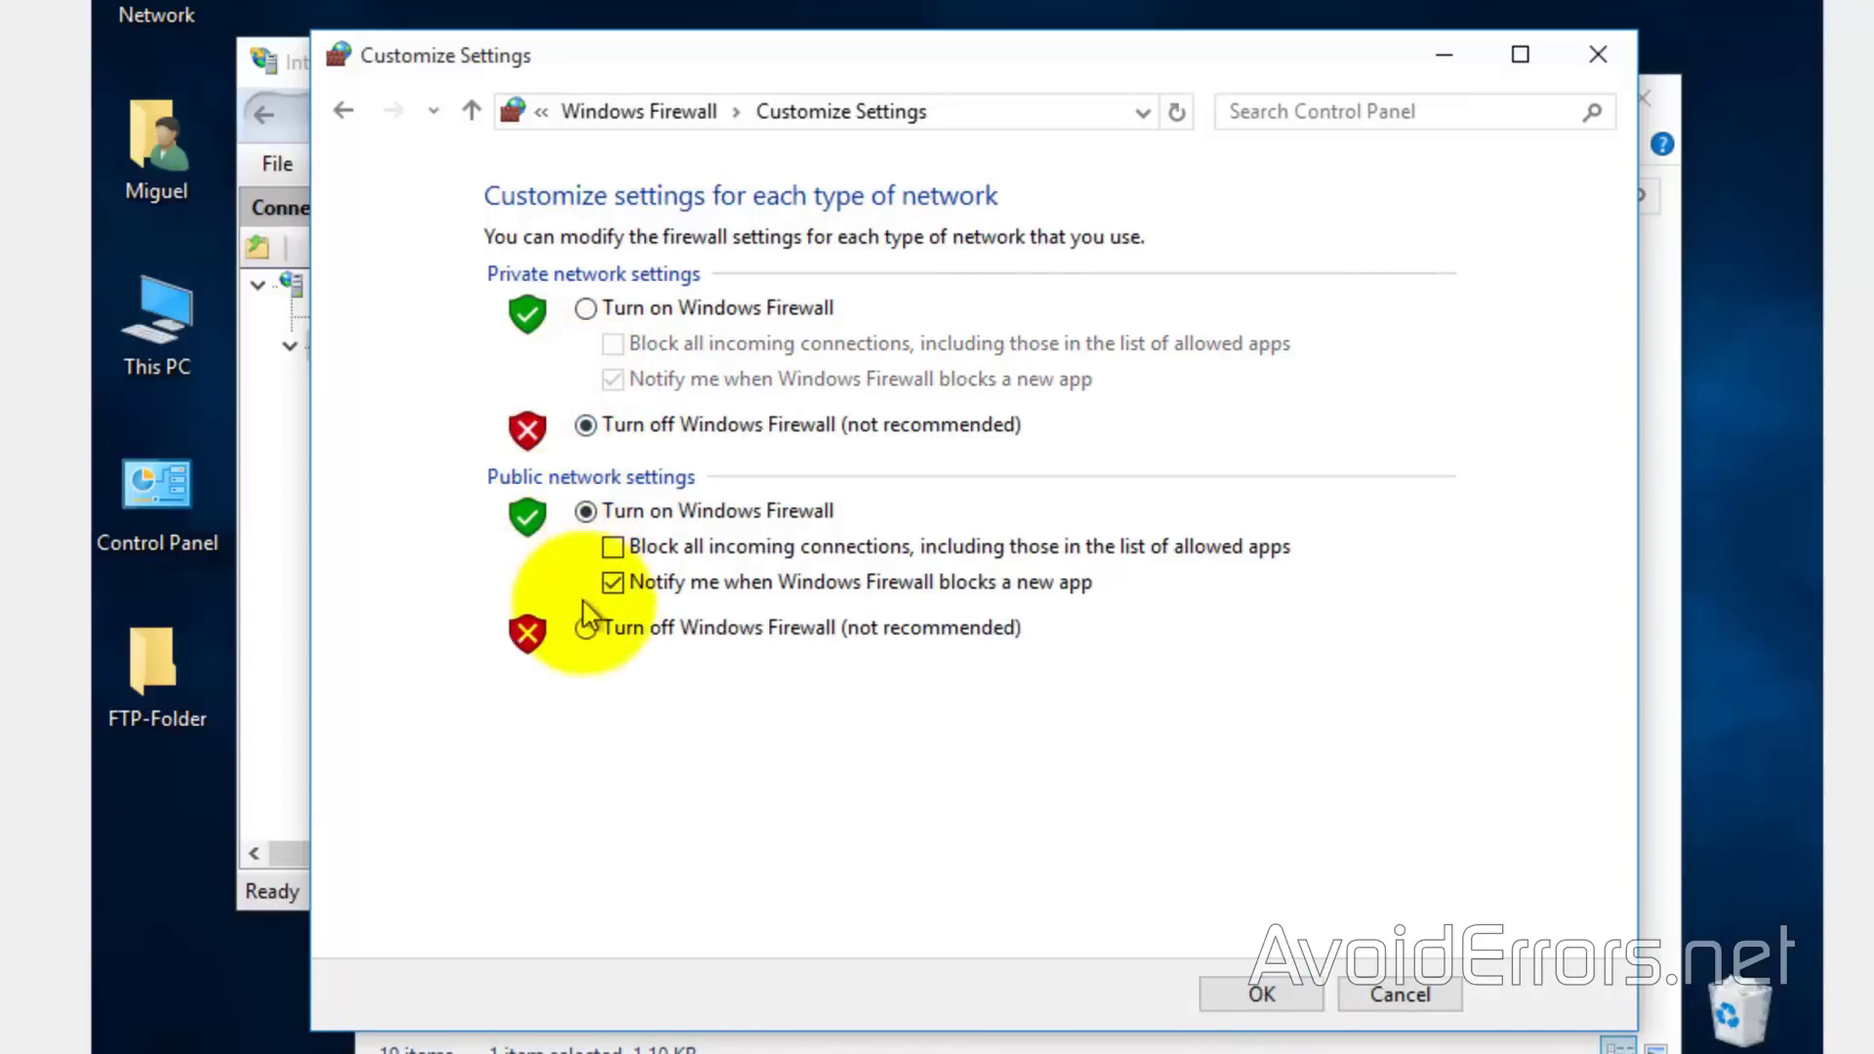
click(586, 624)
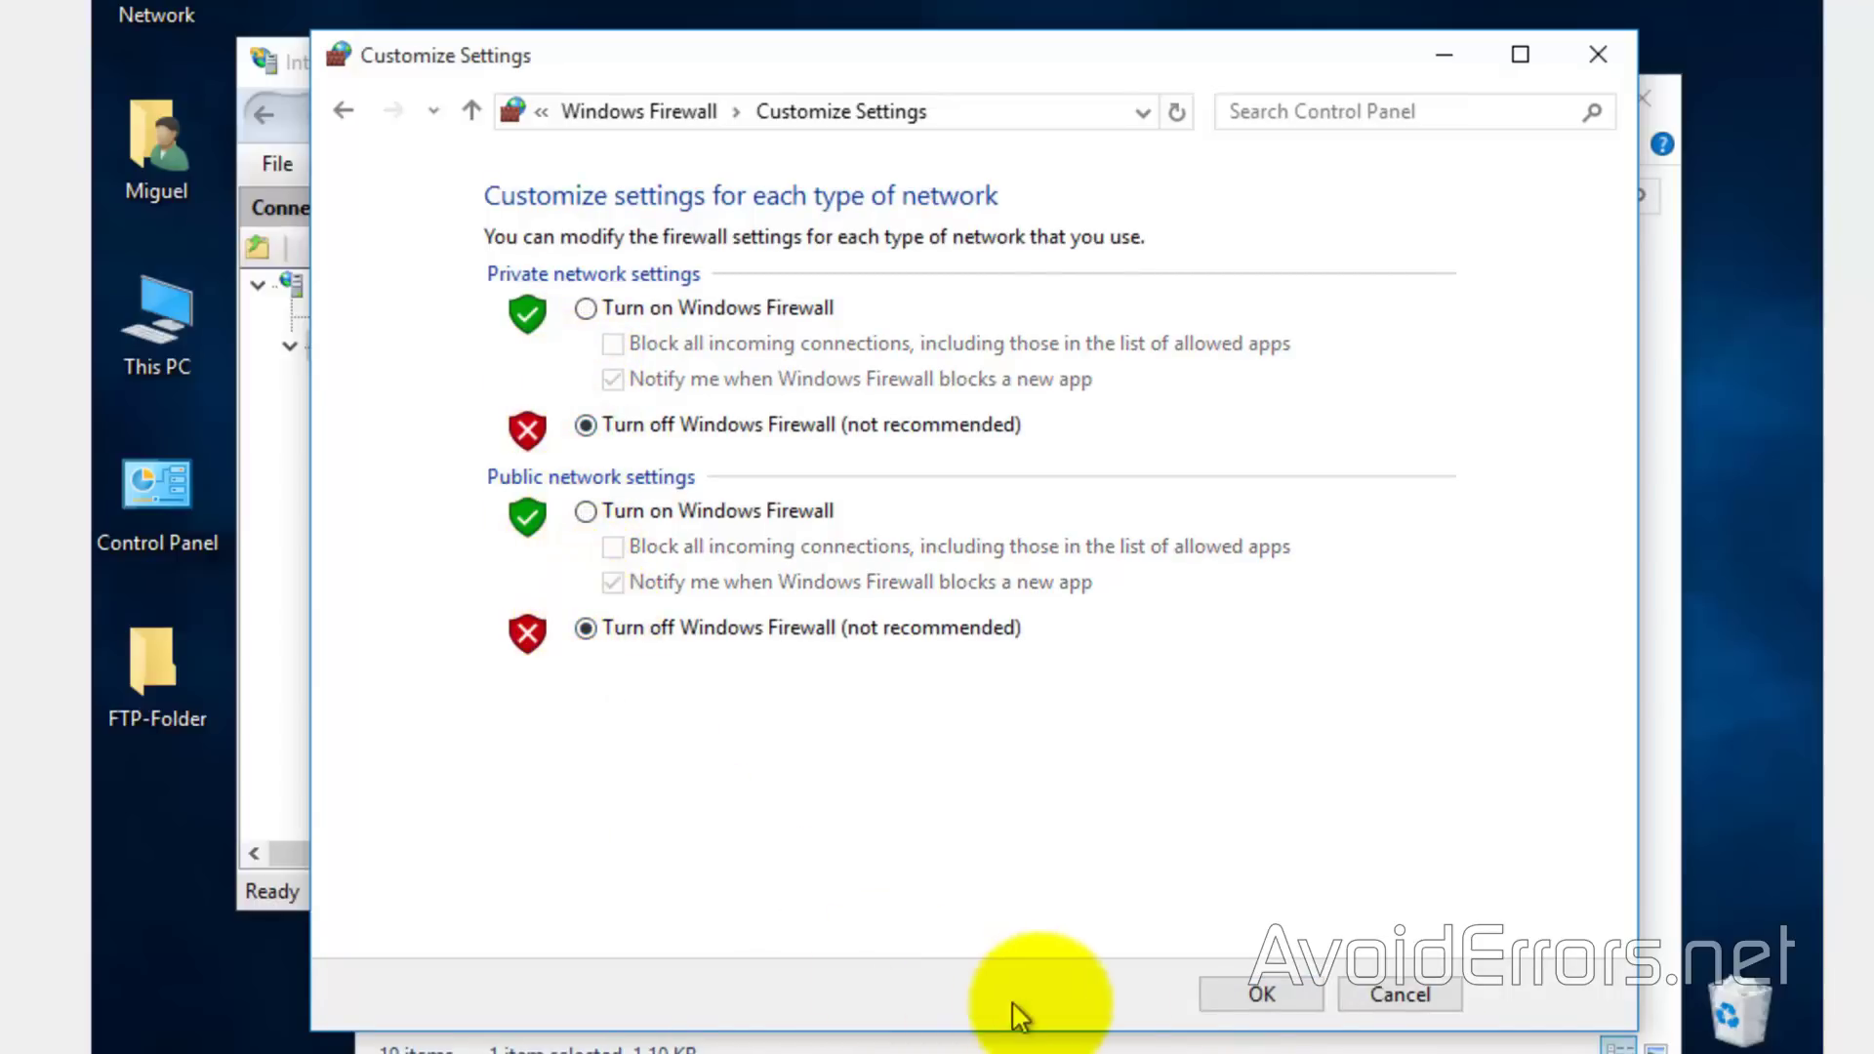
click(1235, 996)
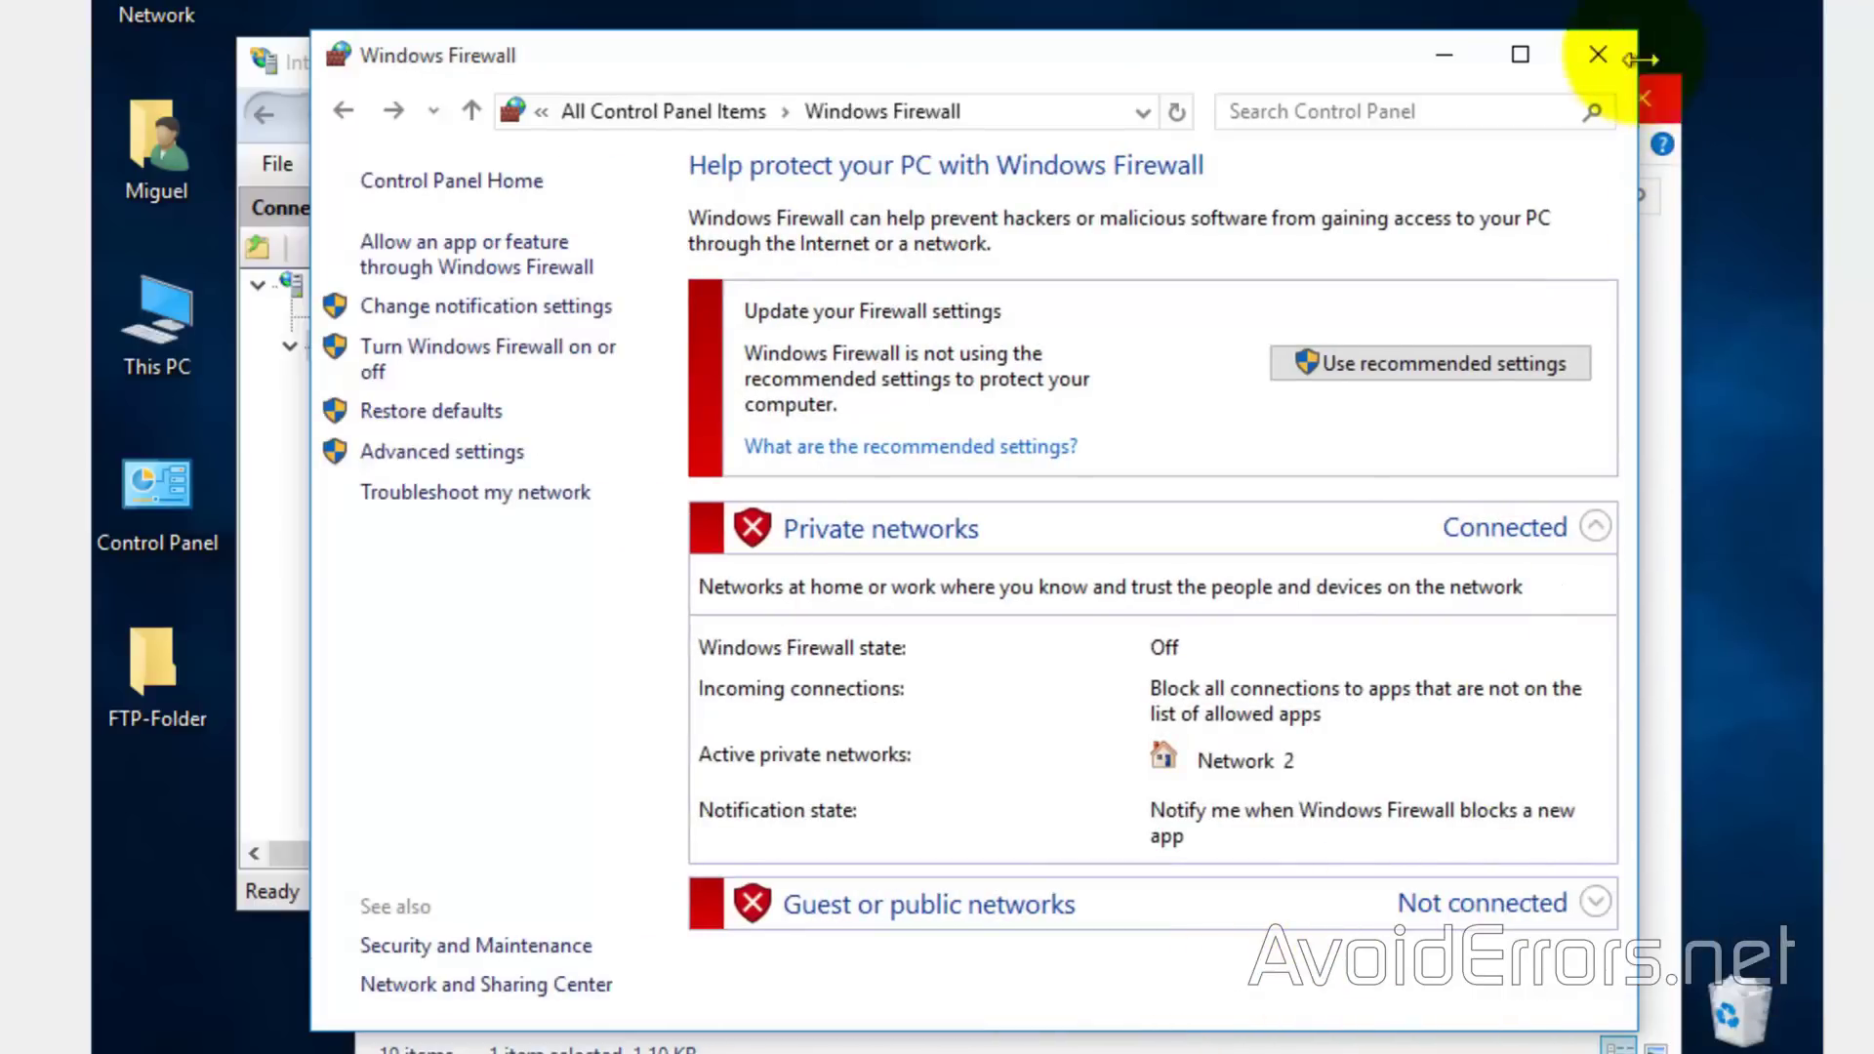
click(1599, 51)
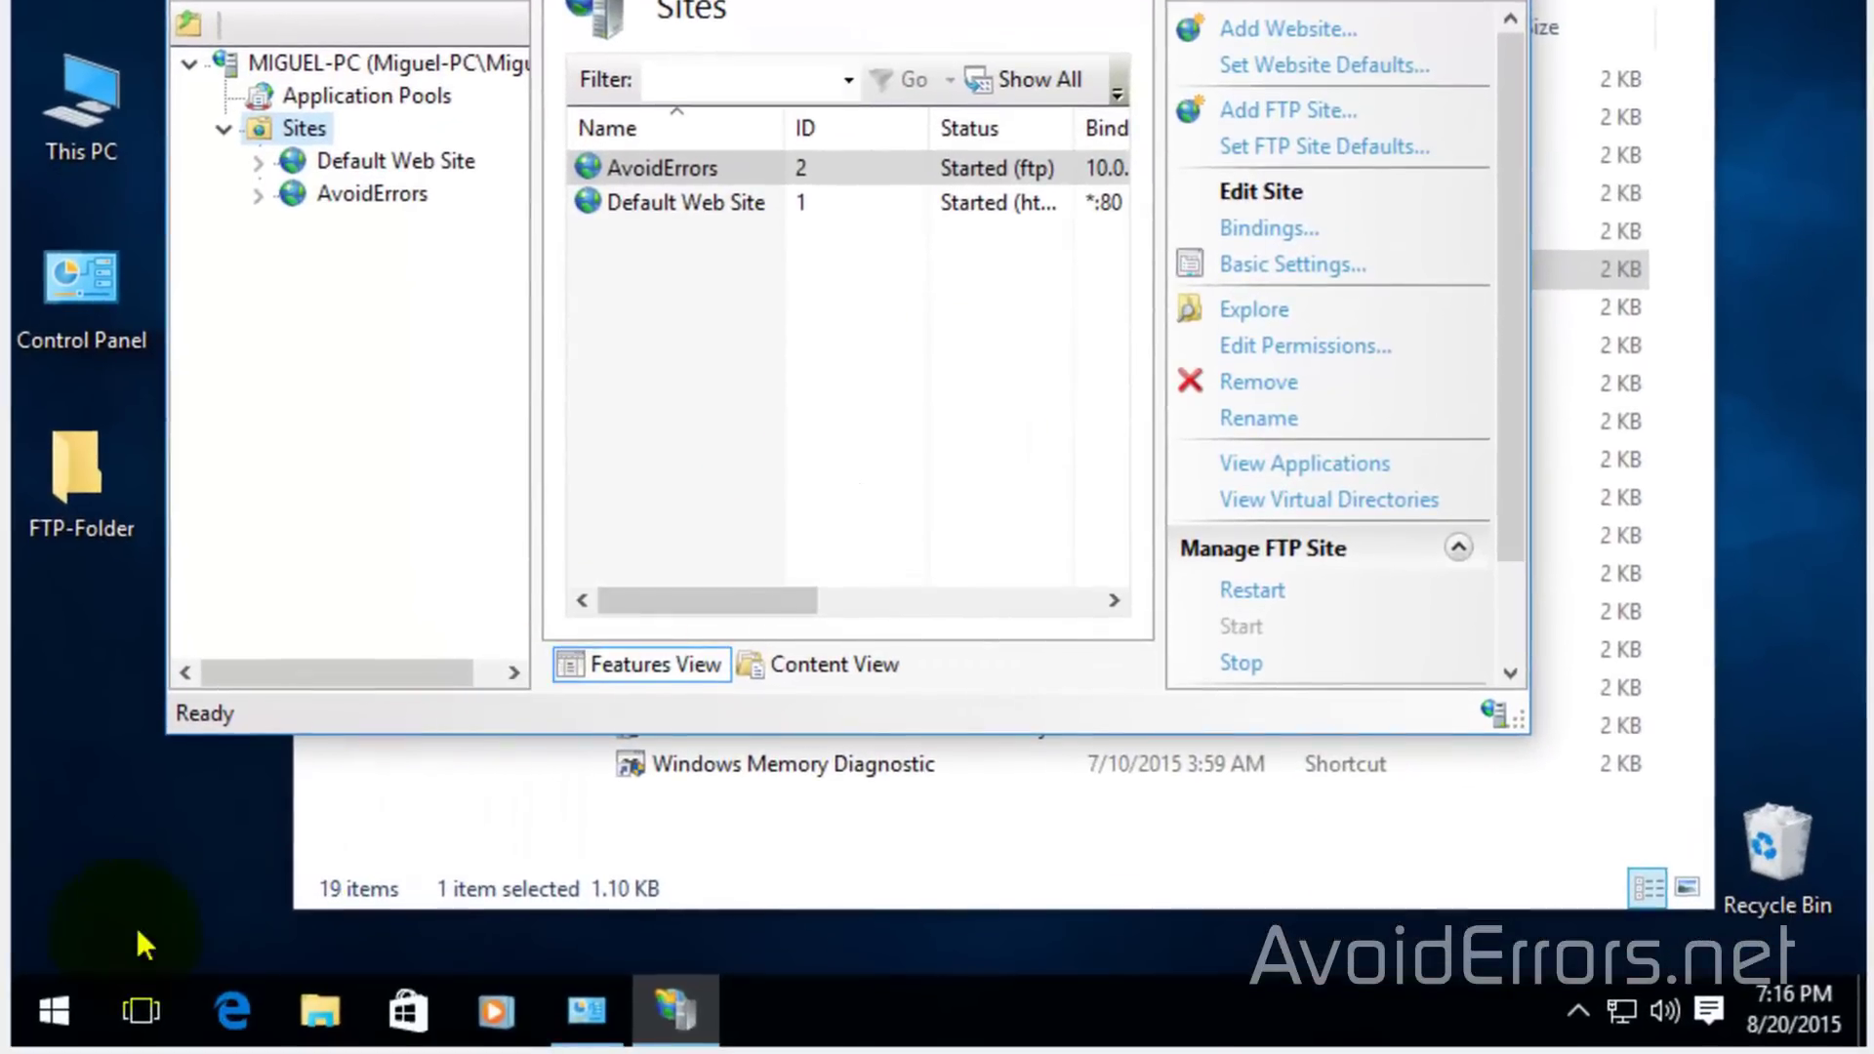
In Settings > Accounts, start adding another user without a Microsoft account
click(54, 1015)
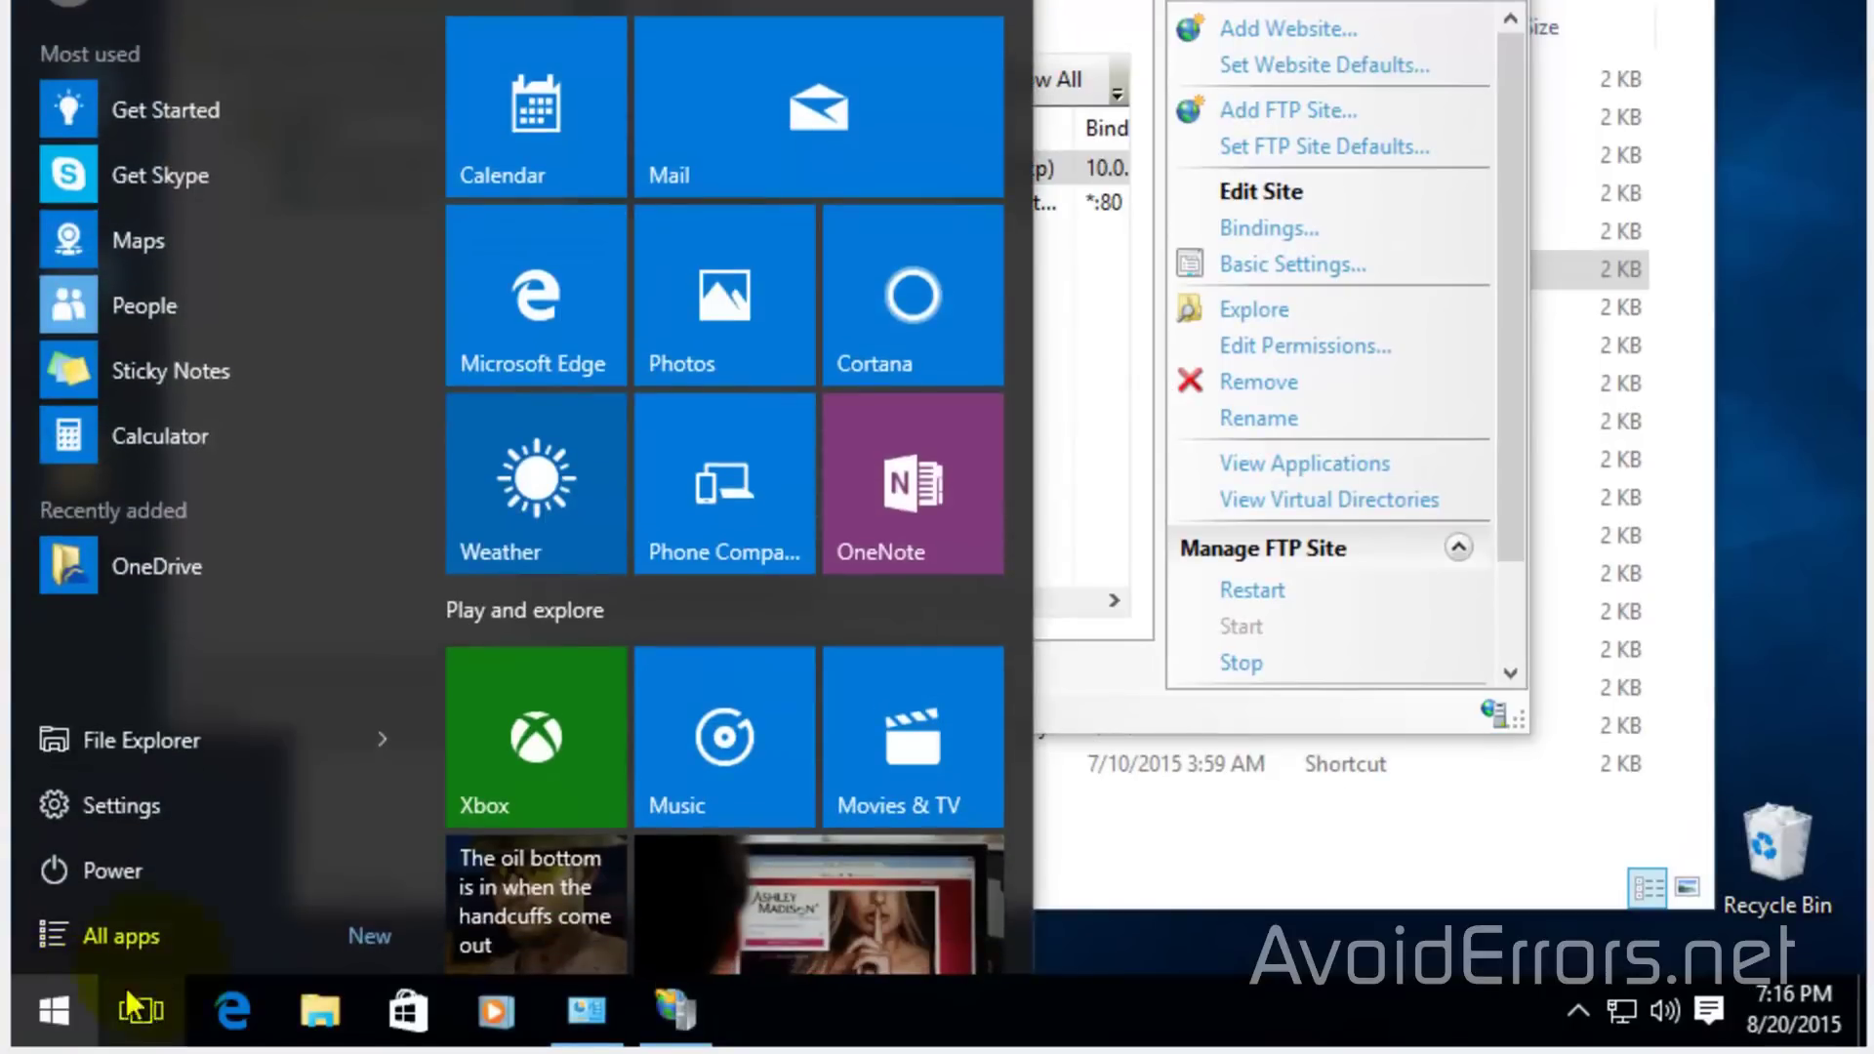
click(238, 806)
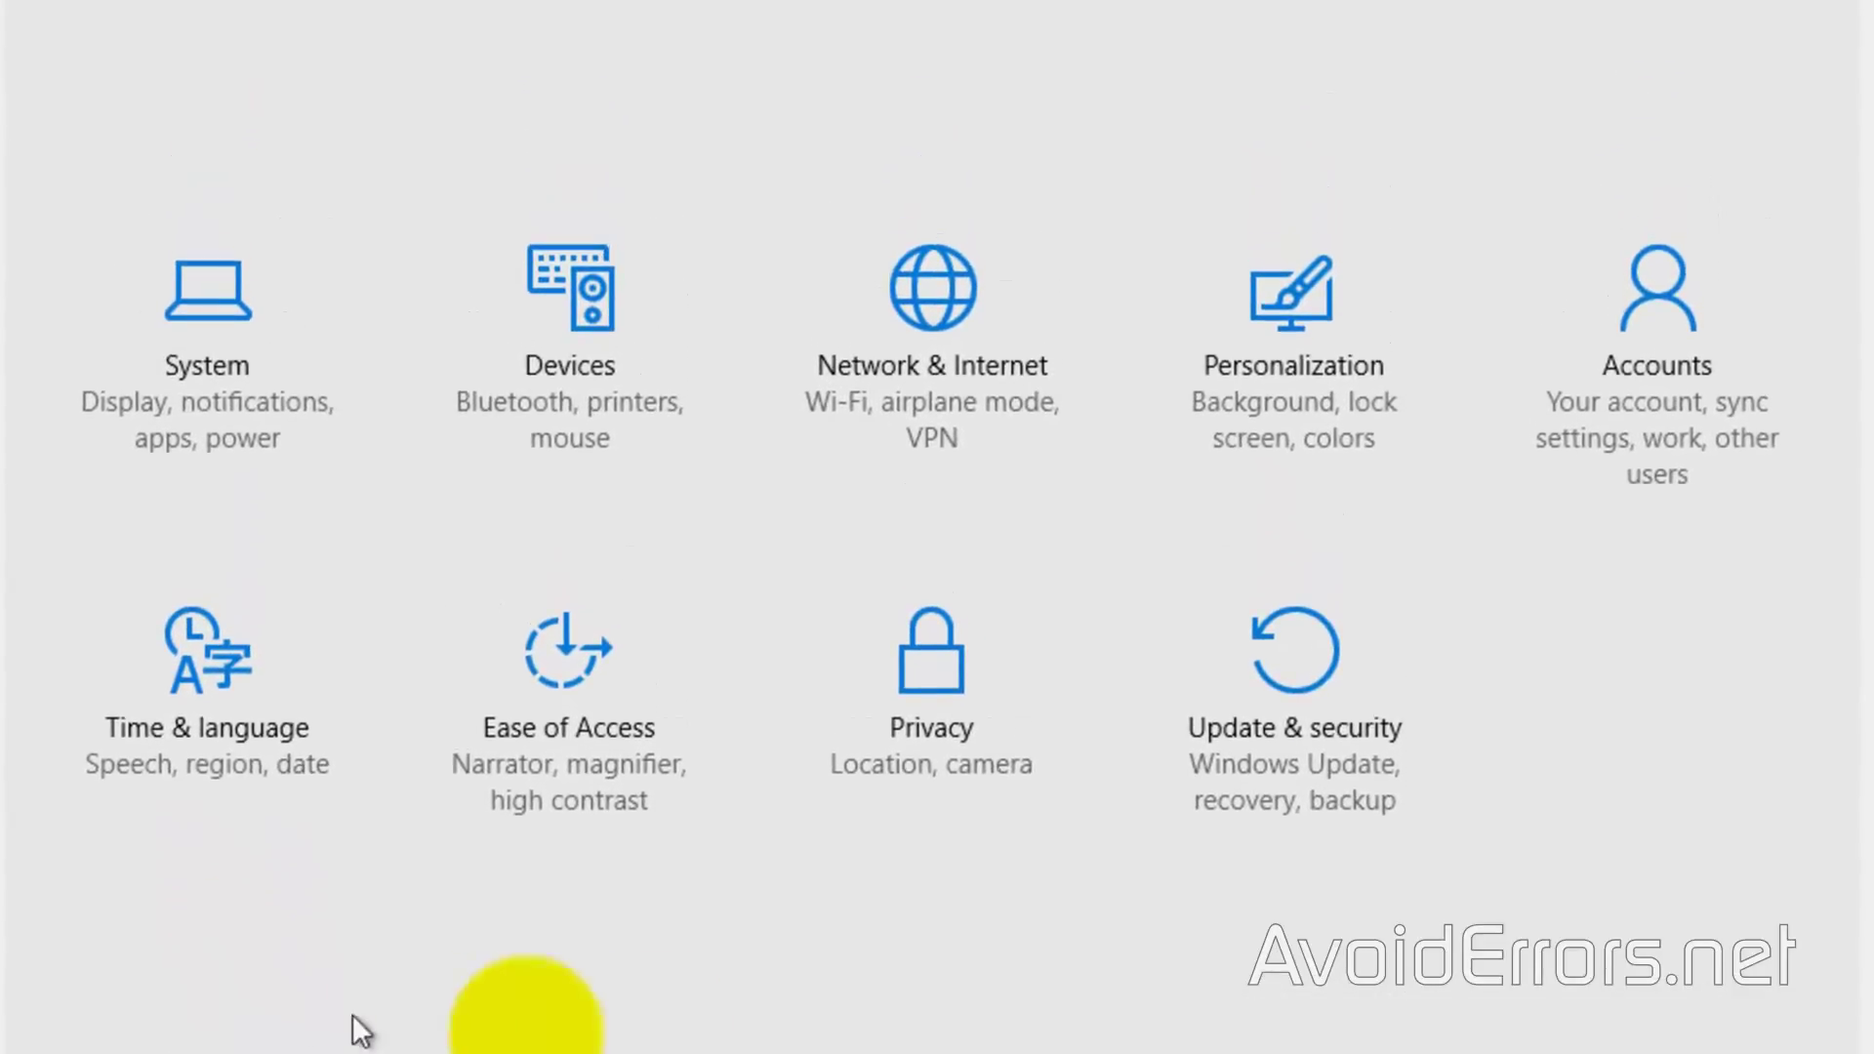
click(1653, 517)
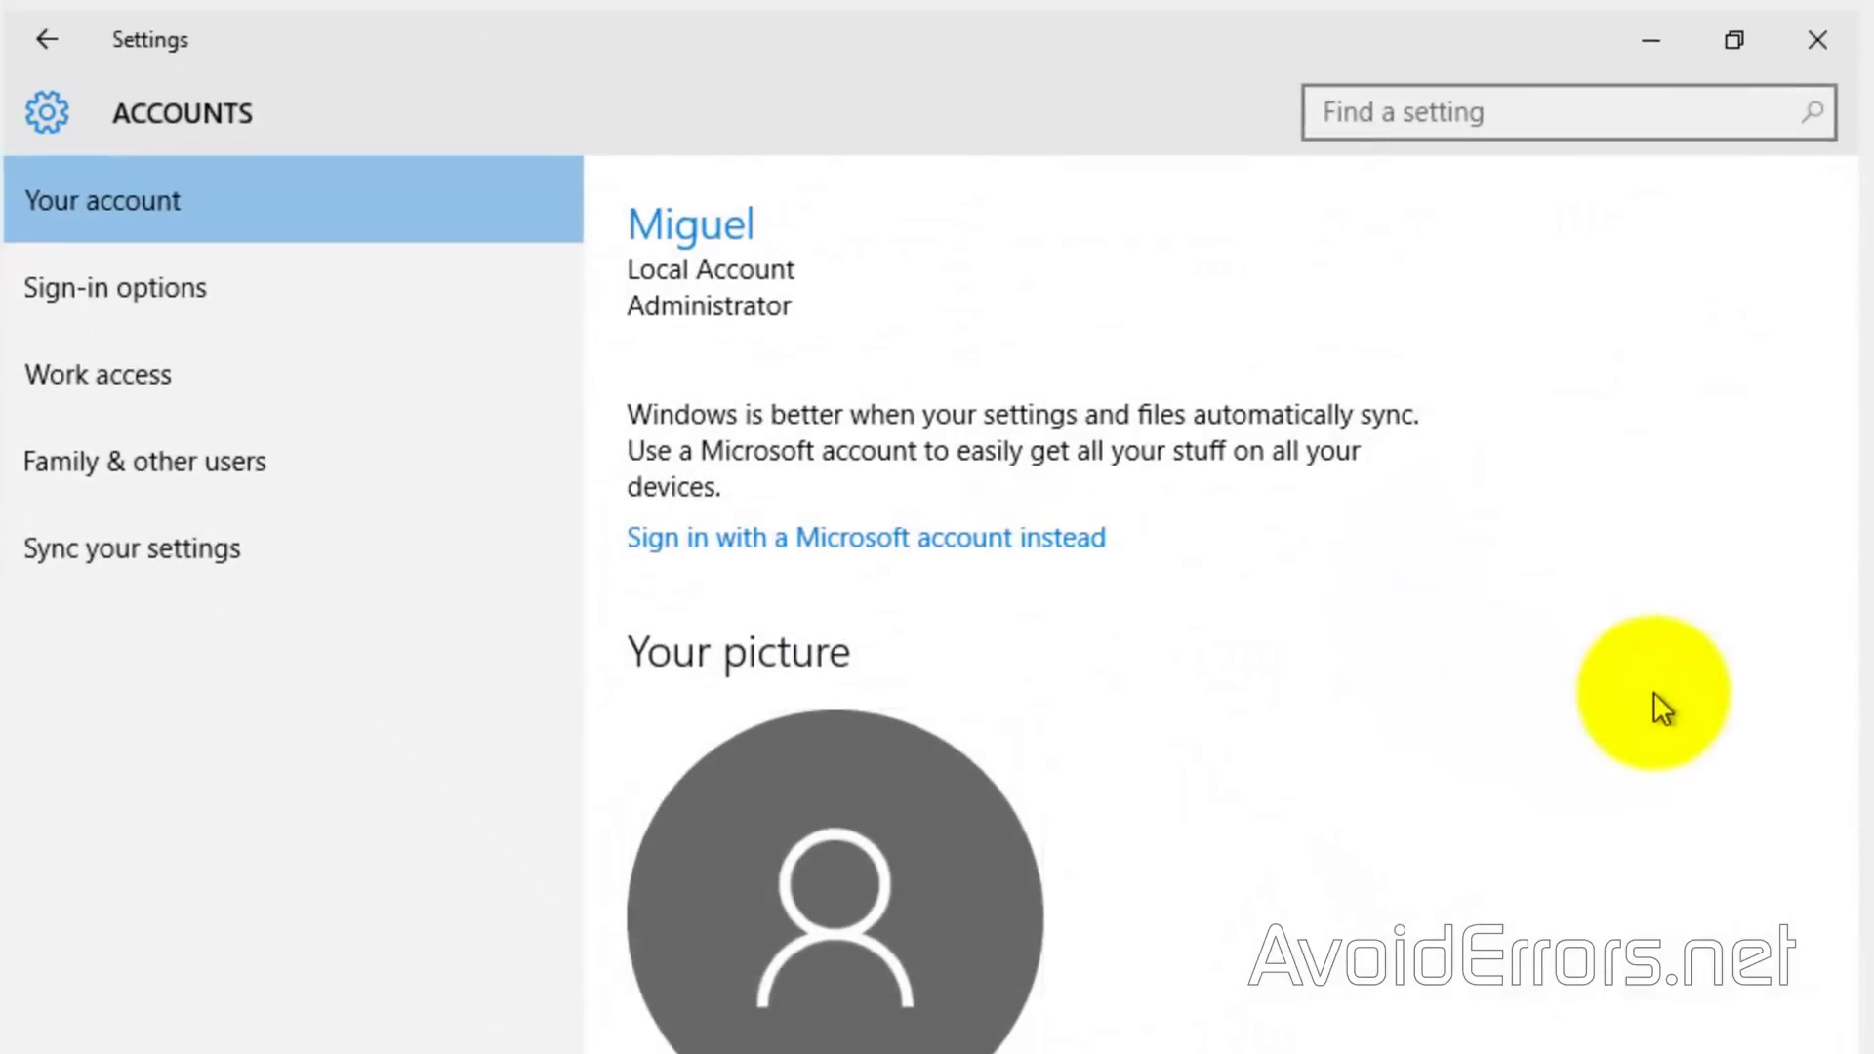
click(291, 483)
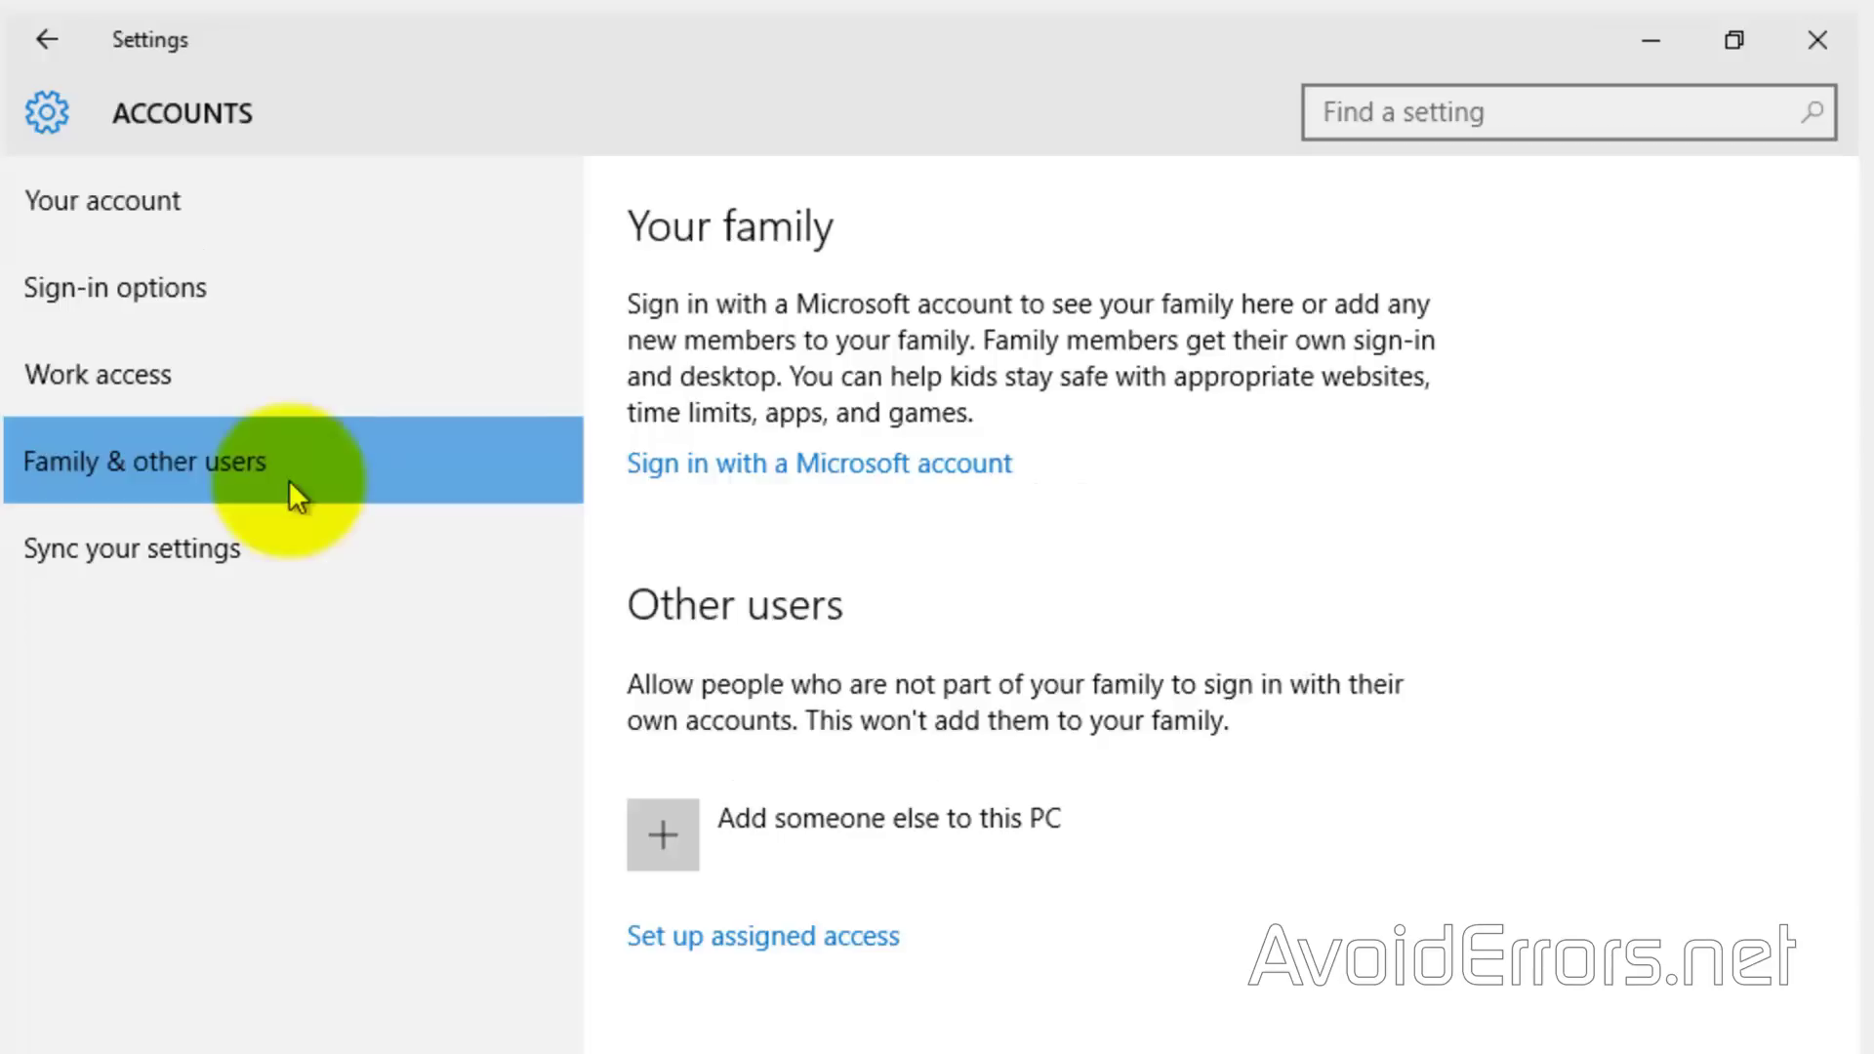
click(663, 847)
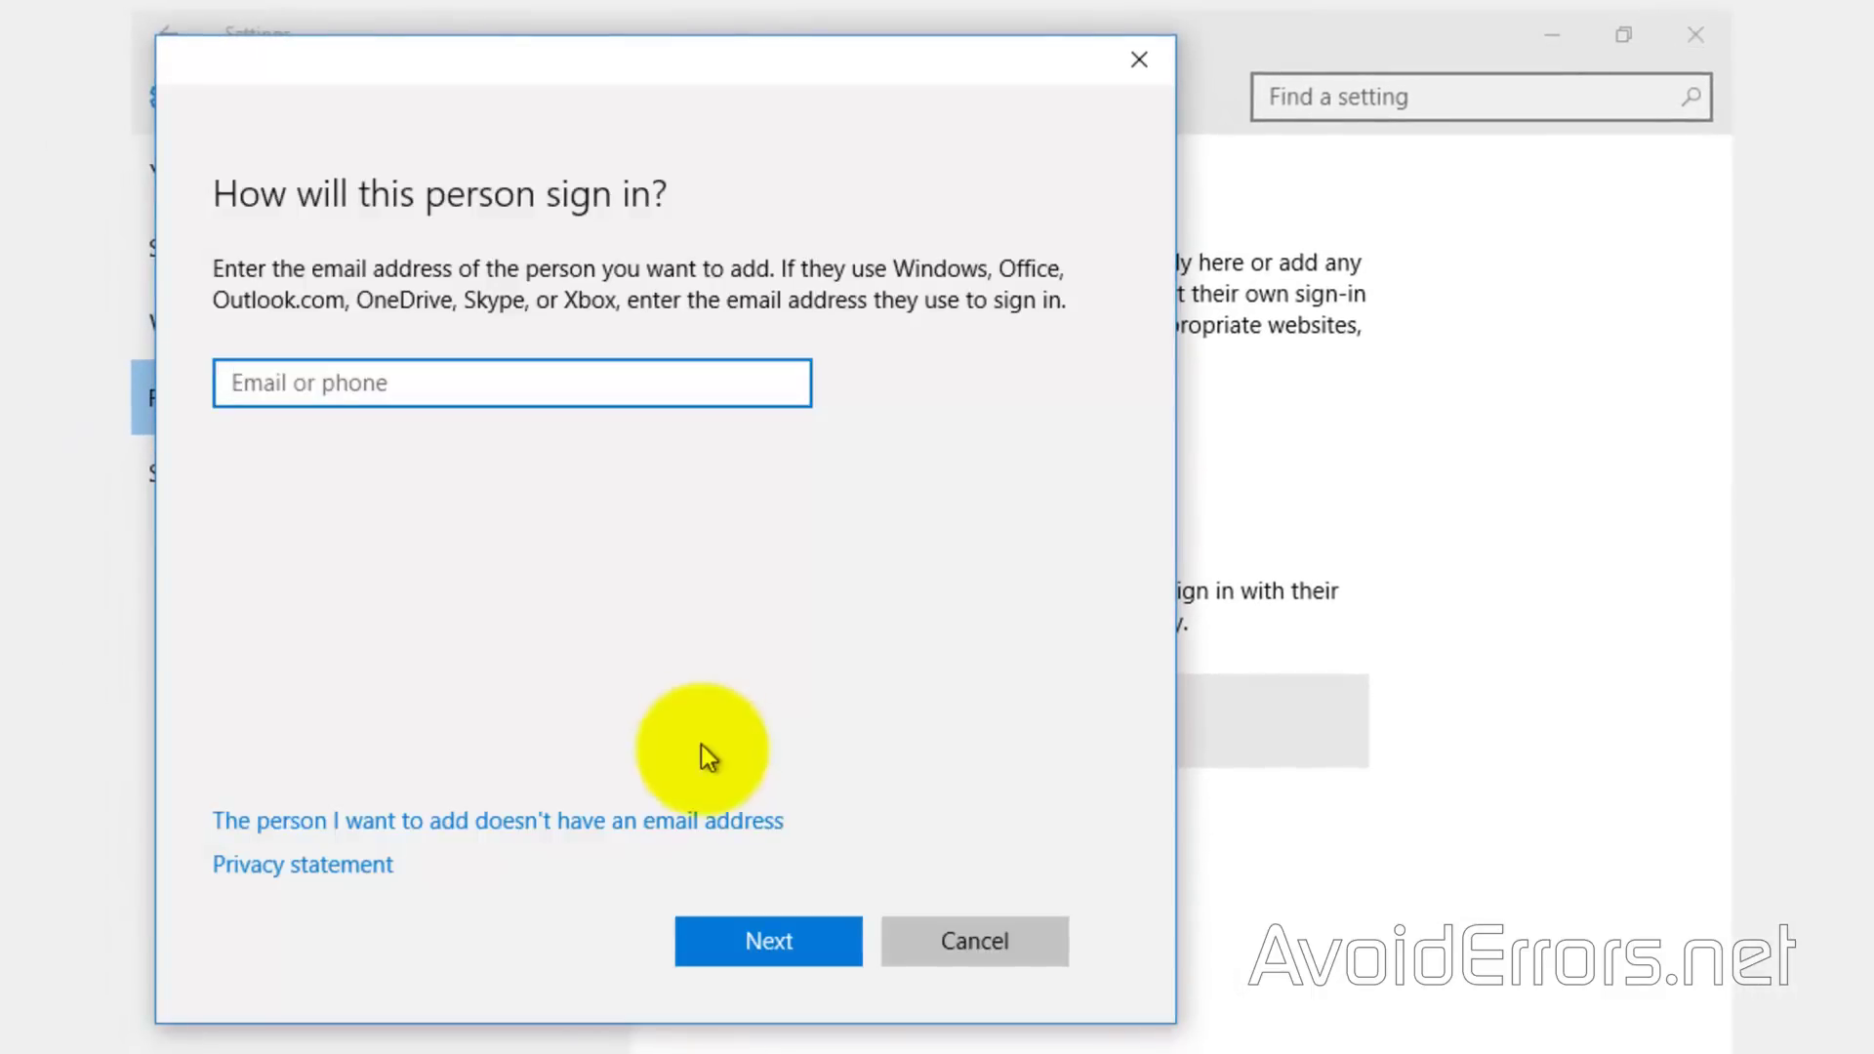
click(692, 828)
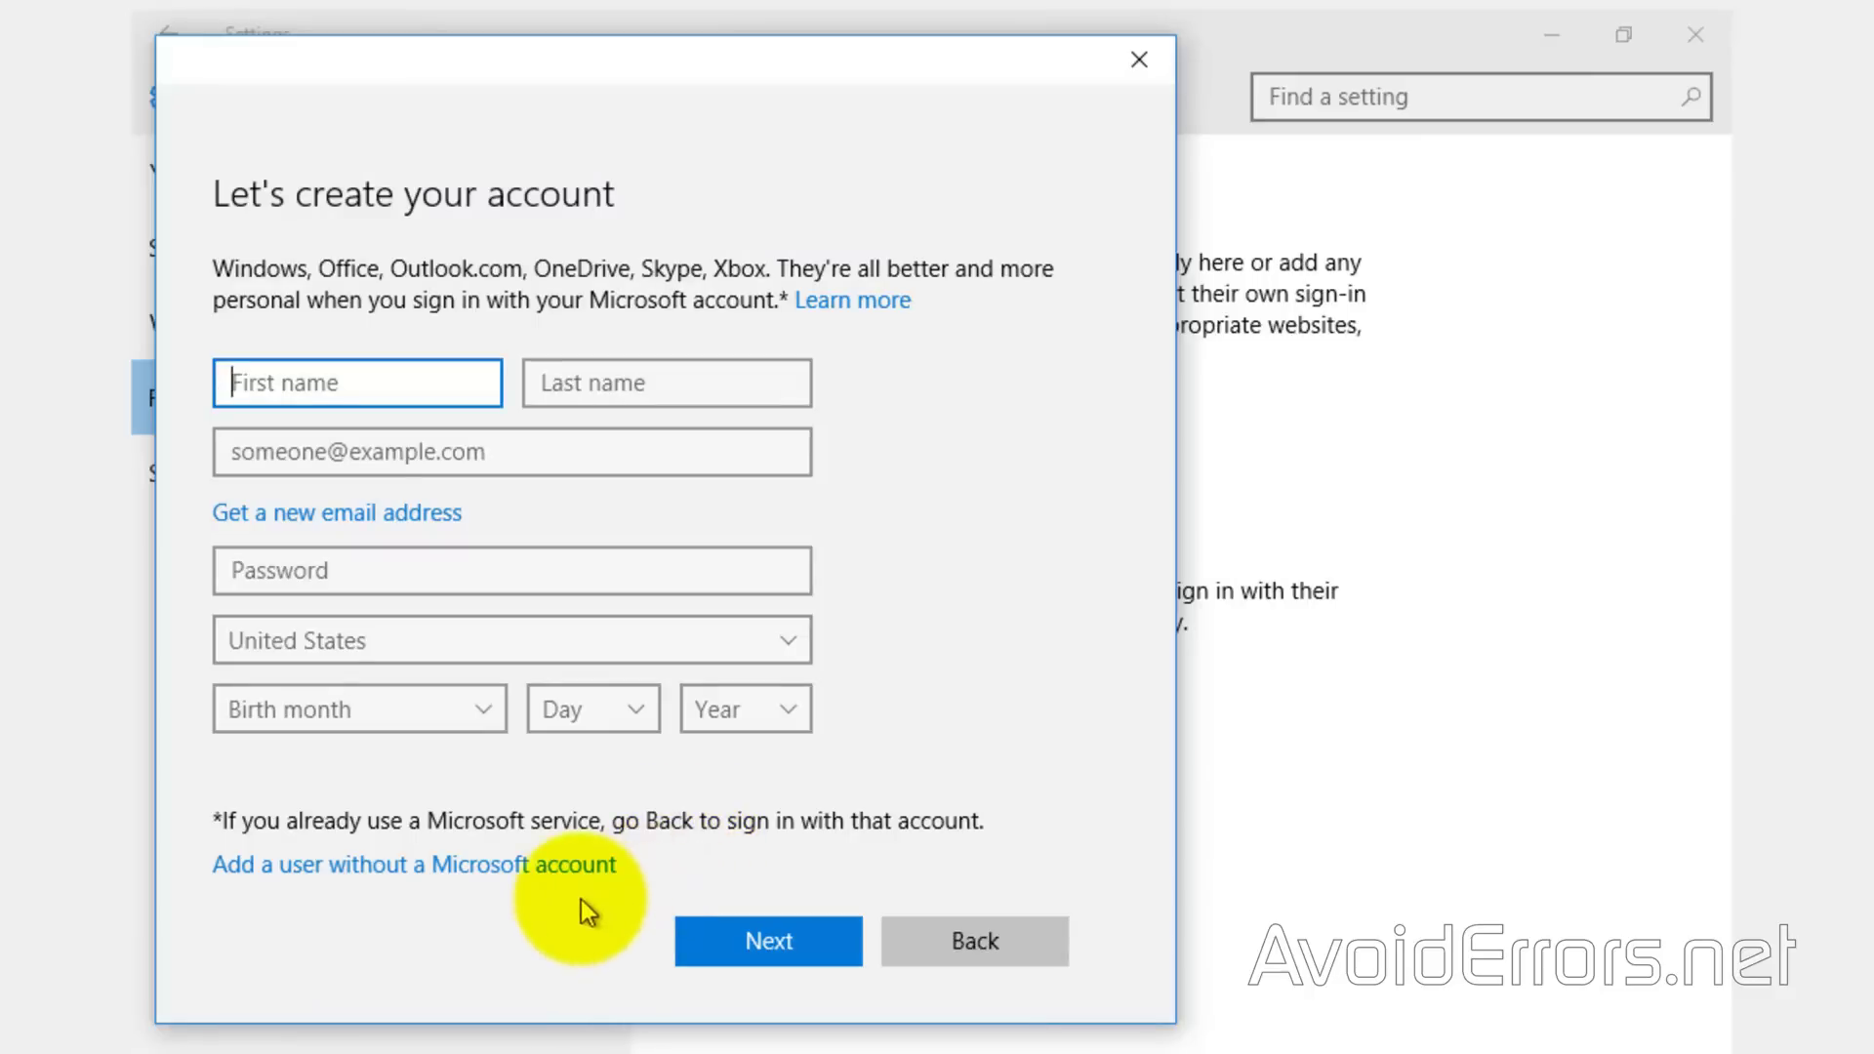
click(552, 871)
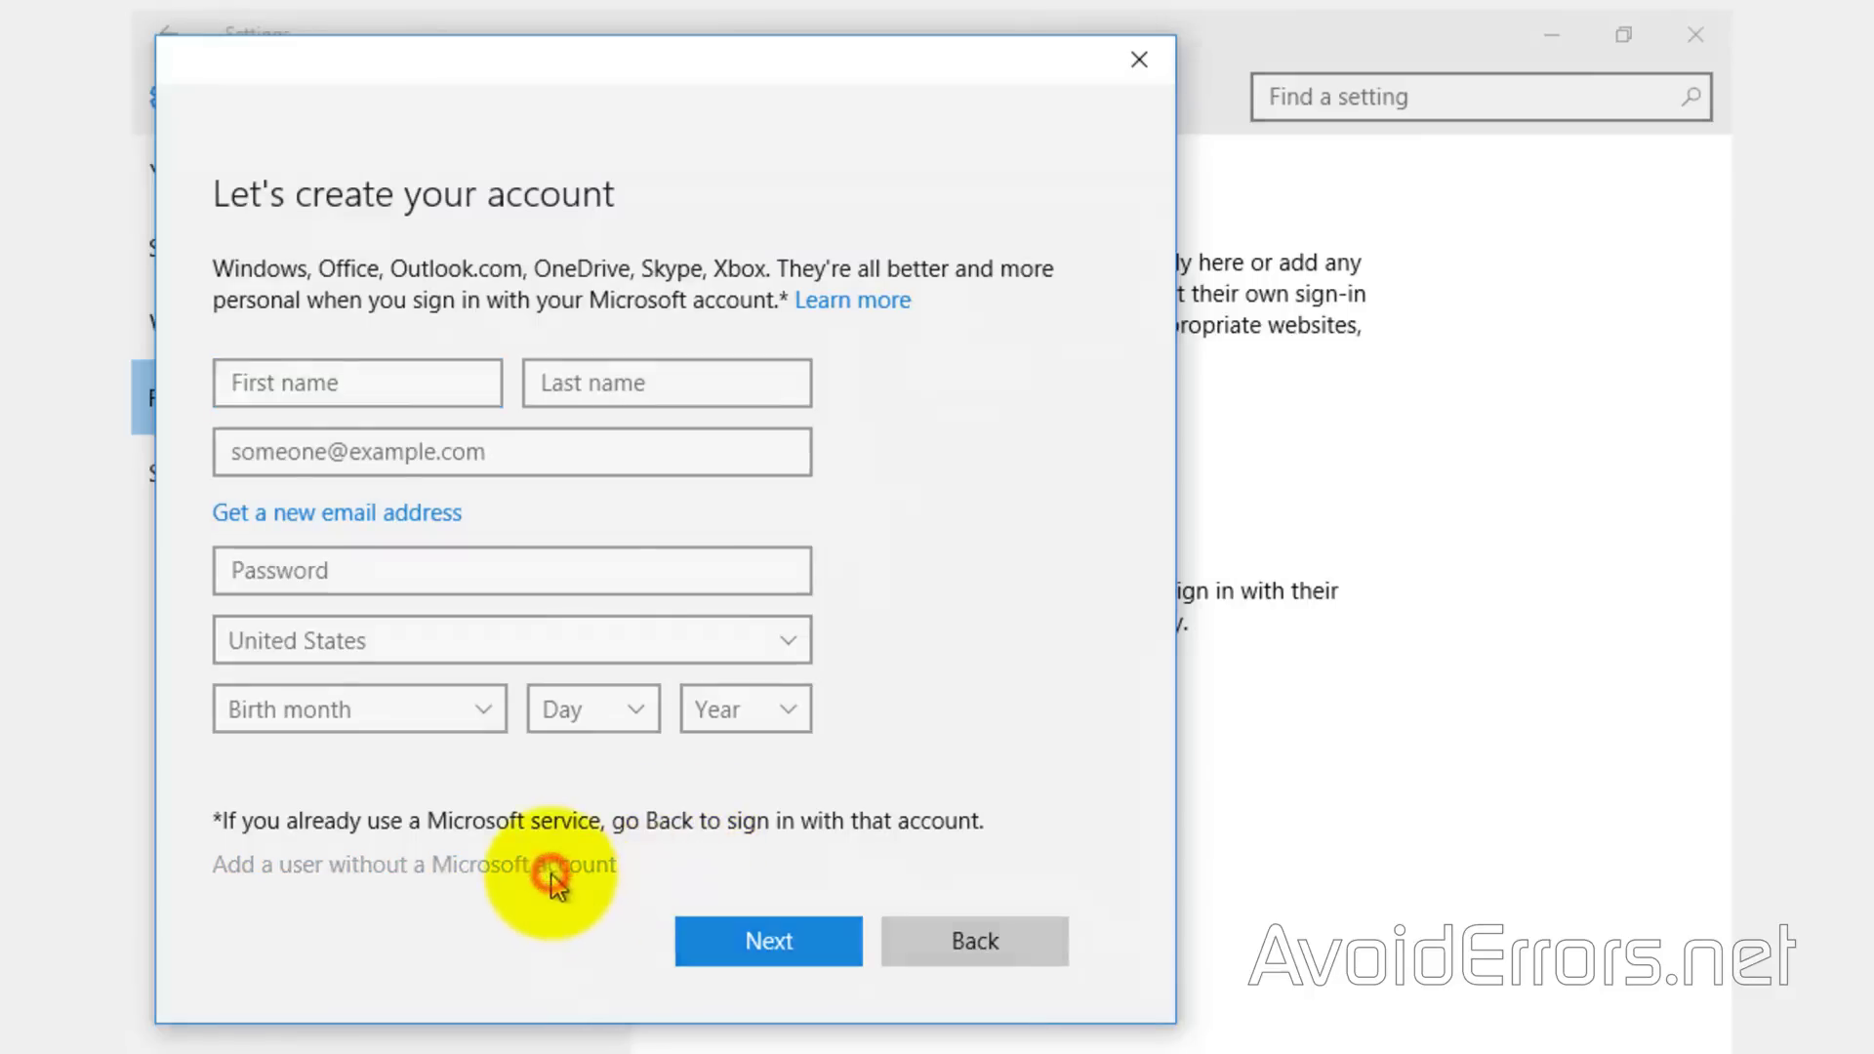
Create the local account FTP-User with a password and hint, then close Settings
click(490, 429)
text(FTP-User)
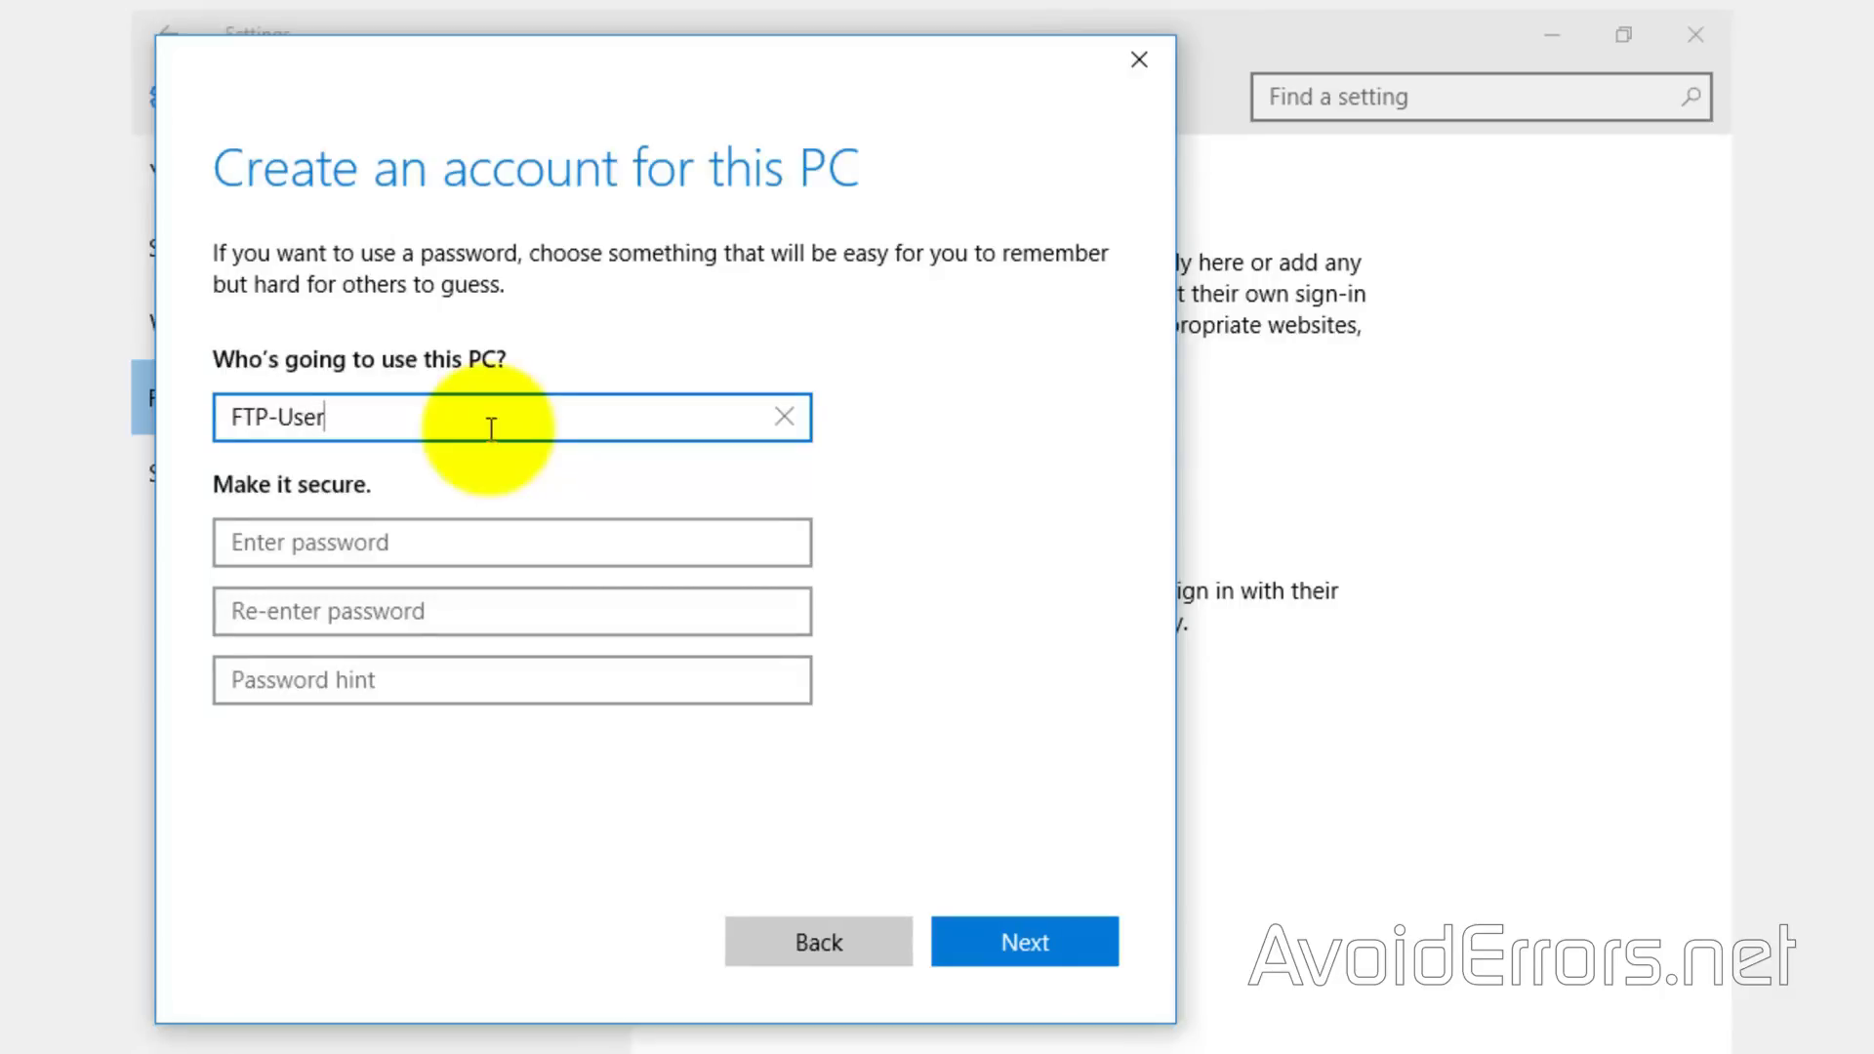
key(Tab)
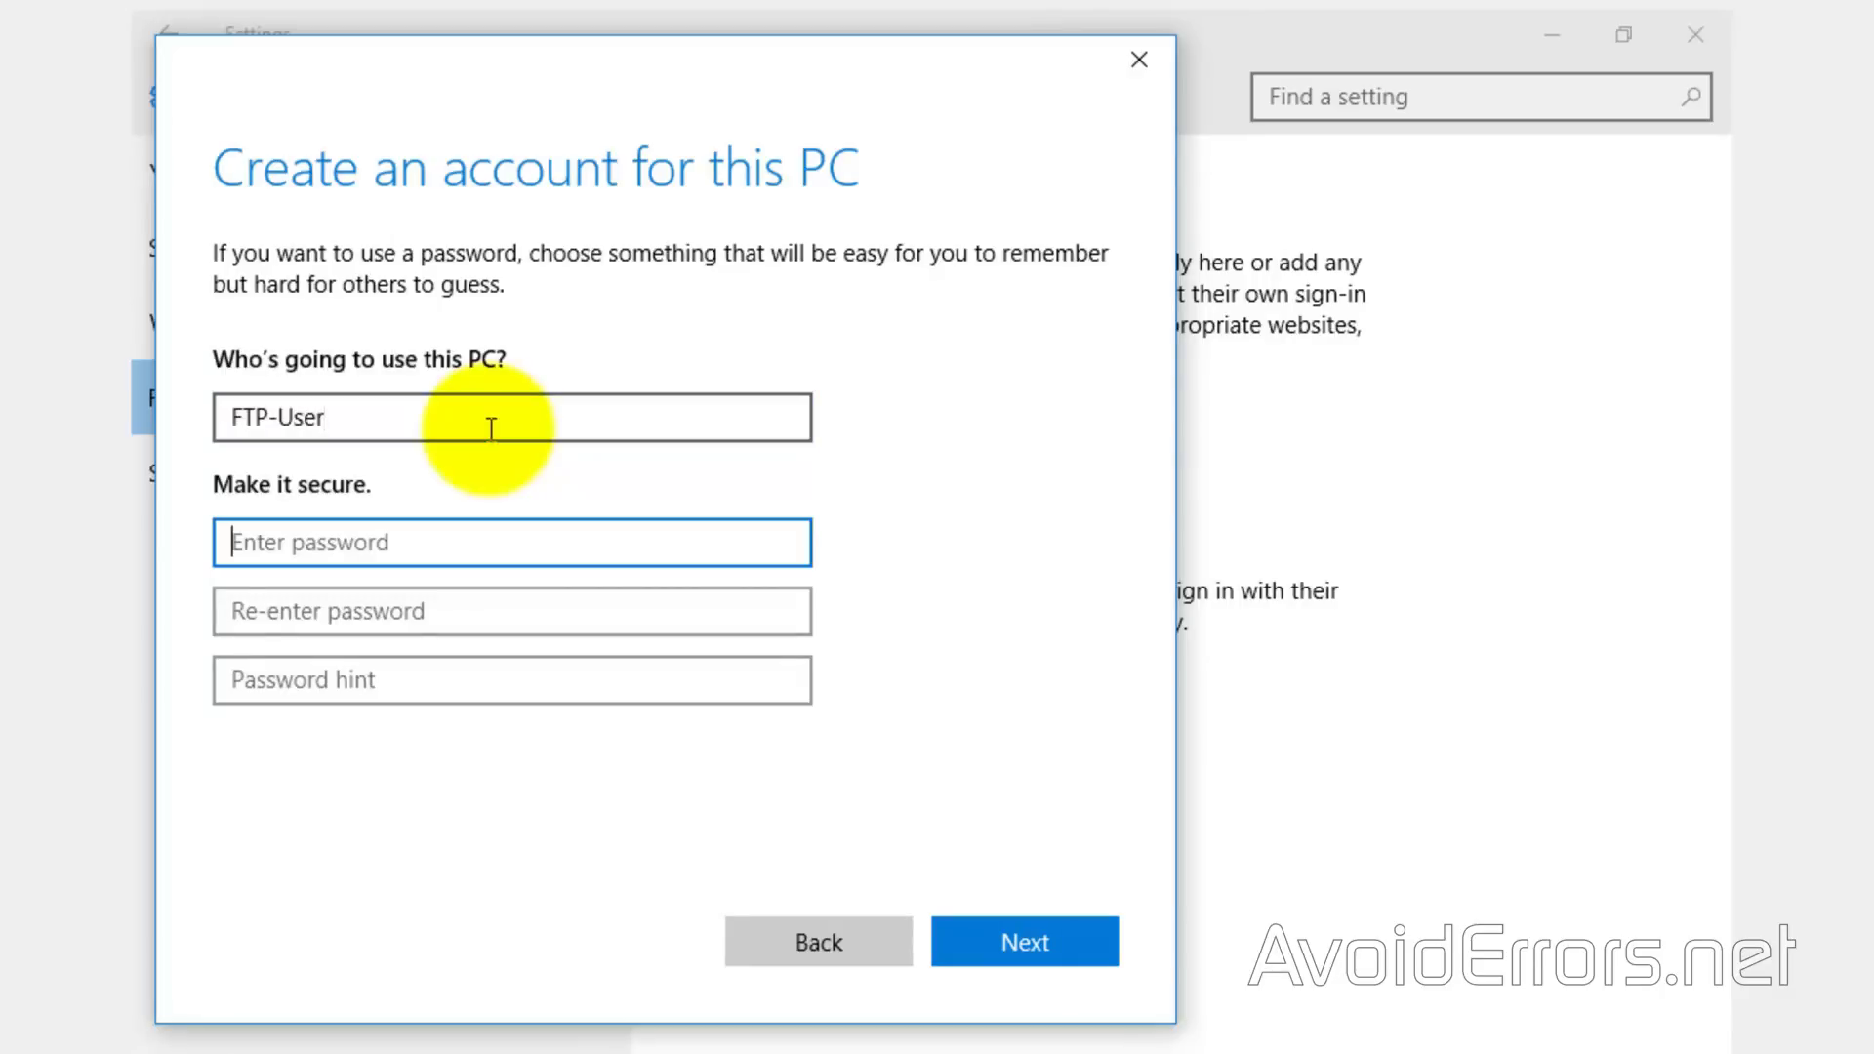
text(p)
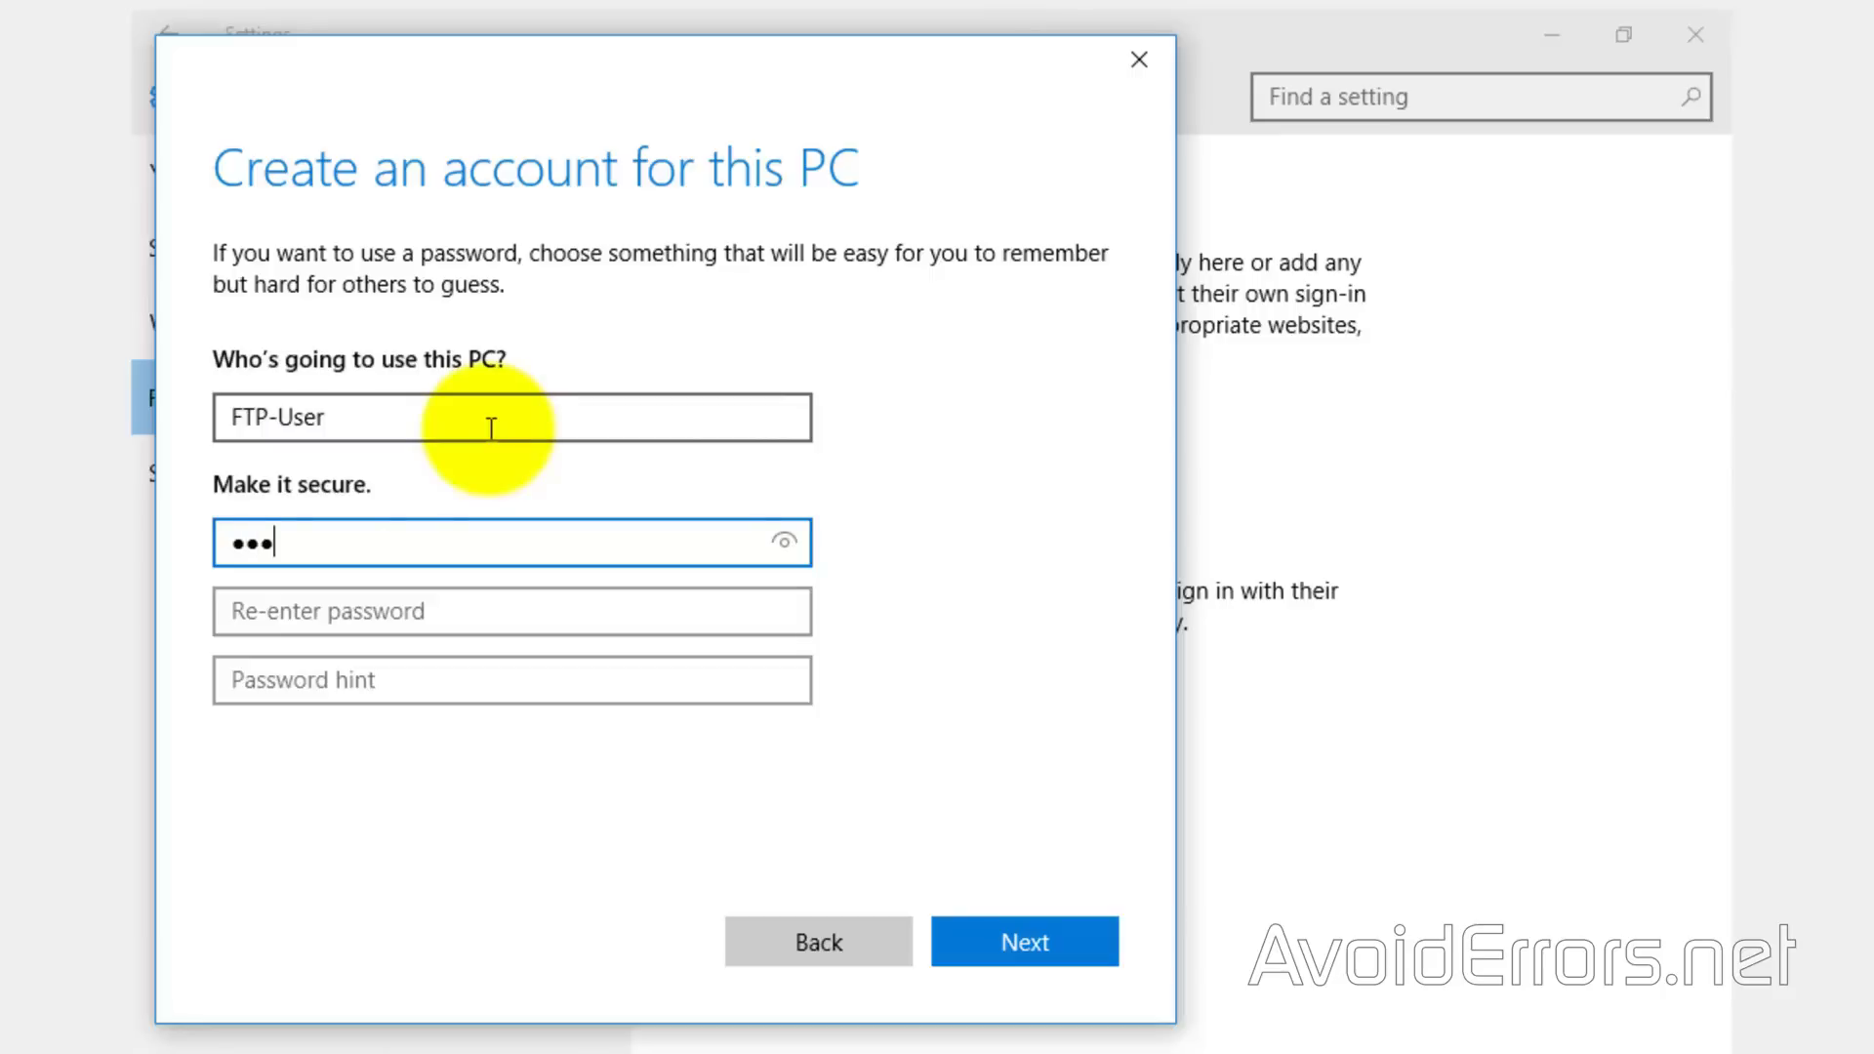
text(assword)
key(Tab)
text(password)
key(Tab)
text(AvoidErrors)
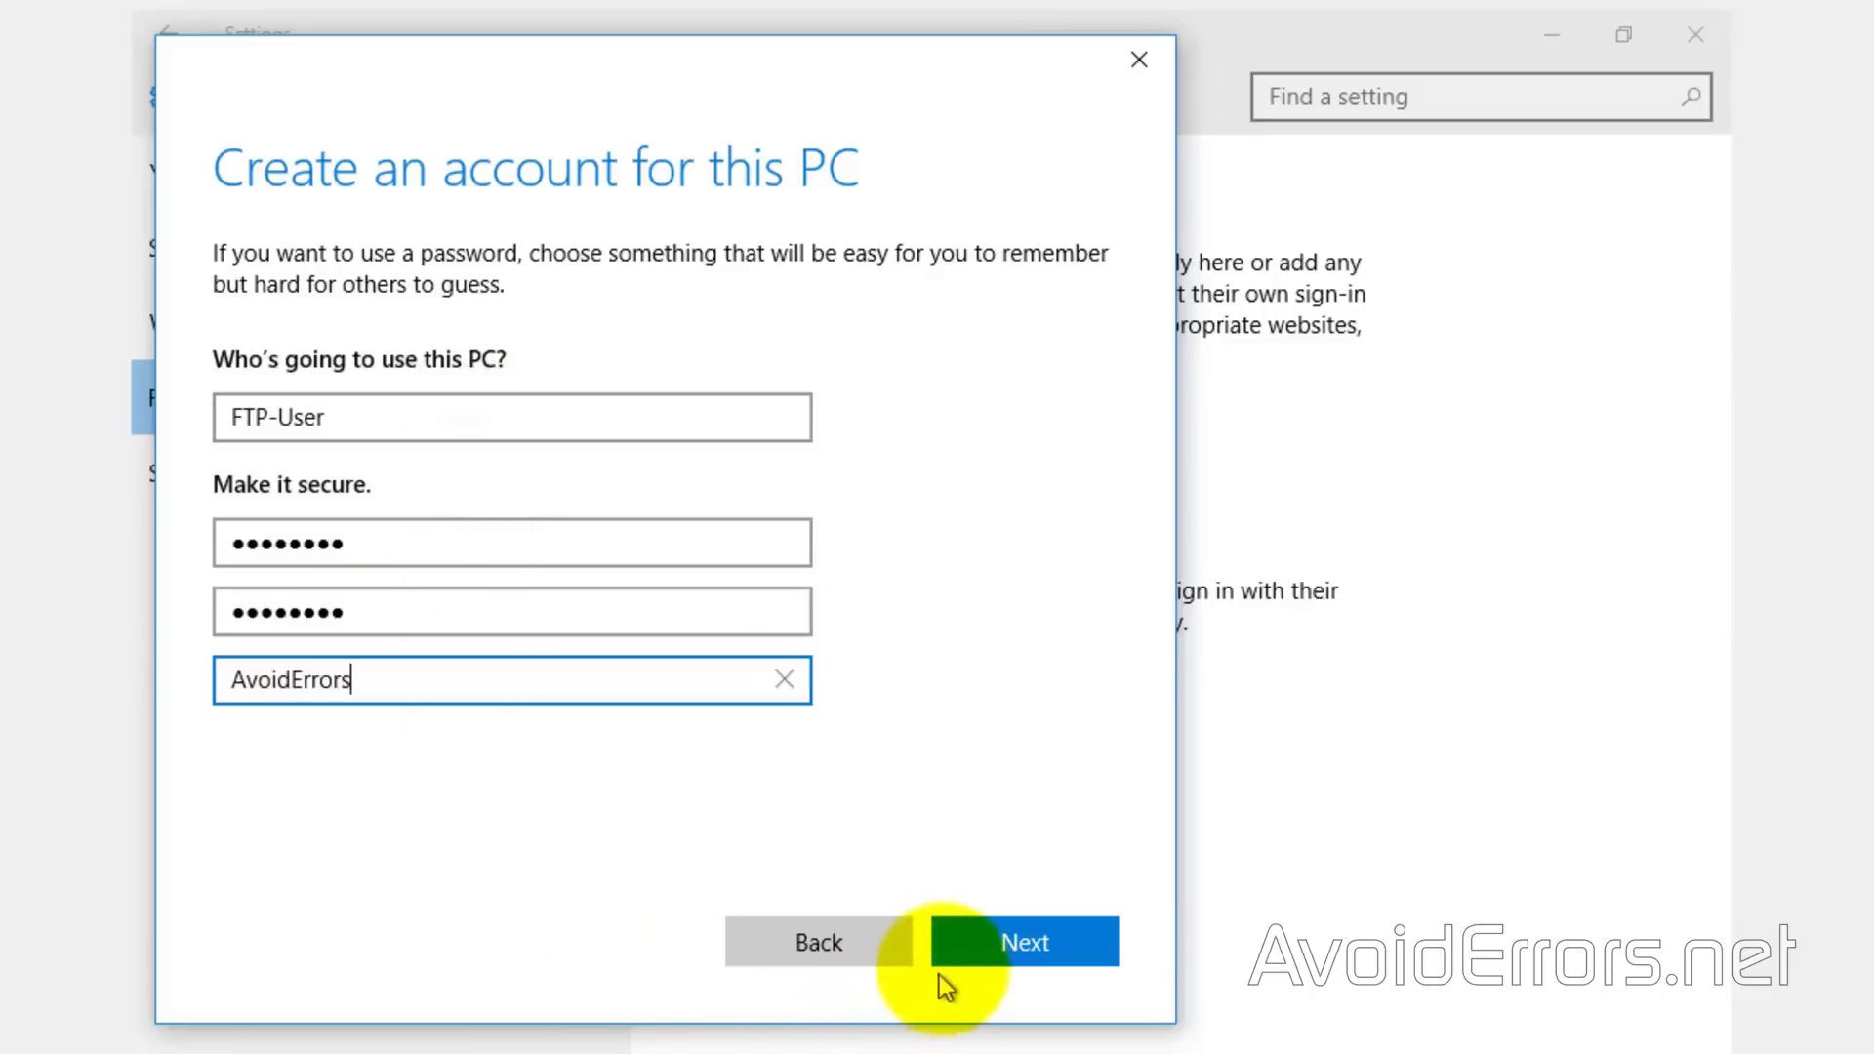
click(954, 952)
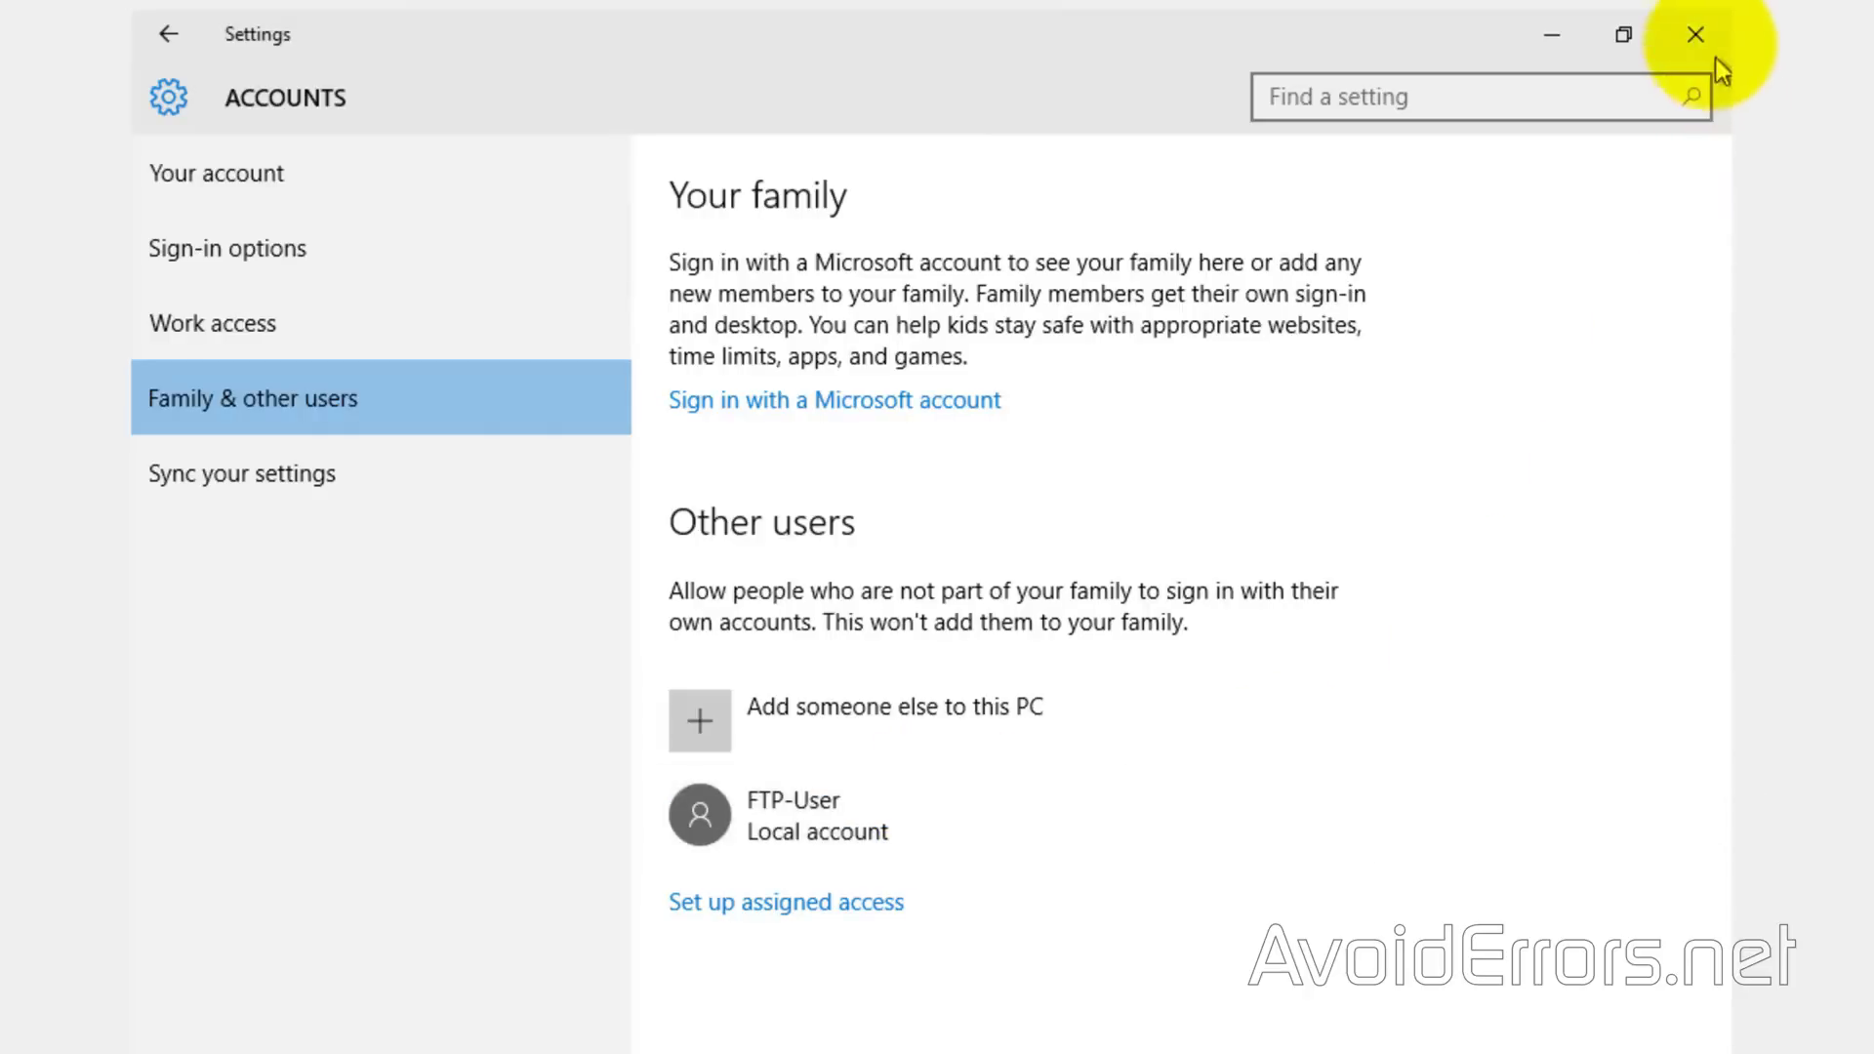
click(1698, 34)
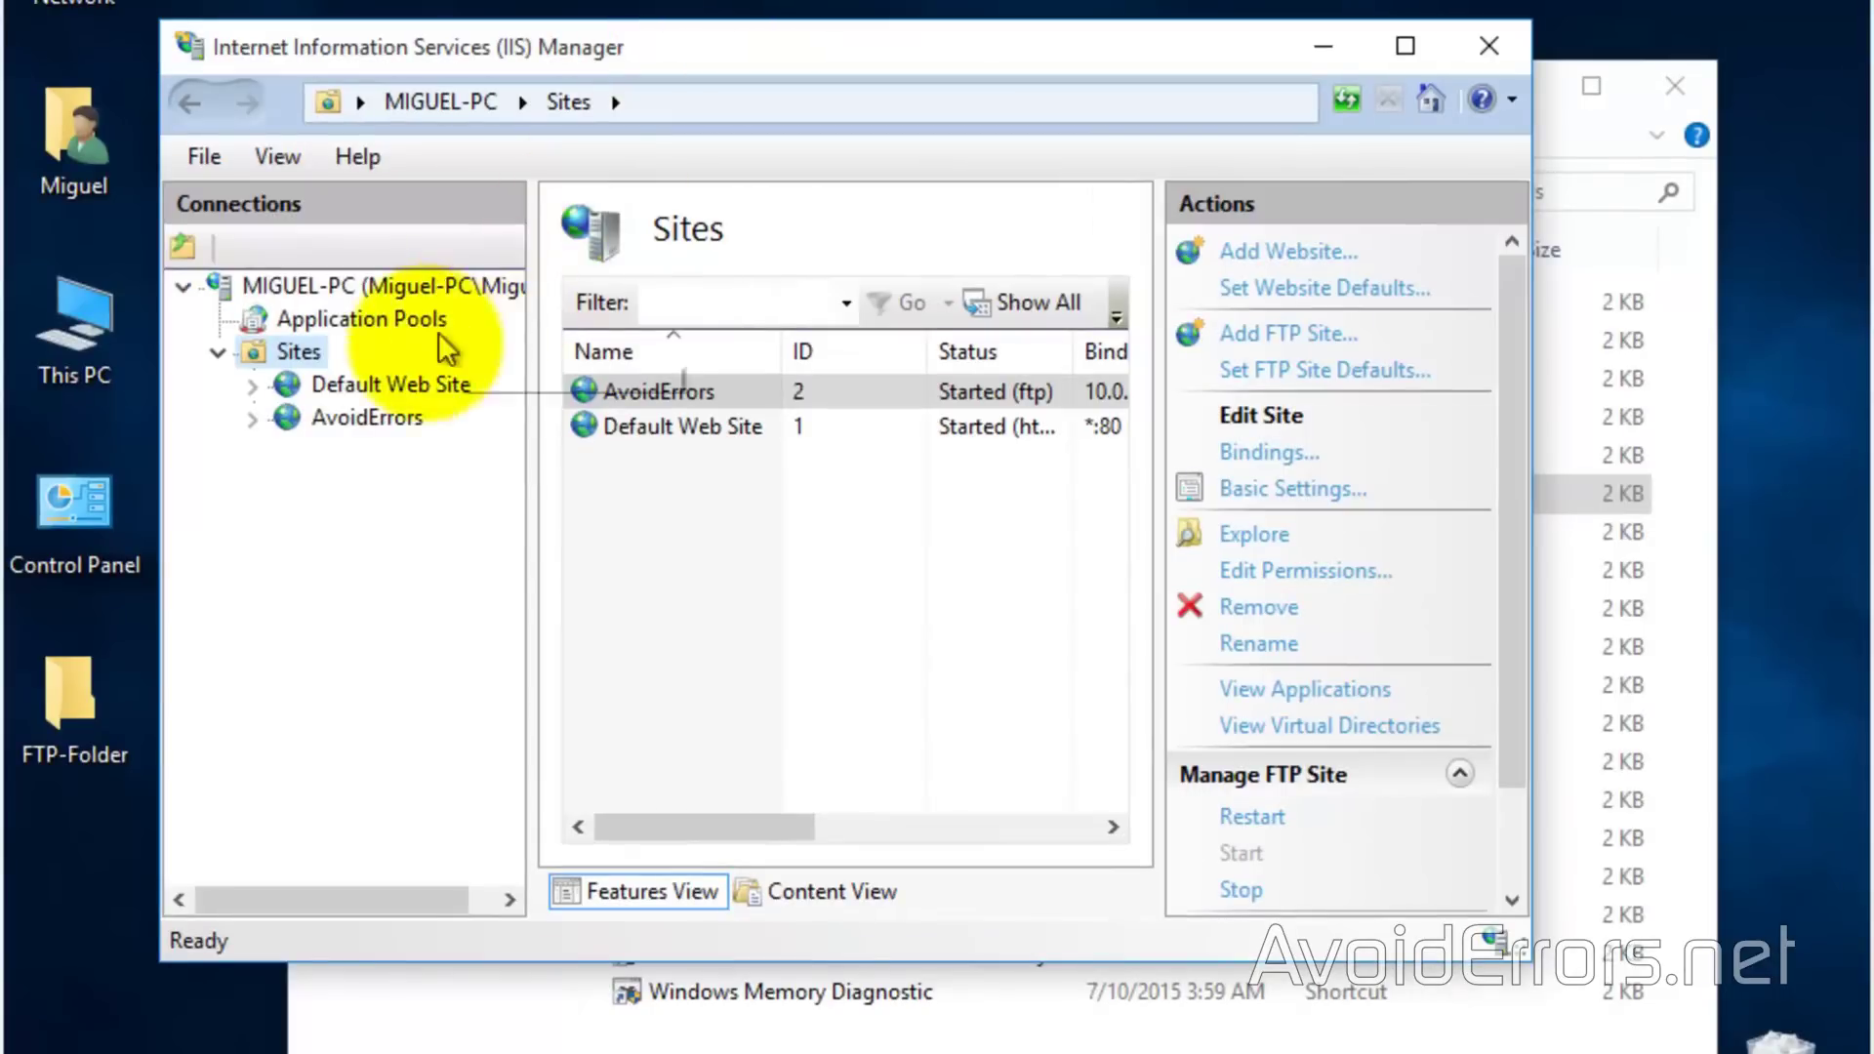
Open the FTP Authorization Rules page for the AvoidErrors site
click(353, 415)
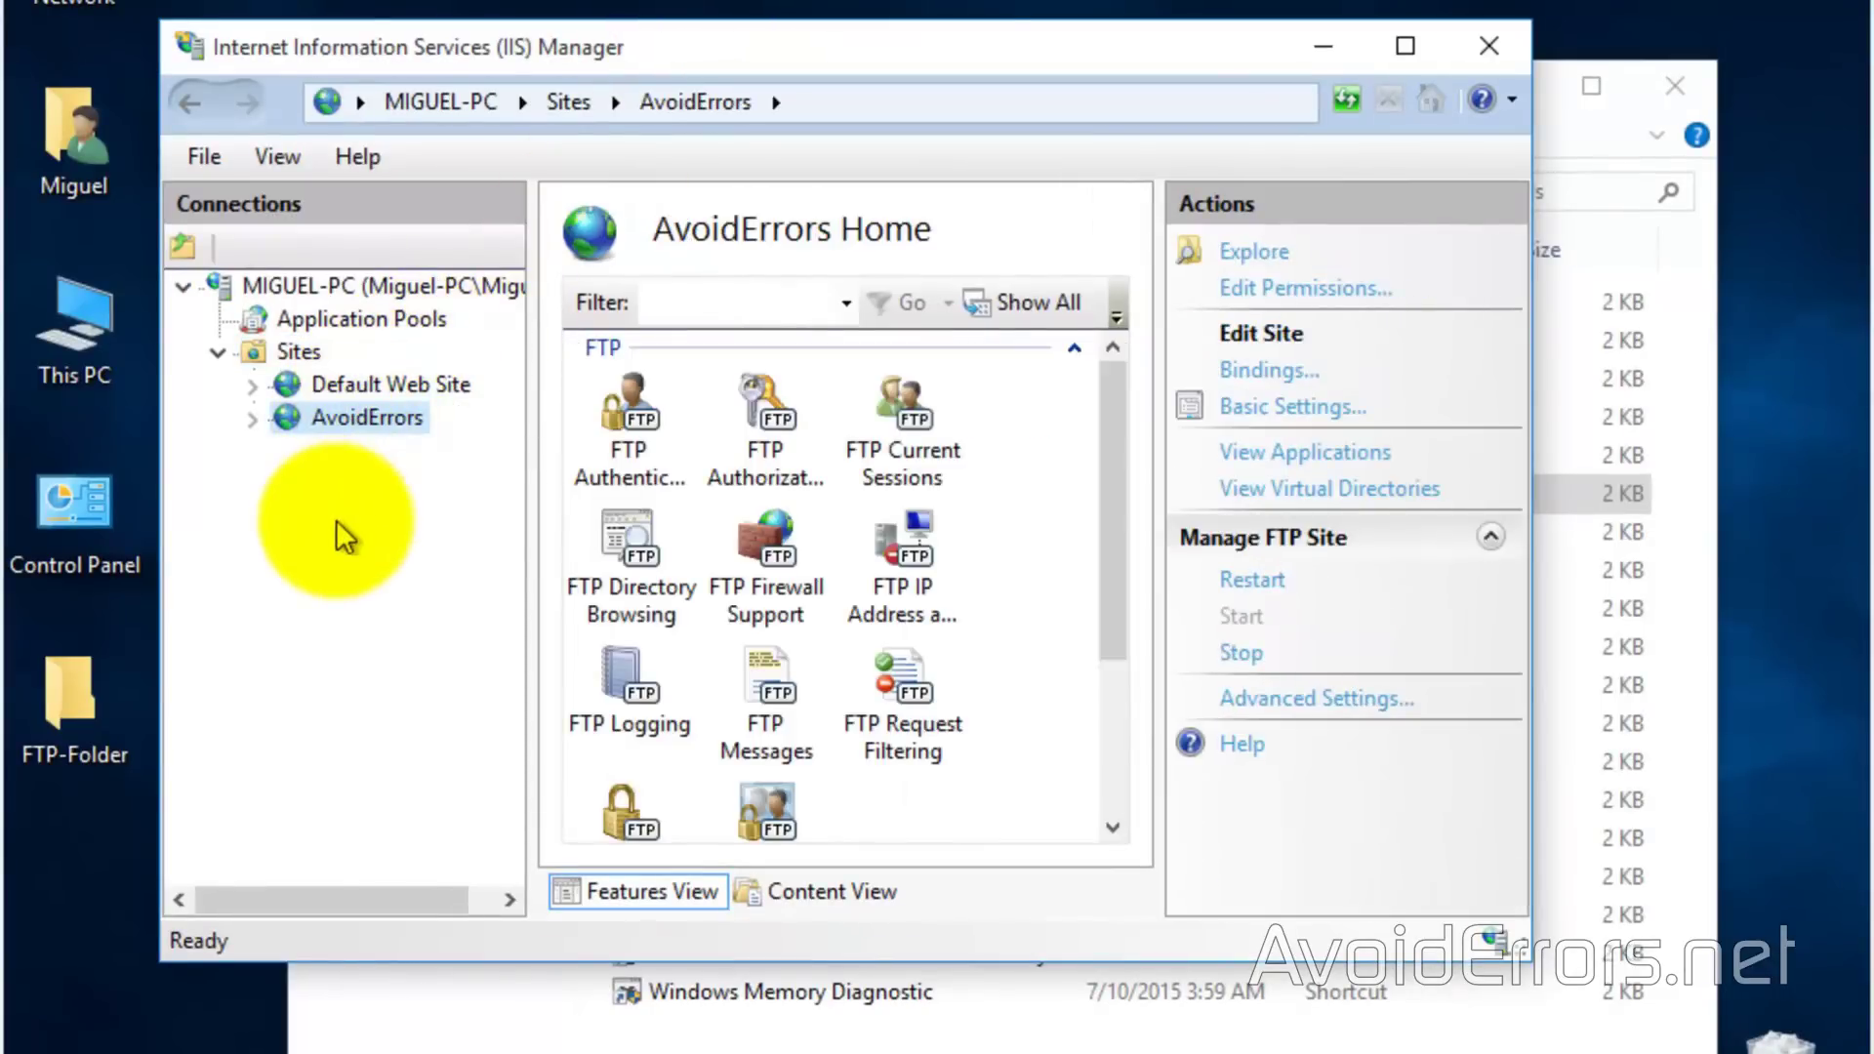
click(767, 439)
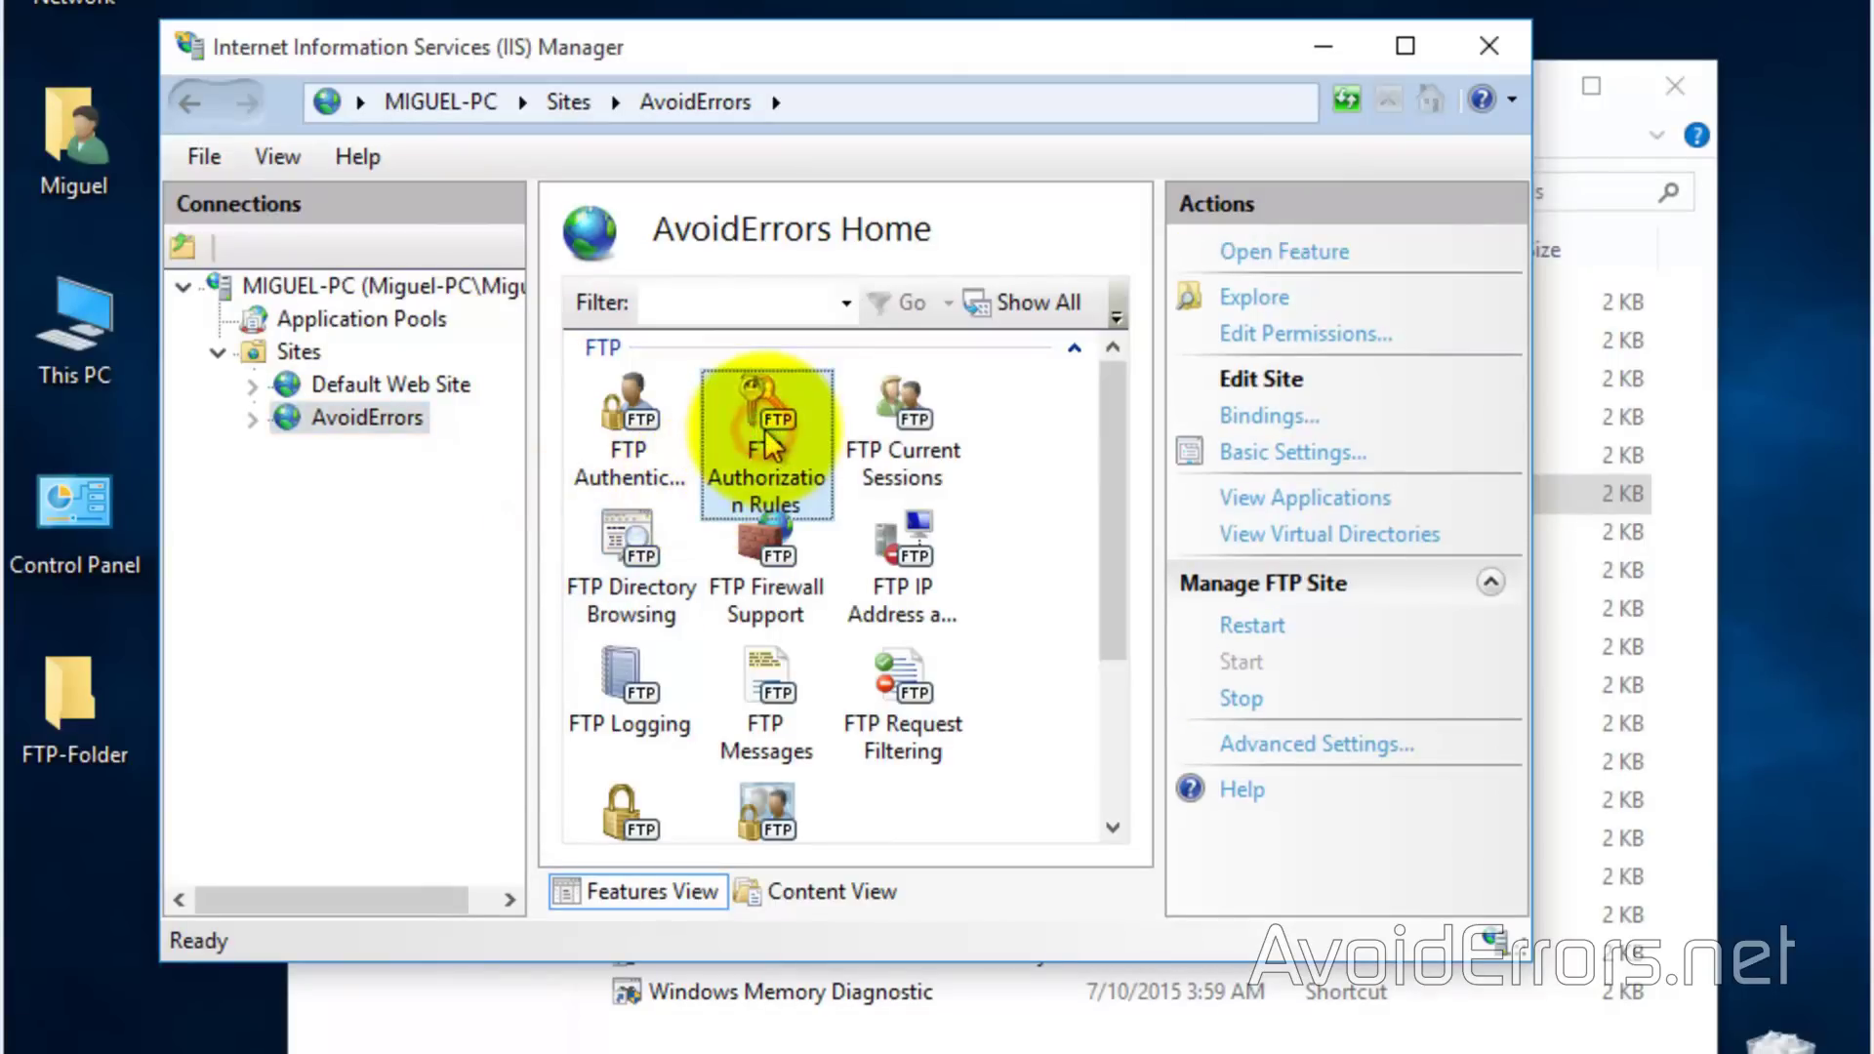
double_click(771, 444)
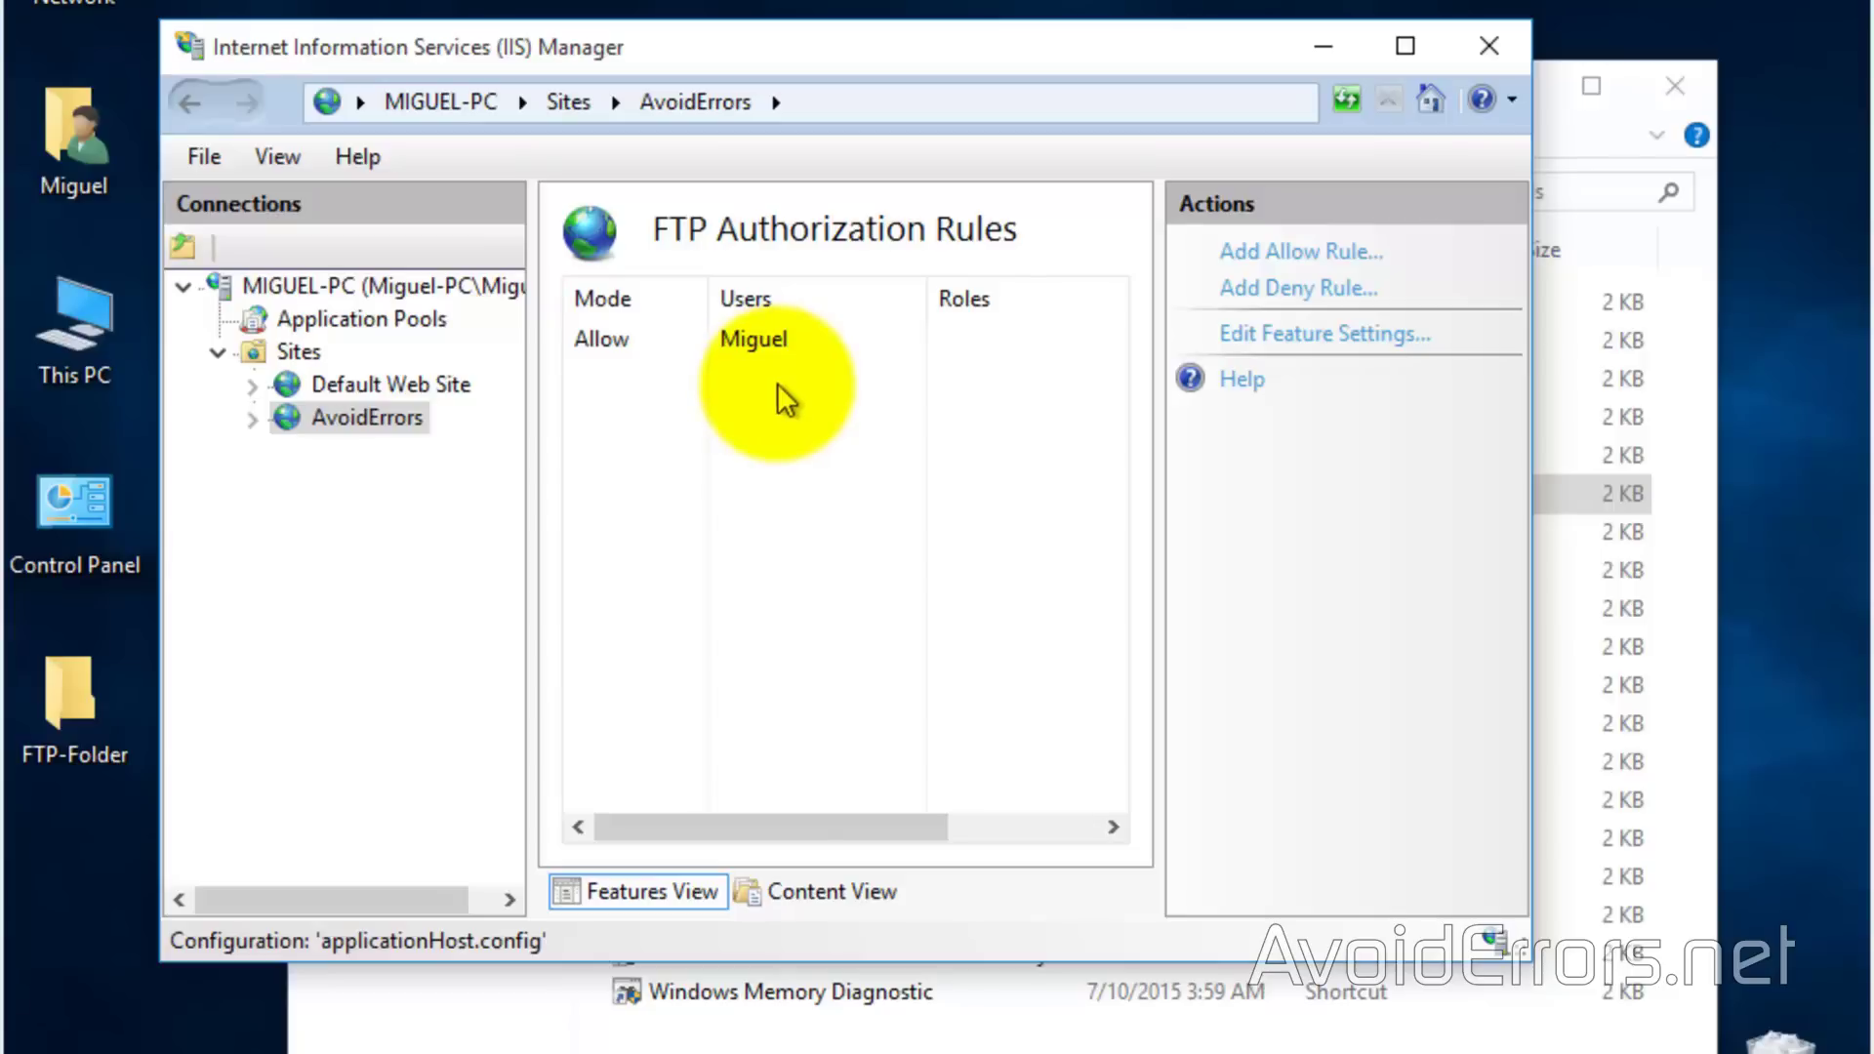
right_click(760, 406)
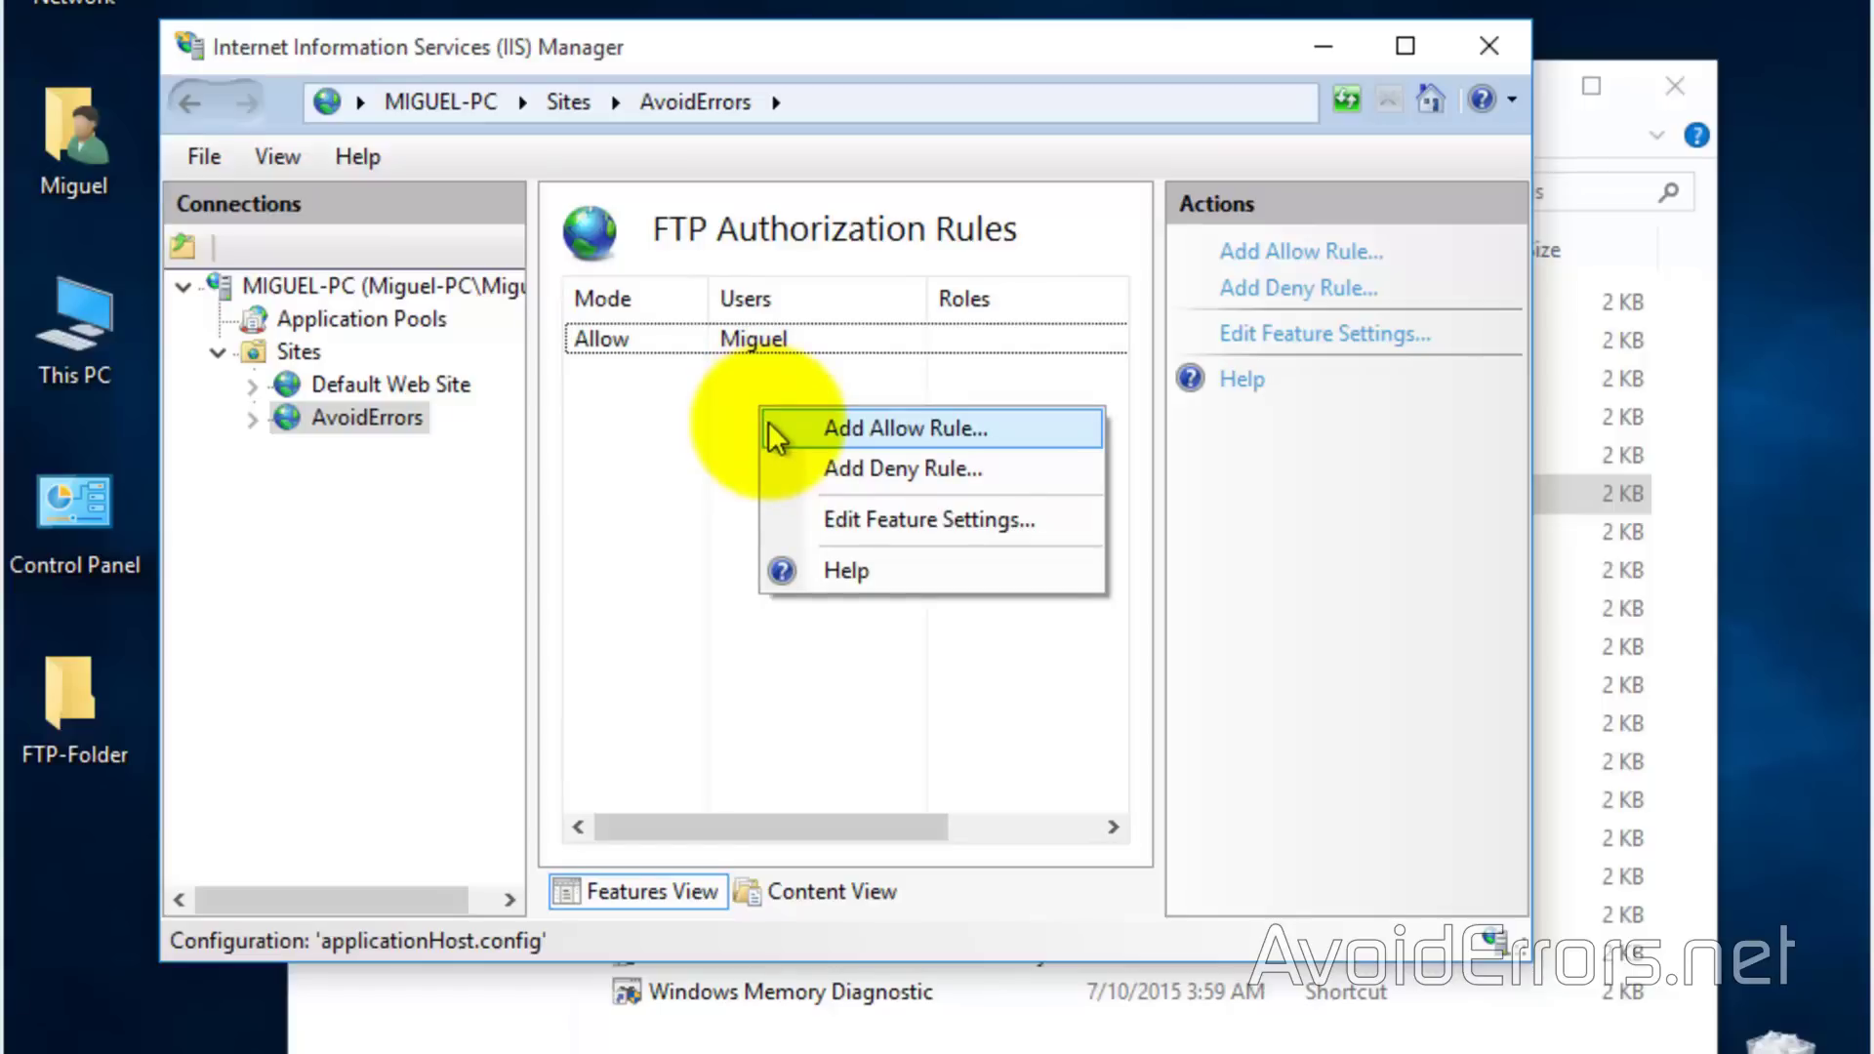
Add an Allow rule giving FTP-User Read and Write access, then close IIS Manager
click(769, 421)
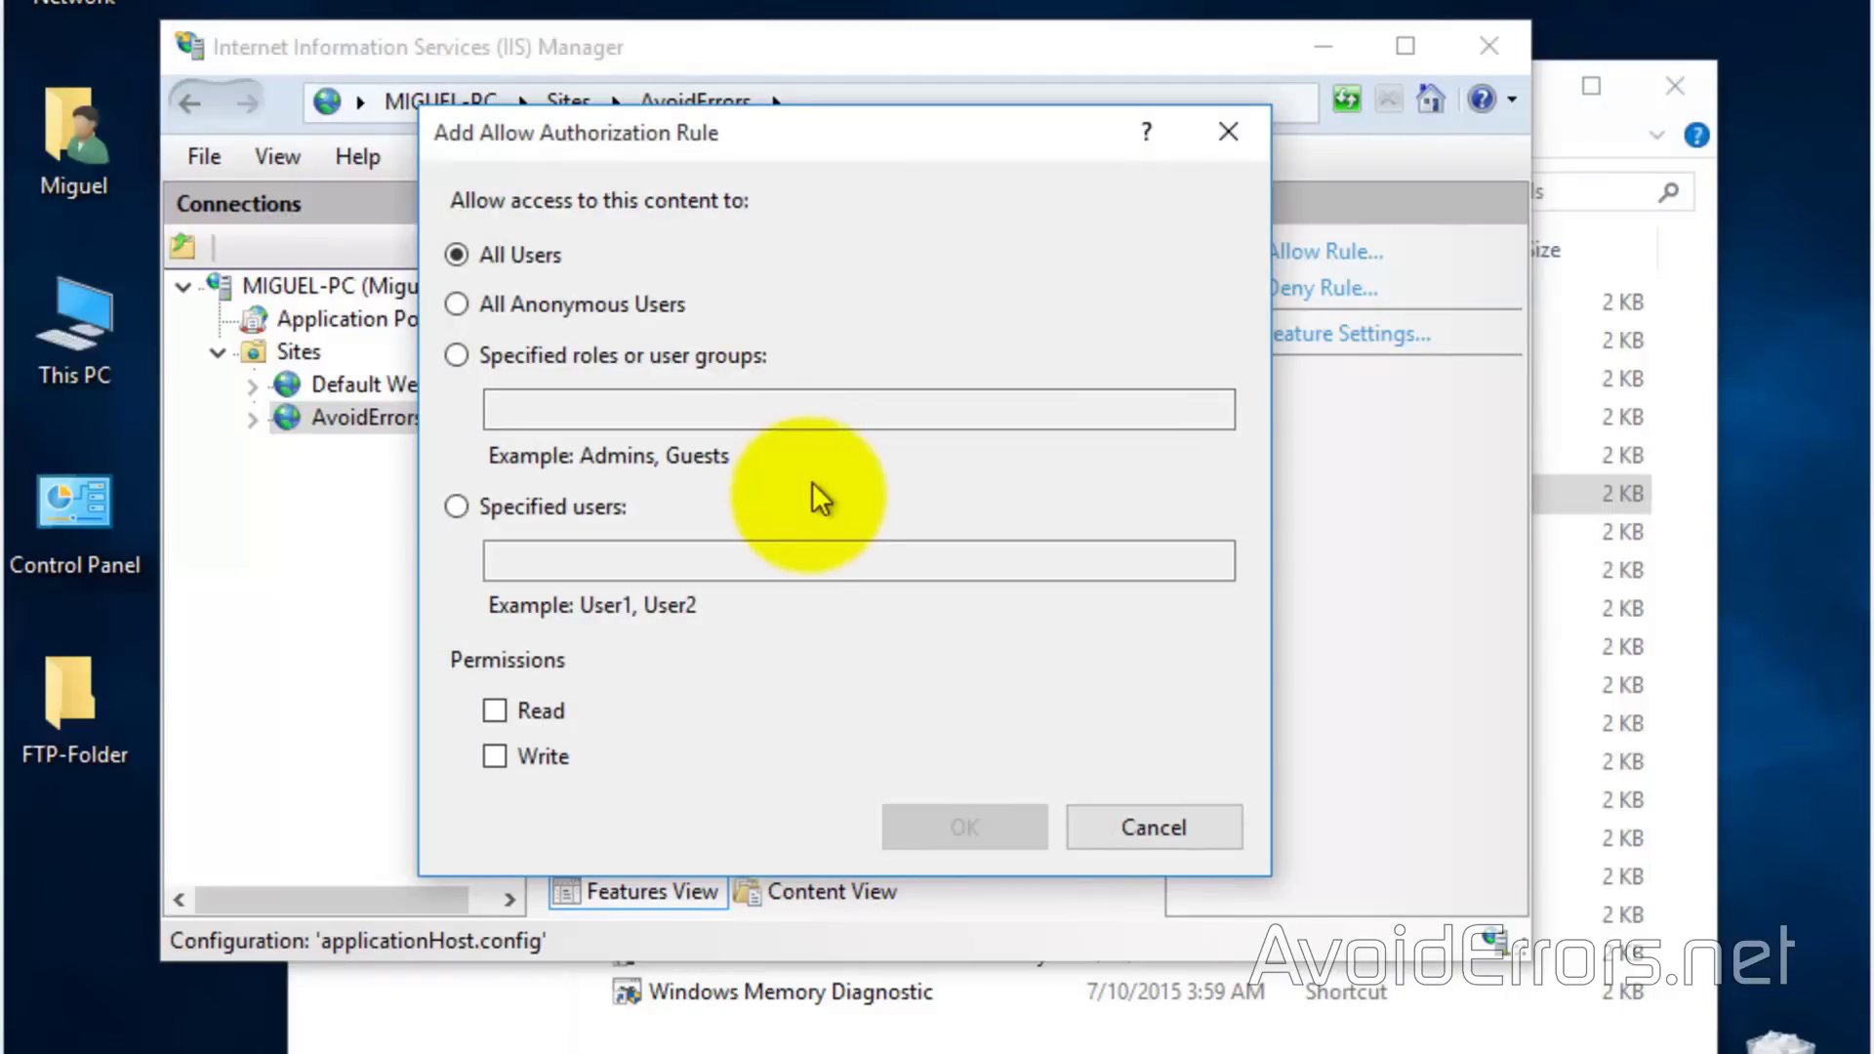
click(457, 506)
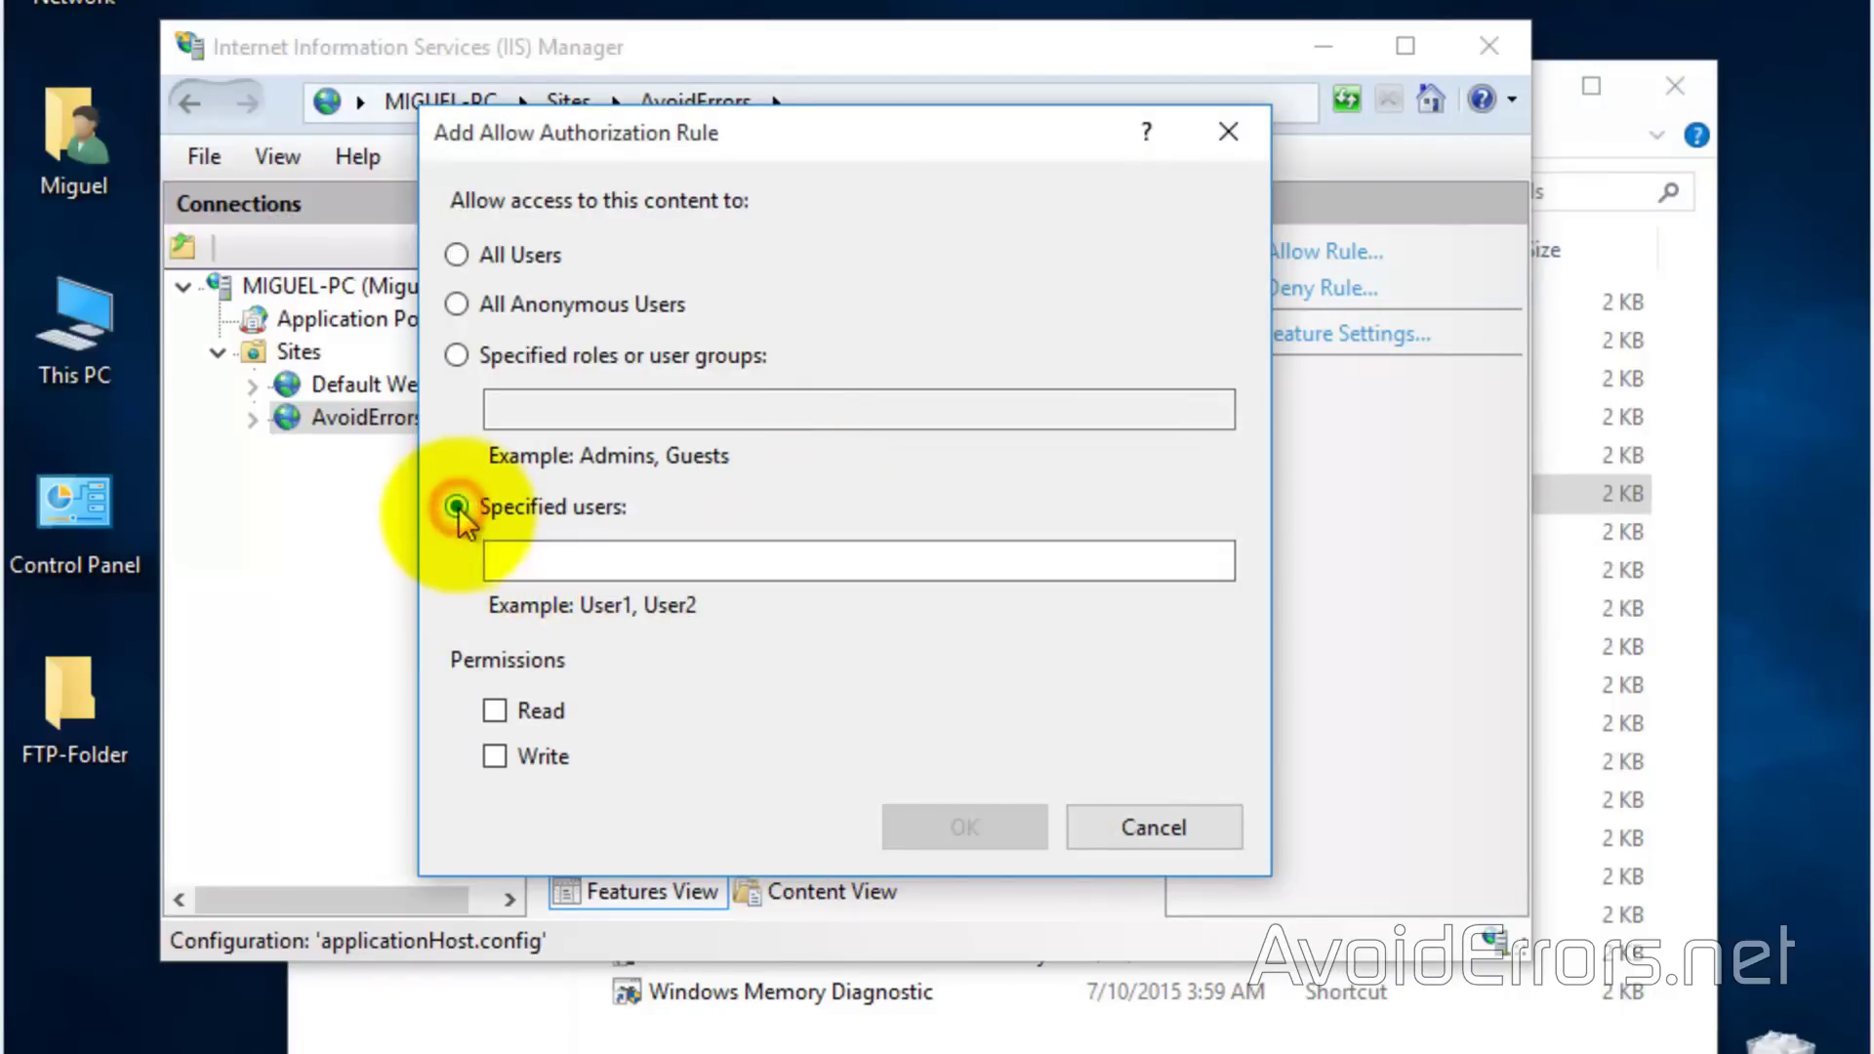
click(524, 558)
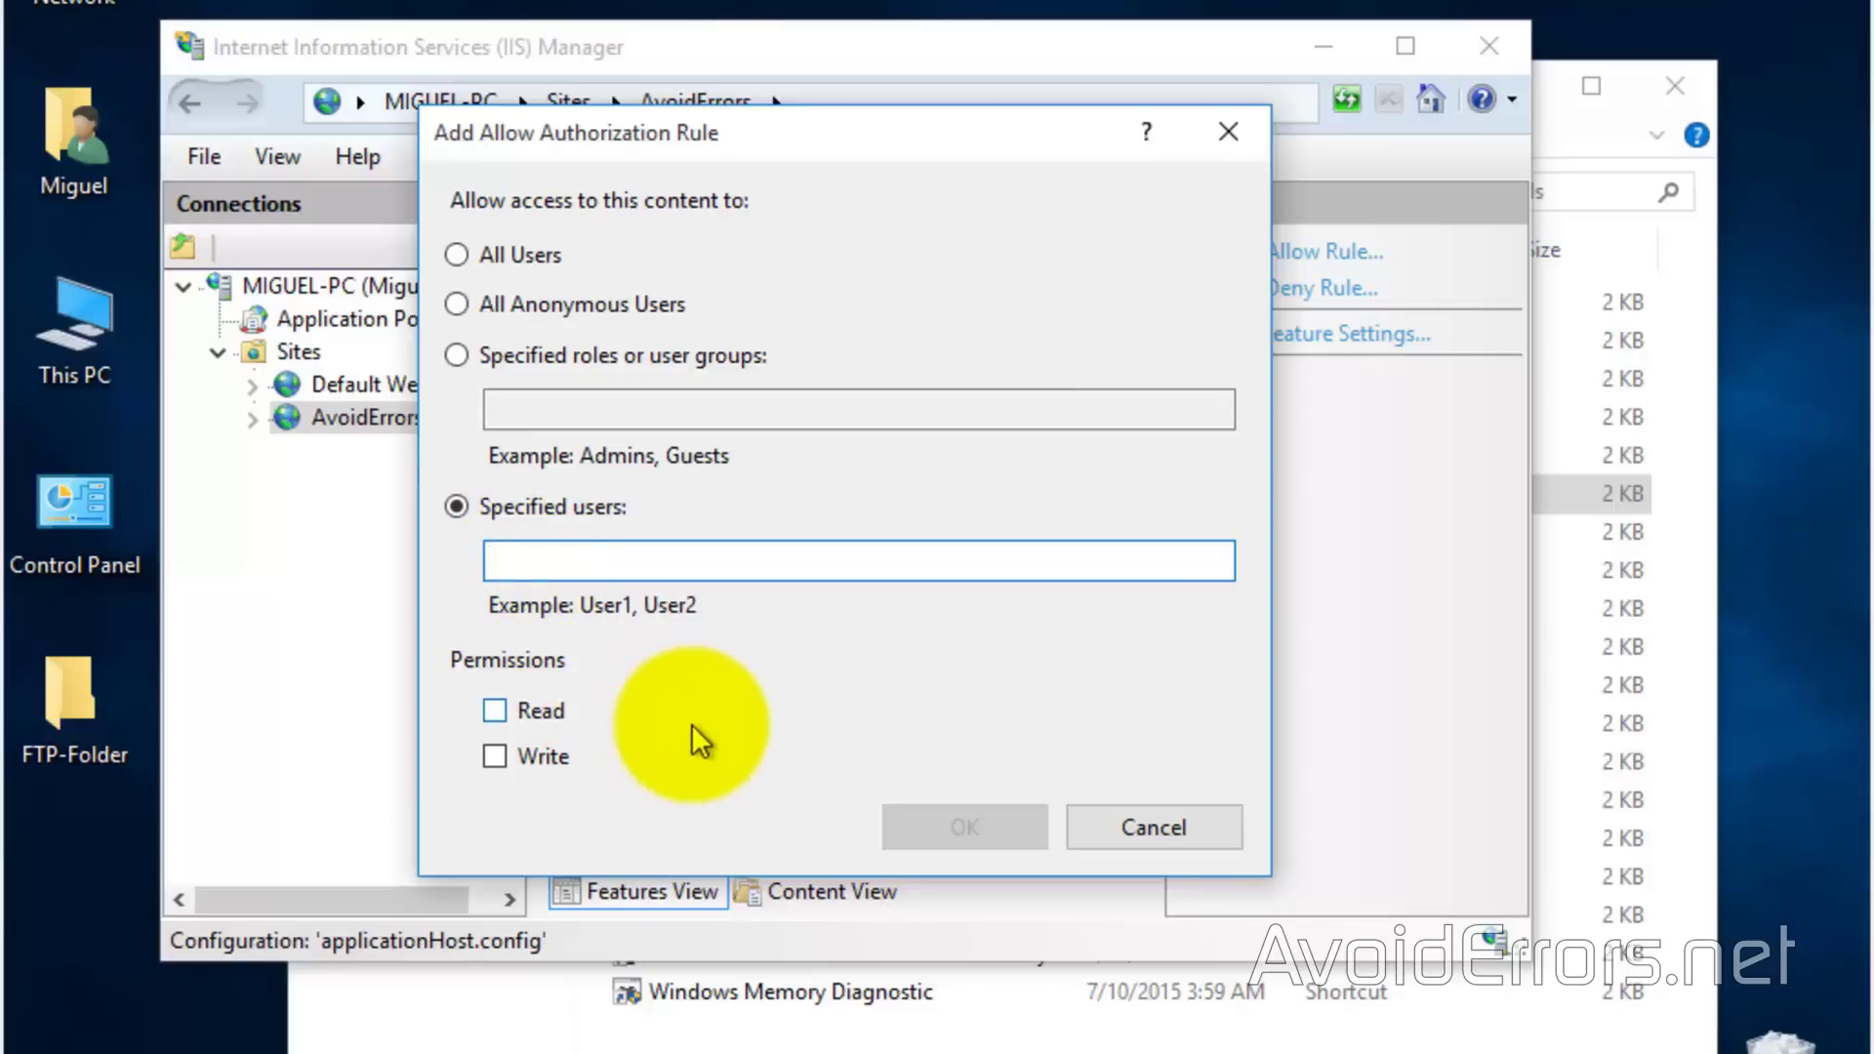
text(FTP)
text(-User)
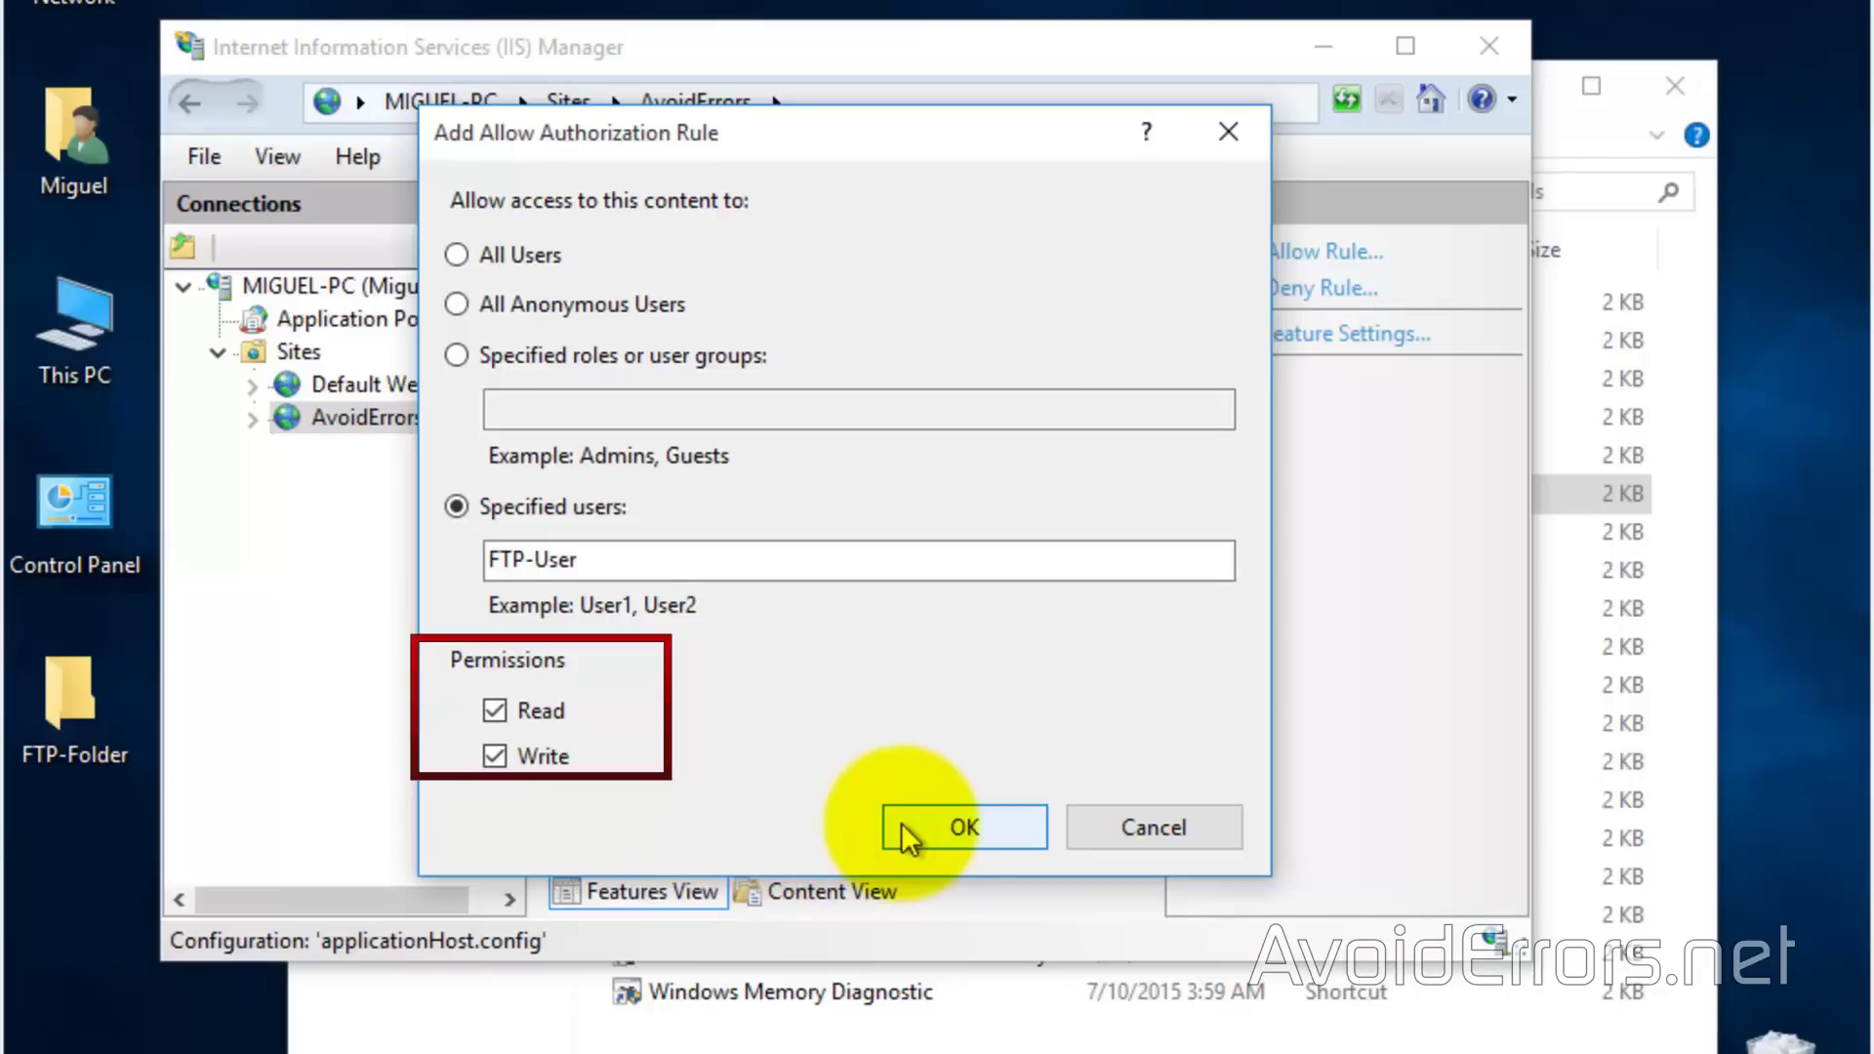
click(900, 825)
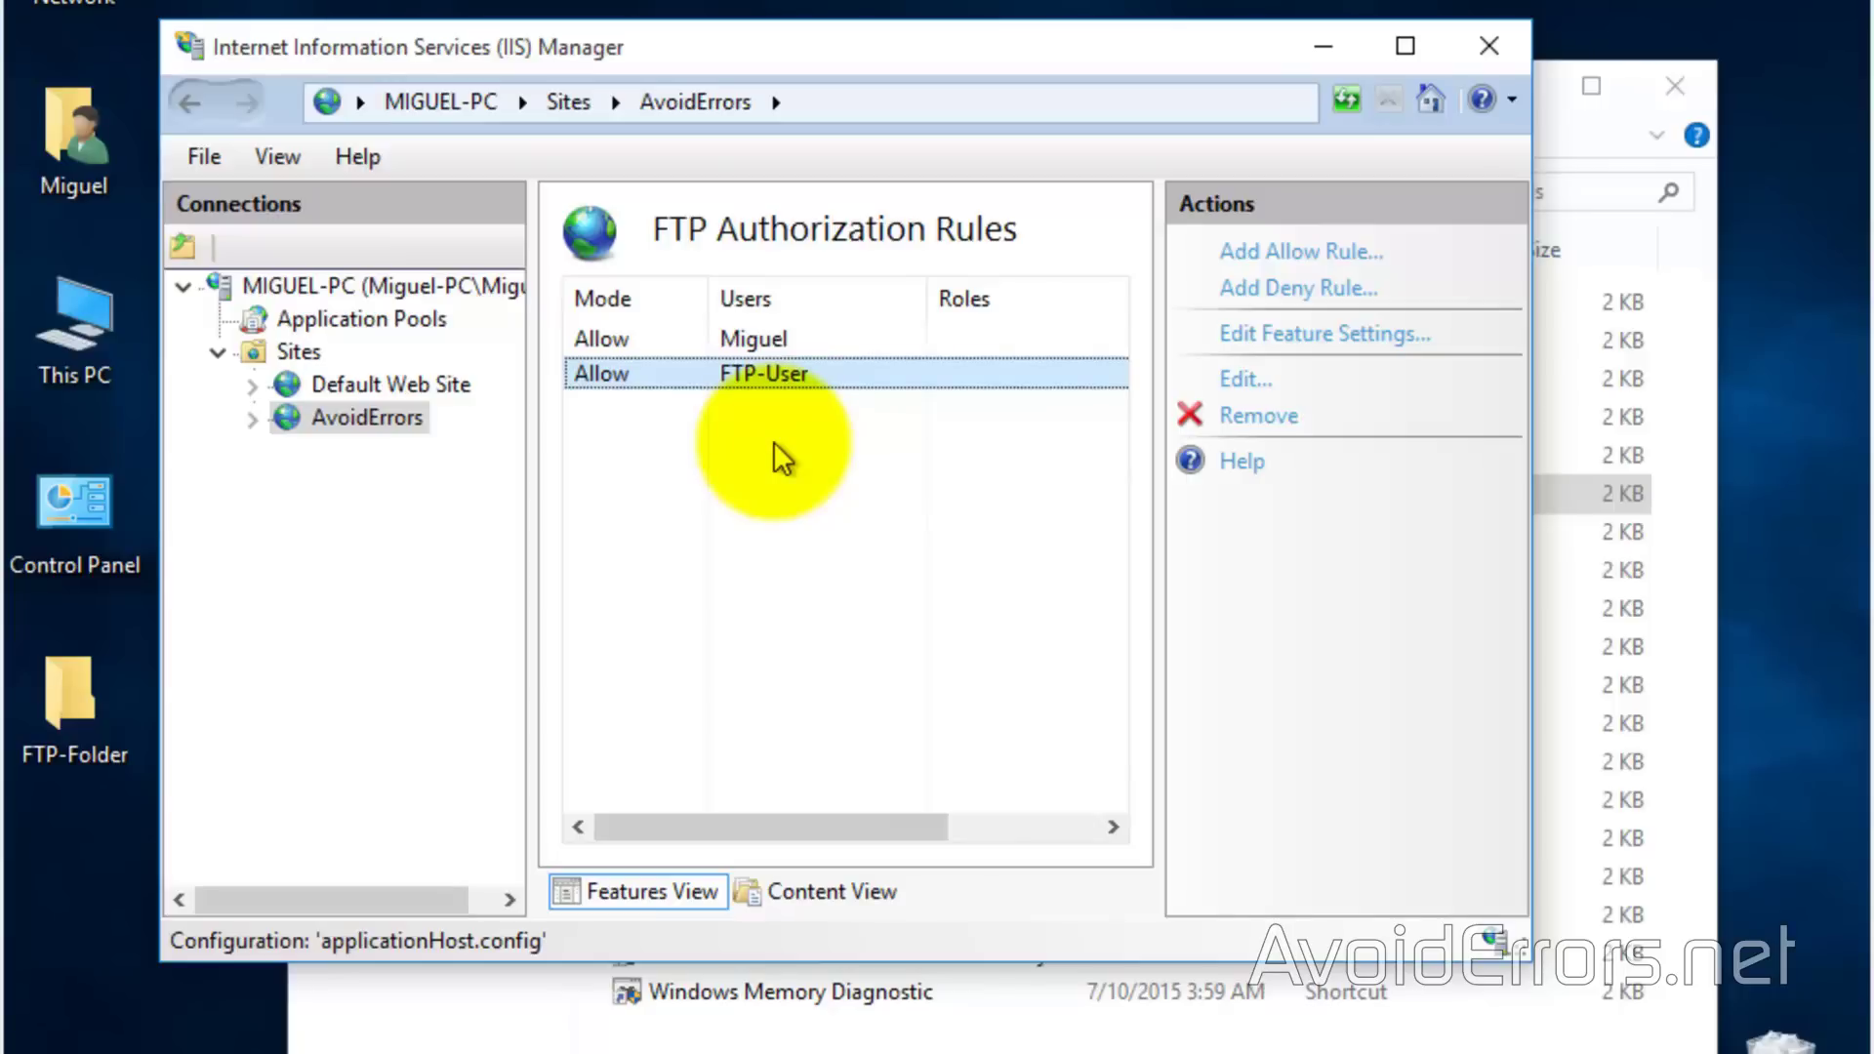
click(1488, 46)
Open the editable Security permissions of FTP-Folder from its desktop Properties
click(1657, 85)
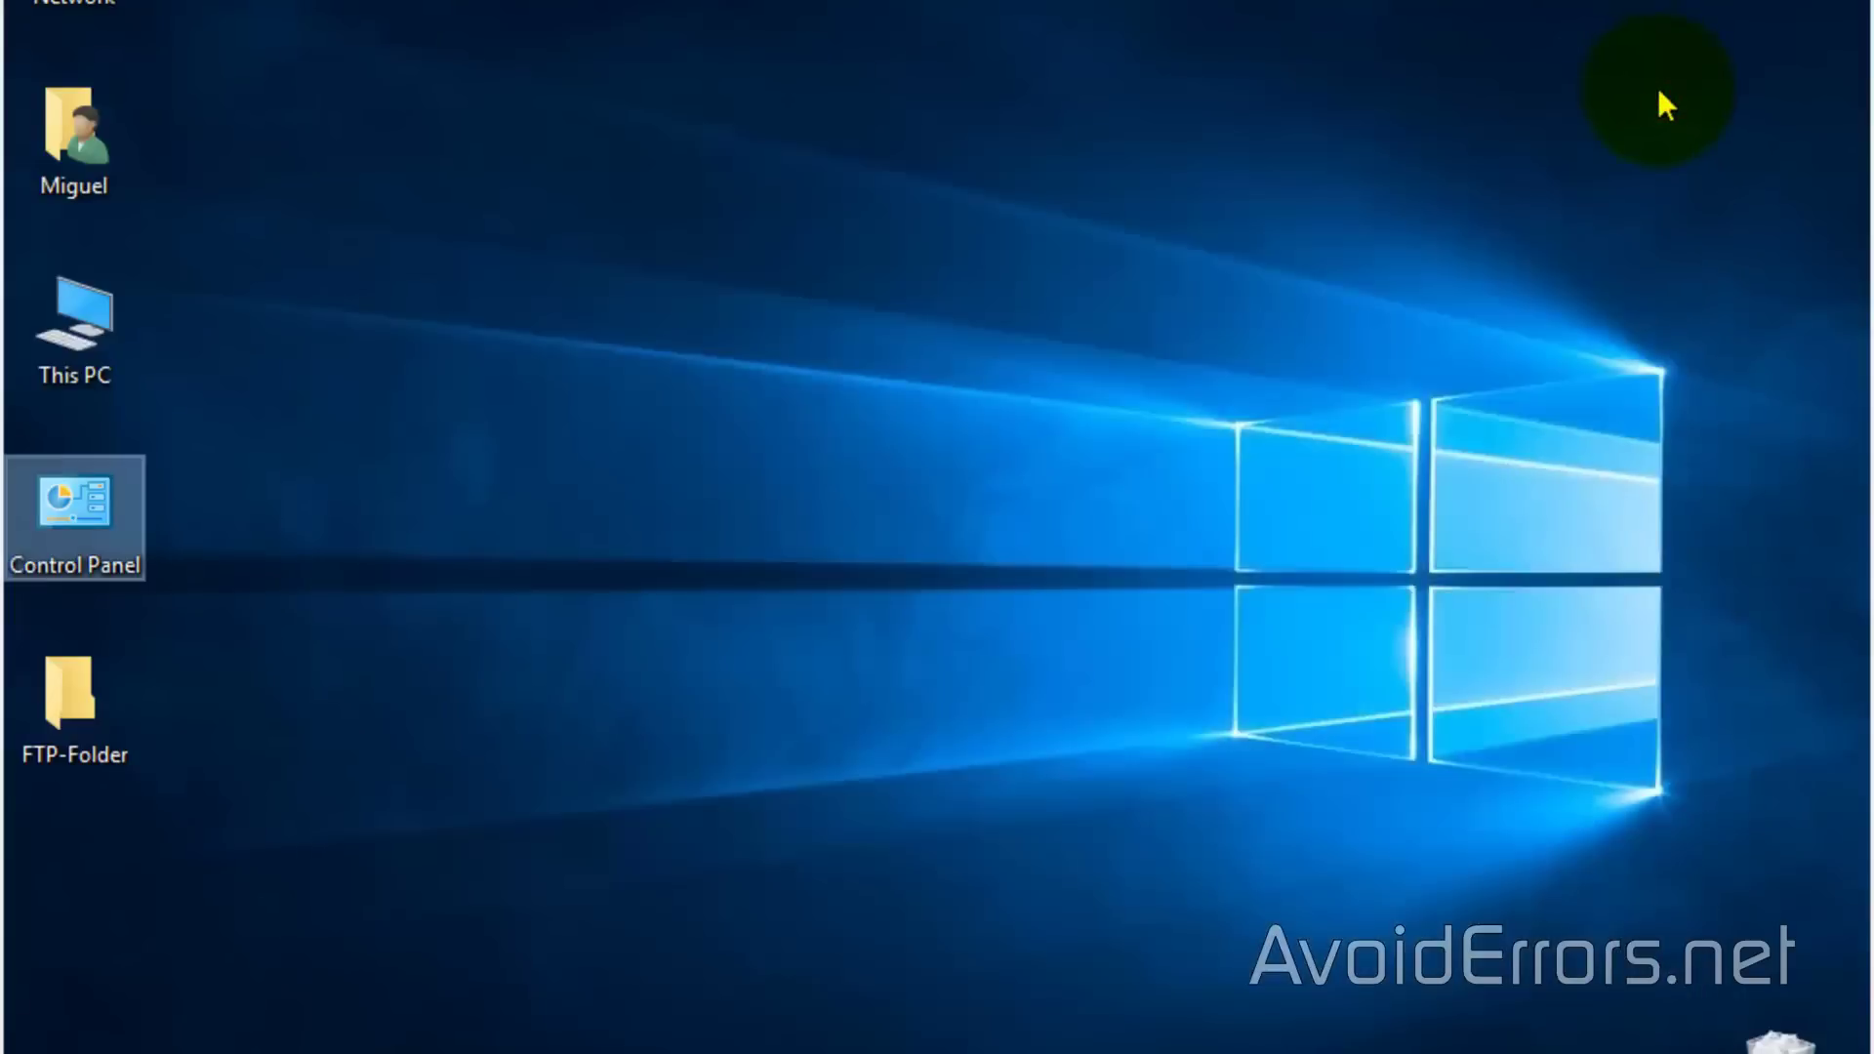
click(86, 855)
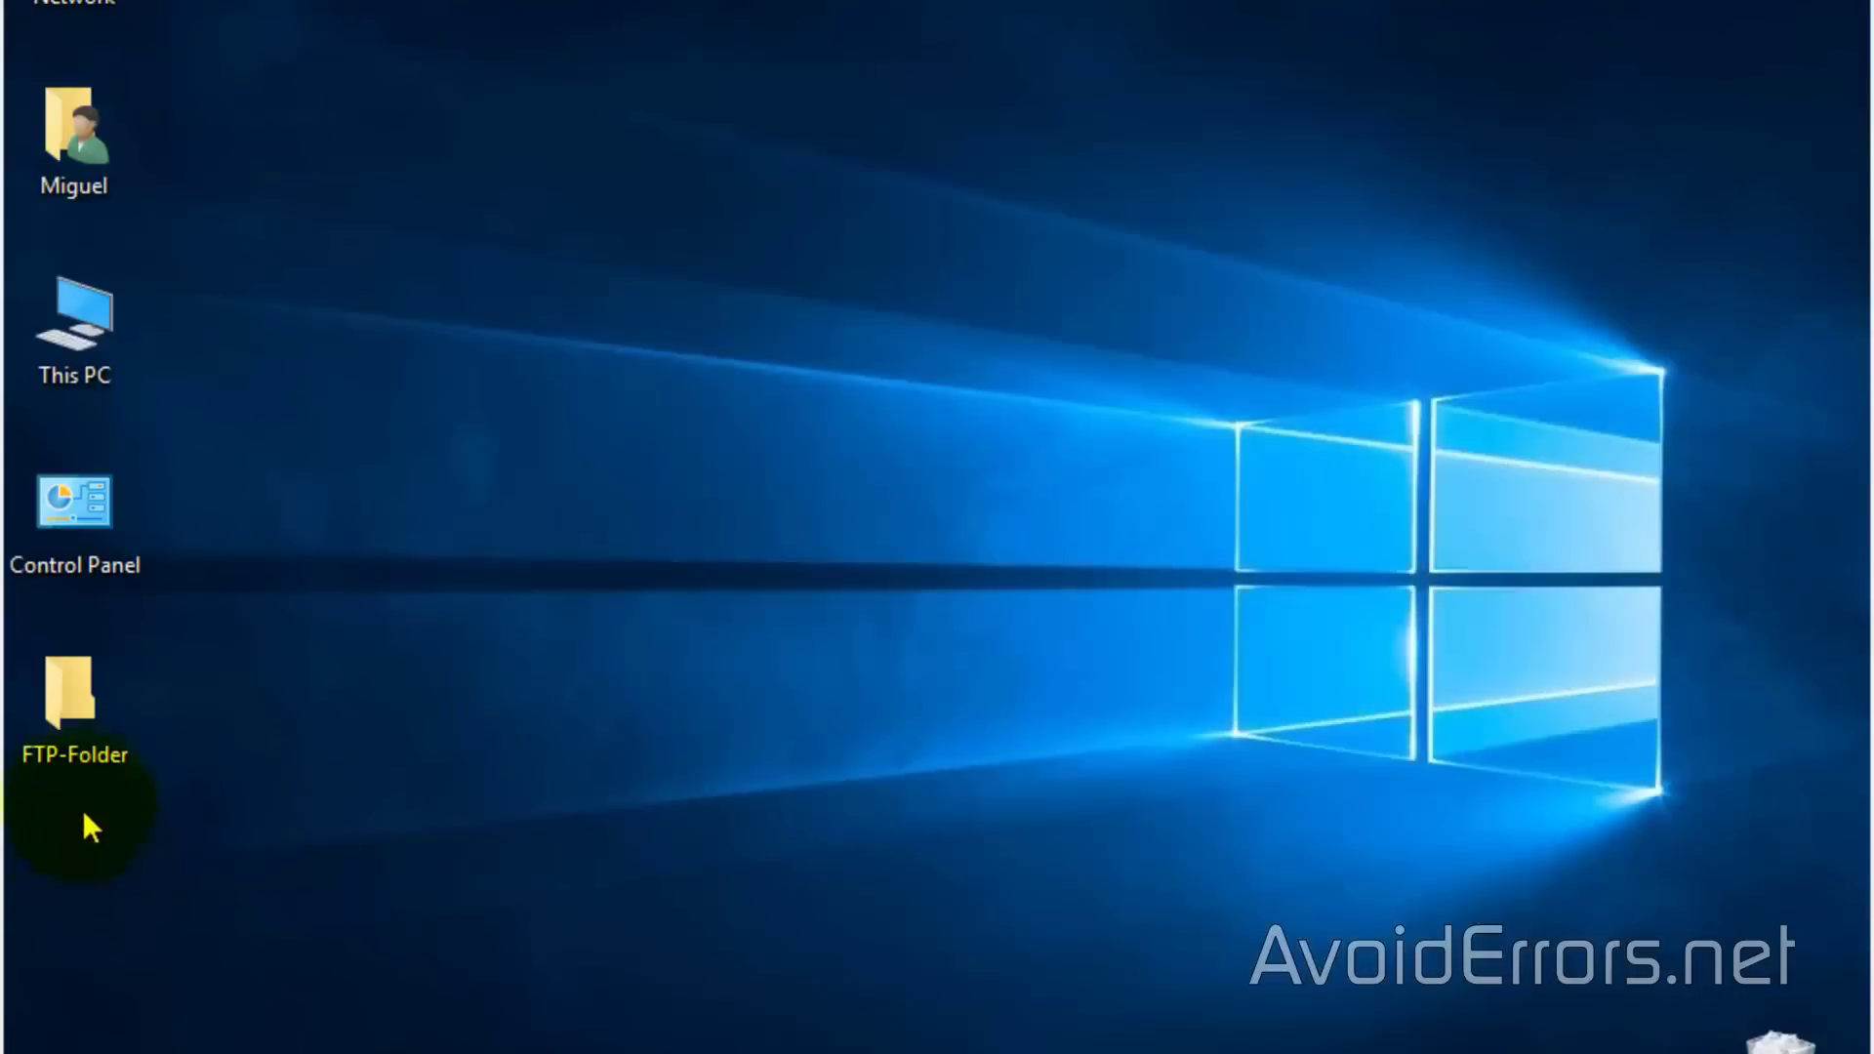
click(74, 707)
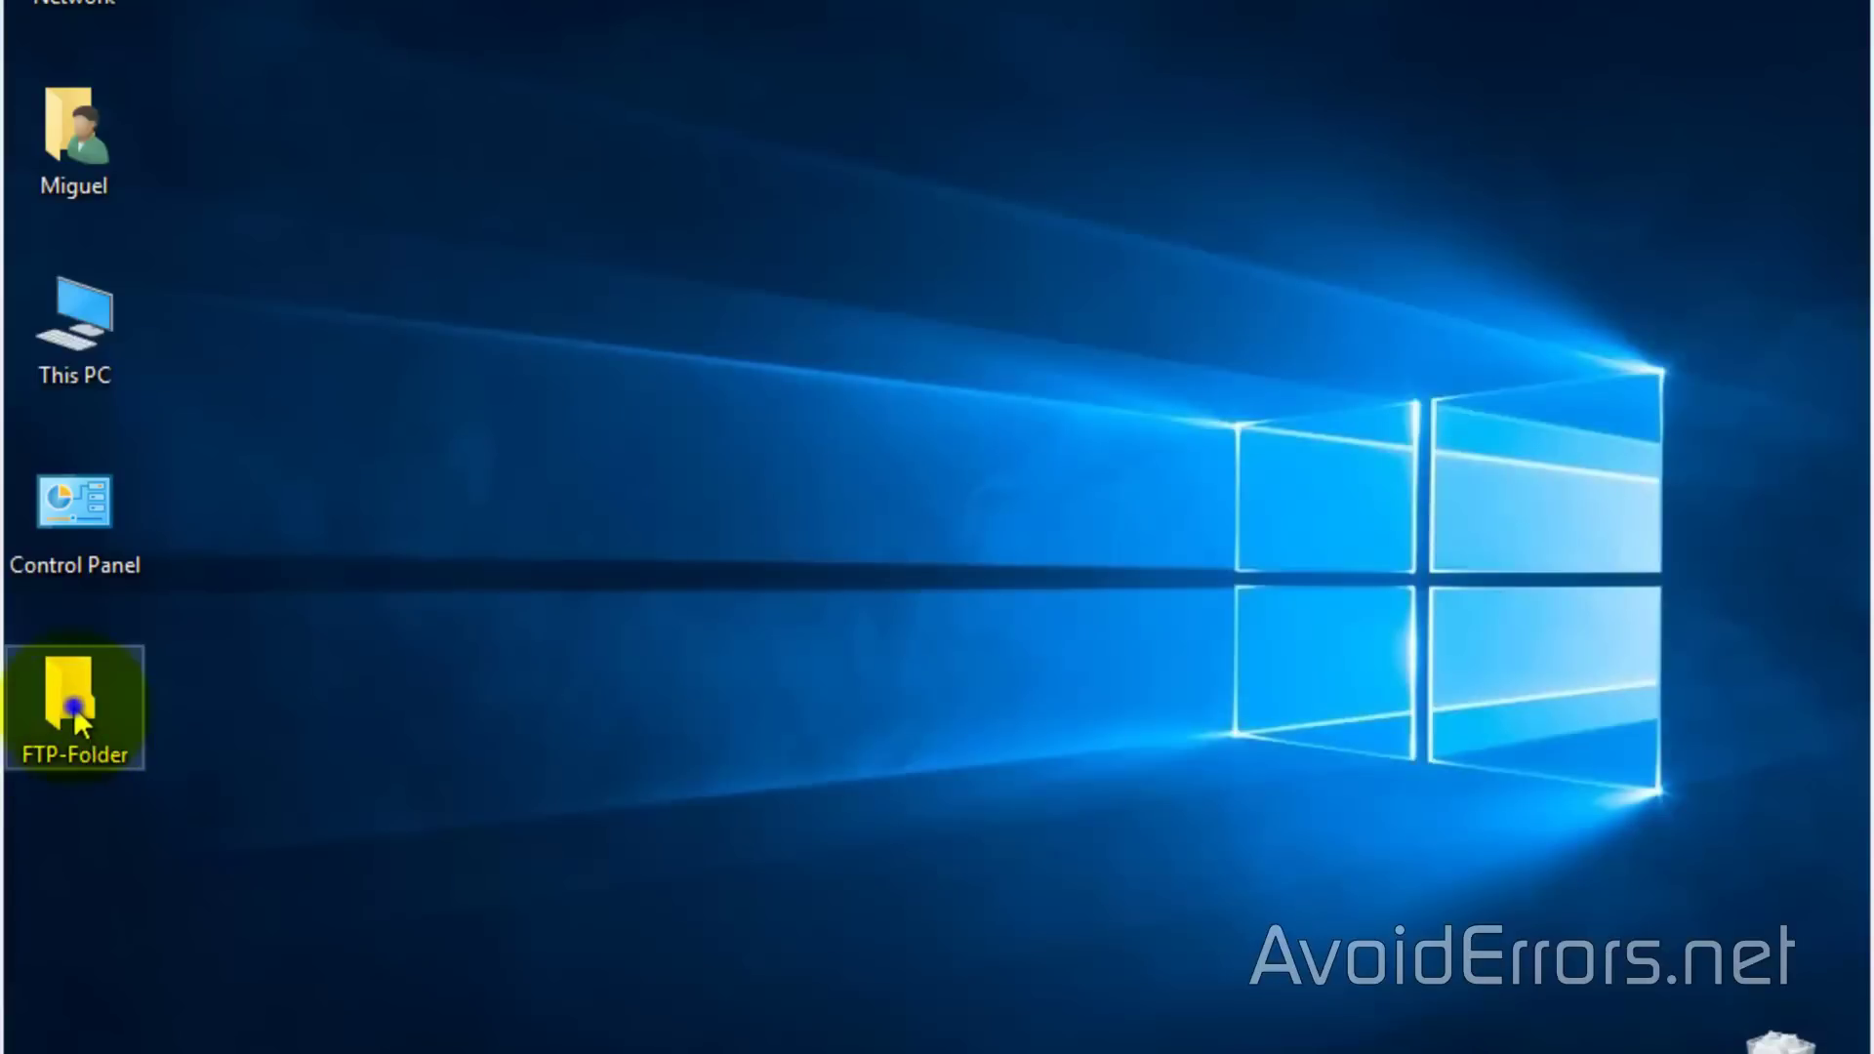
right_click(72, 705)
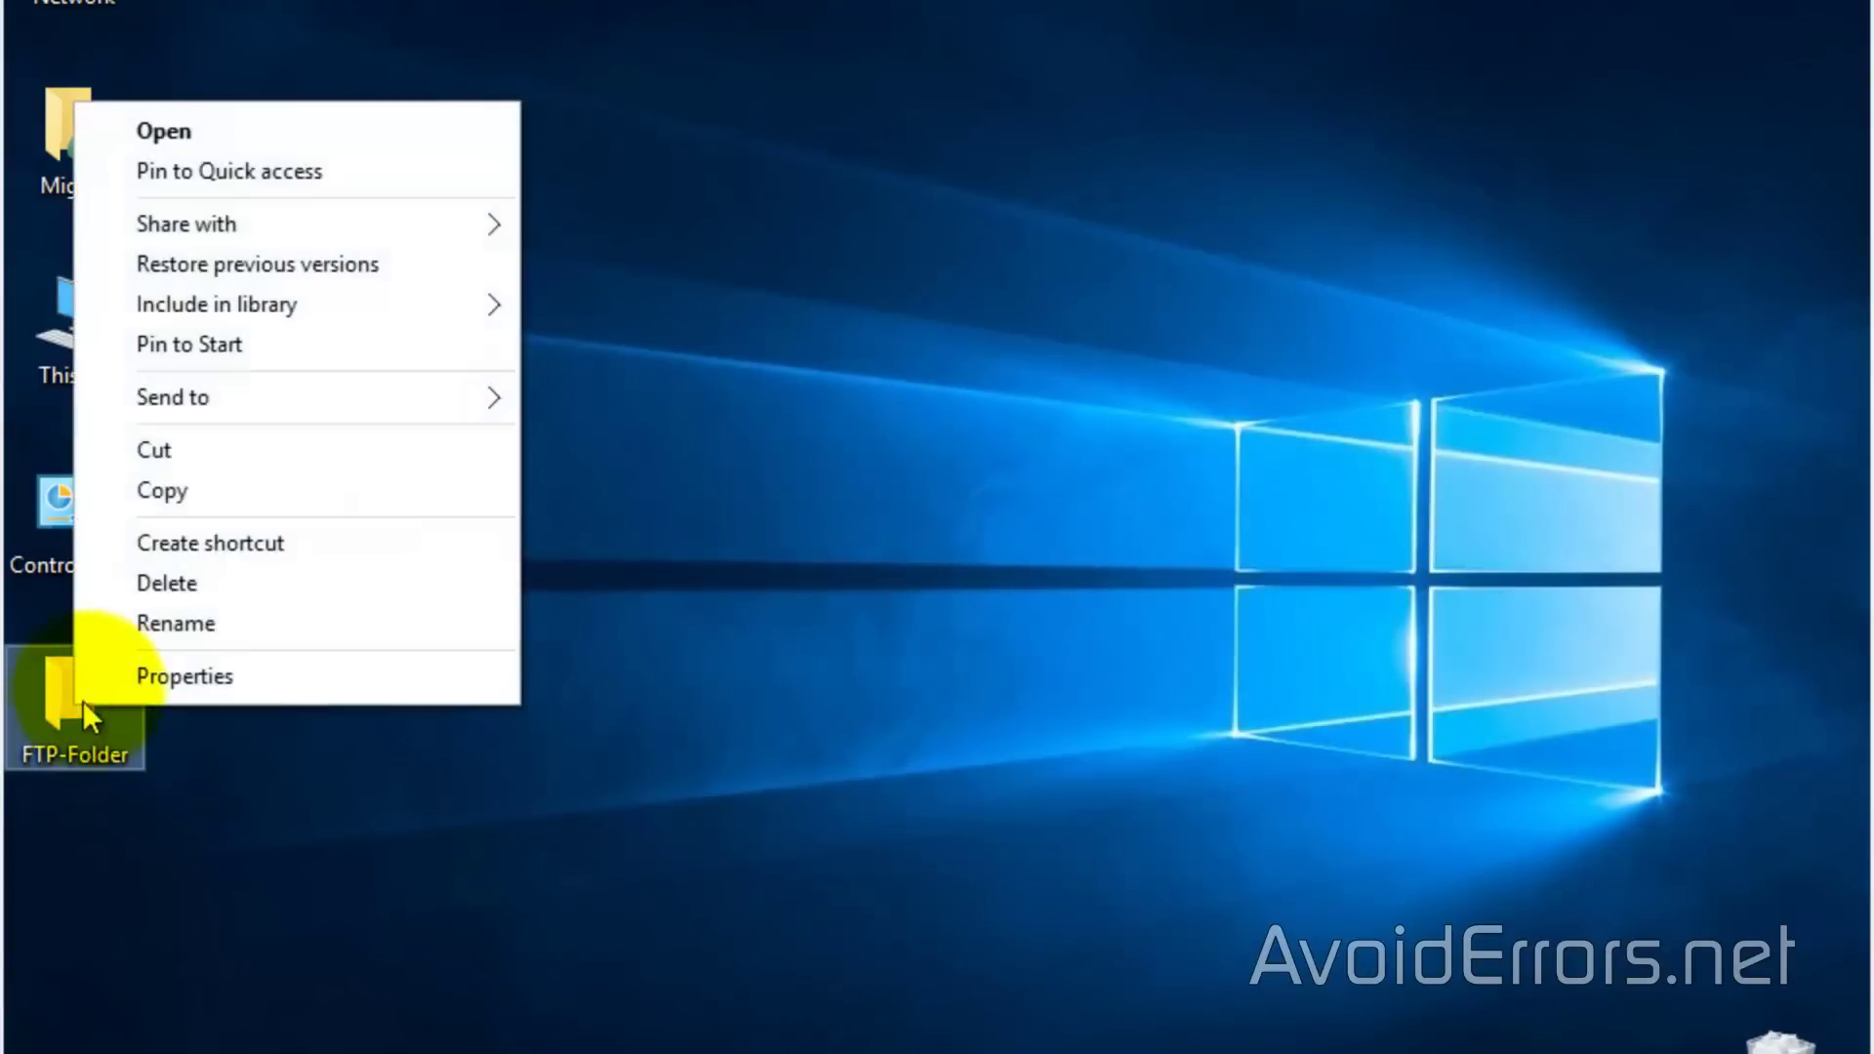
click(95, 663)
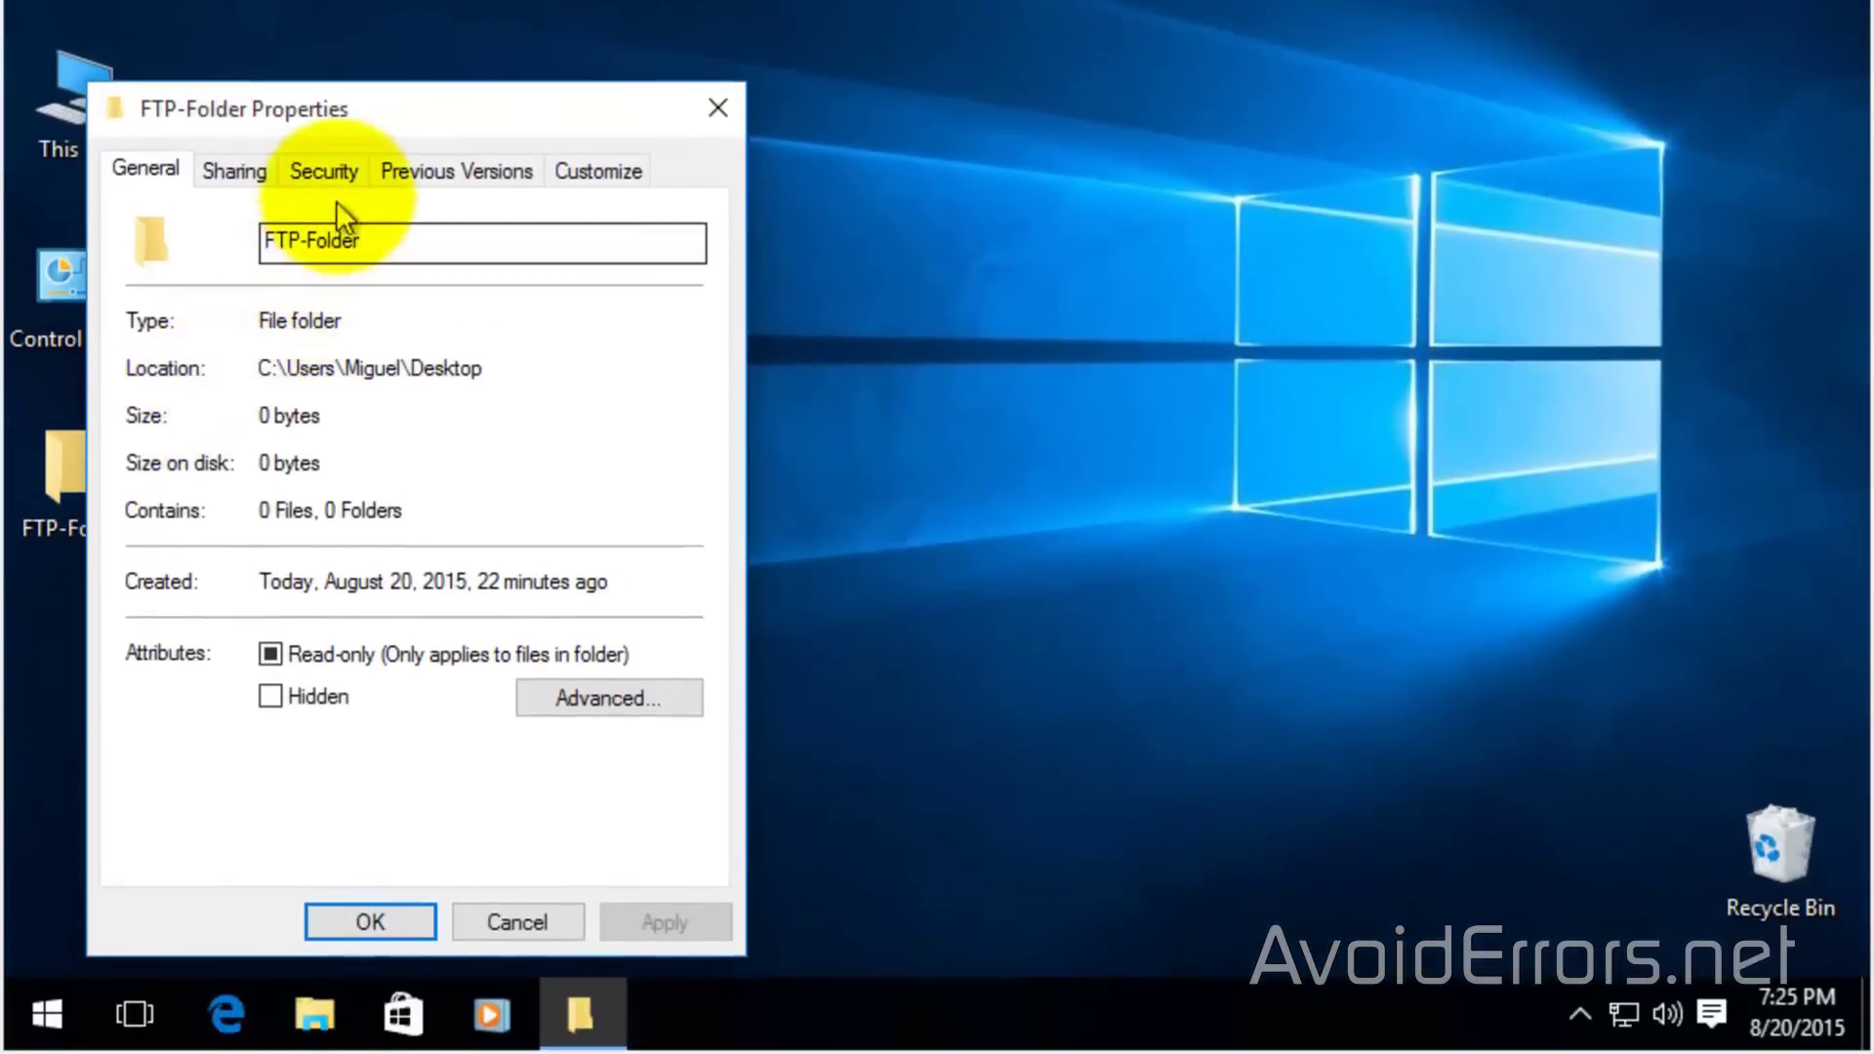
click(340, 388)
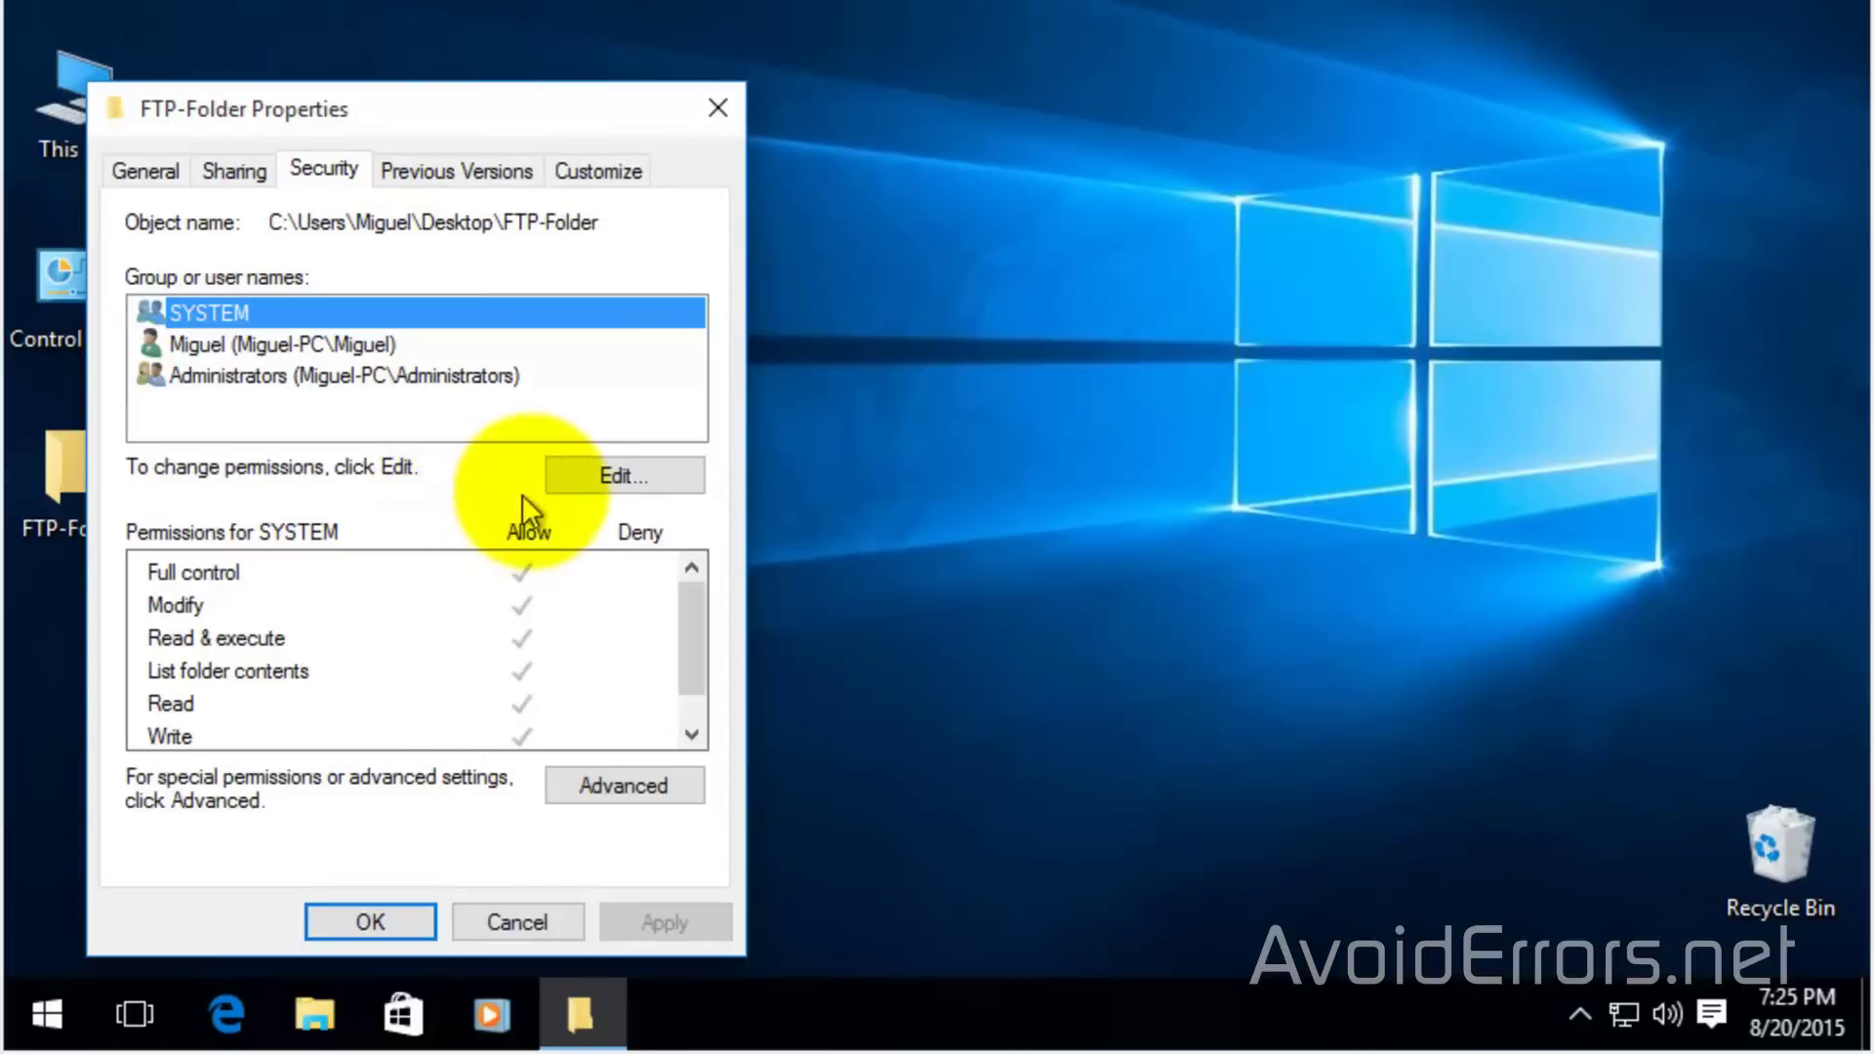
click(557, 490)
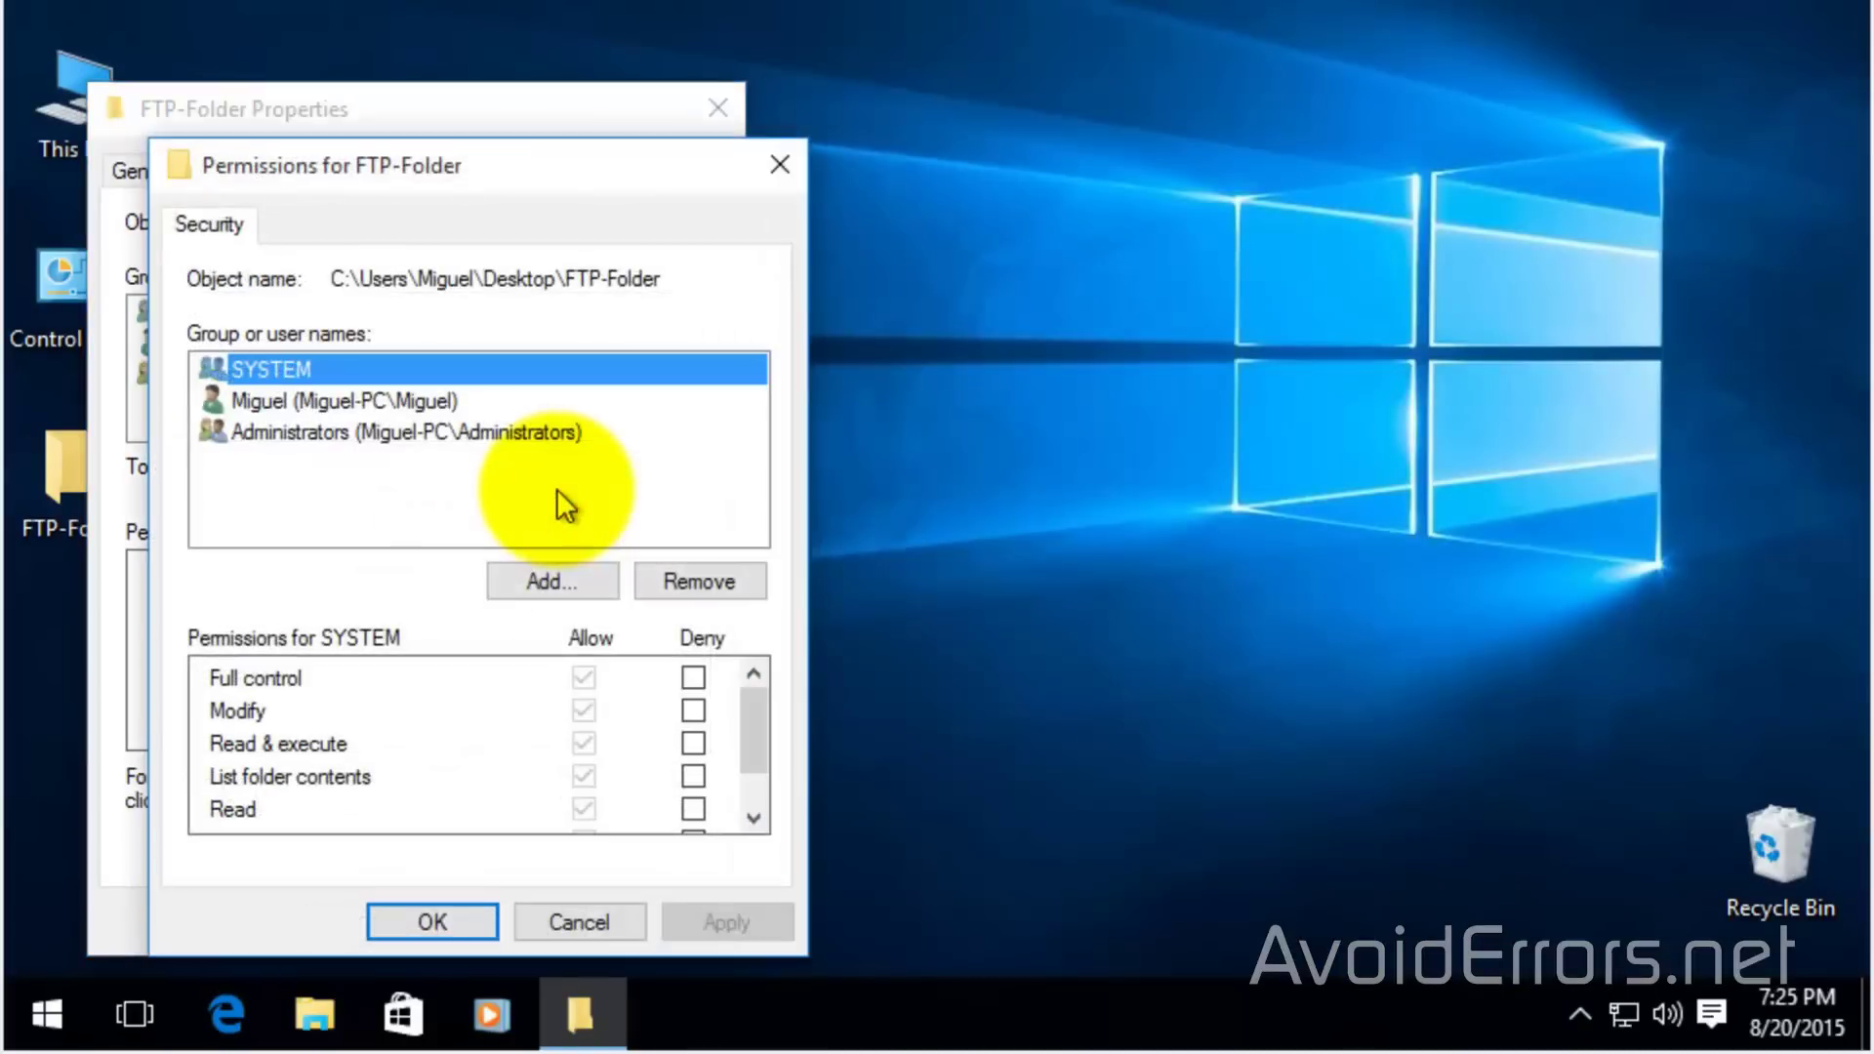
Add the FTP-User account to FTP-Folder's permissions list
click(576, 574)
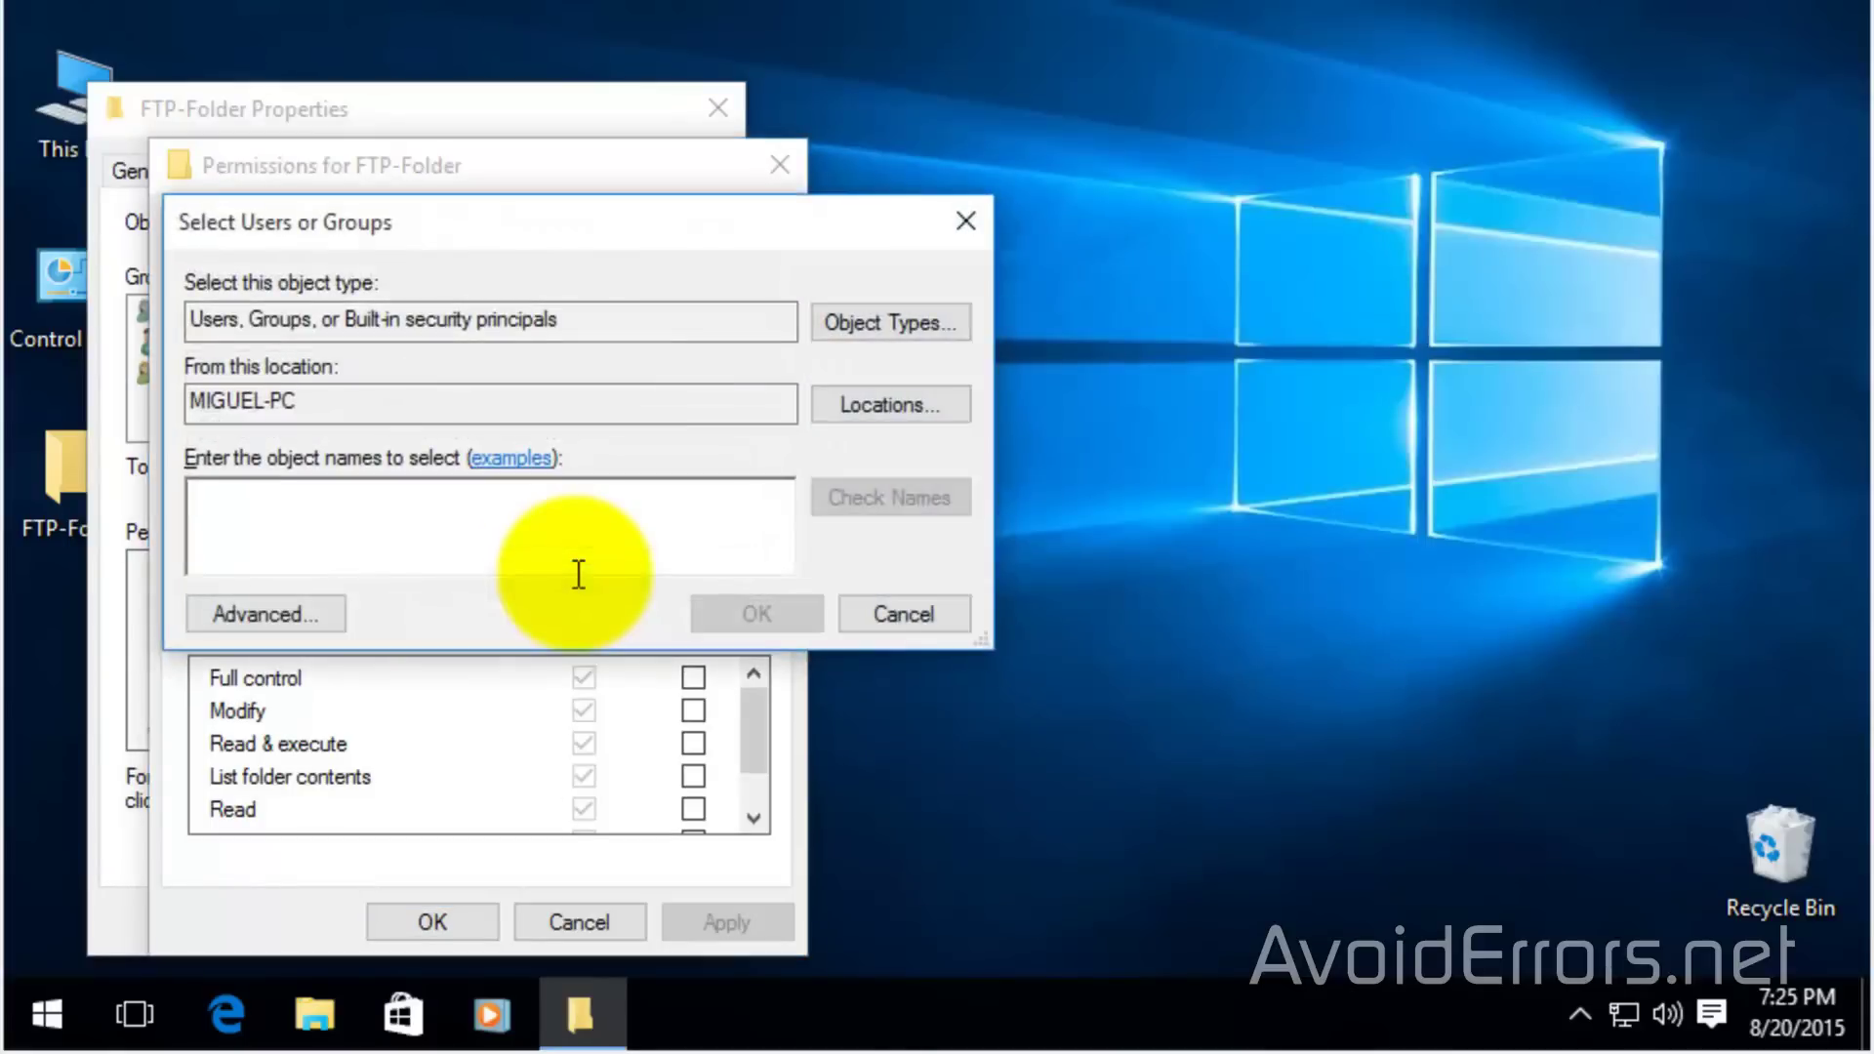
text(FTP-User)
click(834, 499)
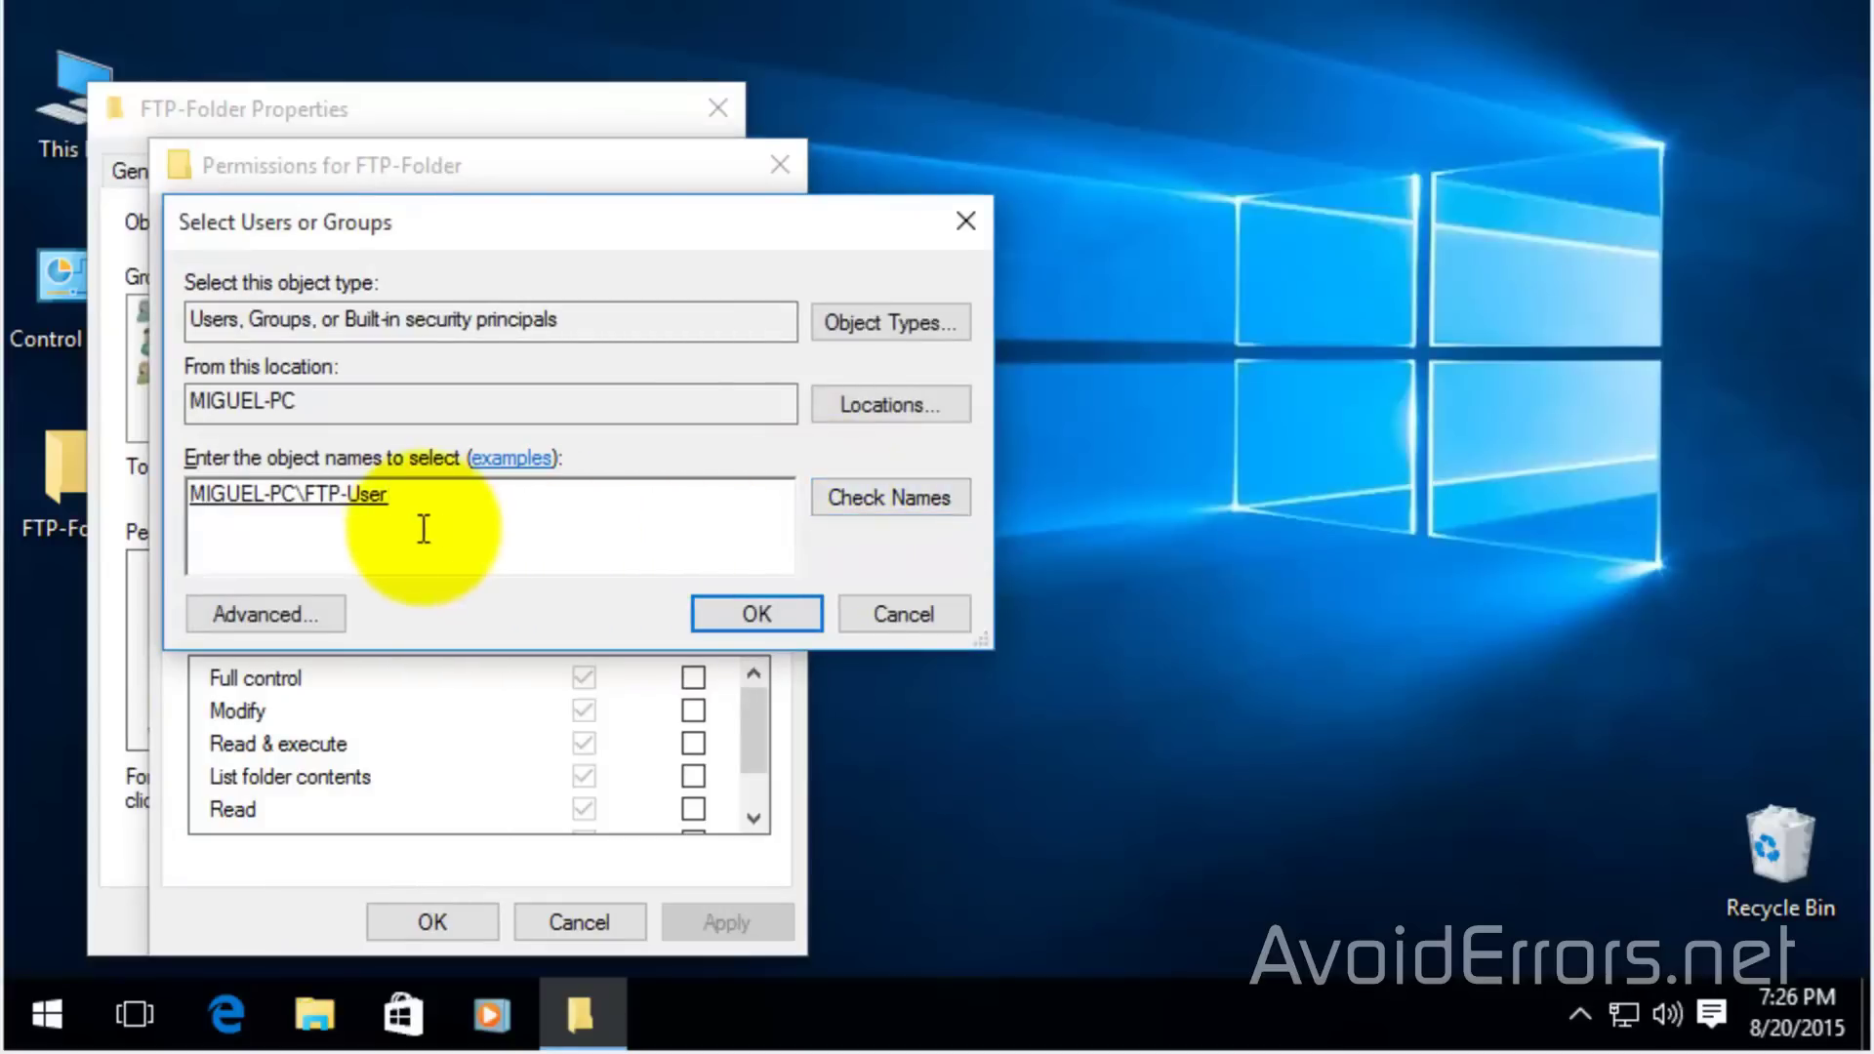
click(711, 611)
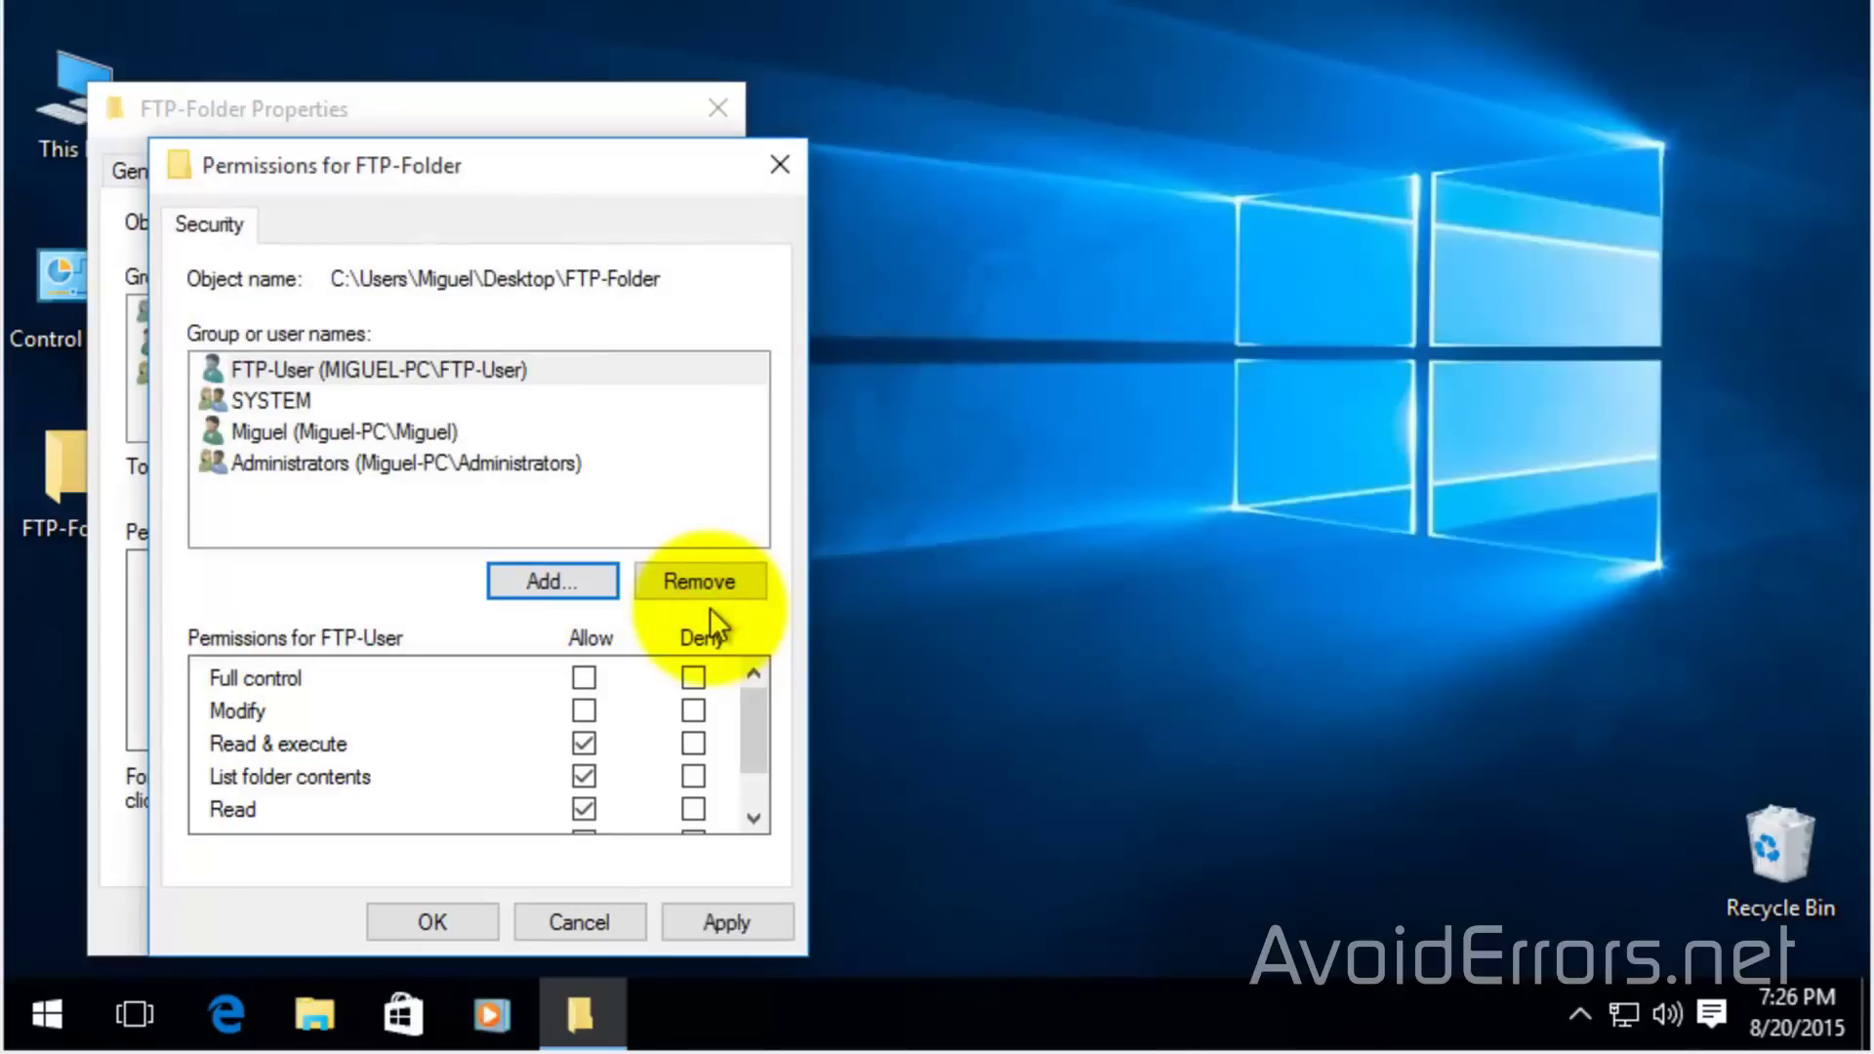
Grant FTP-User Full control on FTP-Folder and close both permission dialogs
click(431, 370)
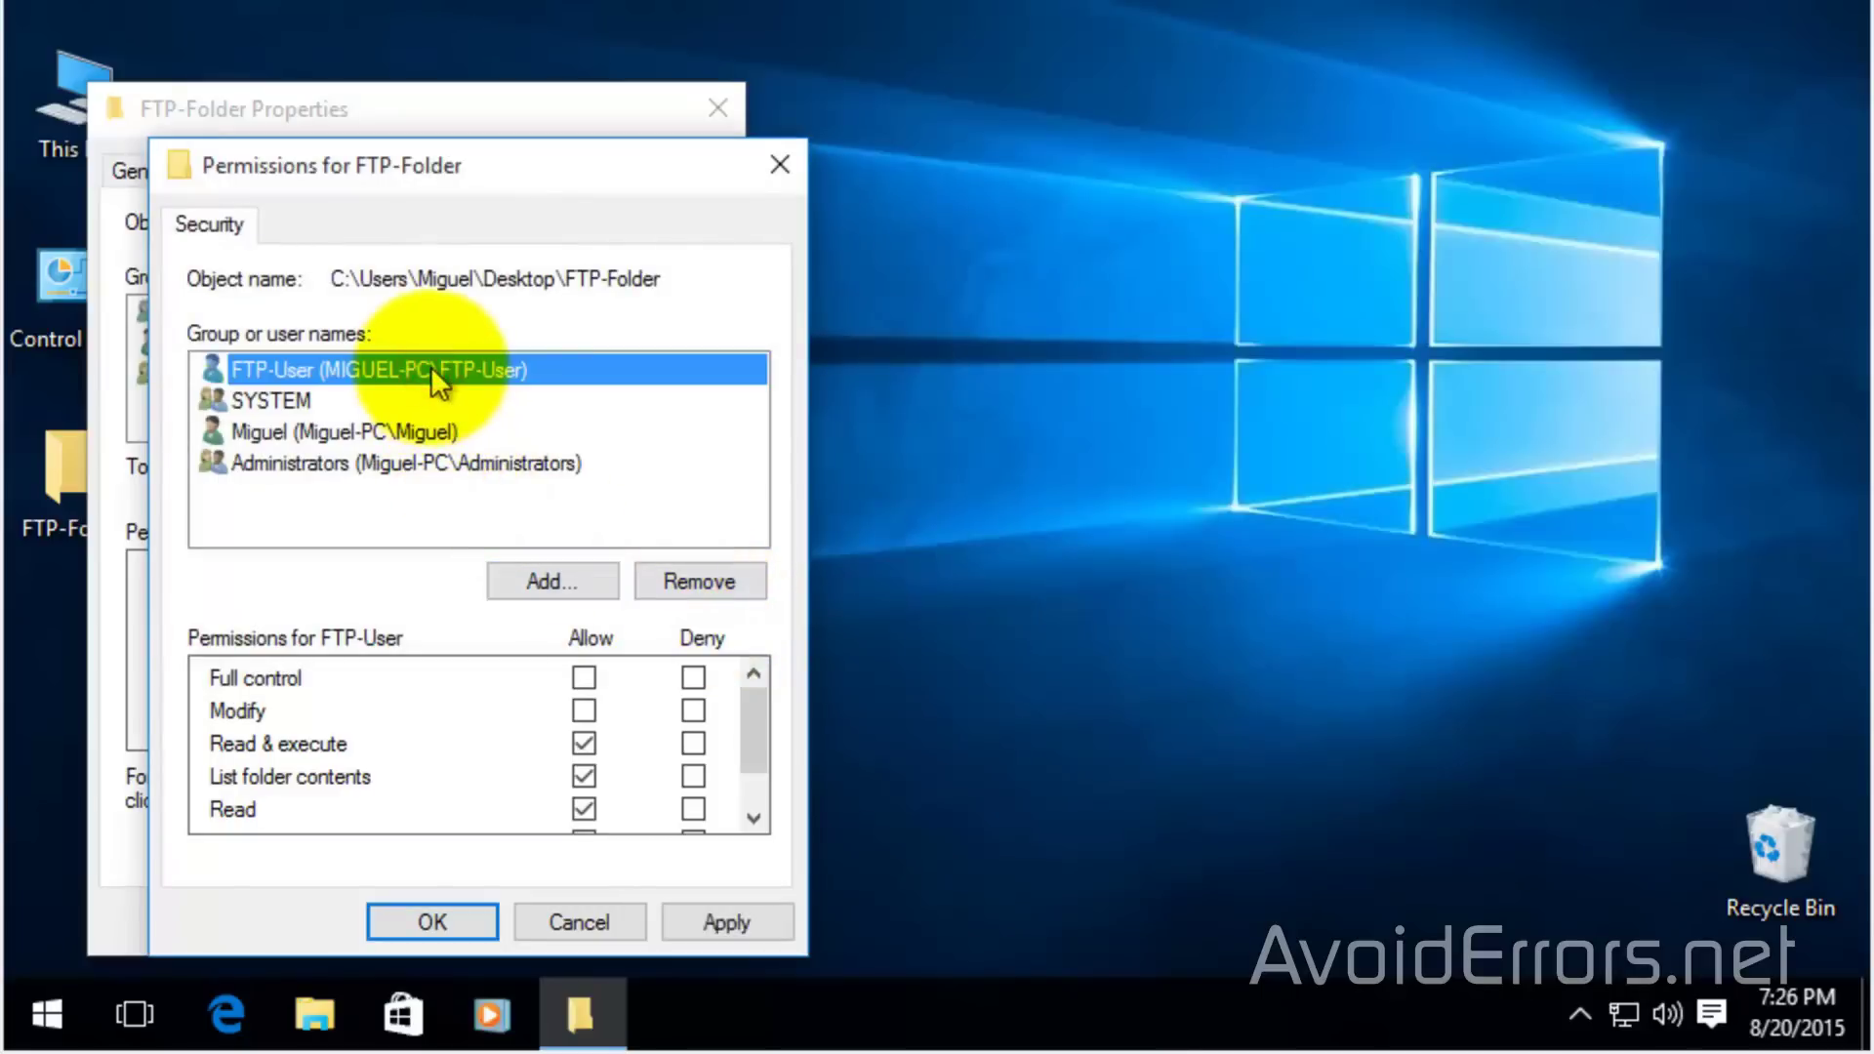
click(585, 677)
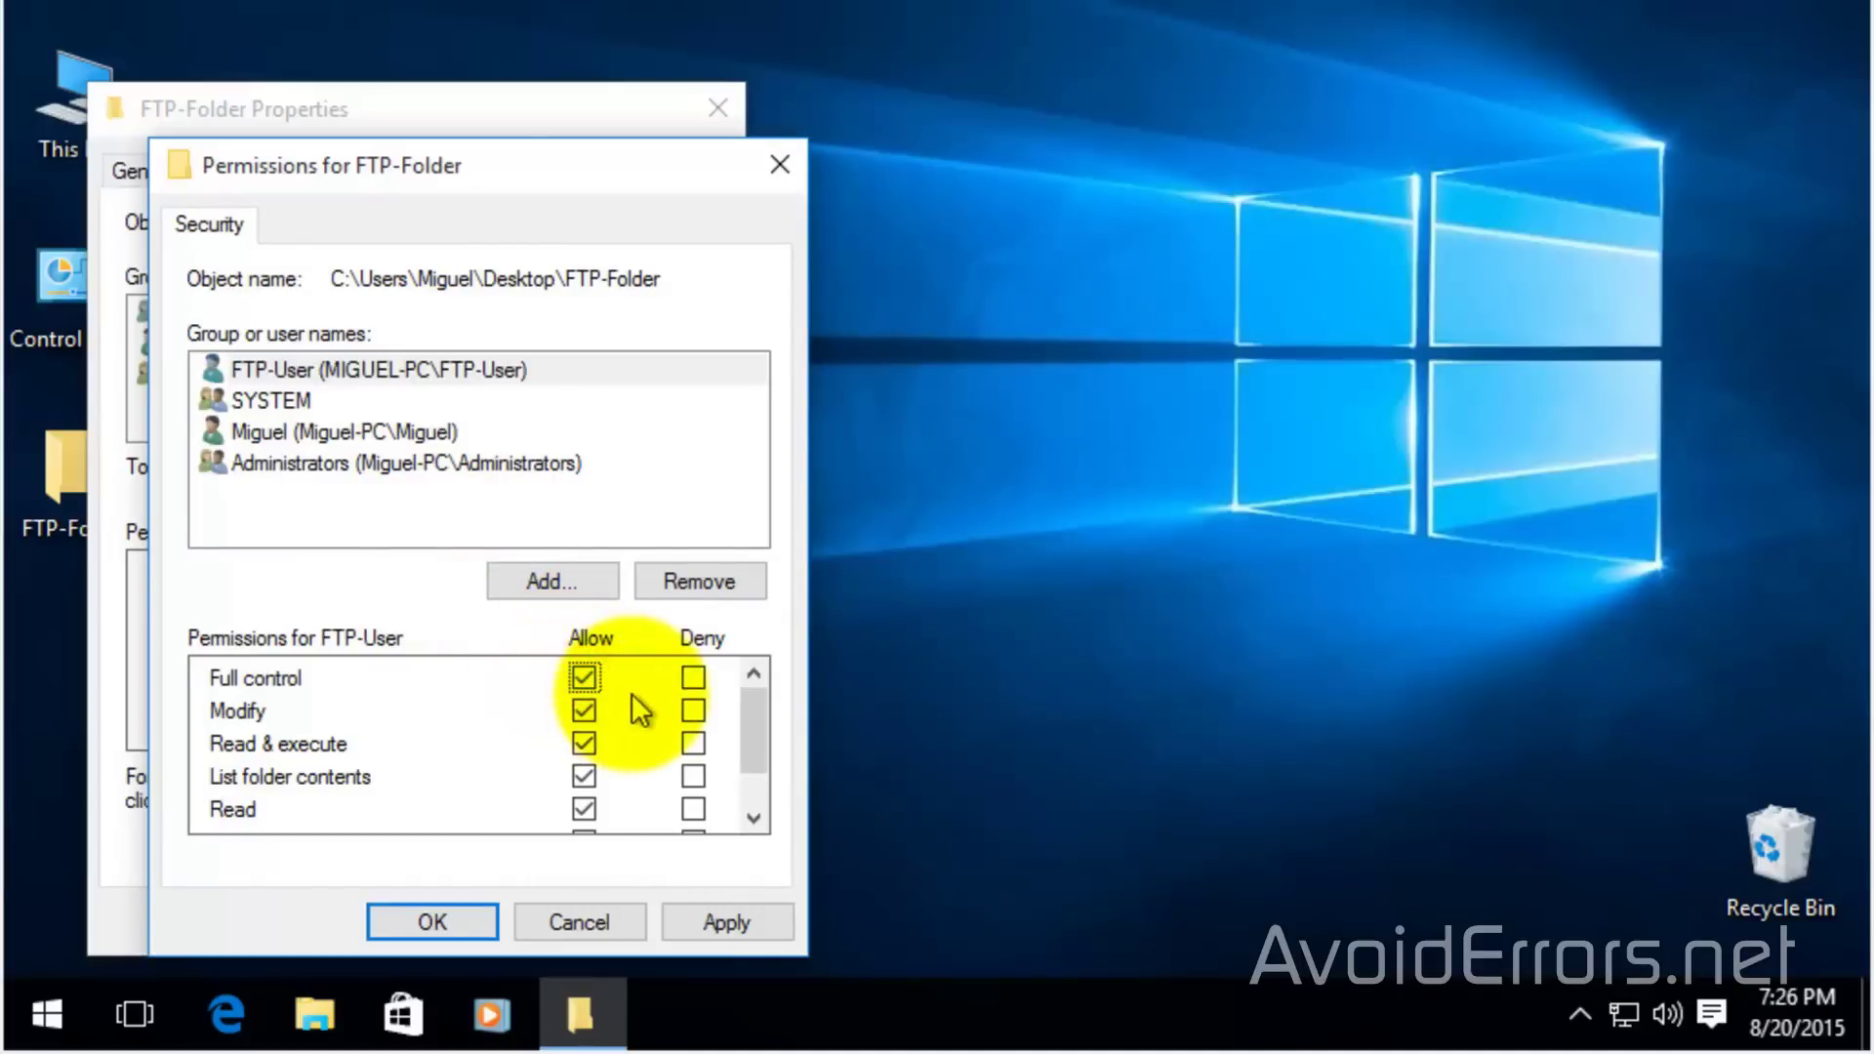
click(702, 922)
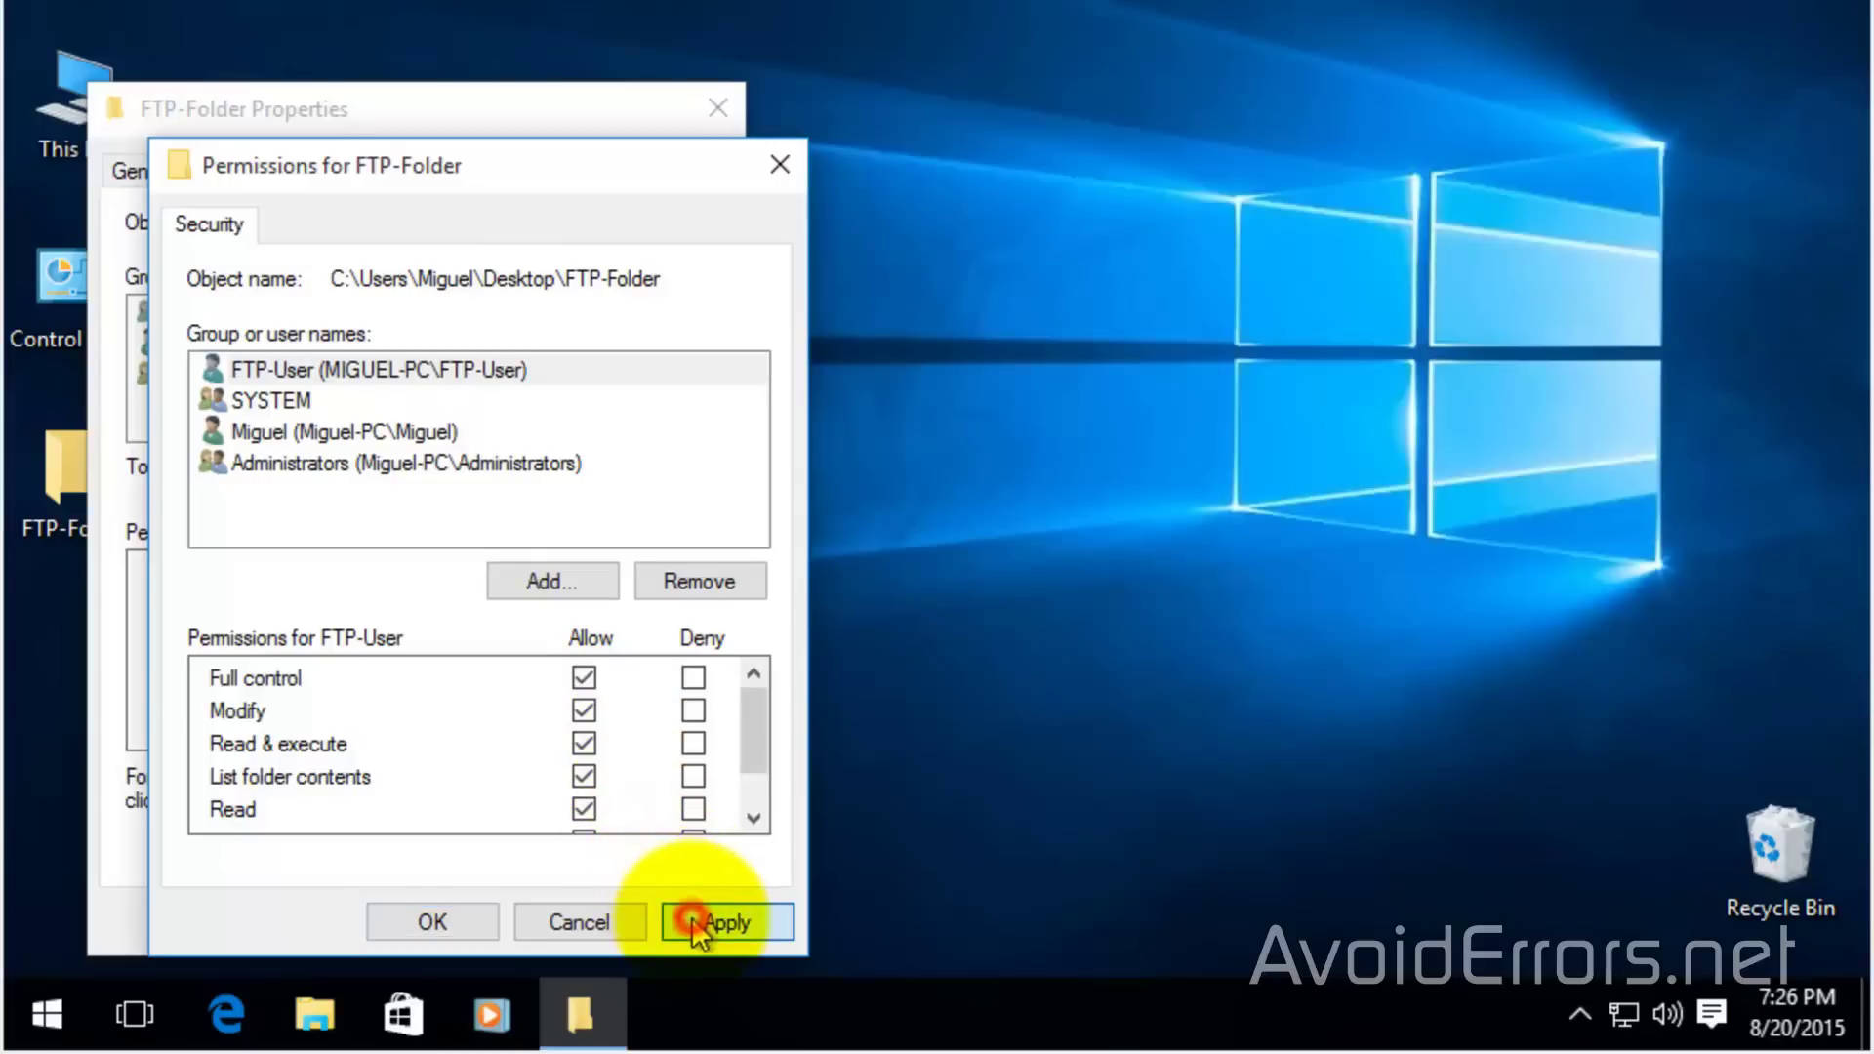
click(458, 921)
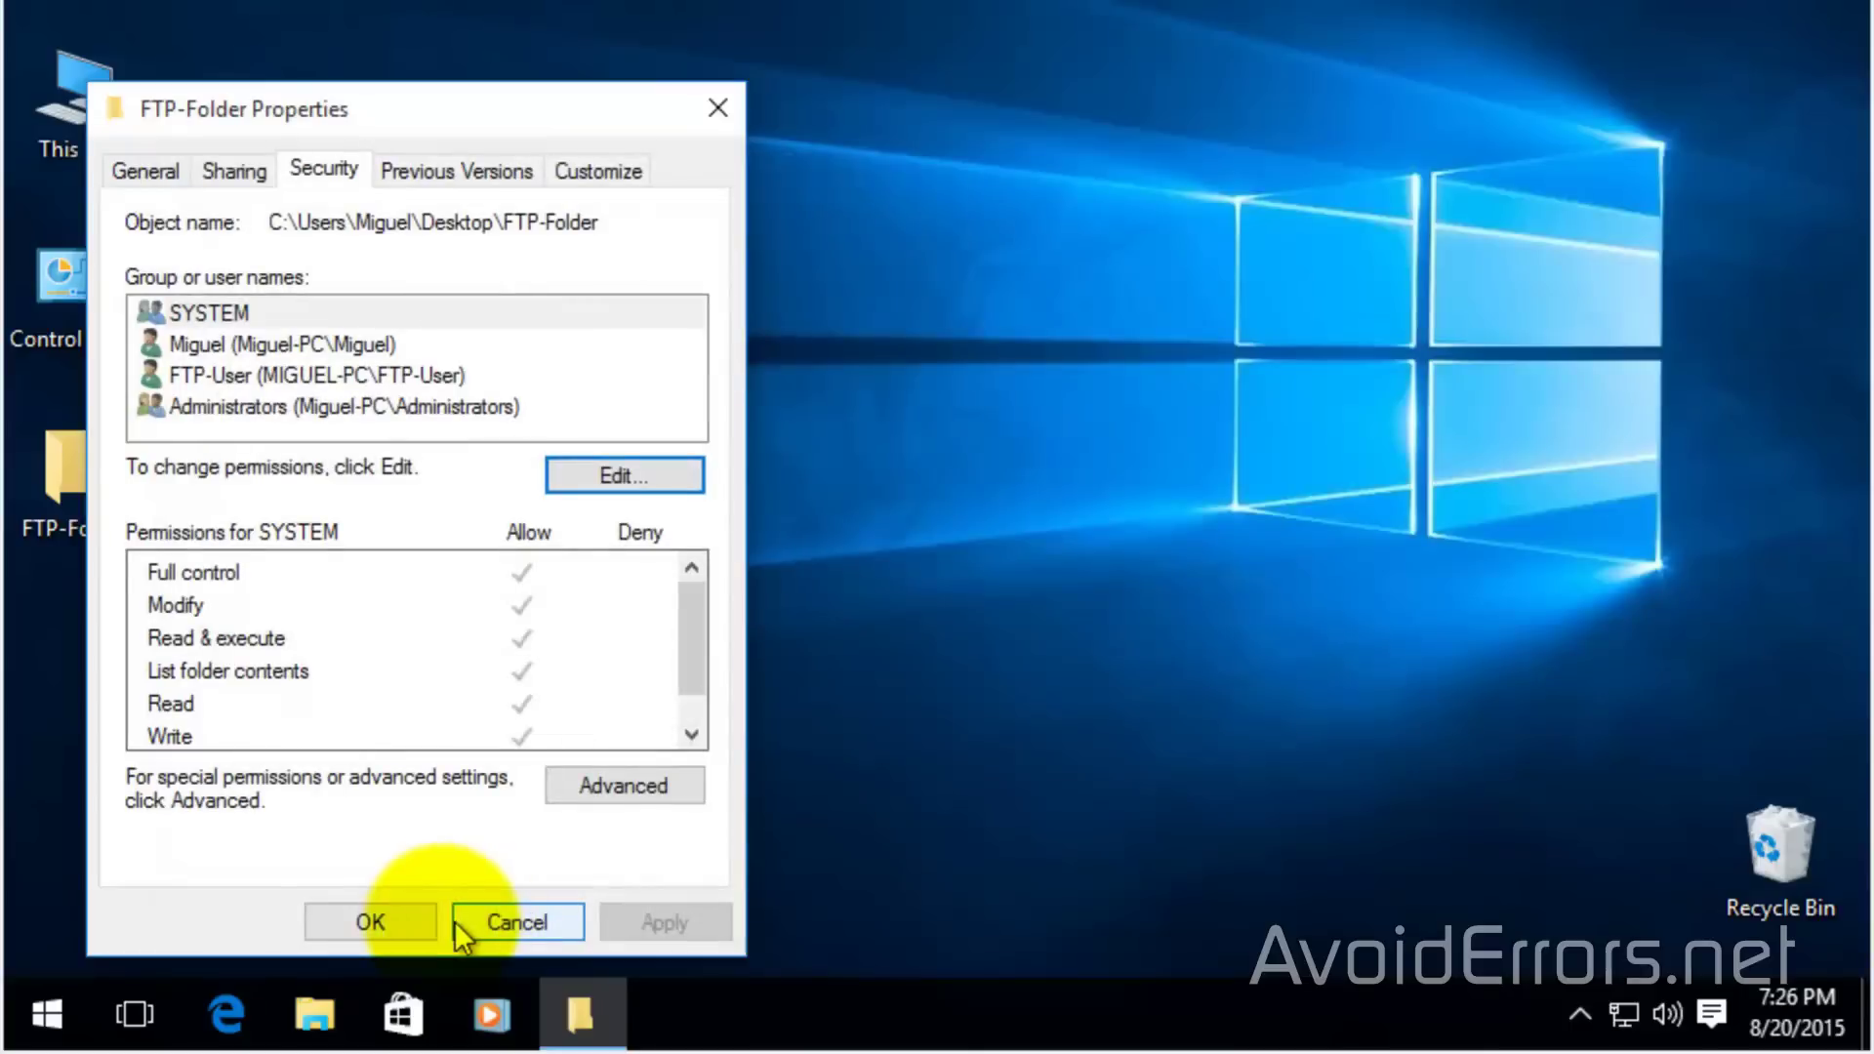
click(417, 923)
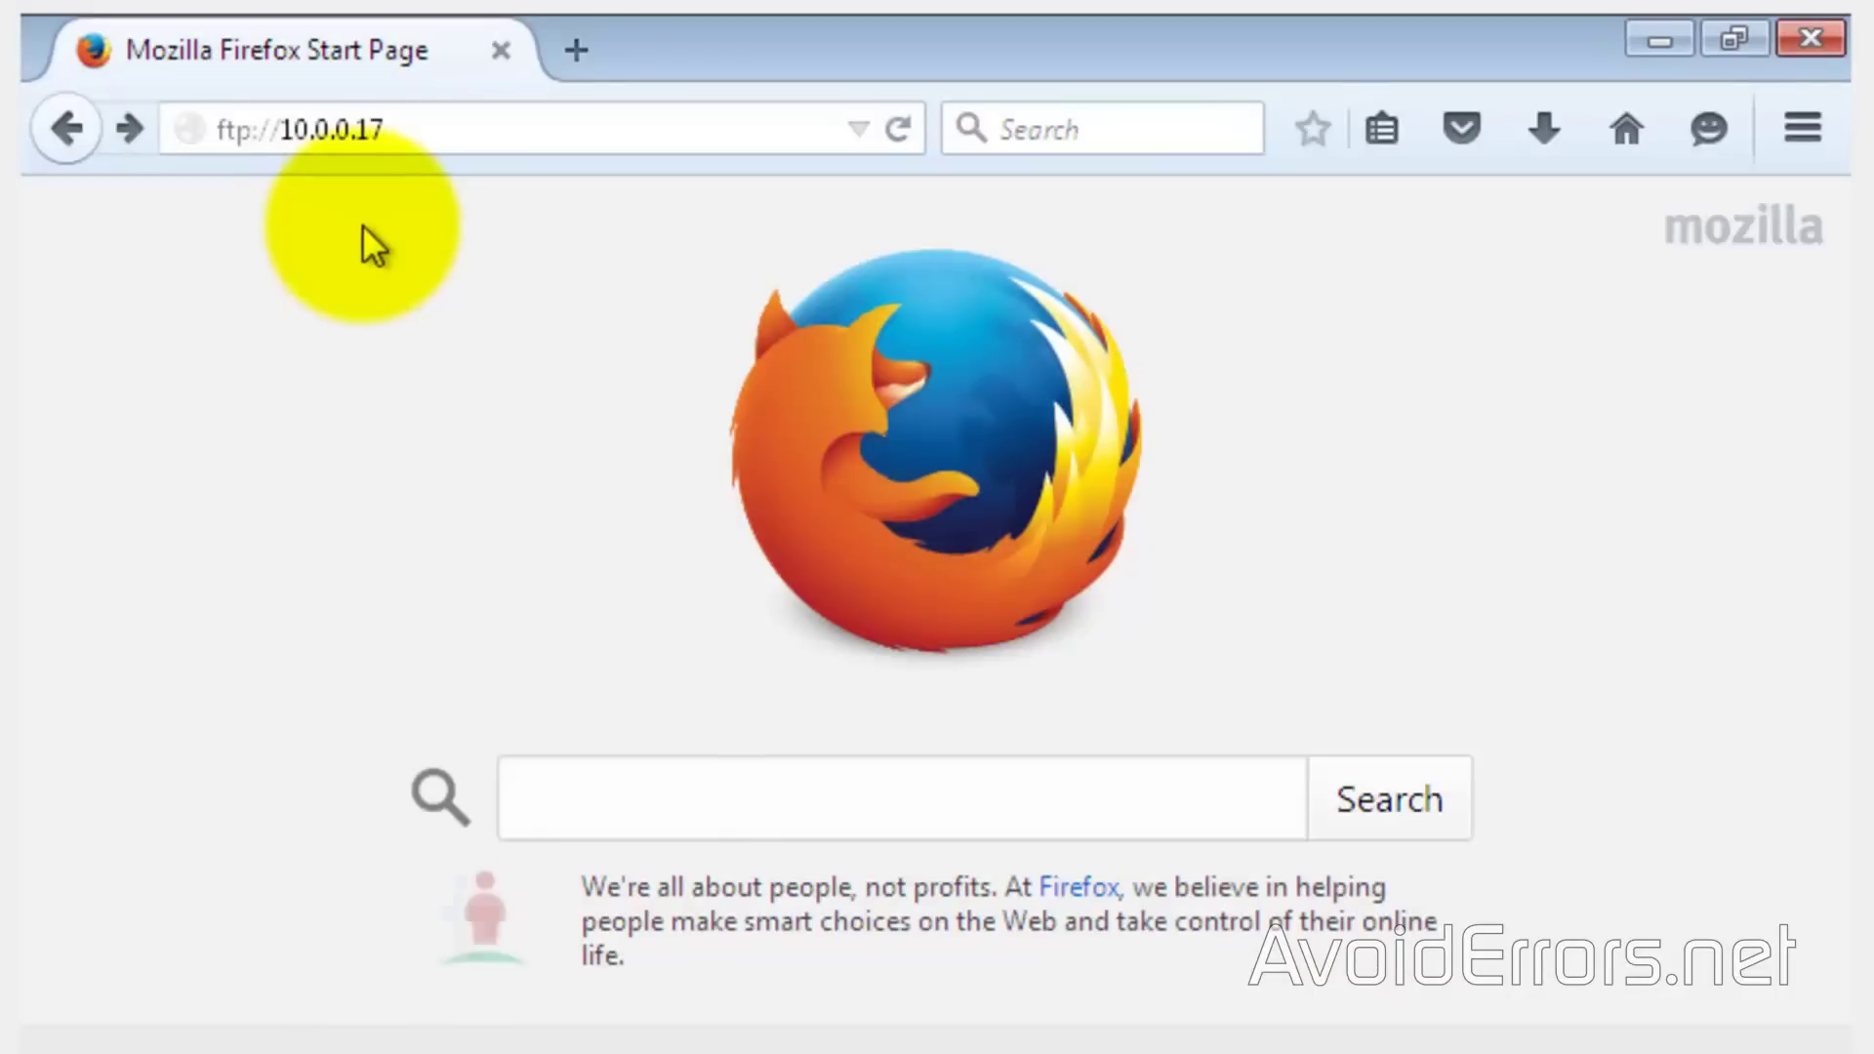
Open ftp://10.0.0.17 in Firefox and sign in as FTP-User, declining to save the password
click(506, 137)
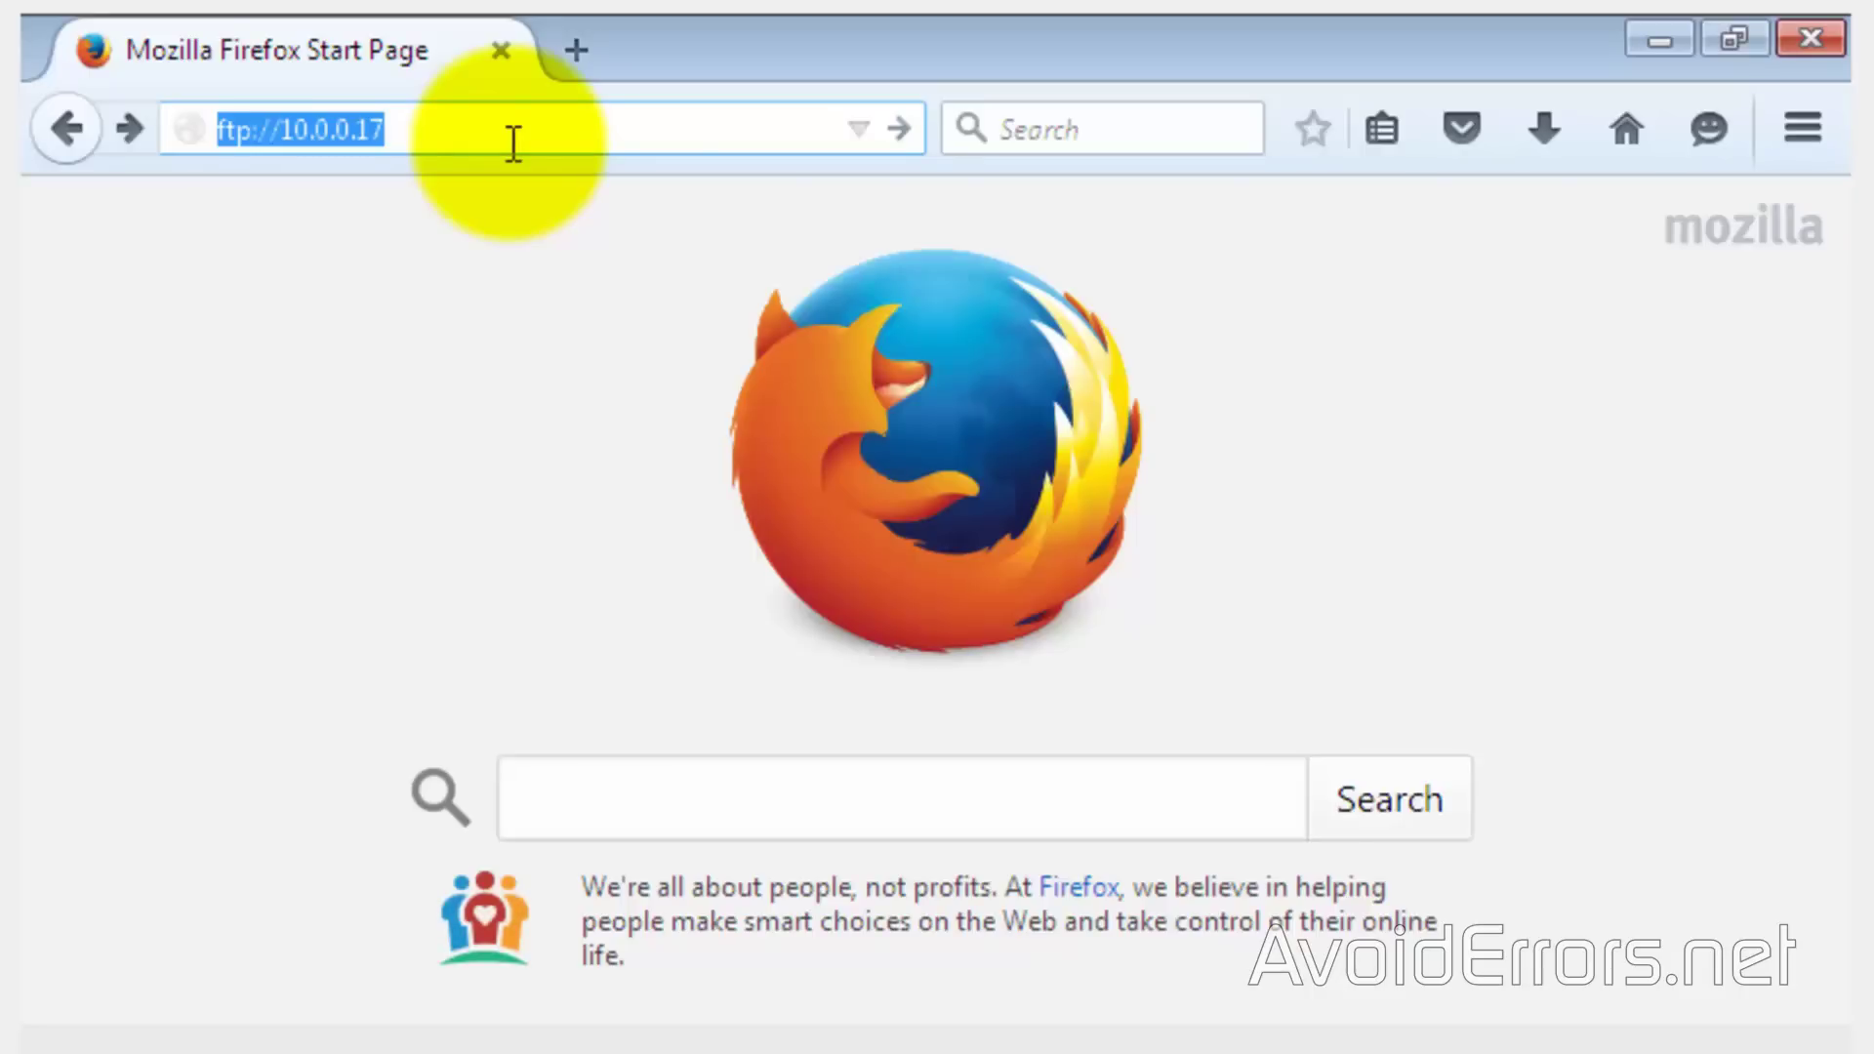
key(Return)
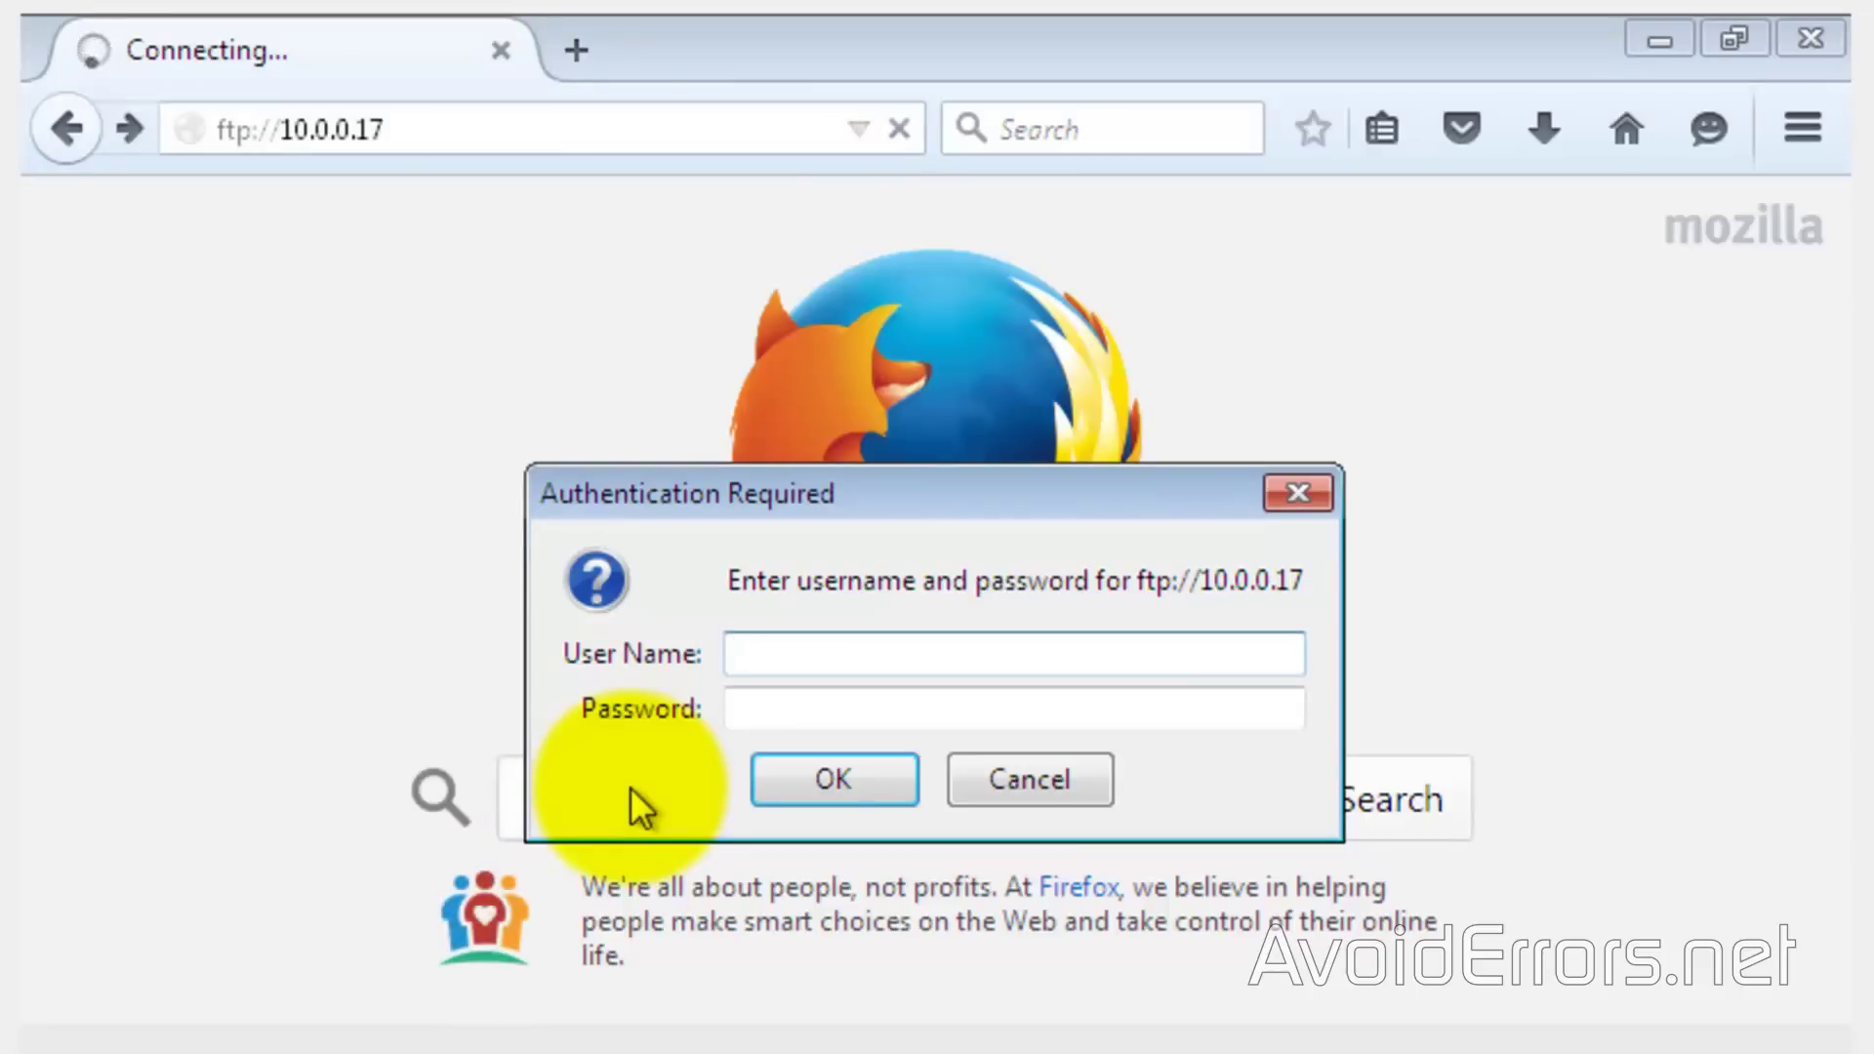
text(FTP-User)
key(Tab)
text(•••)
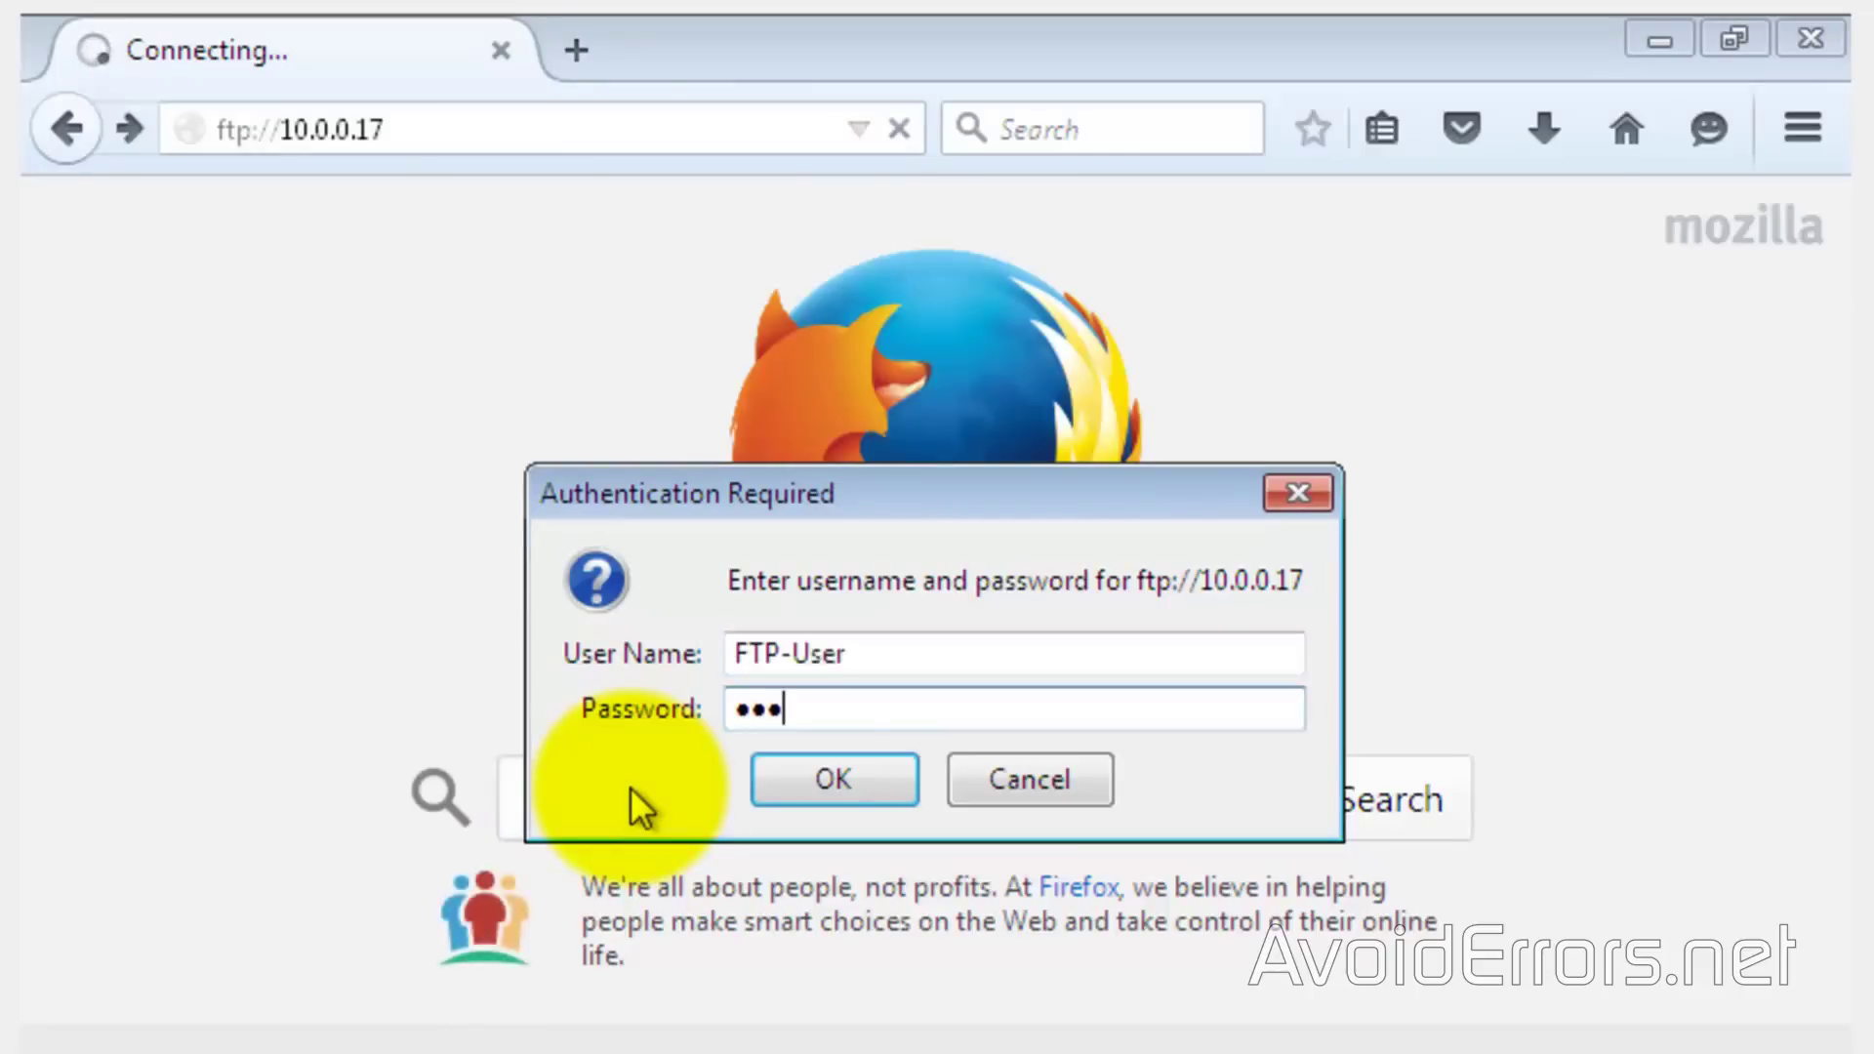
text(••••••)
click(765, 780)
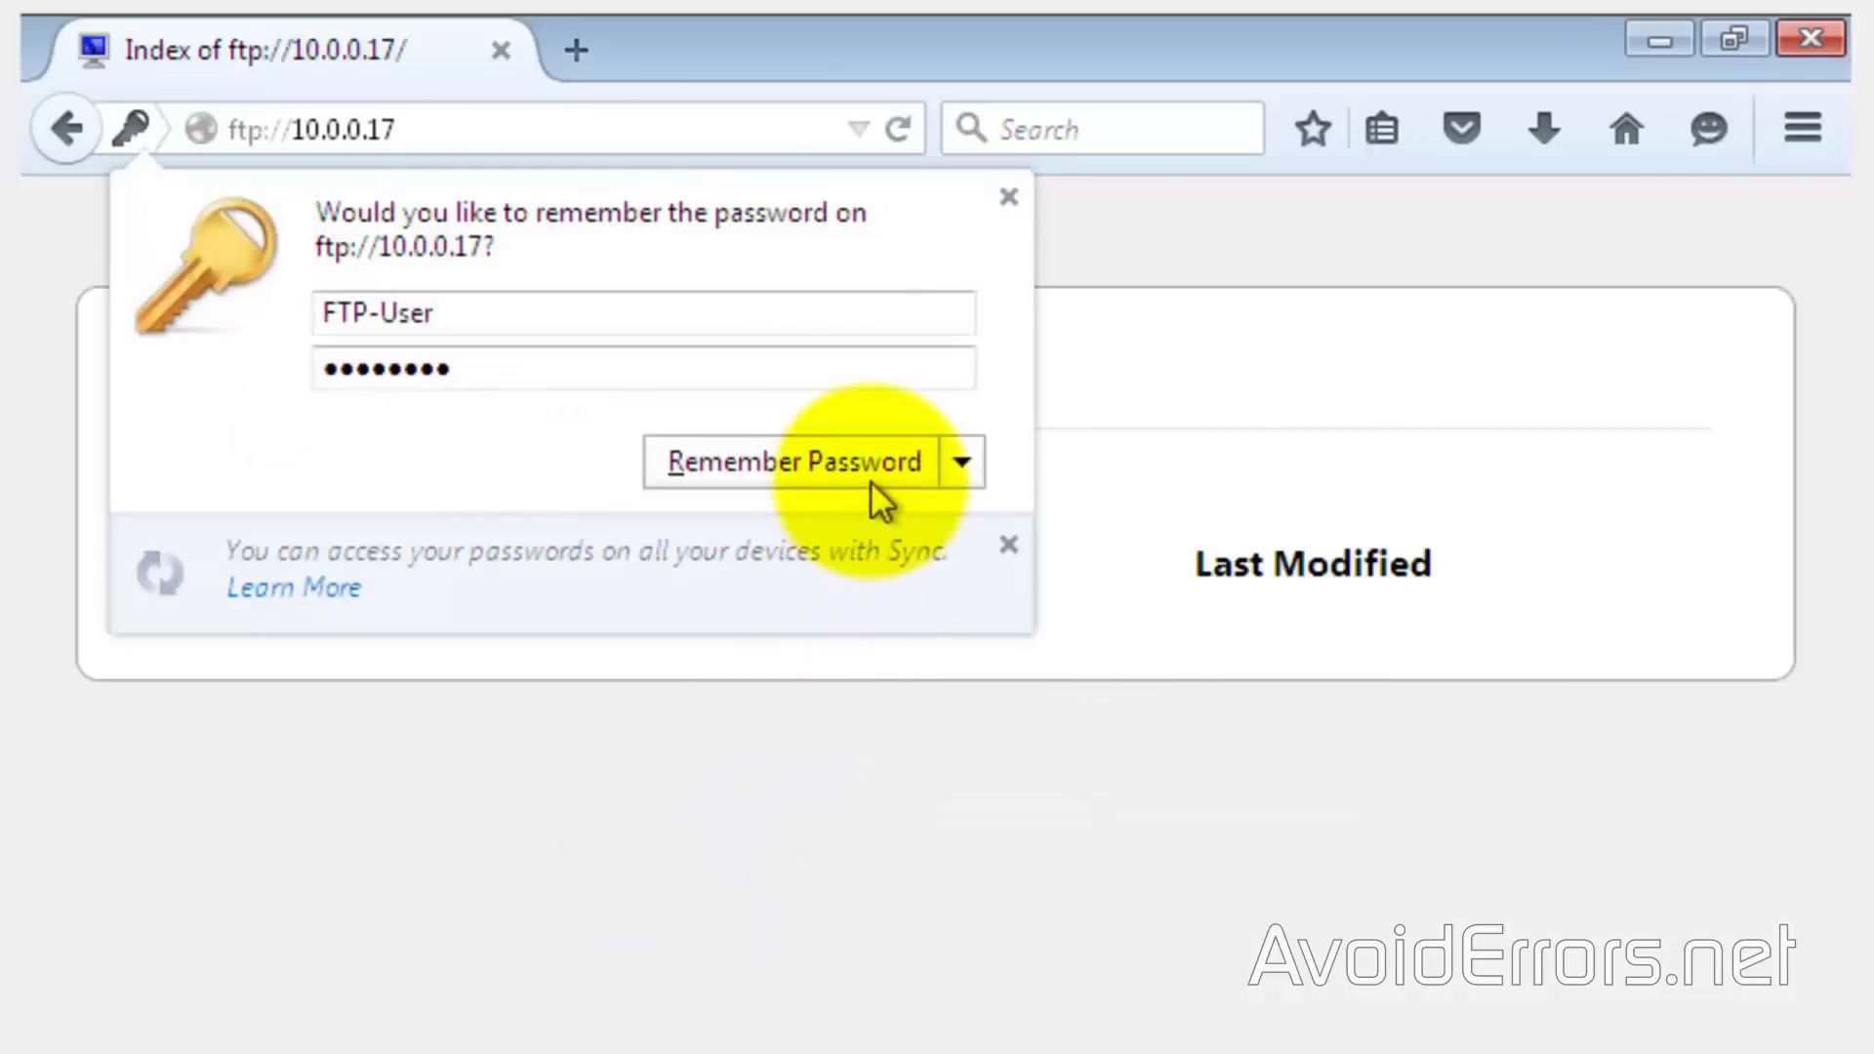
click(995, 200)
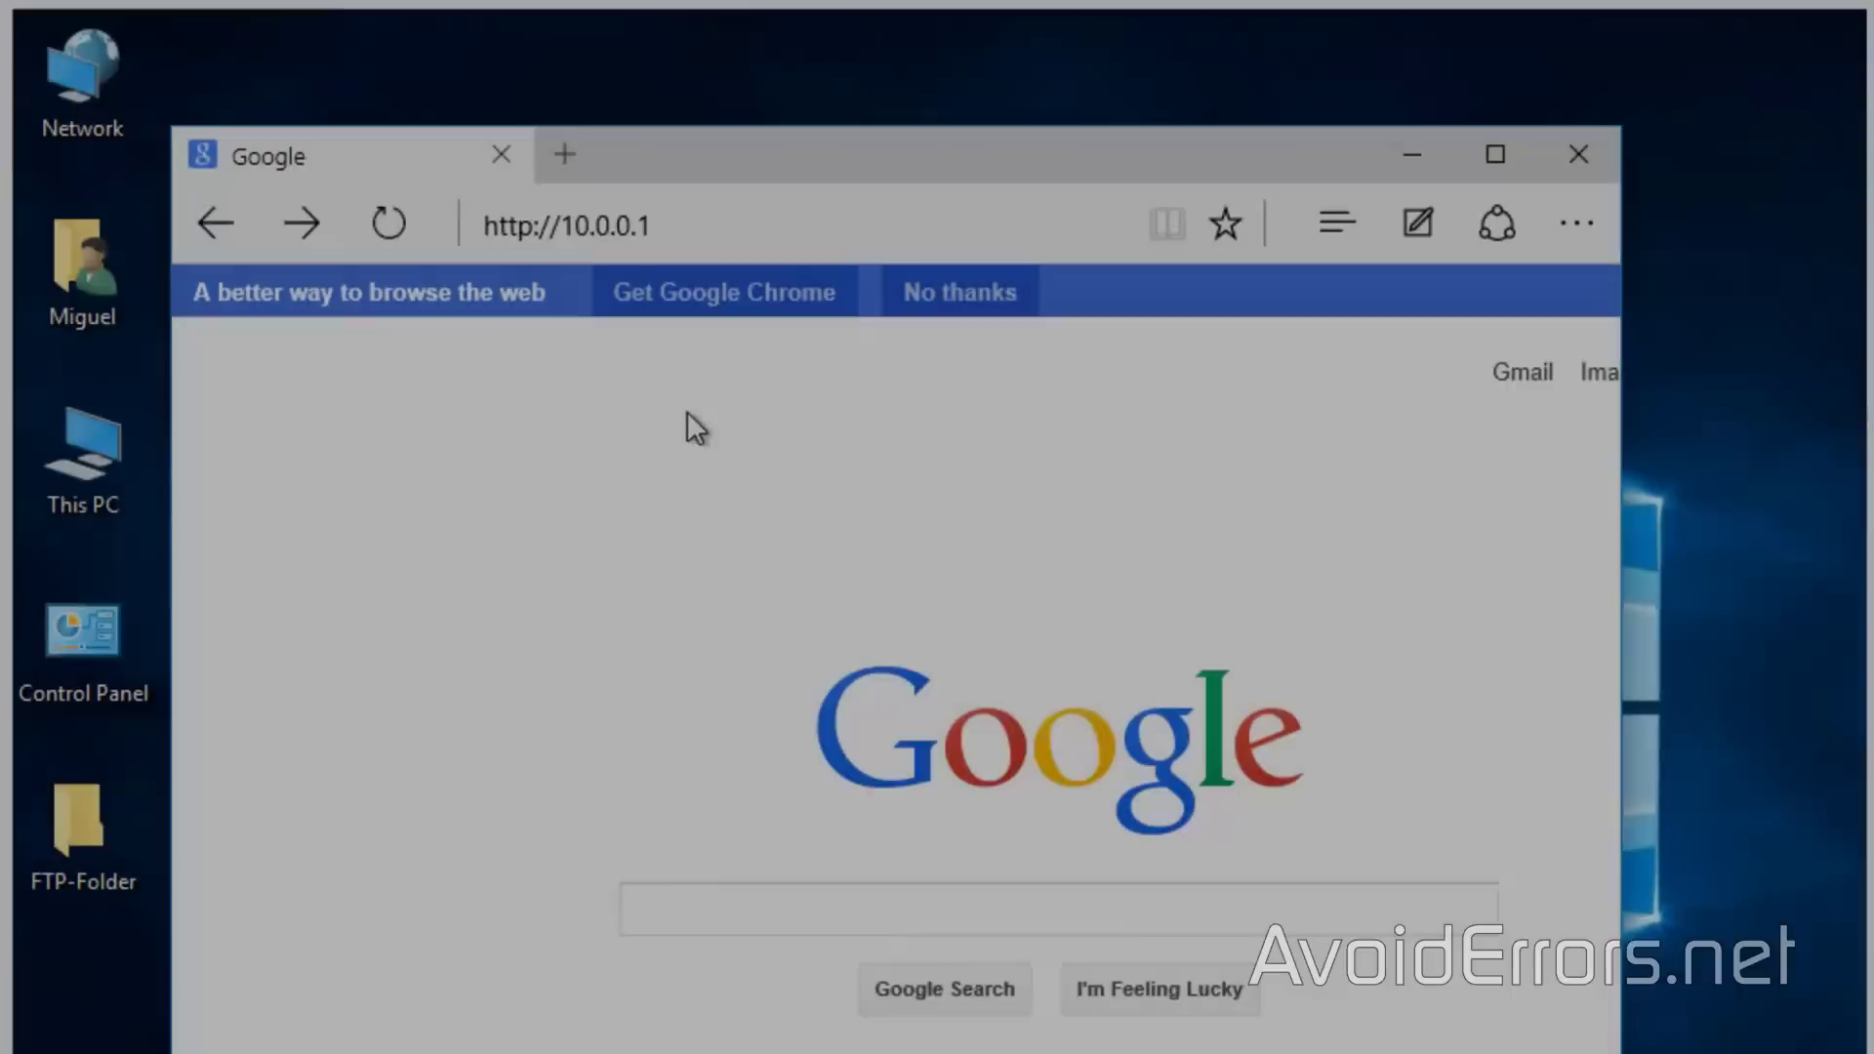
click(687, 414)
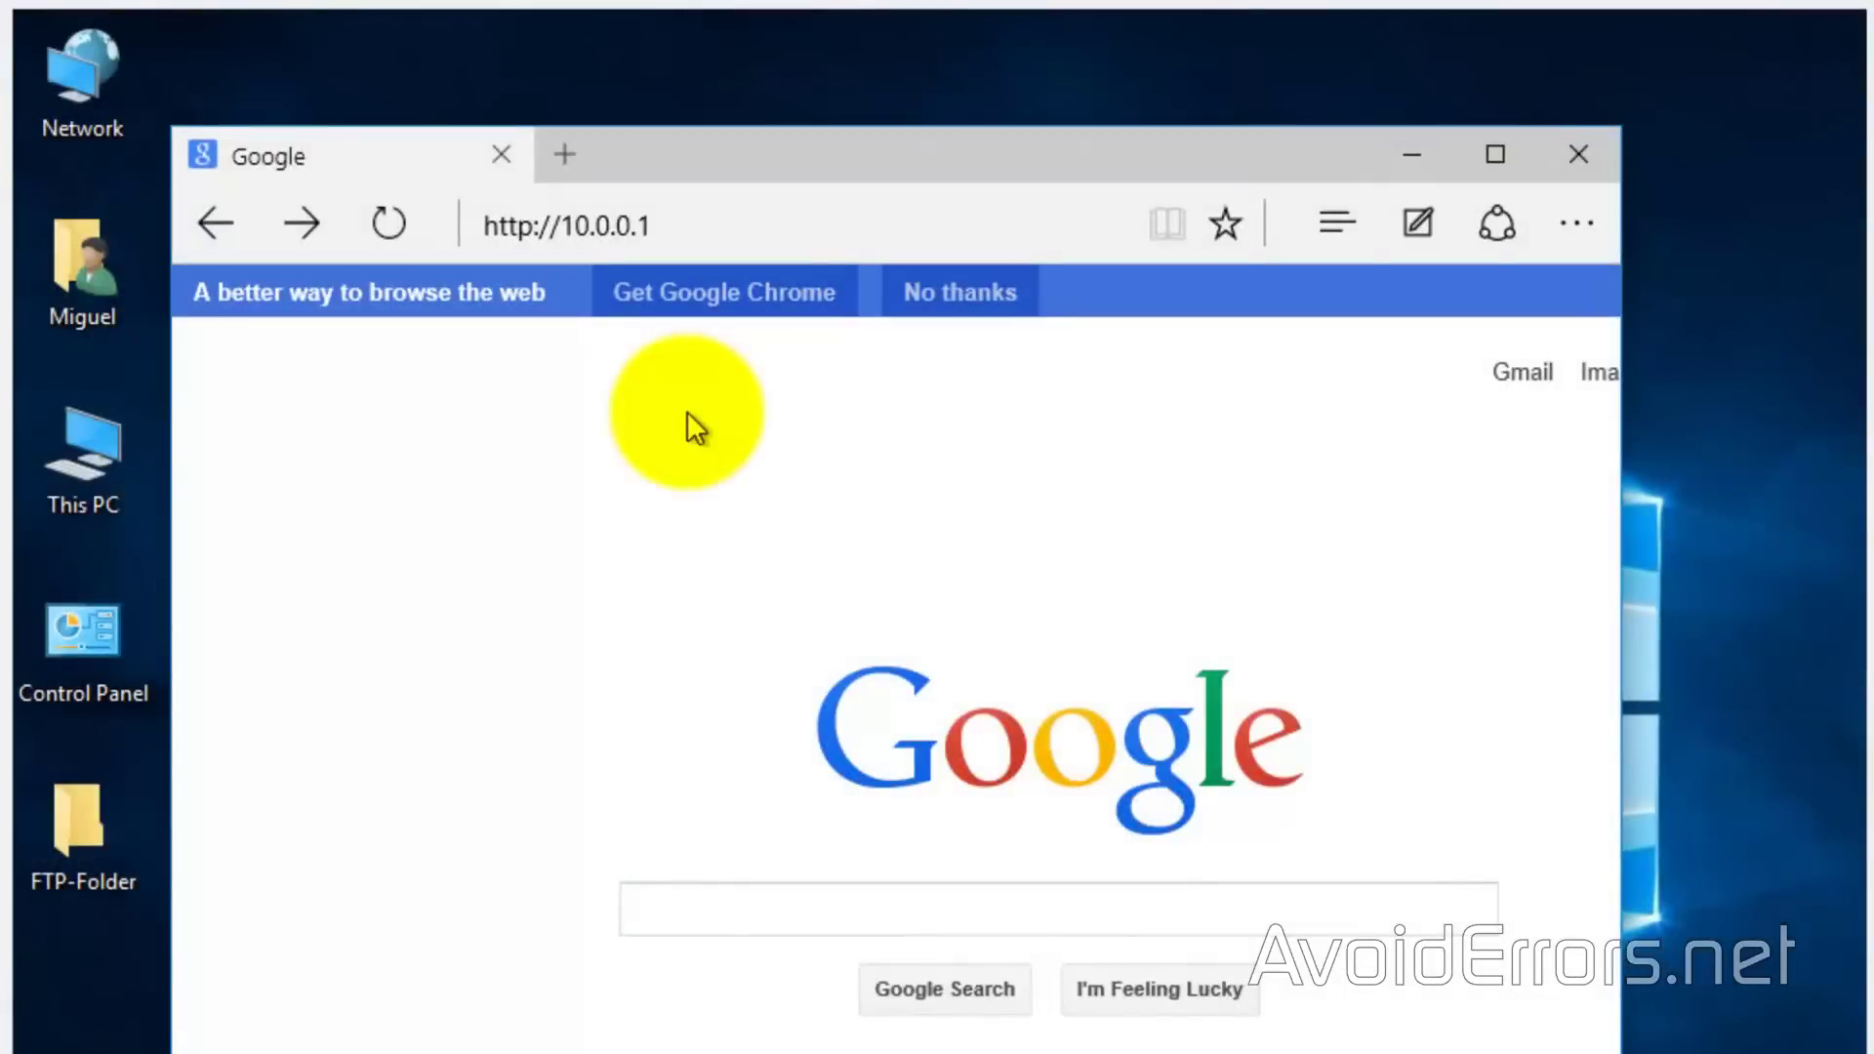
Log in to the router admin at 10.0.0.1, confirm the port 21 forward to 10.0.0.17, then log out
click(731, 224)
key(Return)
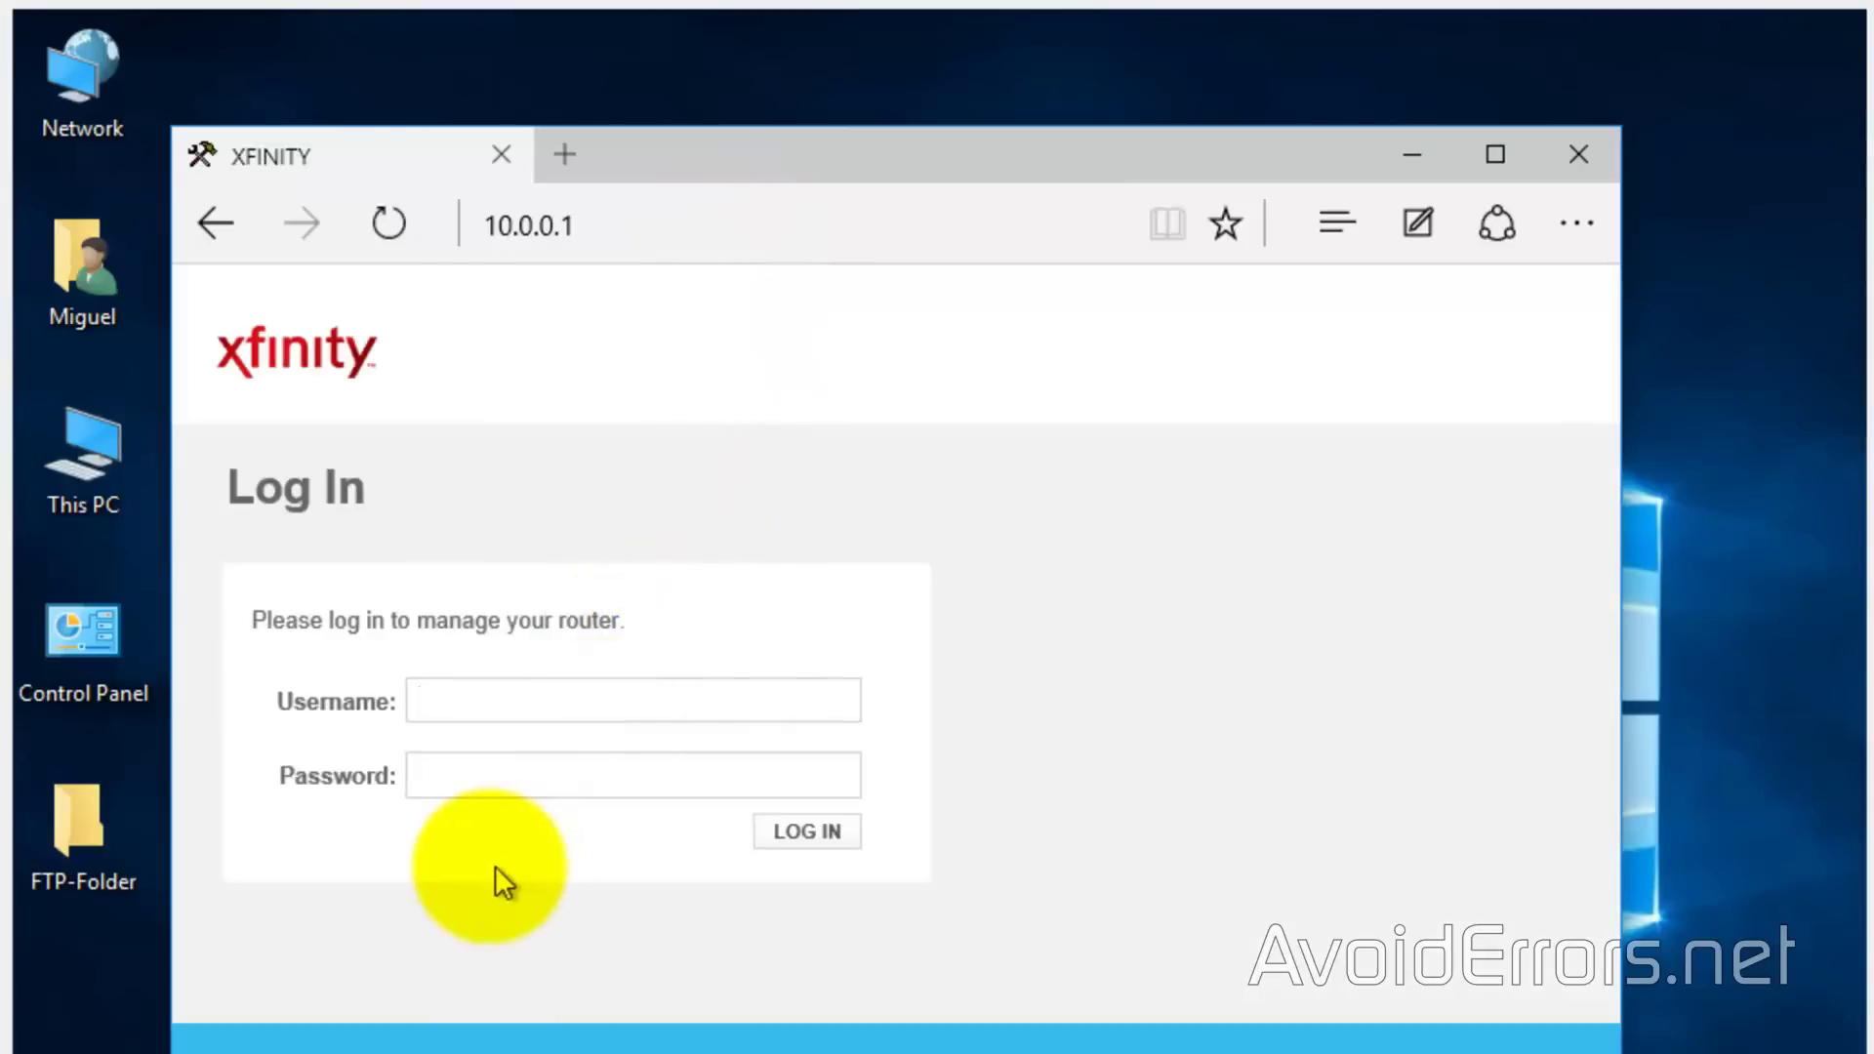
text(admin)
key(Tab)
text(password)
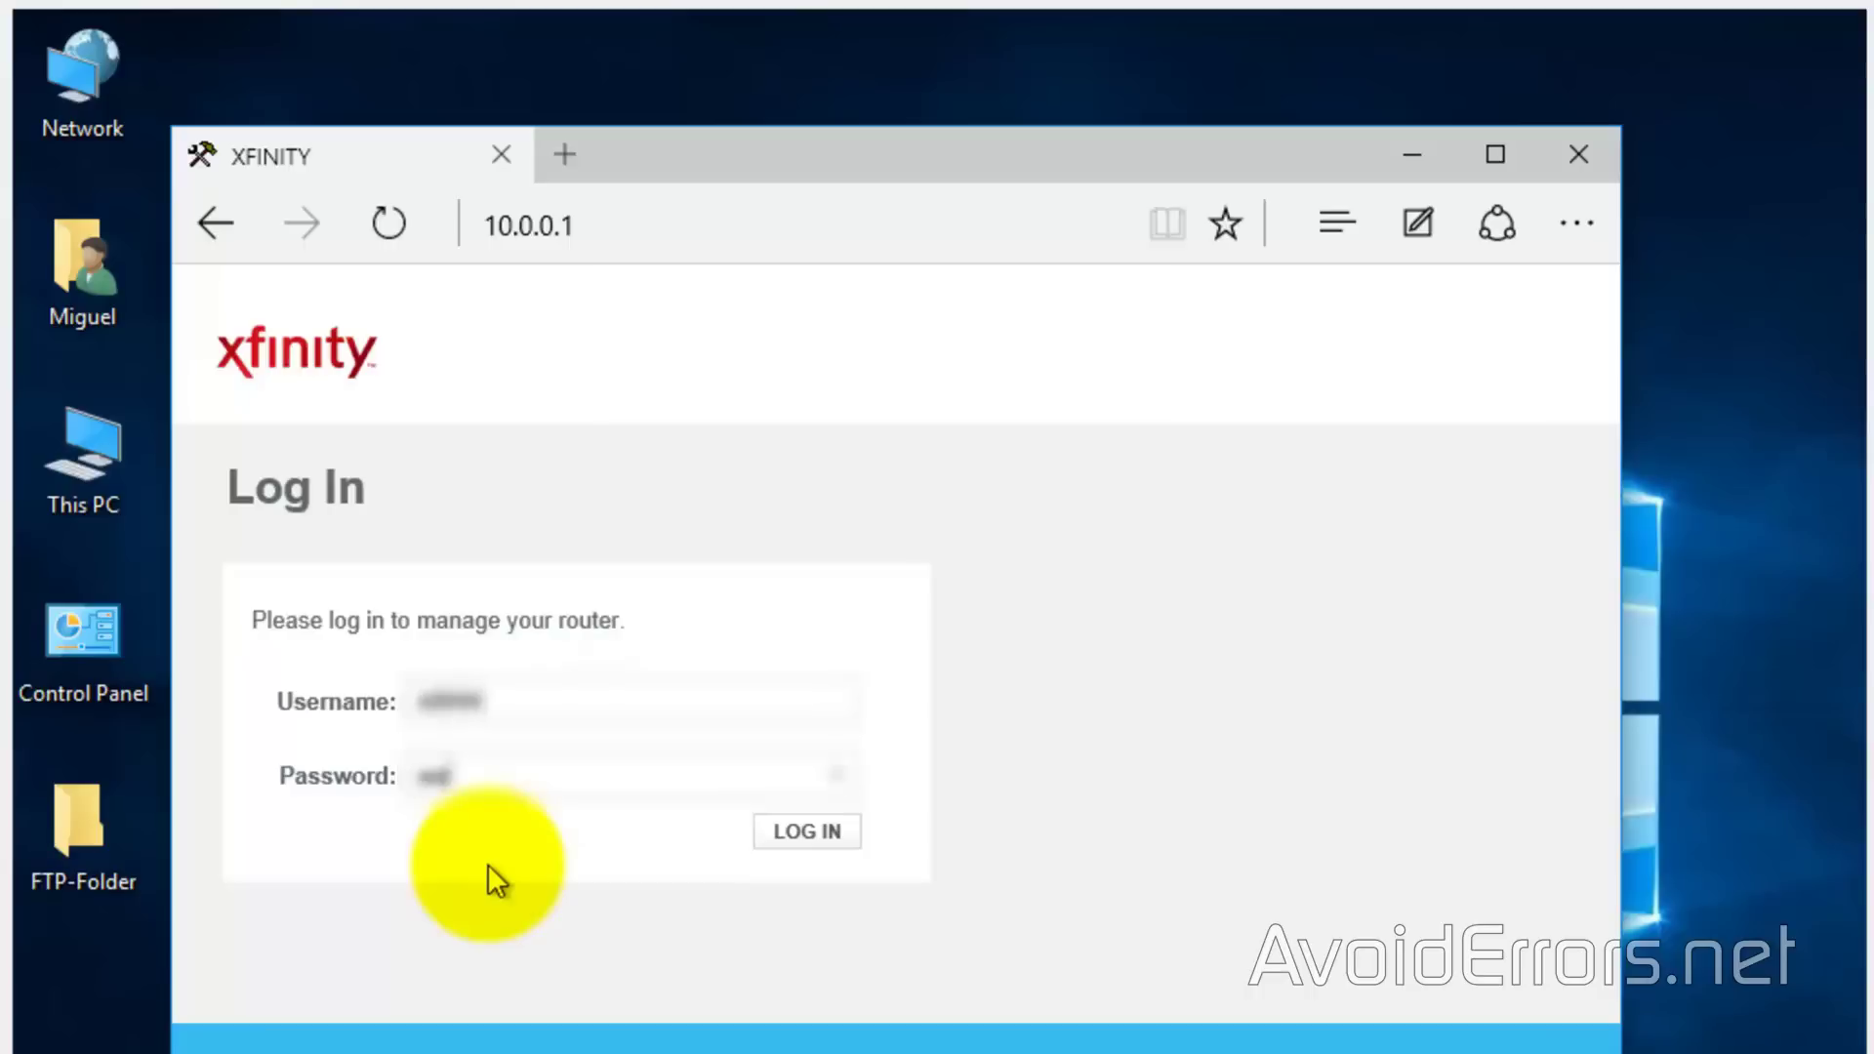
text(word)
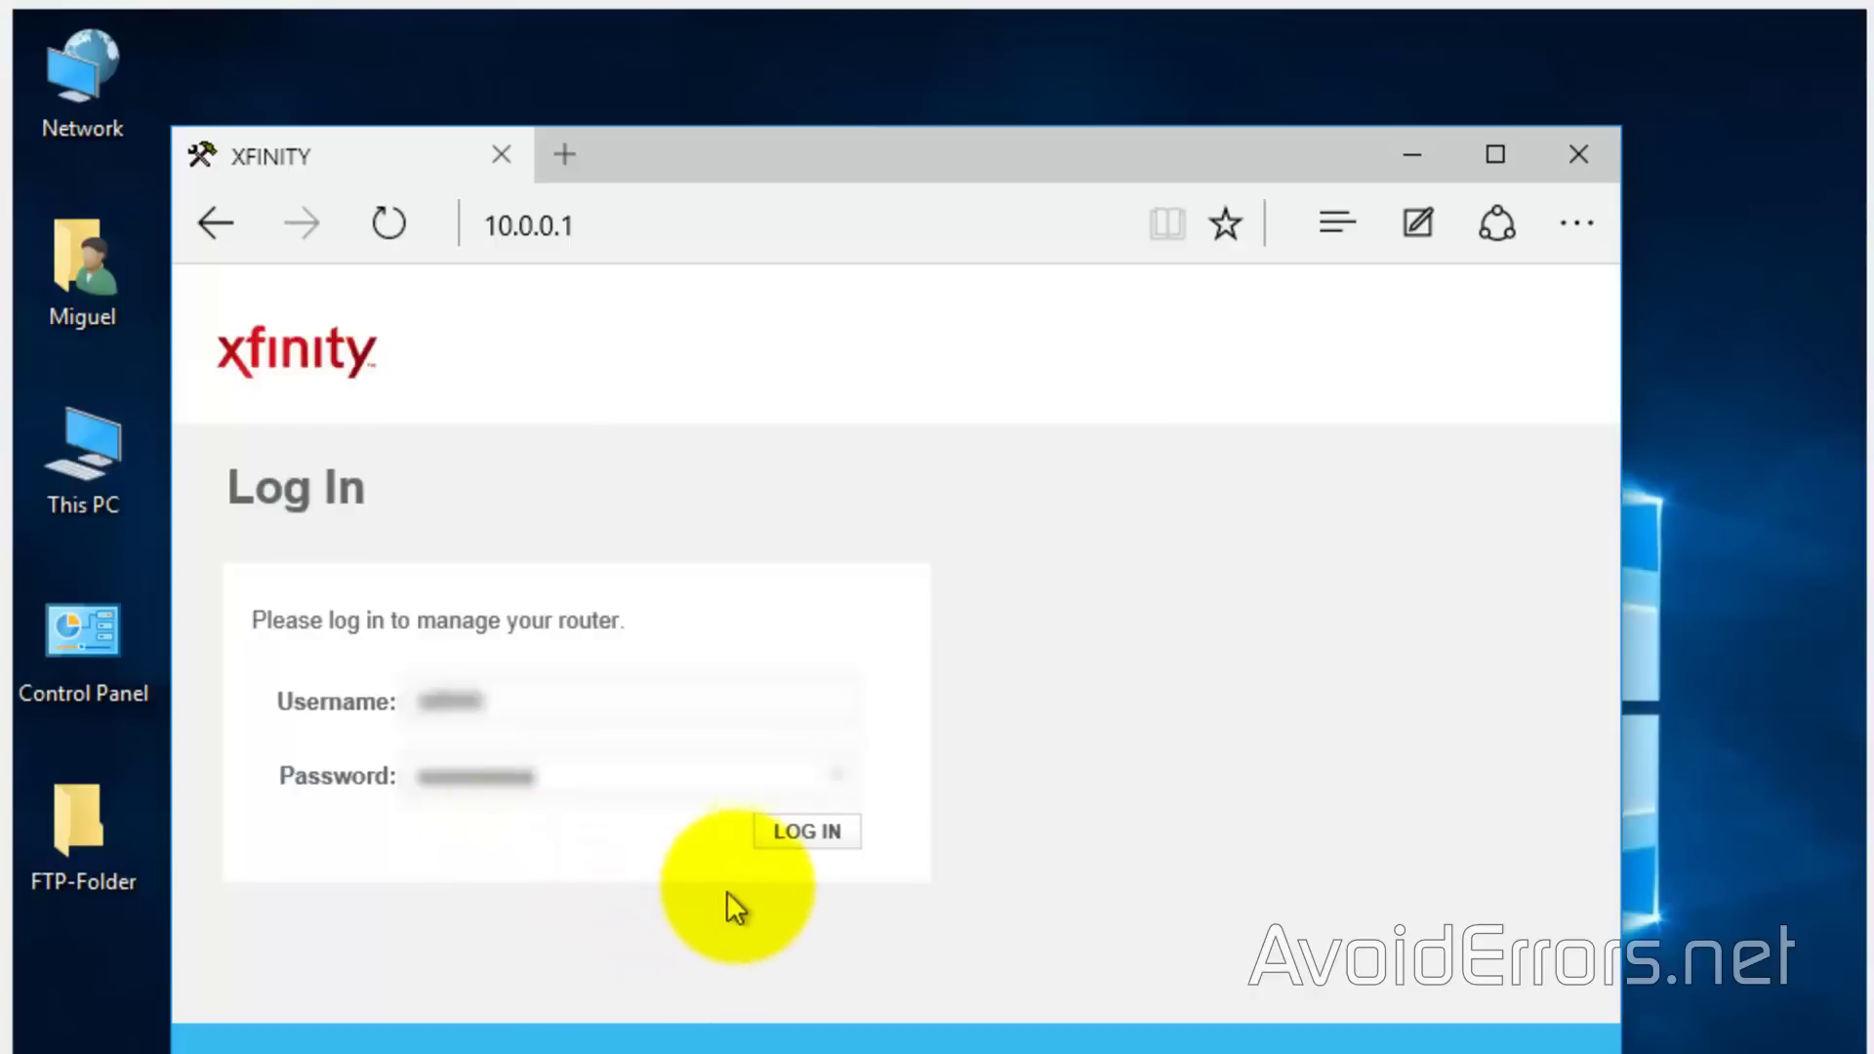
click(802, 835)
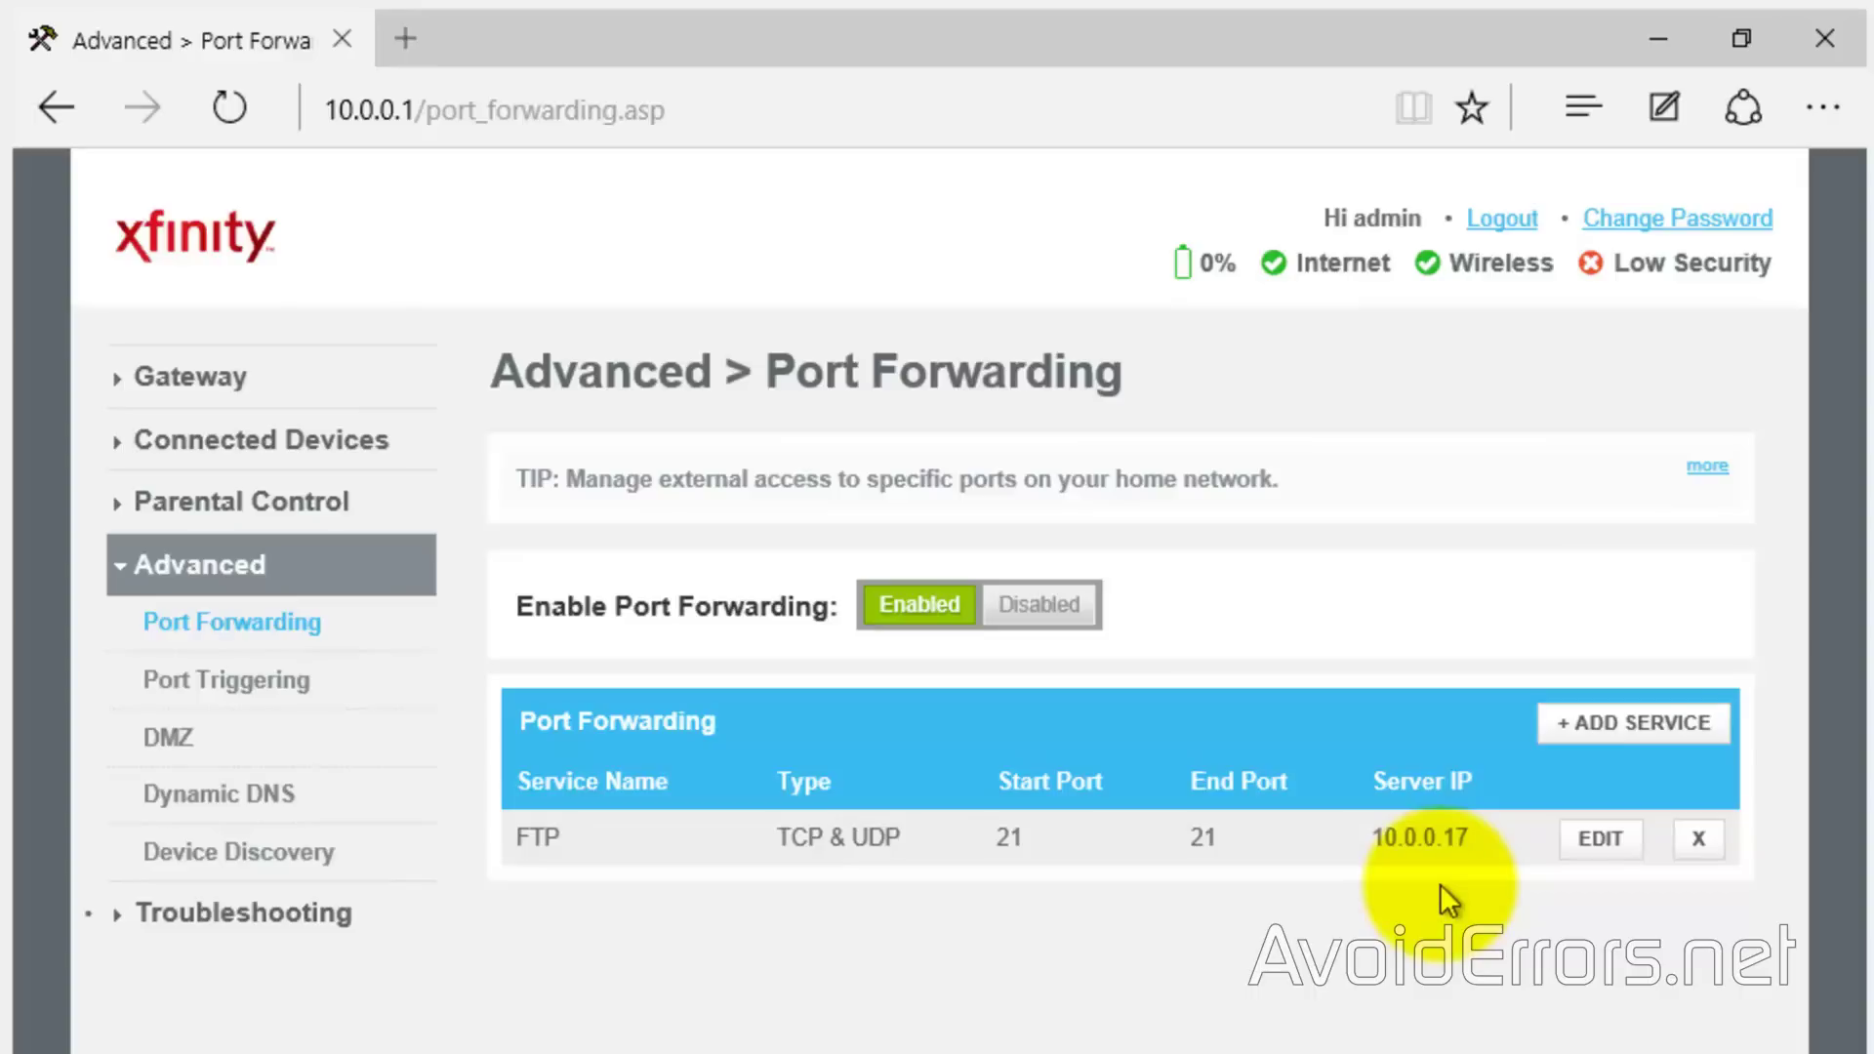
click(1500, 218)
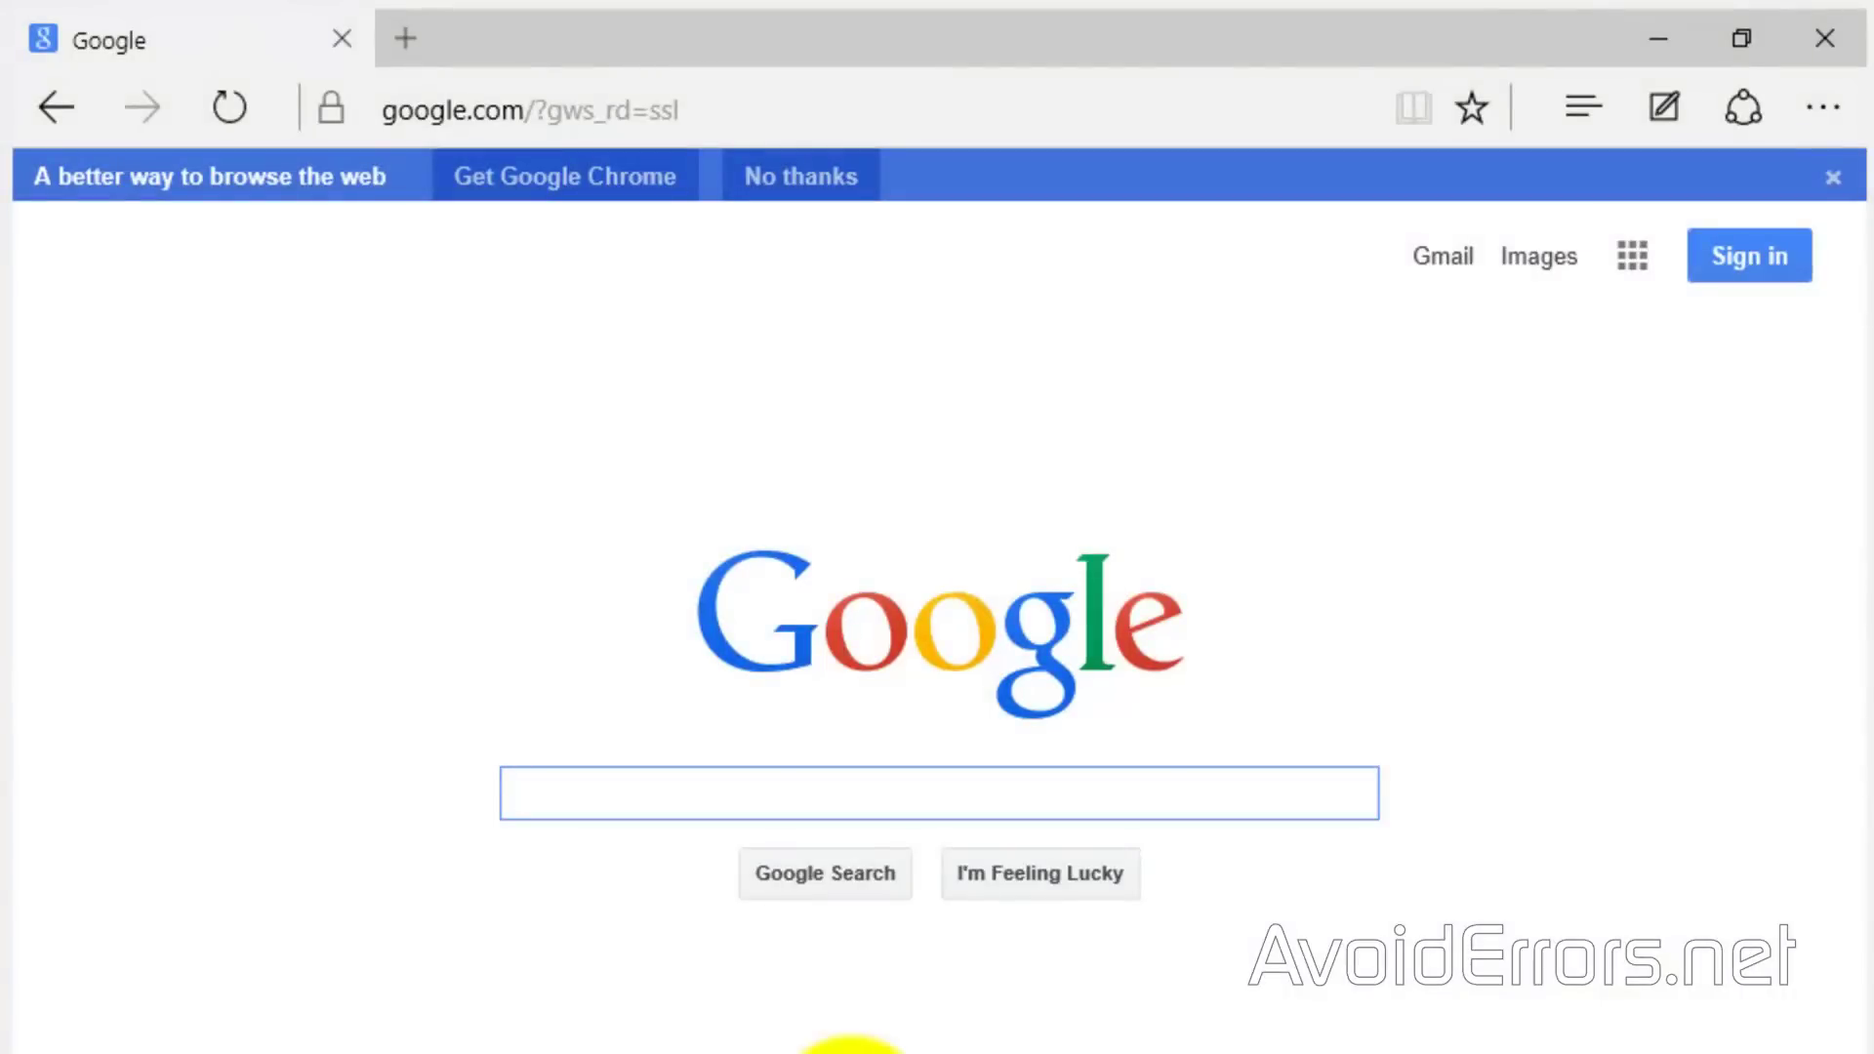
Search Google for 'what is my ip address' and open the Iplocation.net result
text(at)
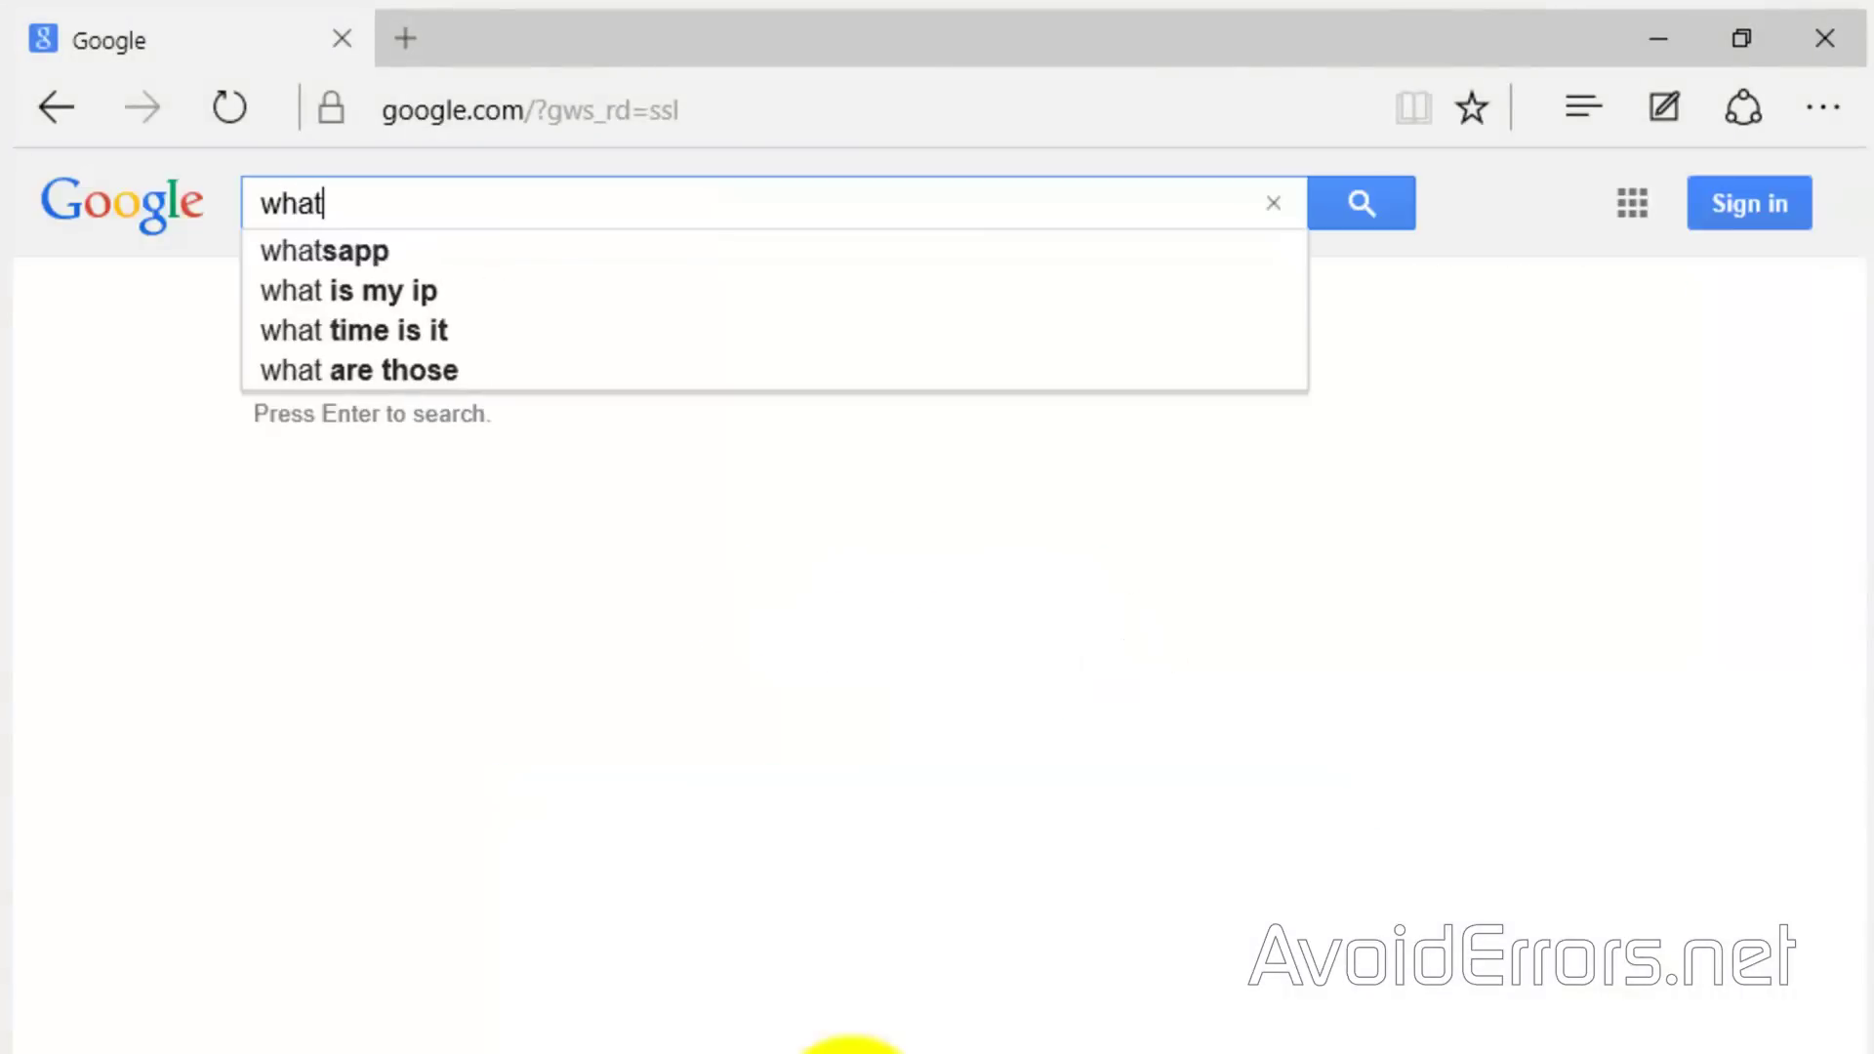
text( is m)
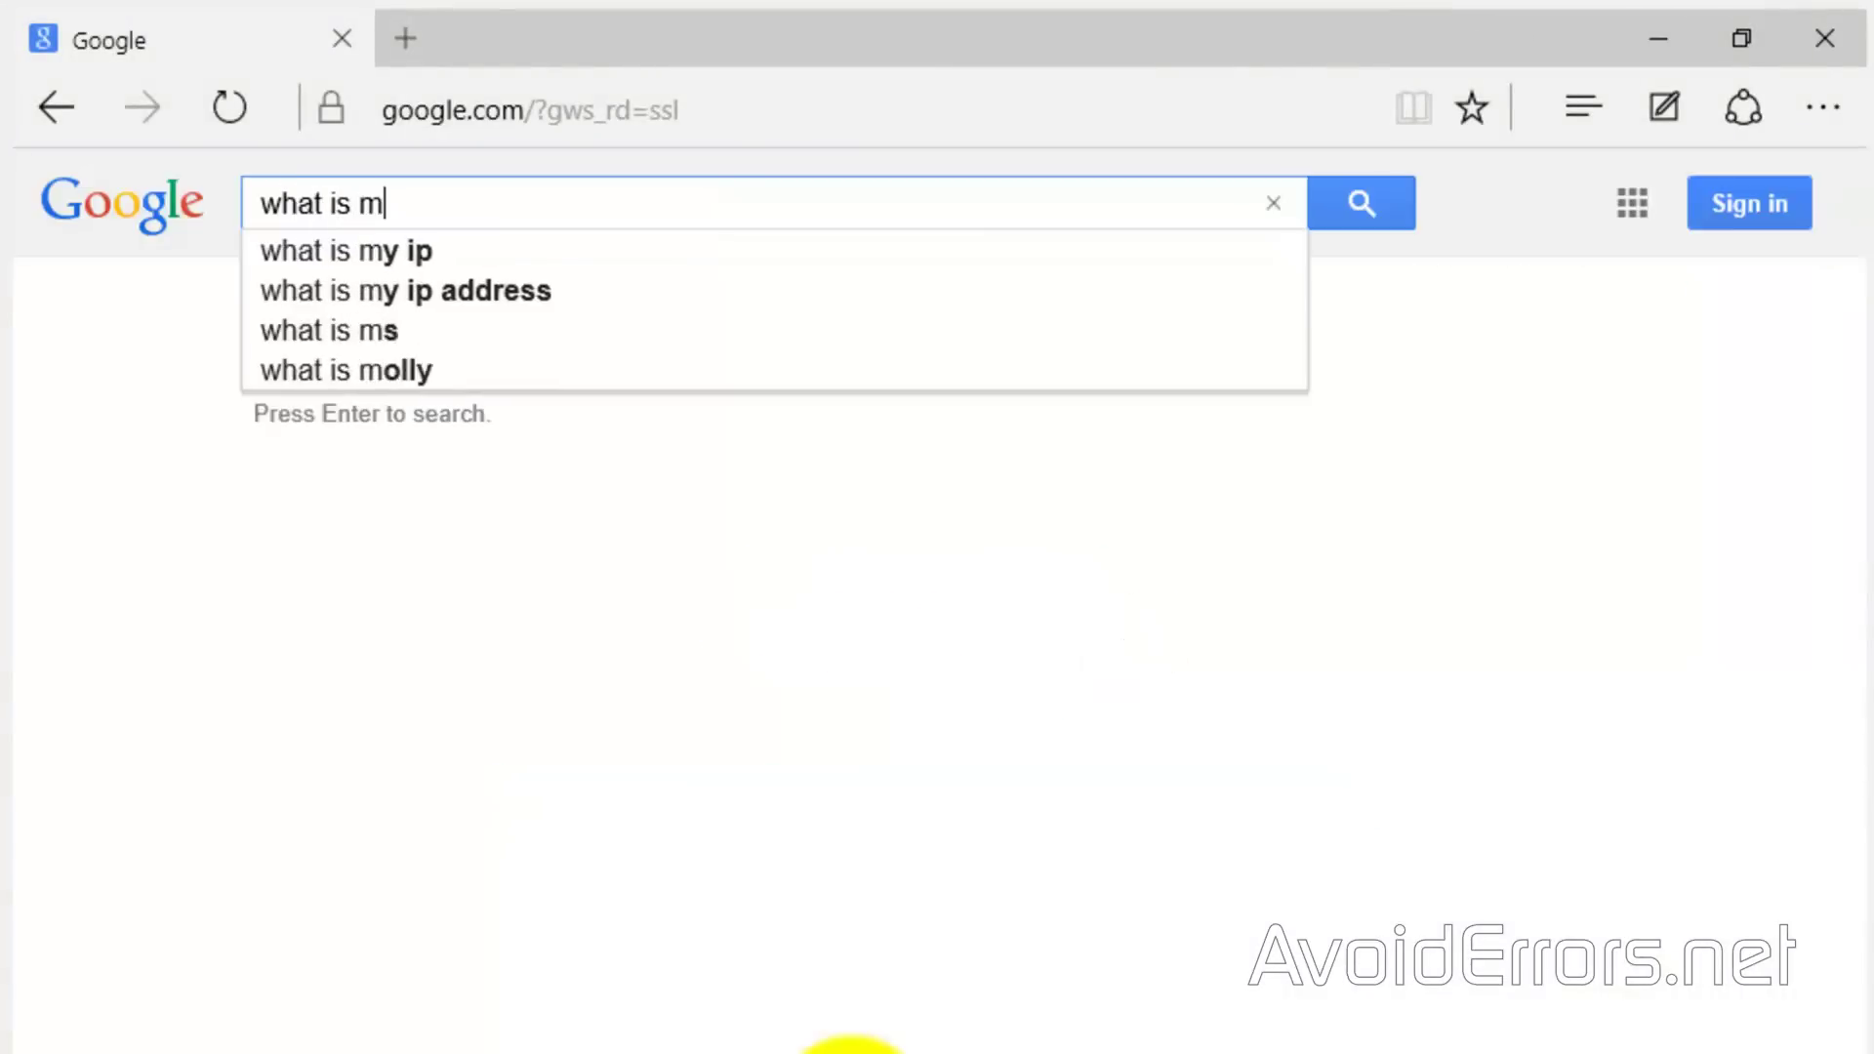
text(y IP)
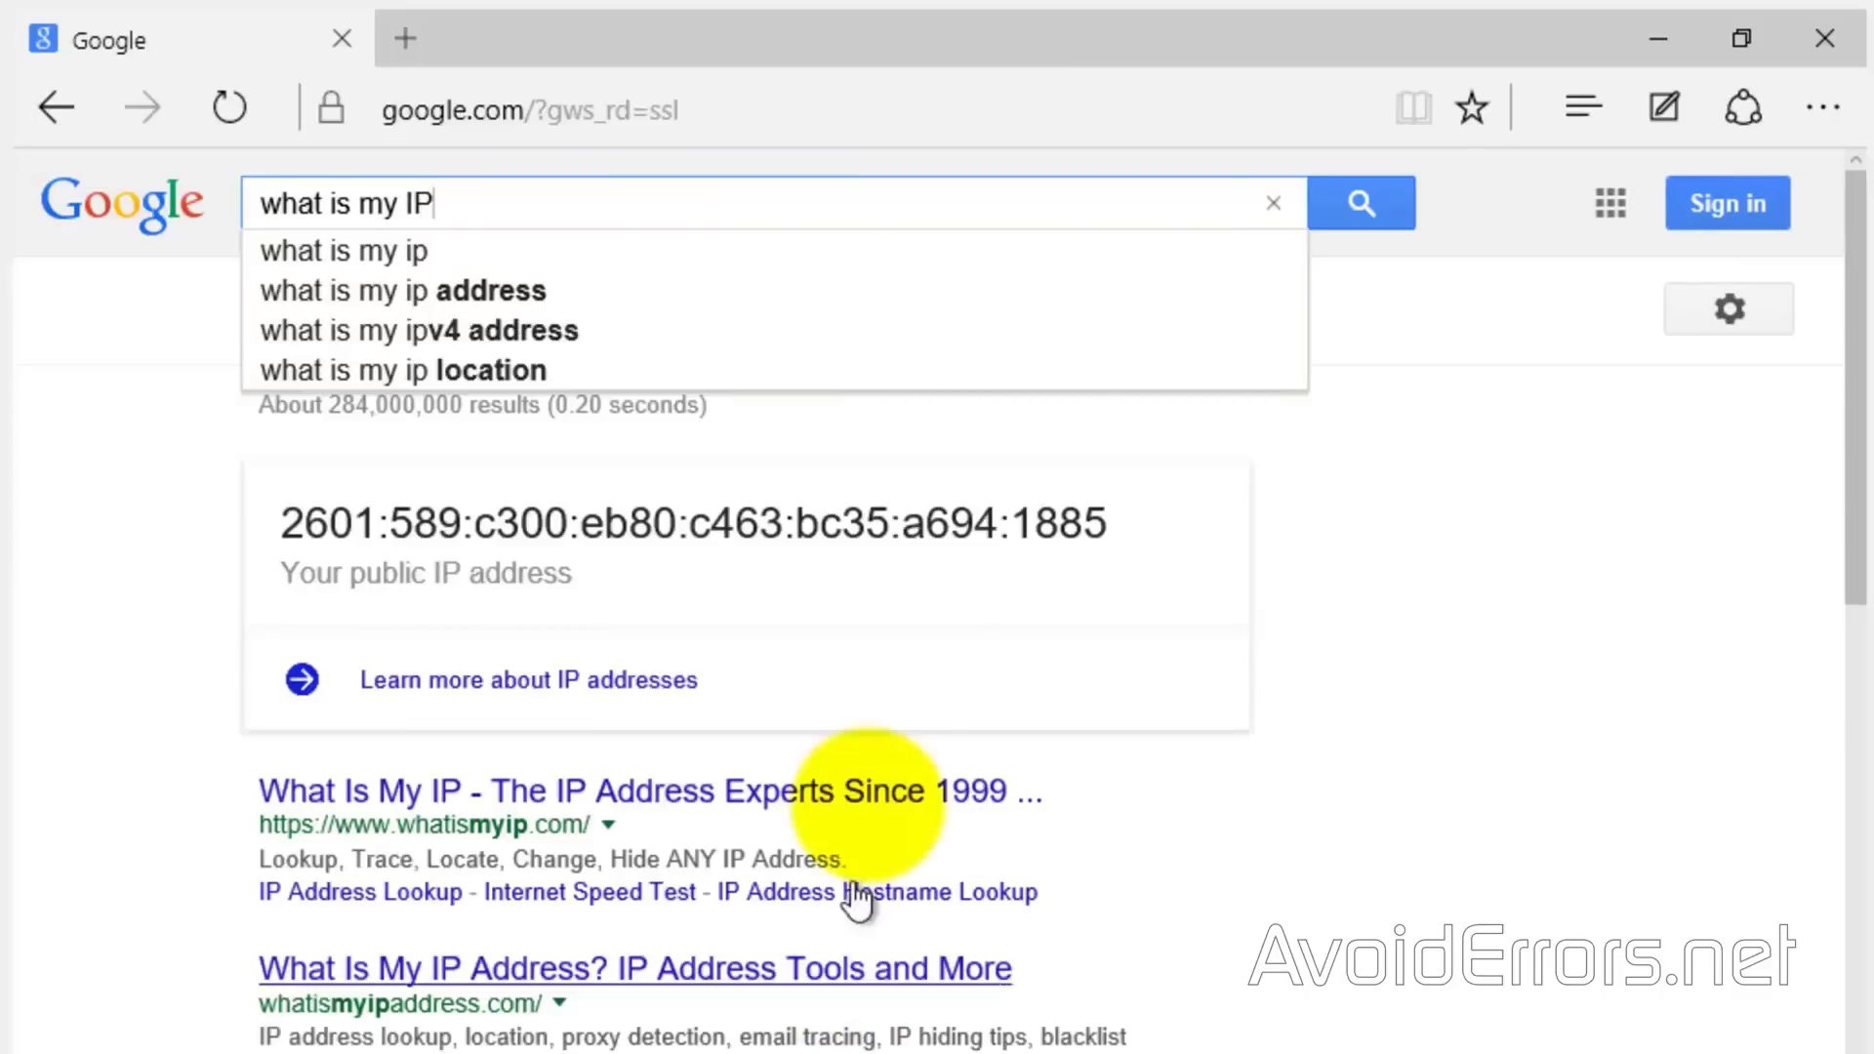
click(771, 290)
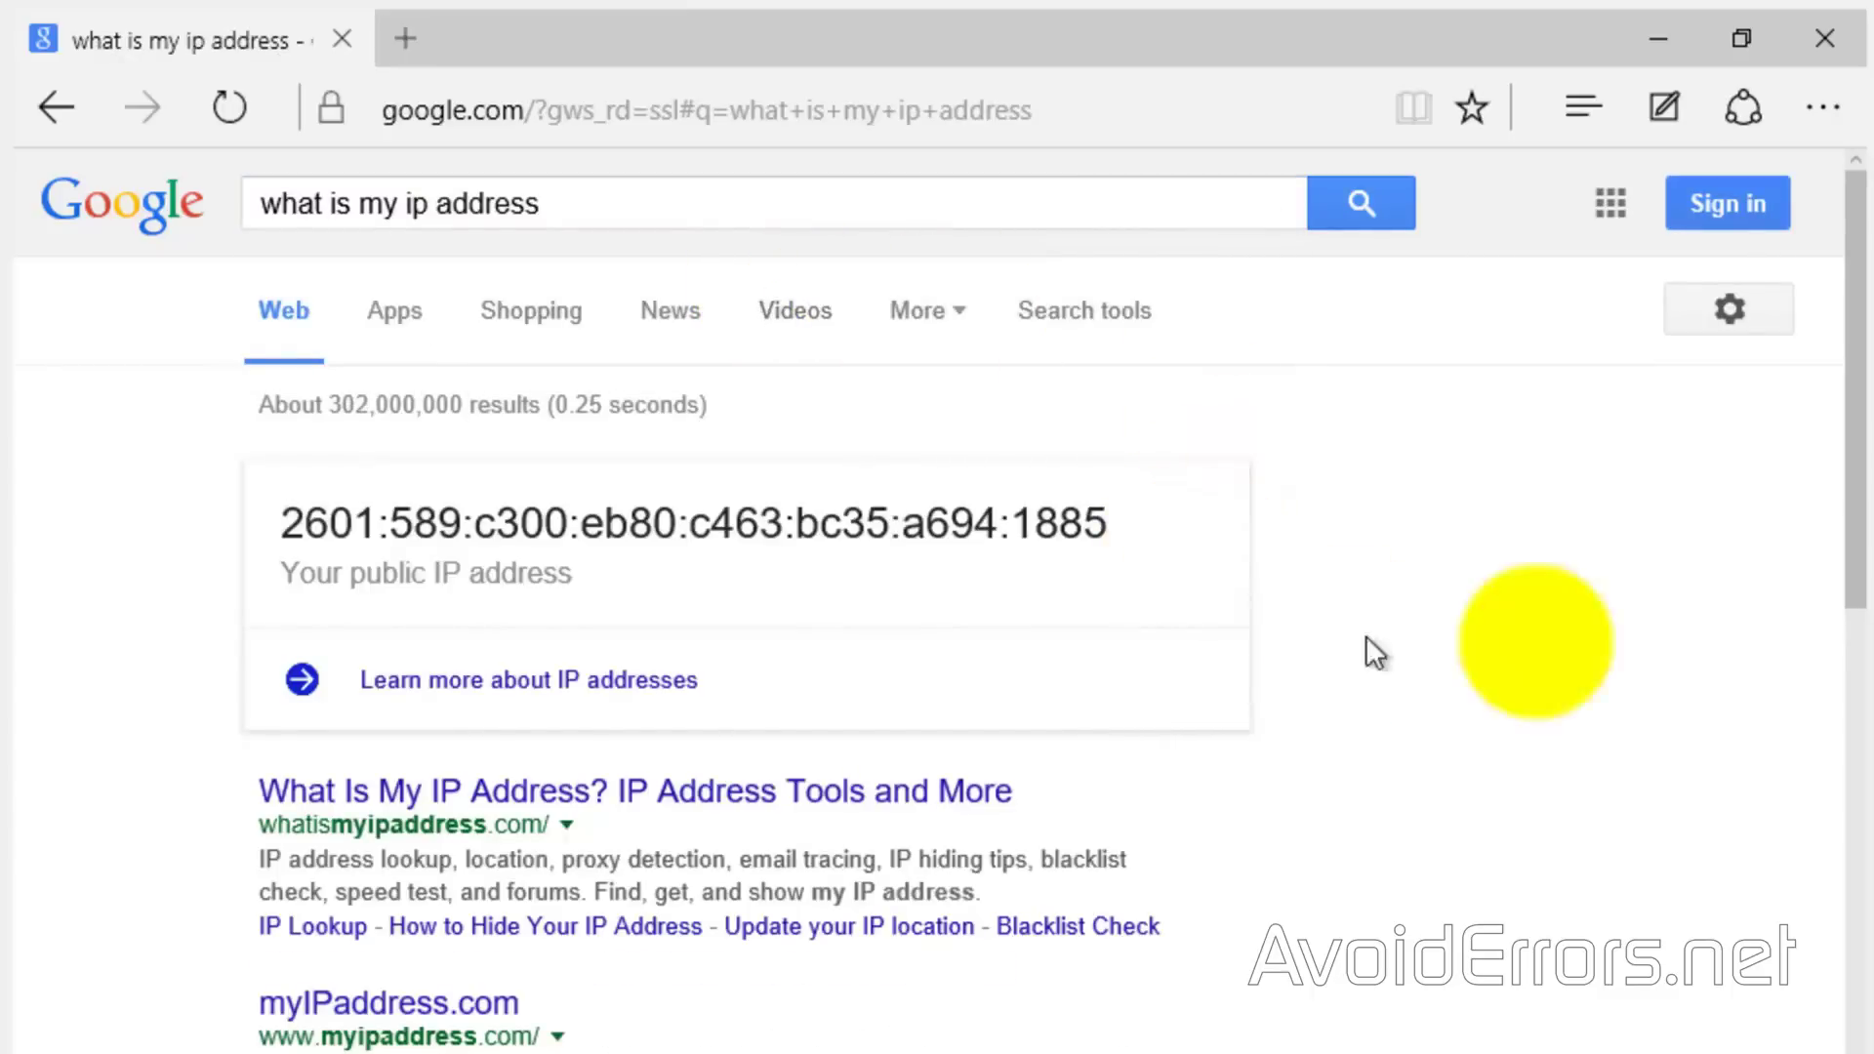
drag(1852, 451, 1854, 612)
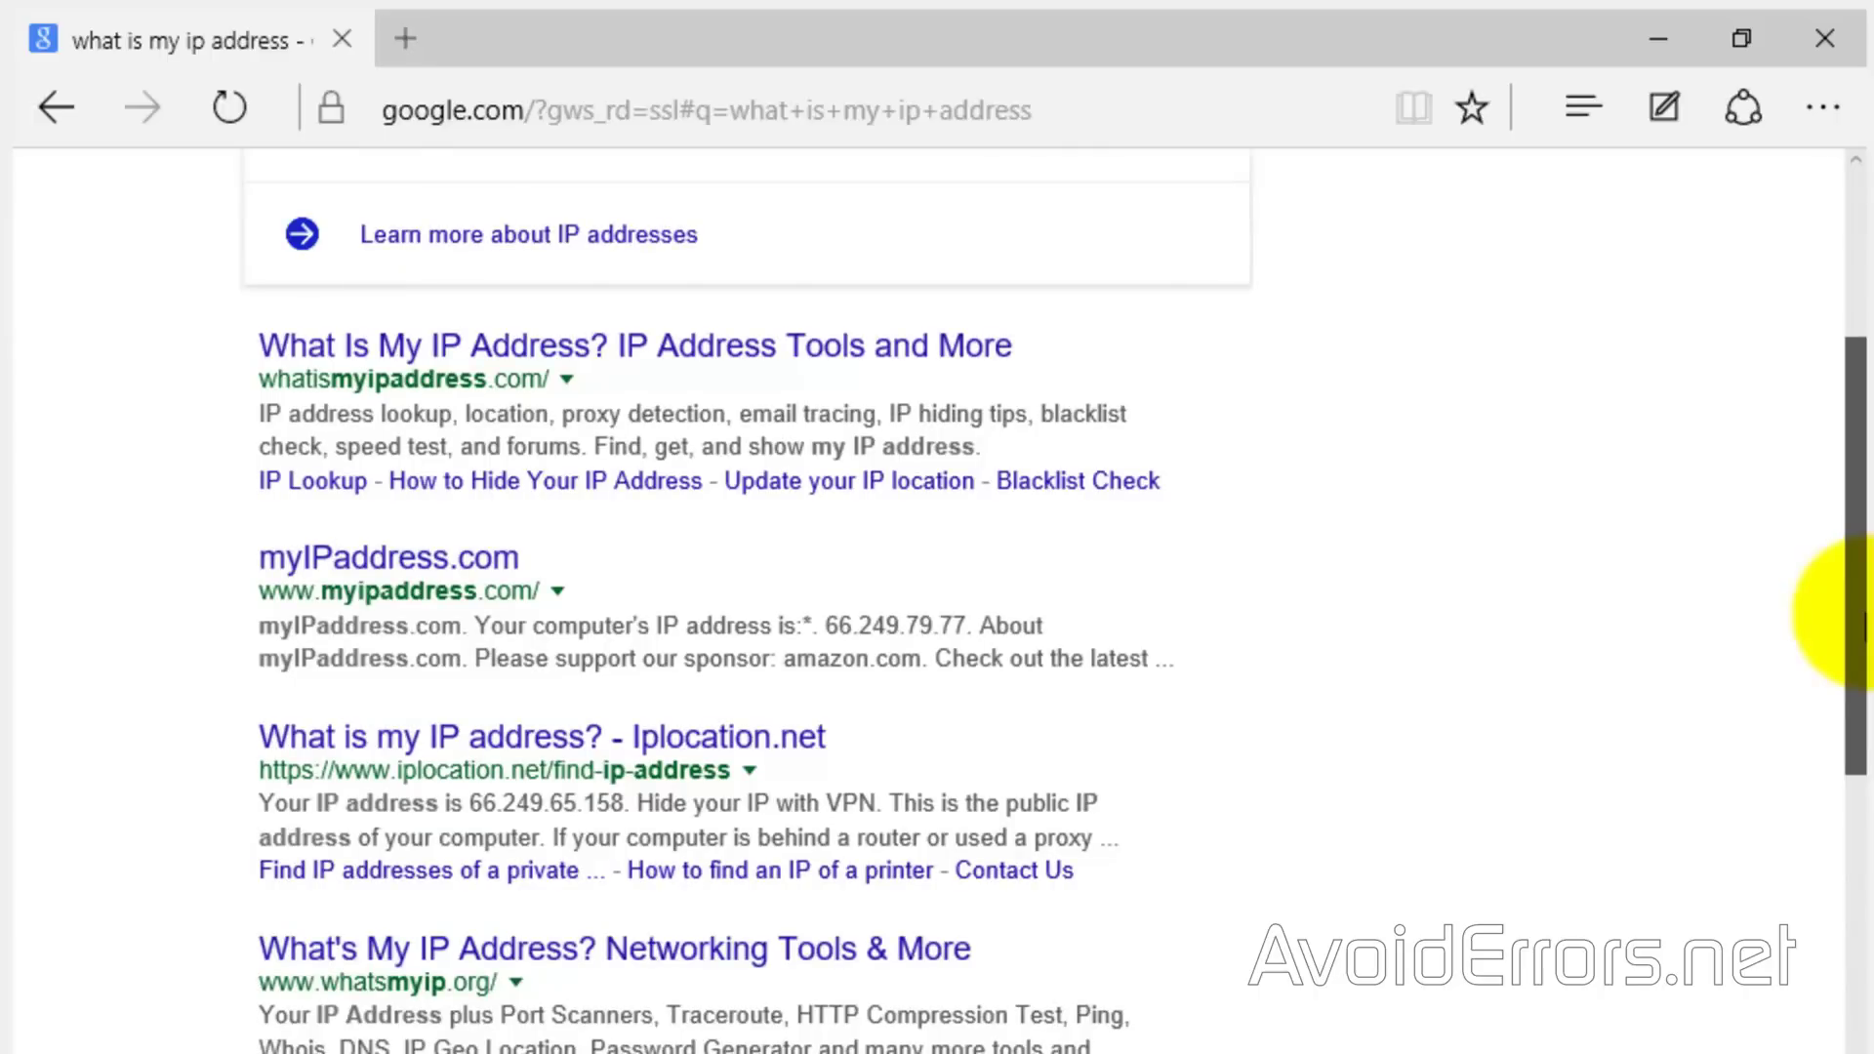
drag(1864, 623, 1737, 673)
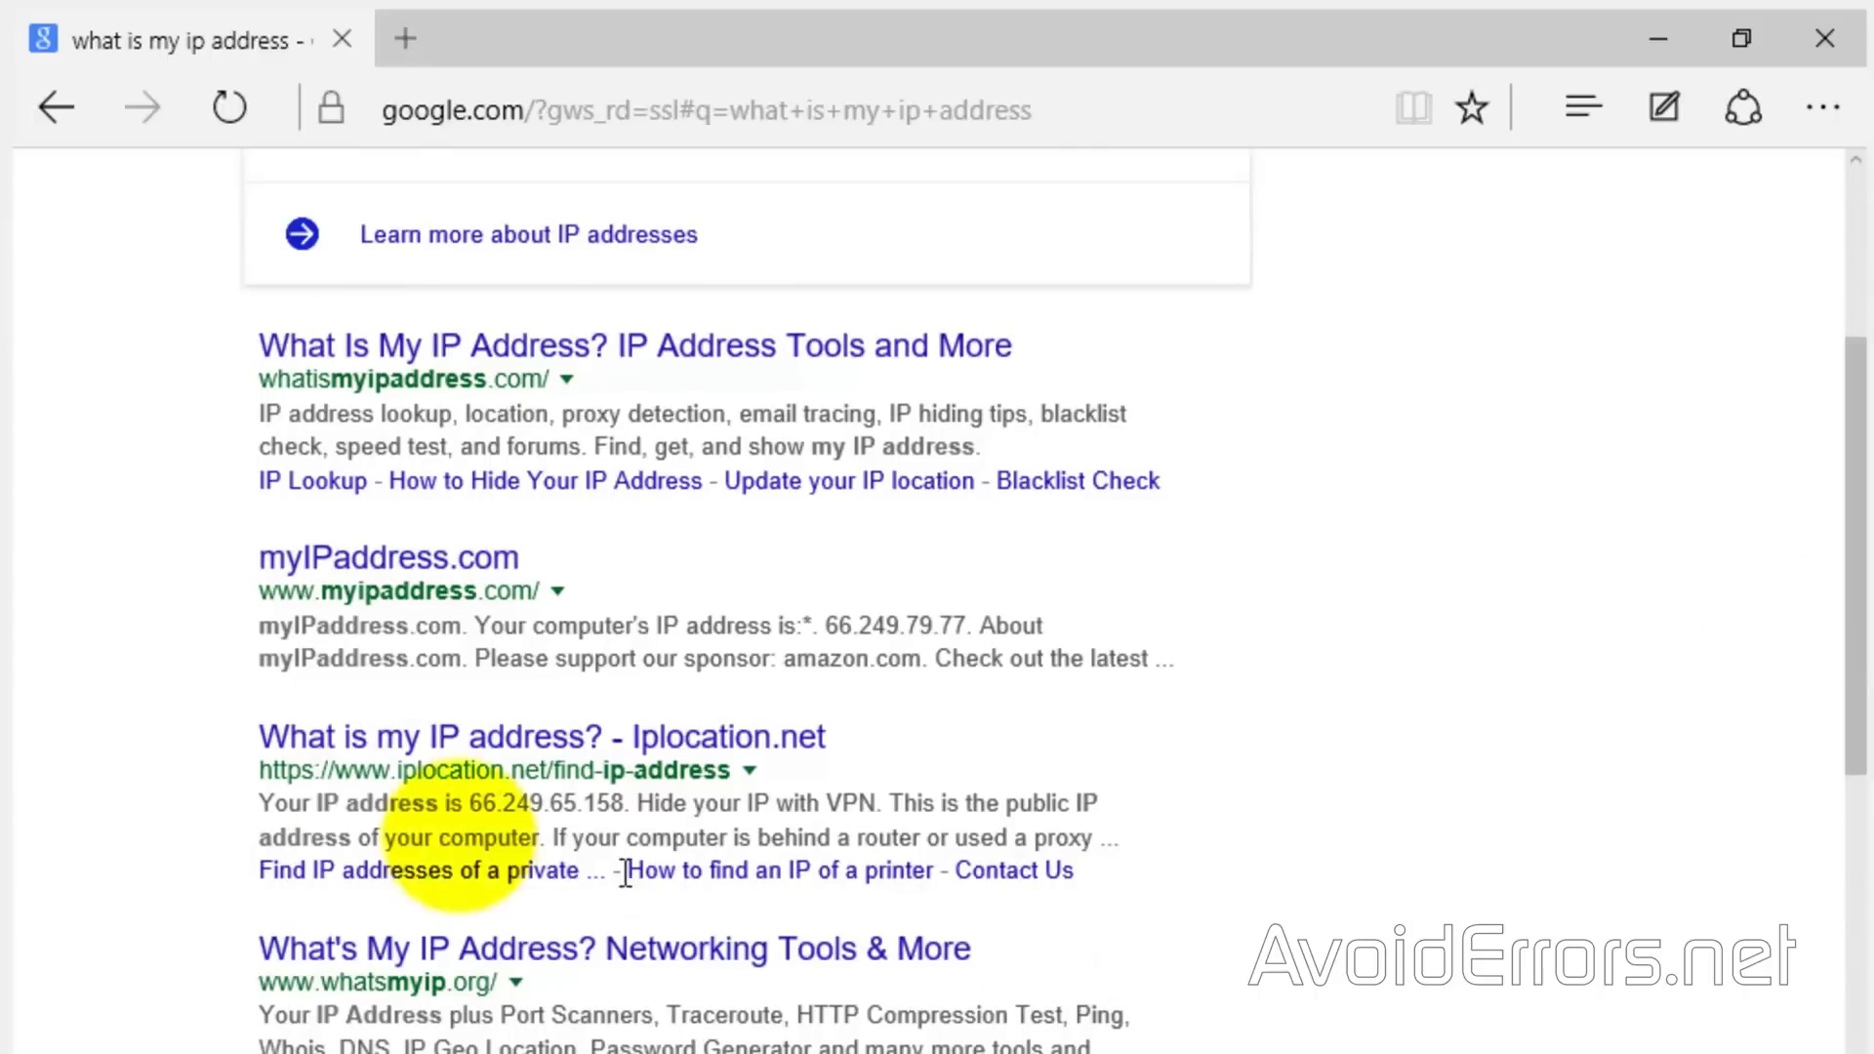
click(315, 740)
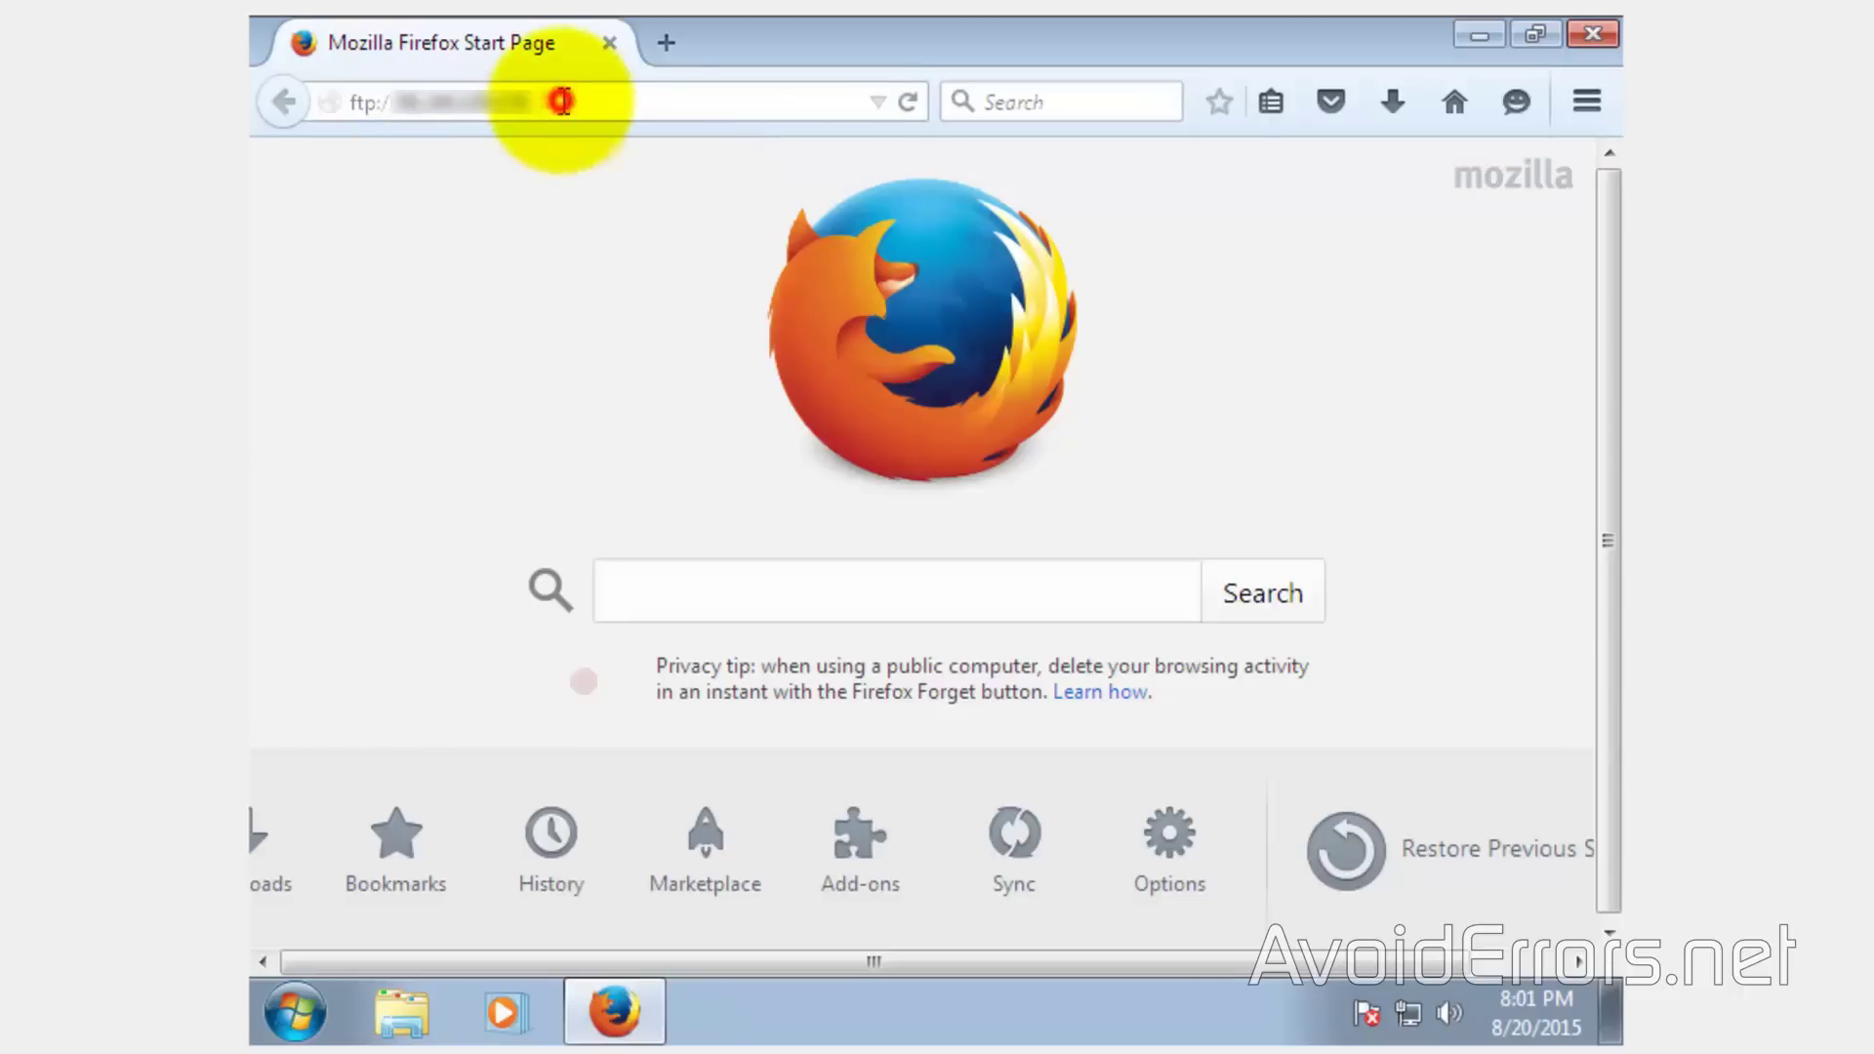
Open ftp://<public IP> in Firefox, sign in as FTP-User with its password, and decline saving the password
key(Return)
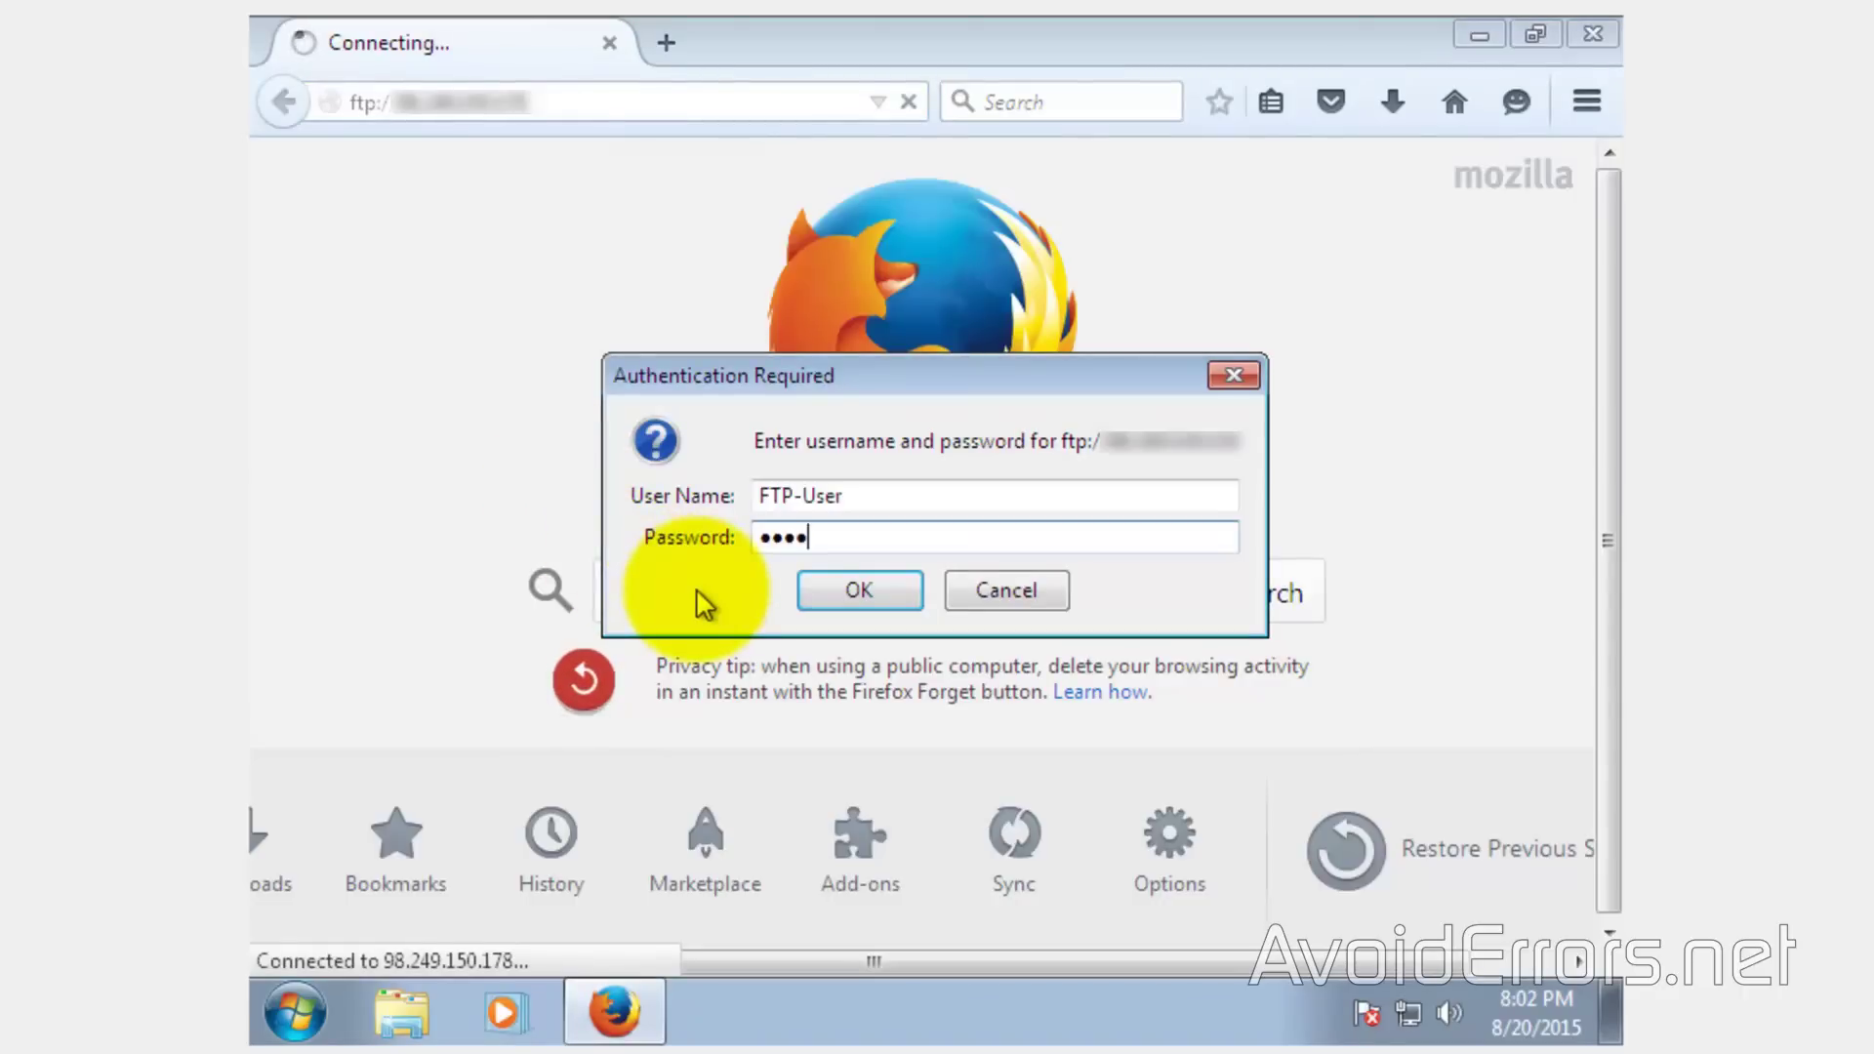
text(••••)
click(816, 597)
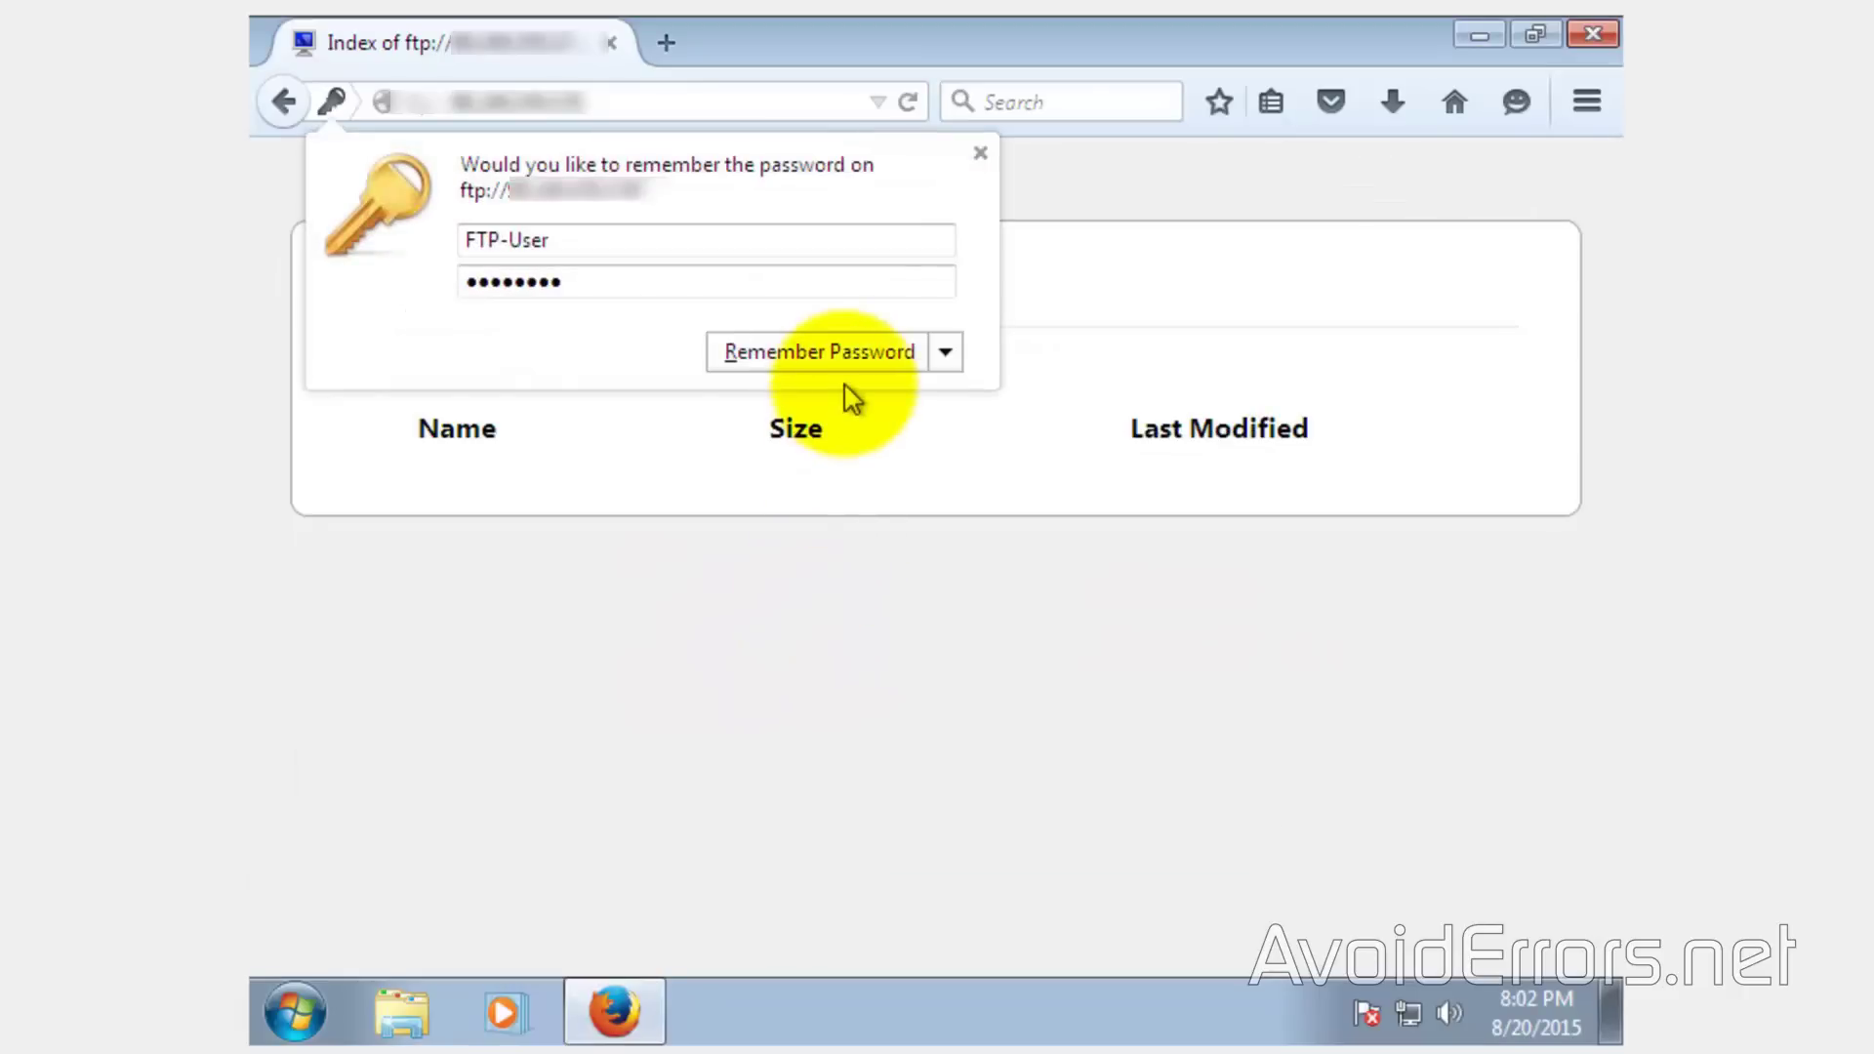
click(980, 155)
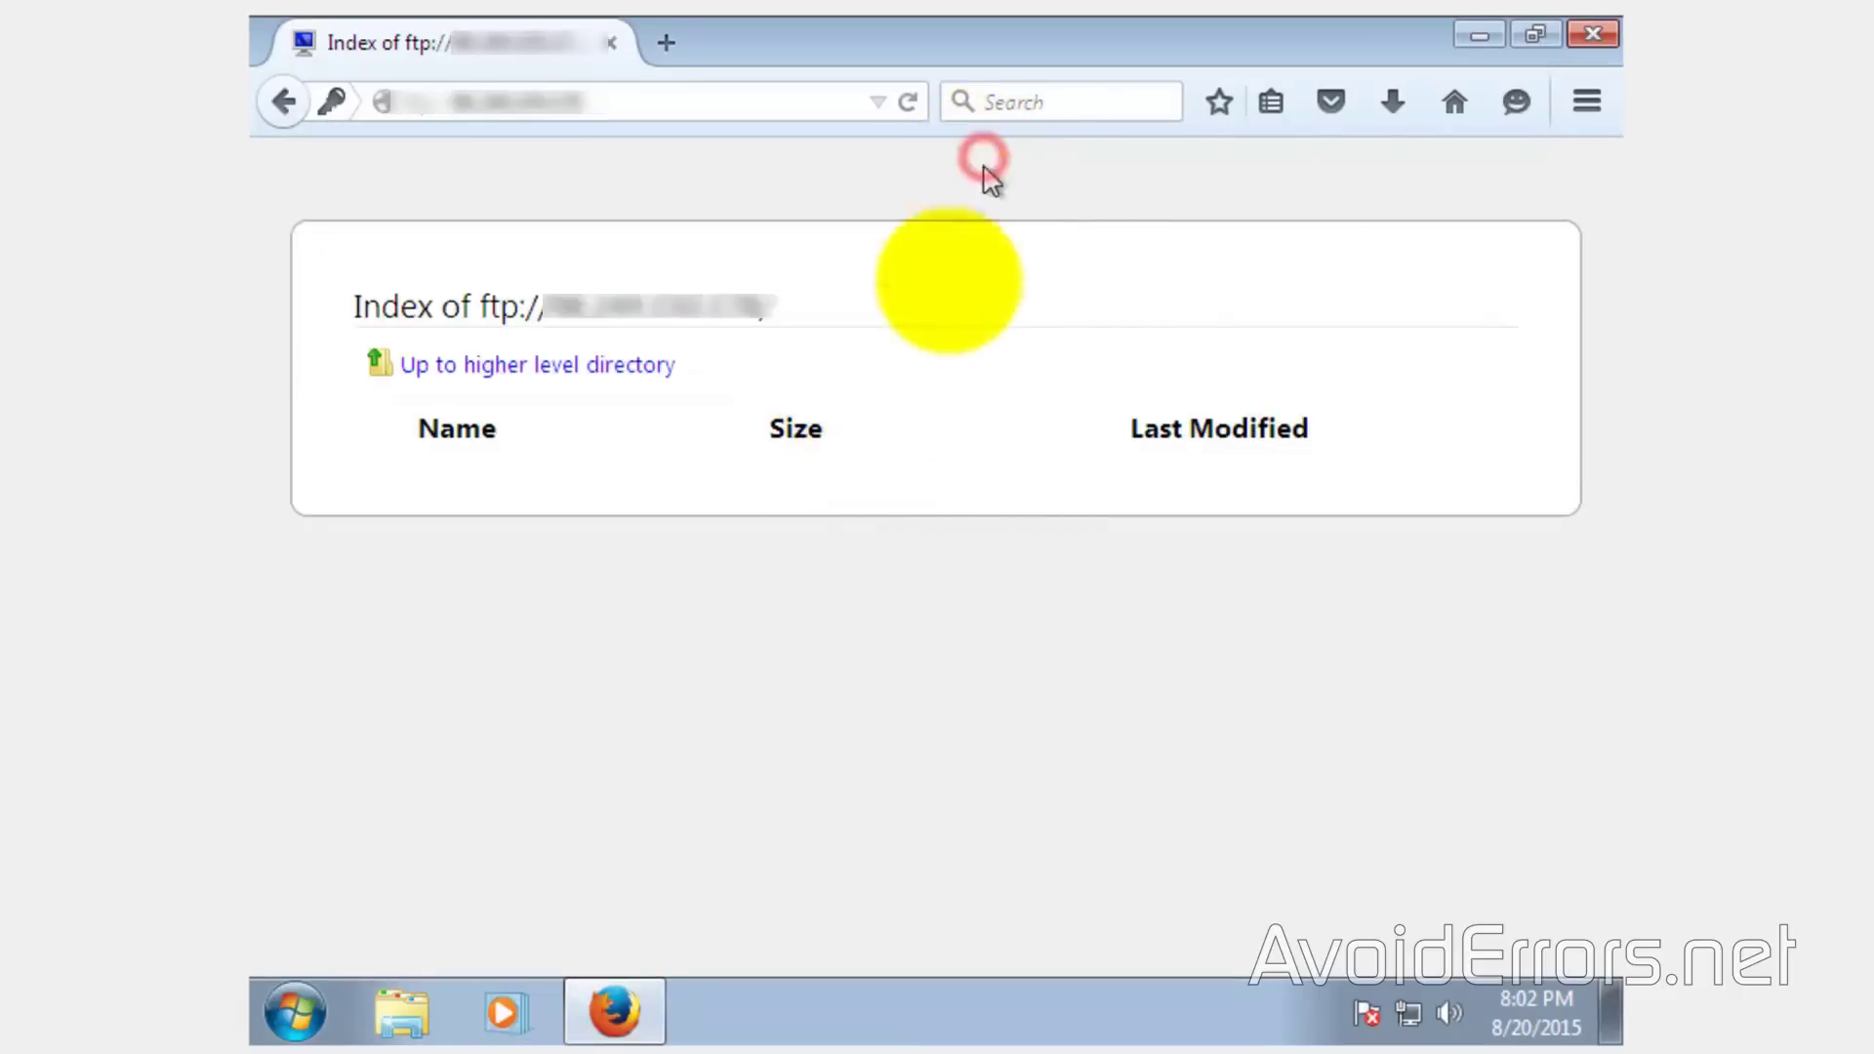